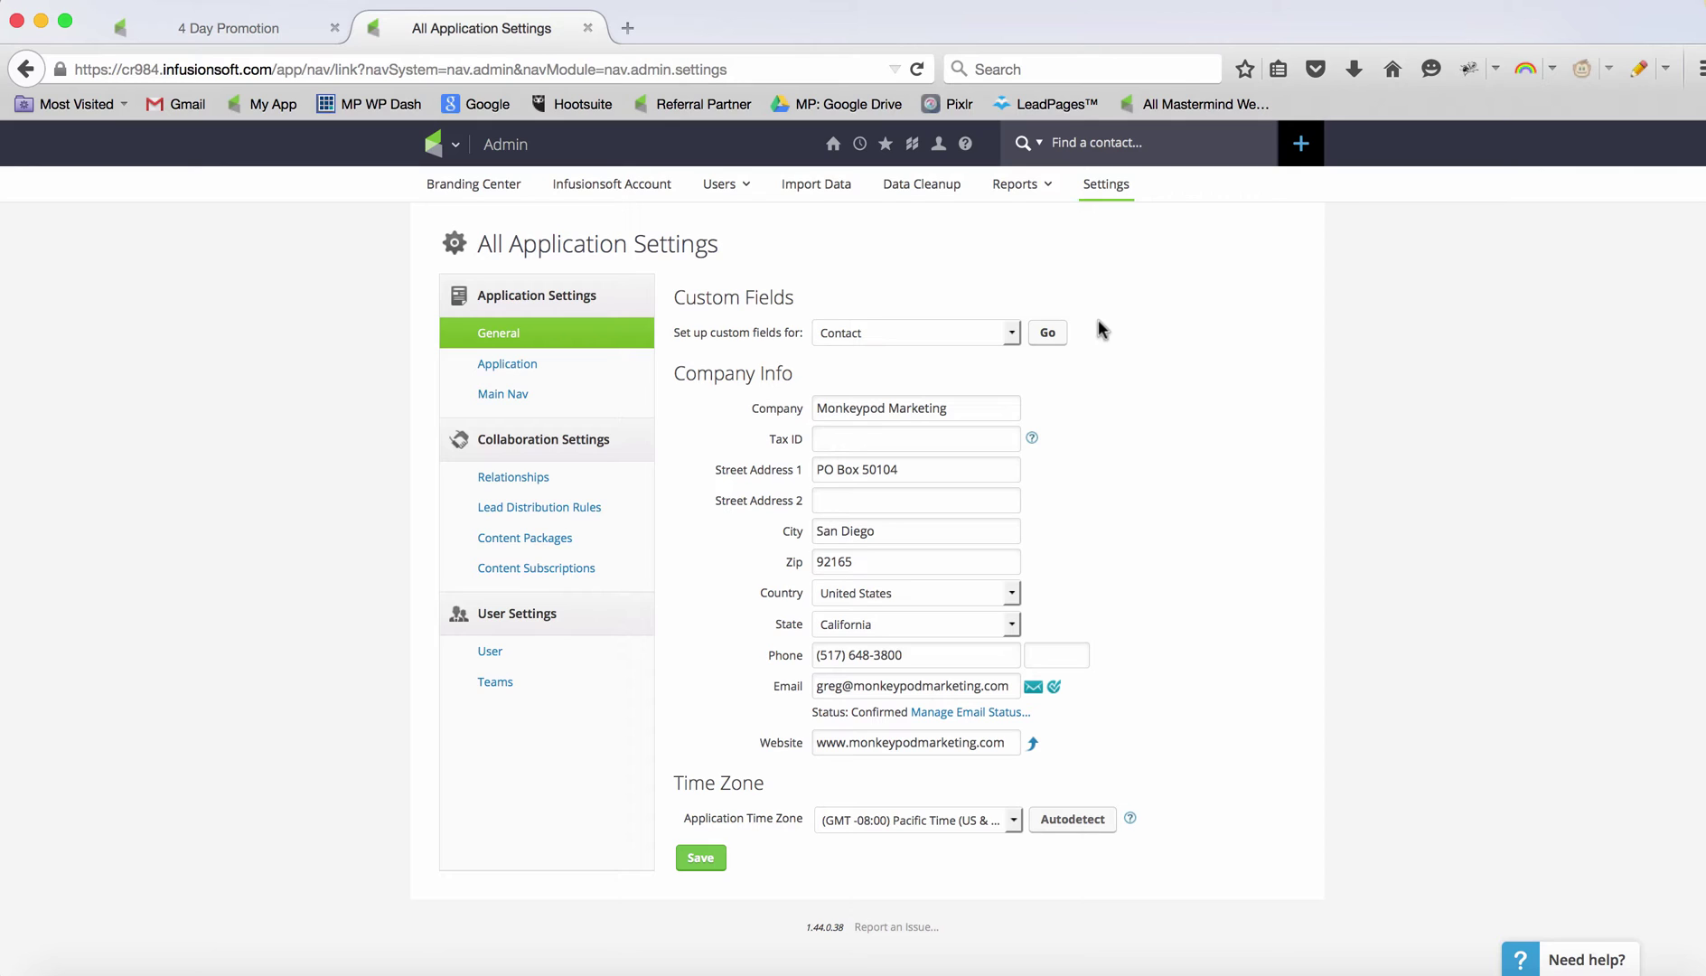
Start a new contact custom field named "Promo Link" with the Text type.
{"action": "left_click", "coordinate": [1044, 332]}
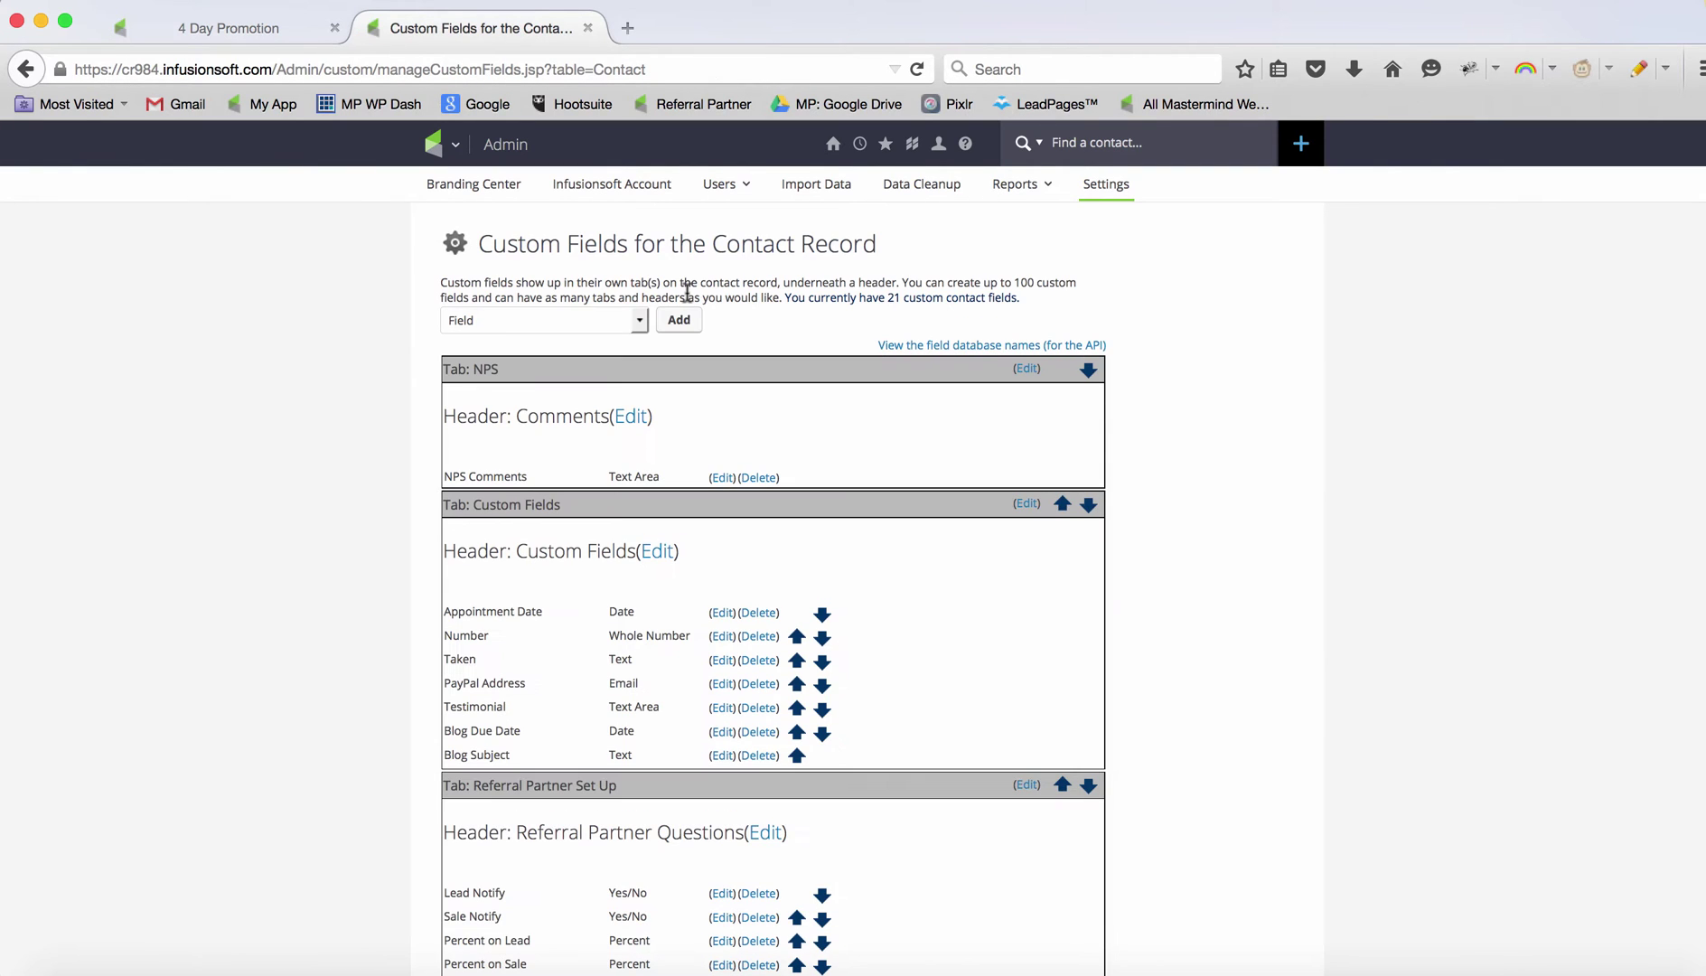
{"action": "left_click", "coordinate": [685, 325]}
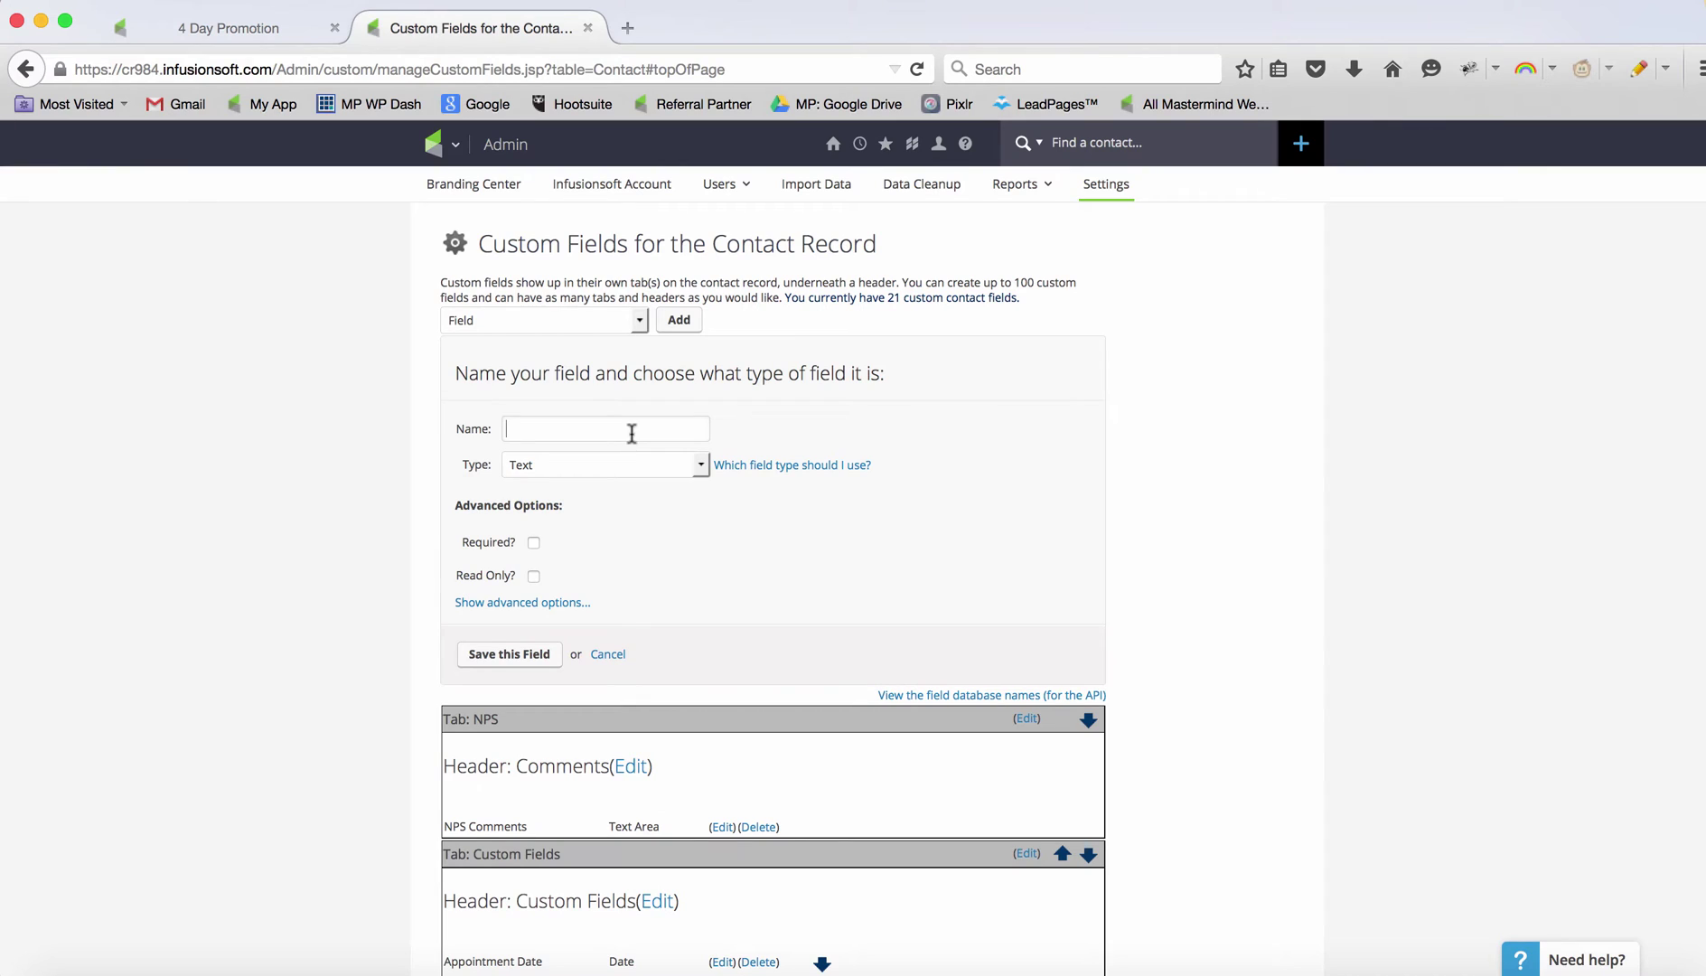
{"action": "type", "text": "Promo Link"}
{"action": "left_click", "coordinate": [639, 471]}
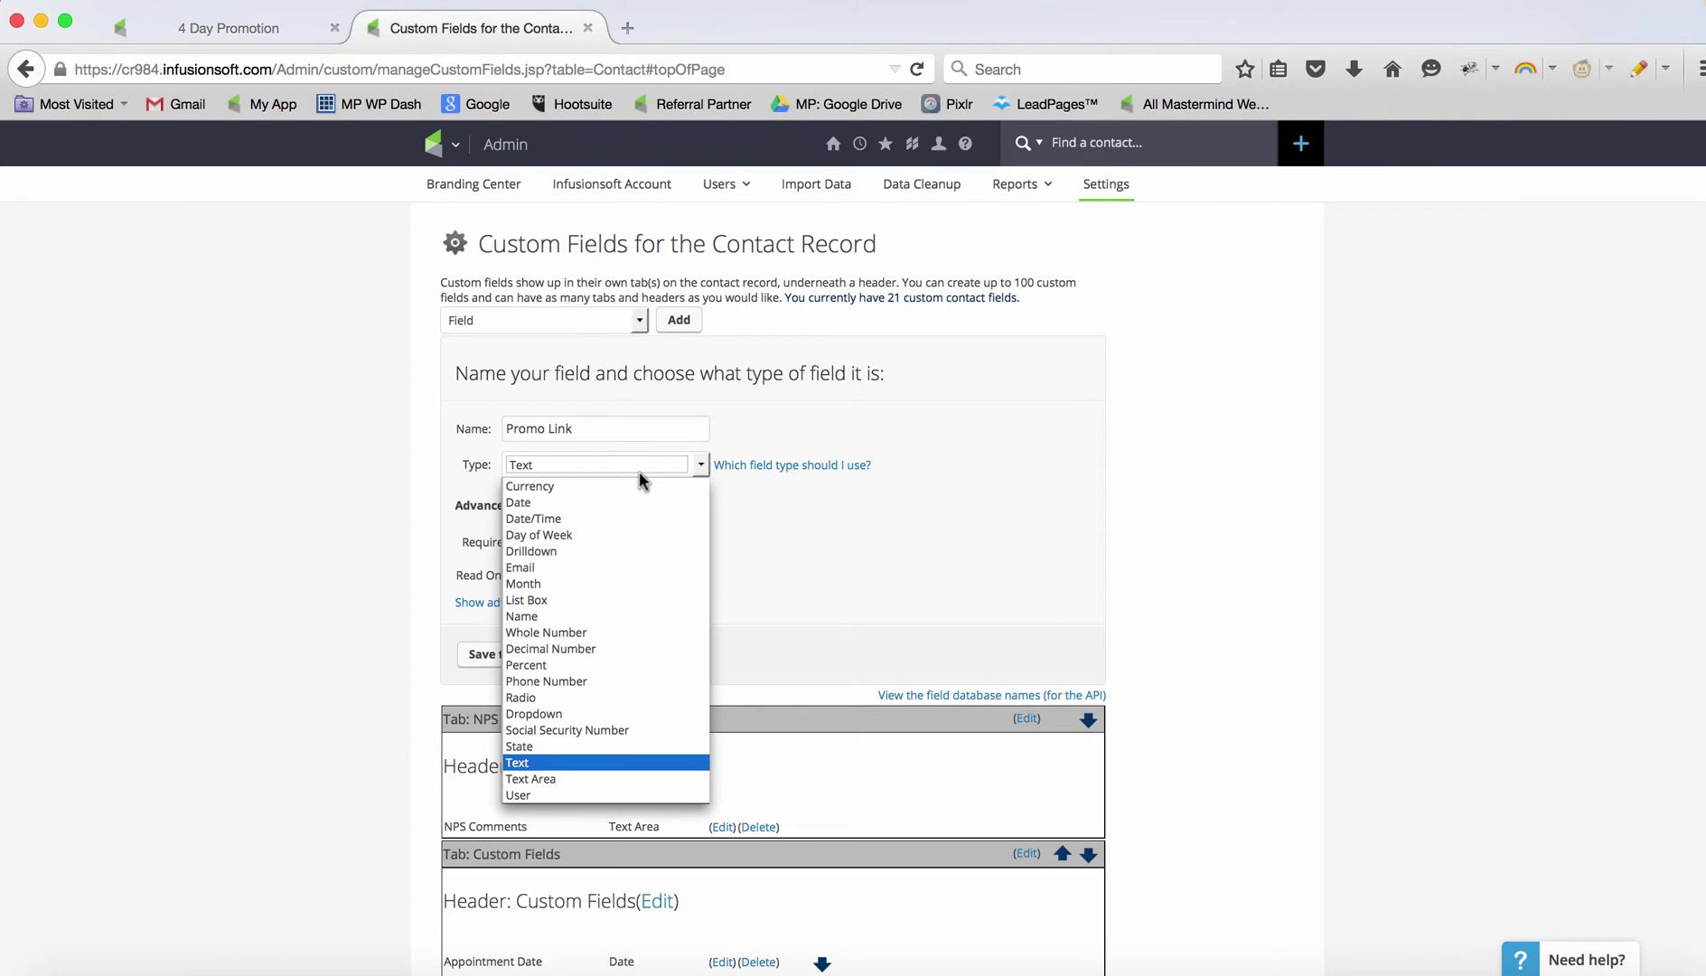
{"action": "left_click", "coordinate": [649, 762]}
Place the Promo Link field in the Test Fields tab under a new header named "Test" and save the field.
{"action": "left_click", "coordinate": [547, 602]}
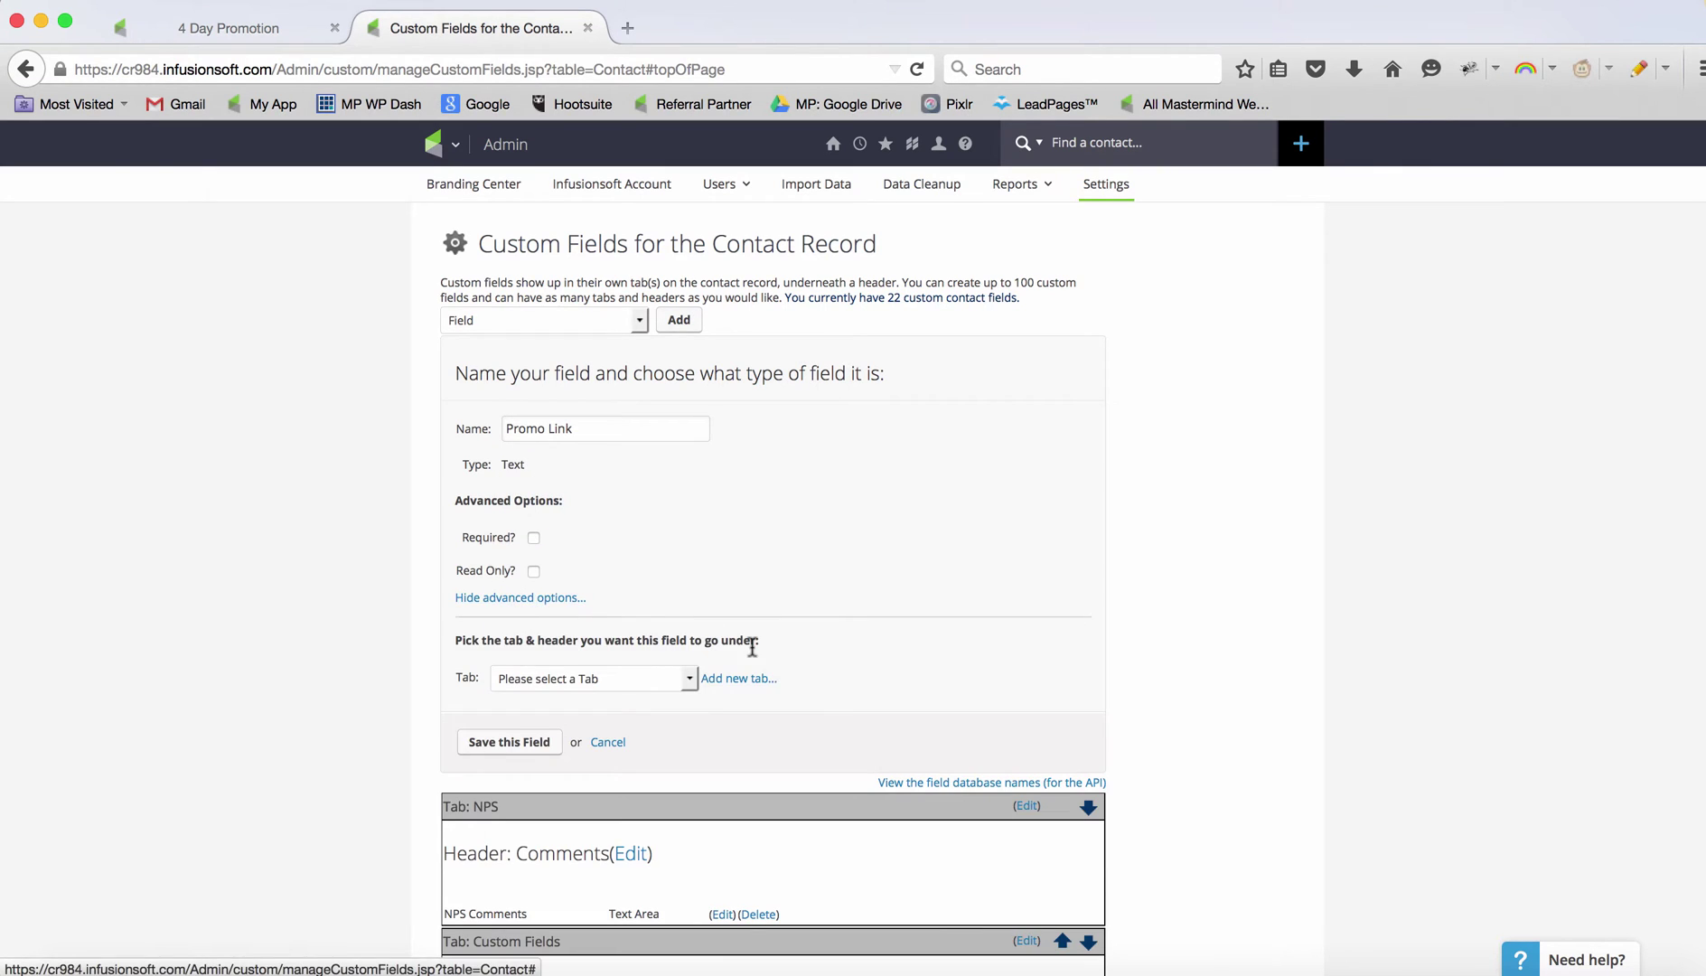
{"action": "scroll", "coordinate": [752, 647], "scroll_direction": "down", "scroll_amount": 4}
{"action": "left_click", "coordinate": [689, 472]}
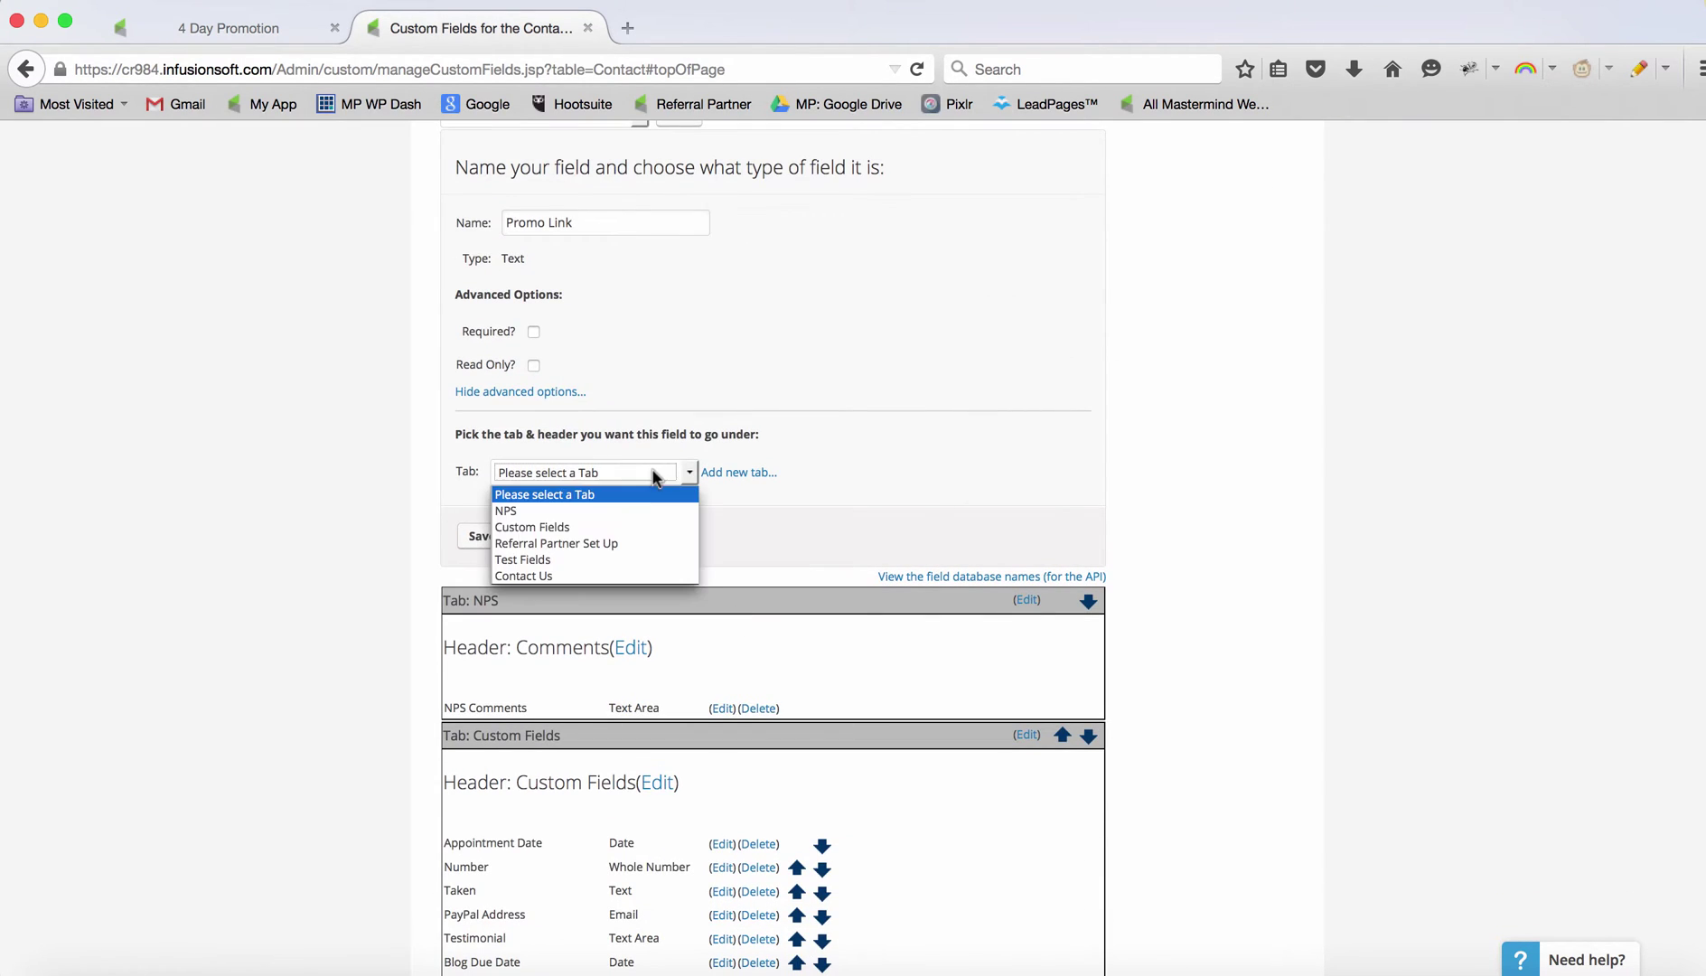
{"action": "left_click", "coordinate": [630, 561]}
{"action": "left_click", "coordinate": [777, 507]}
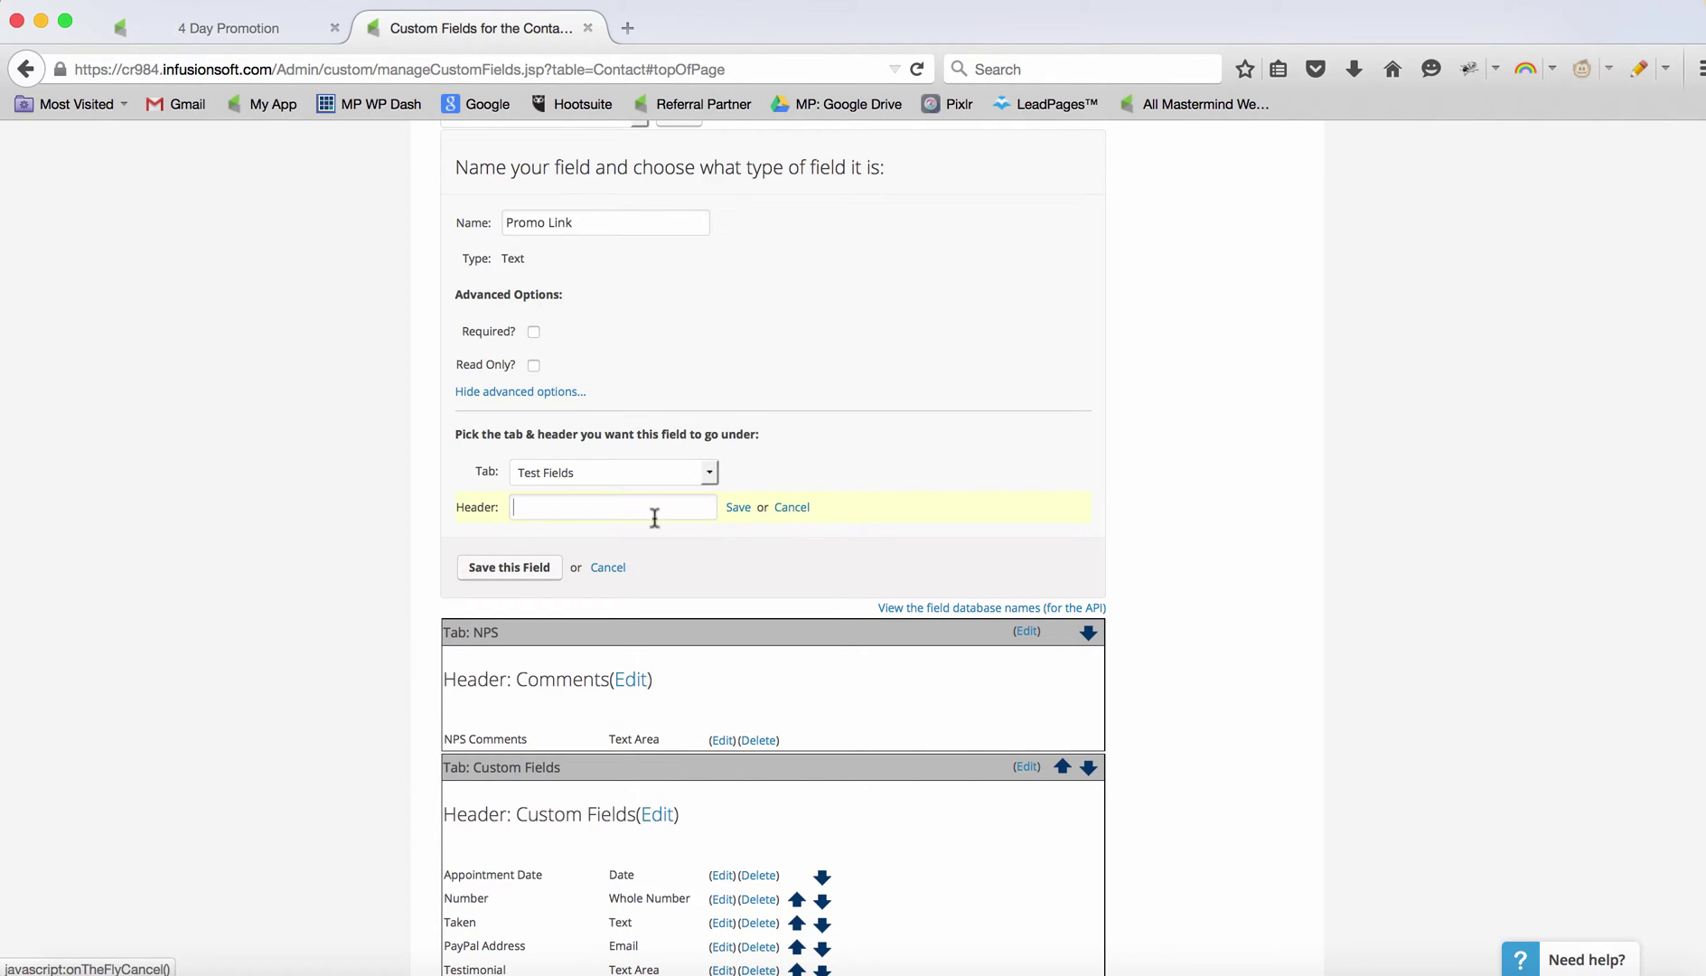
{"action": "type", "text": "Test"}
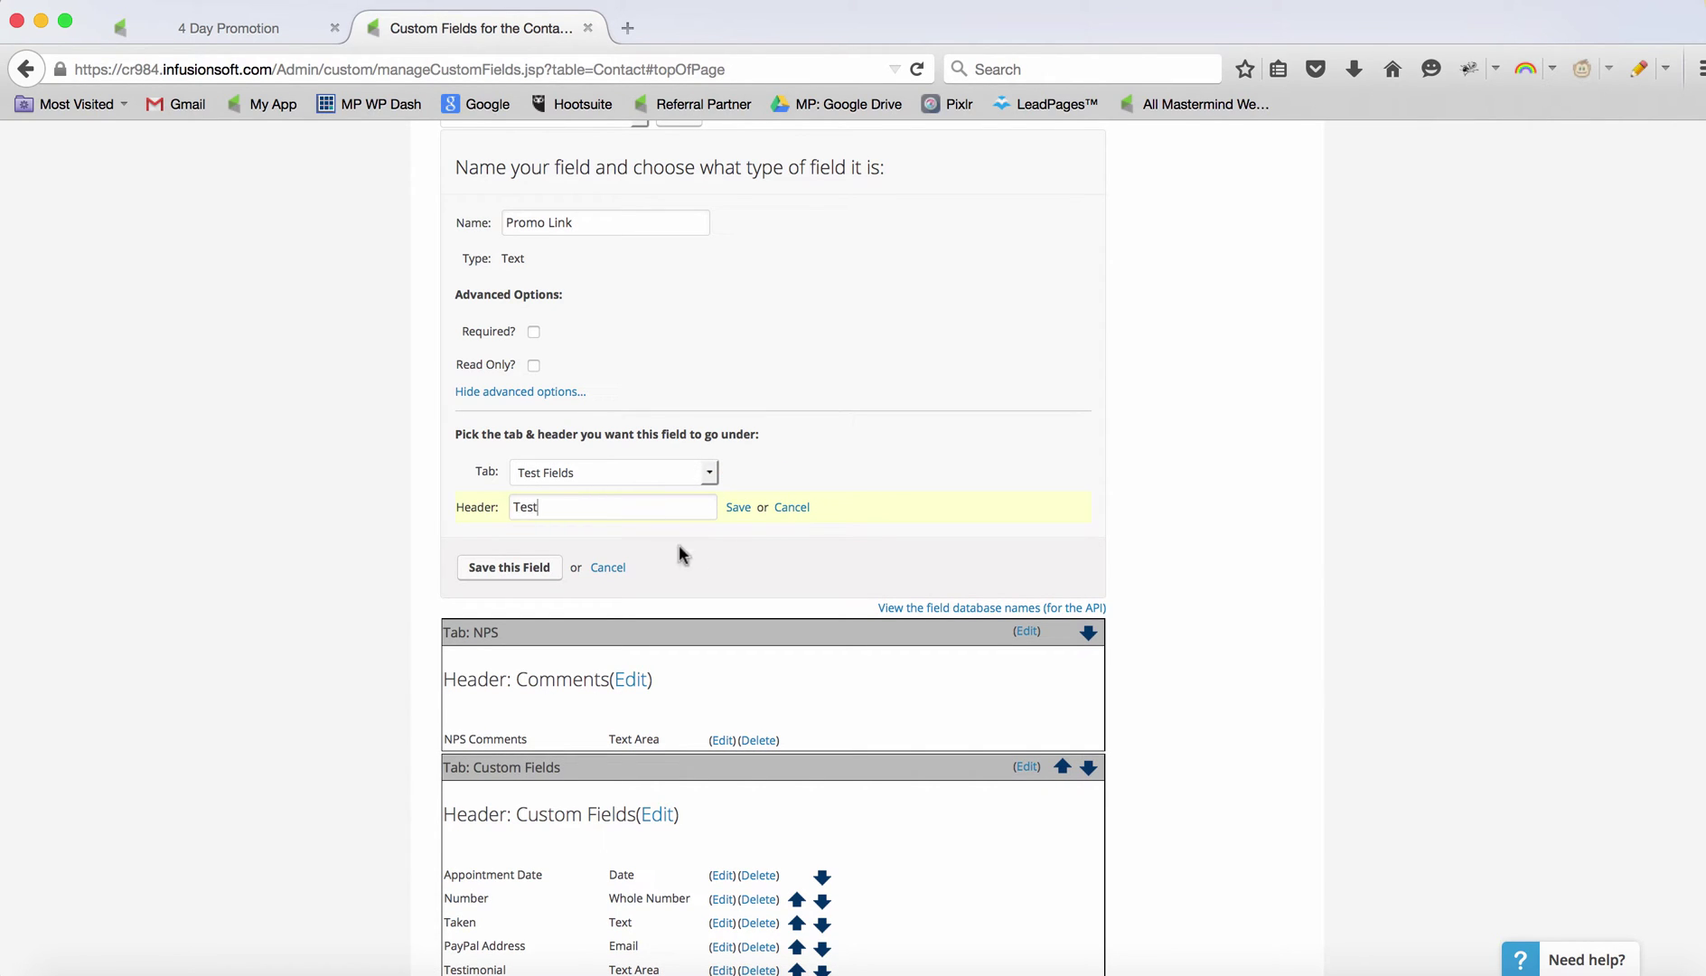
{"action": "left_click", "coordinate": [736, 507]}
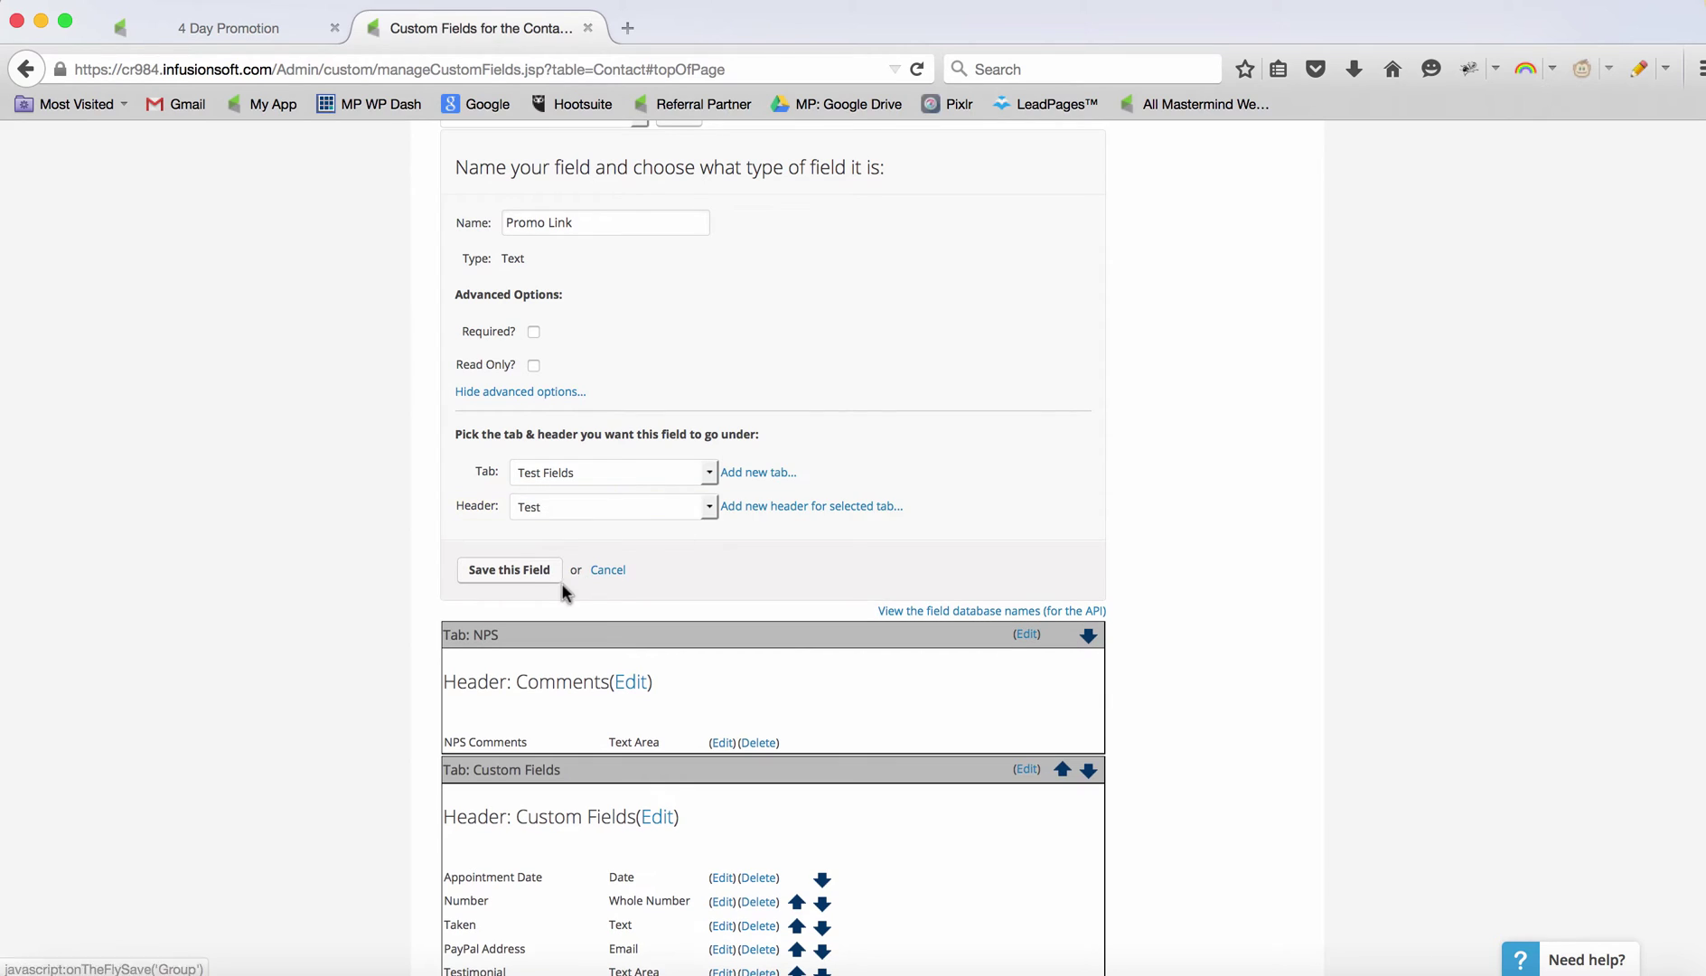
{"action": "left_click", "coordinate": [533, 581]}
{"action": "scroll", "coordinate": [1180, 659], "scroll_direction": "down", "scroll_amount": 10}
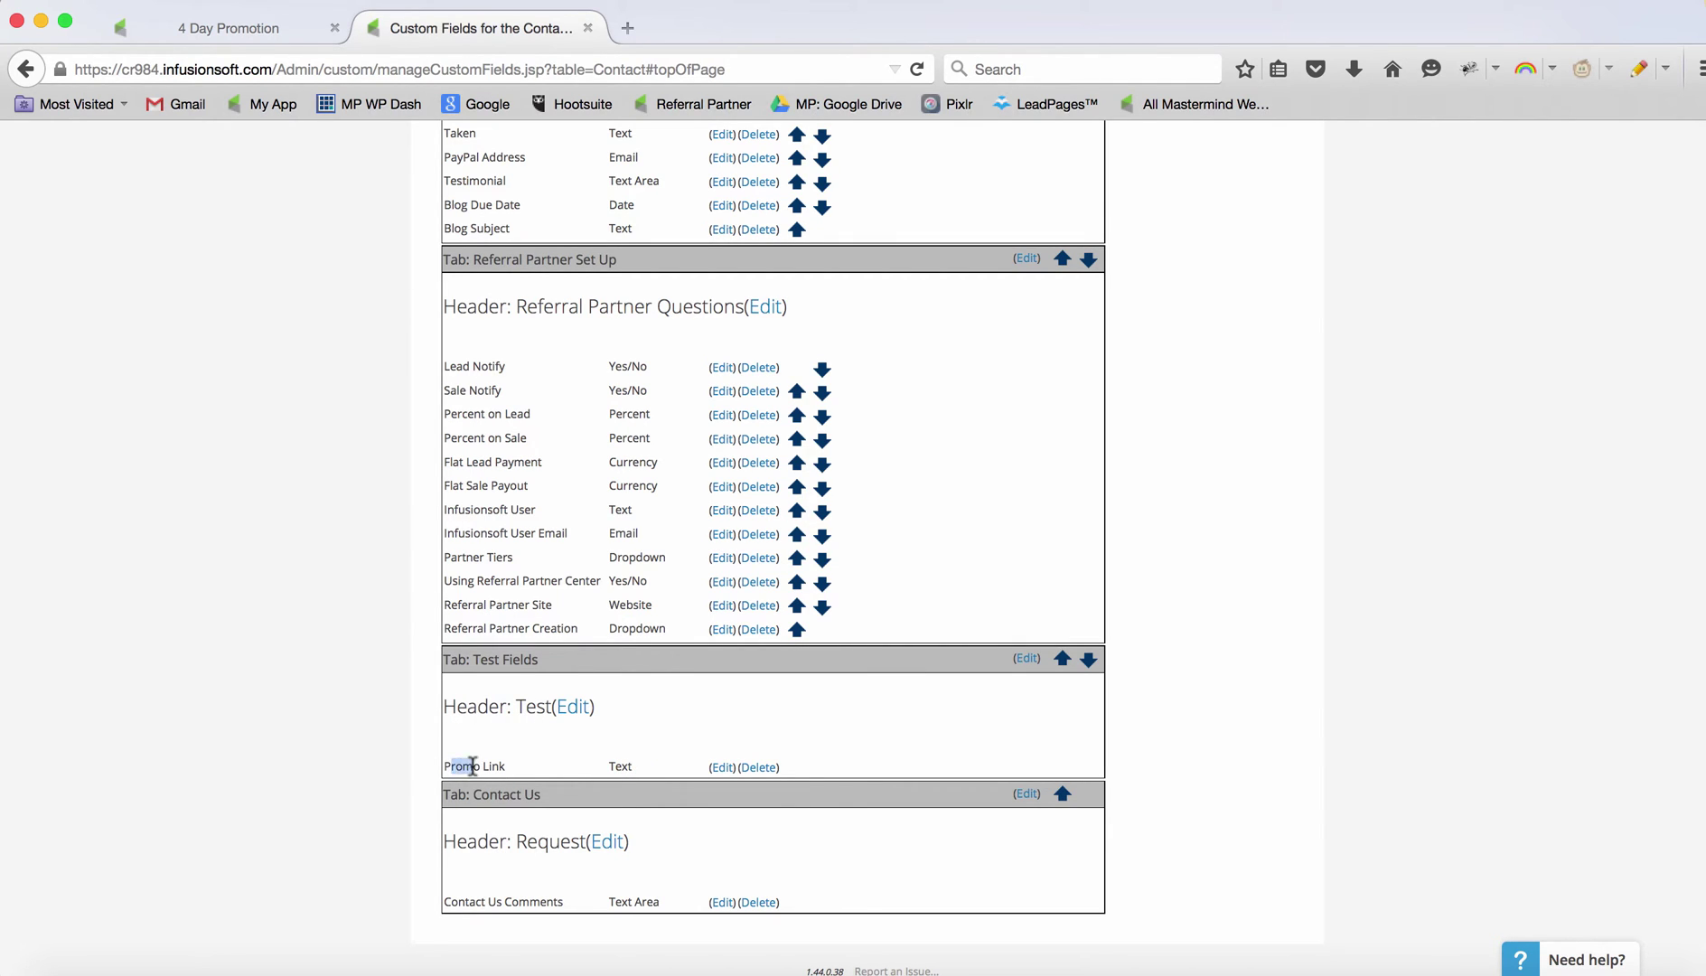
Add a web form submission goal named "Requests the Demo Video" to the 4 Day Promotion campaign.
{"action": "left_click", "coordinate": [249, 38]}
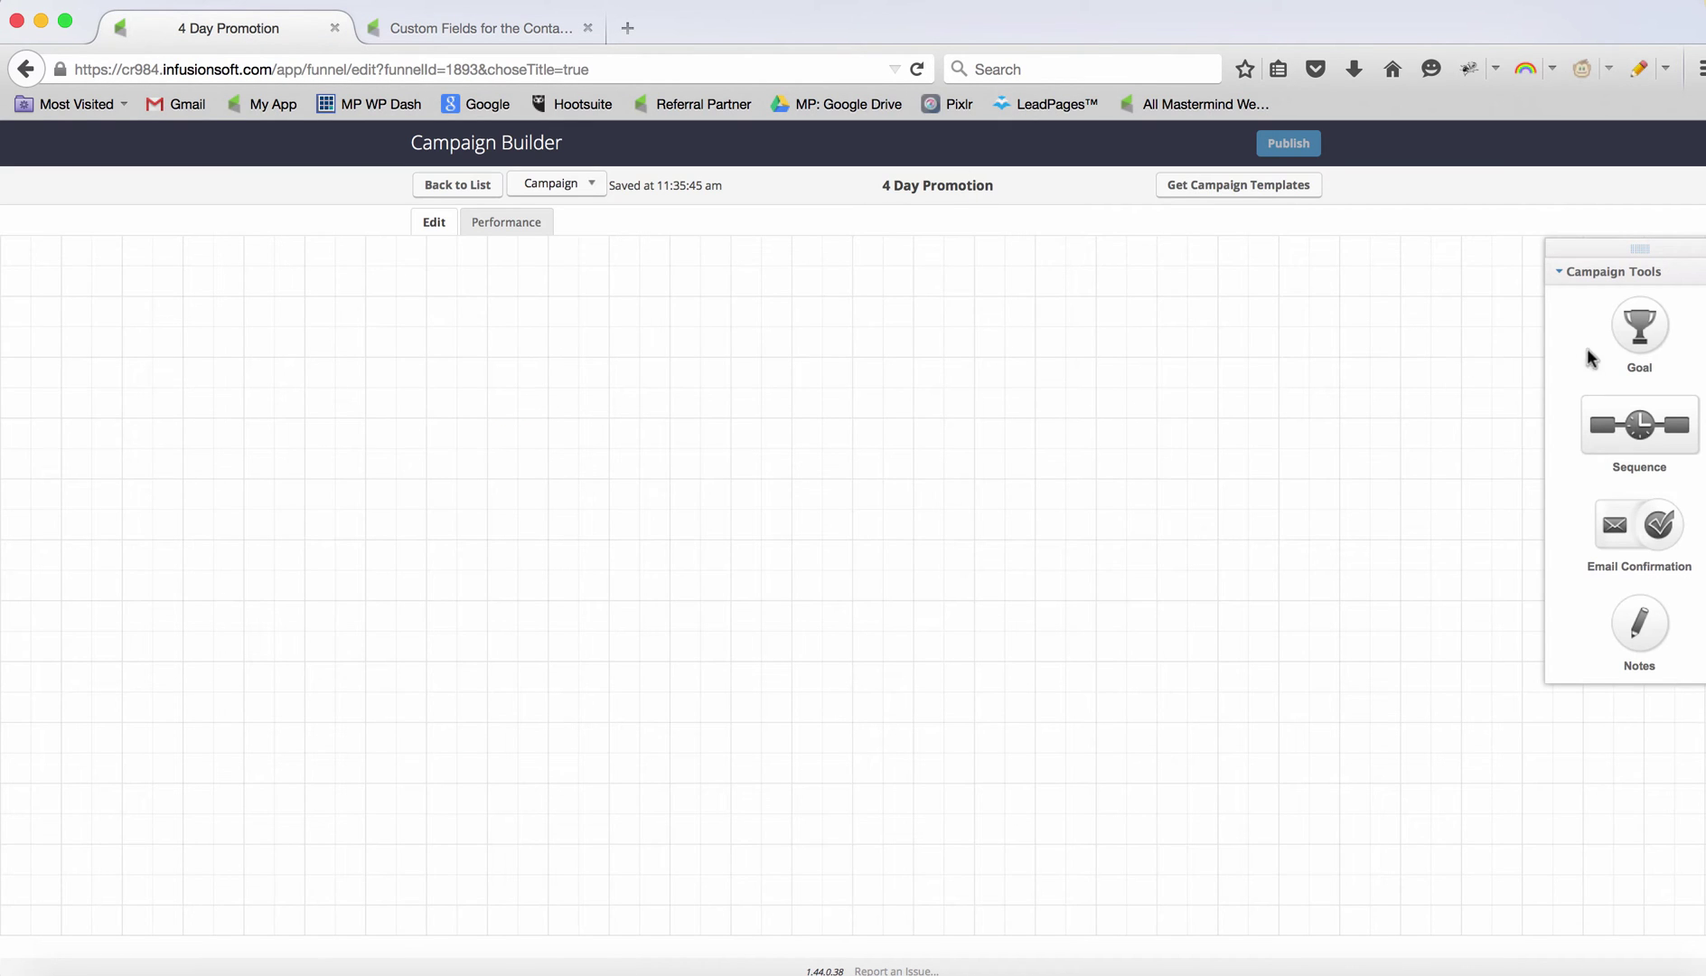
{"action": "left_click_drag", "start_coordinate": [1627, 329], "coordinate": [412, 387]}
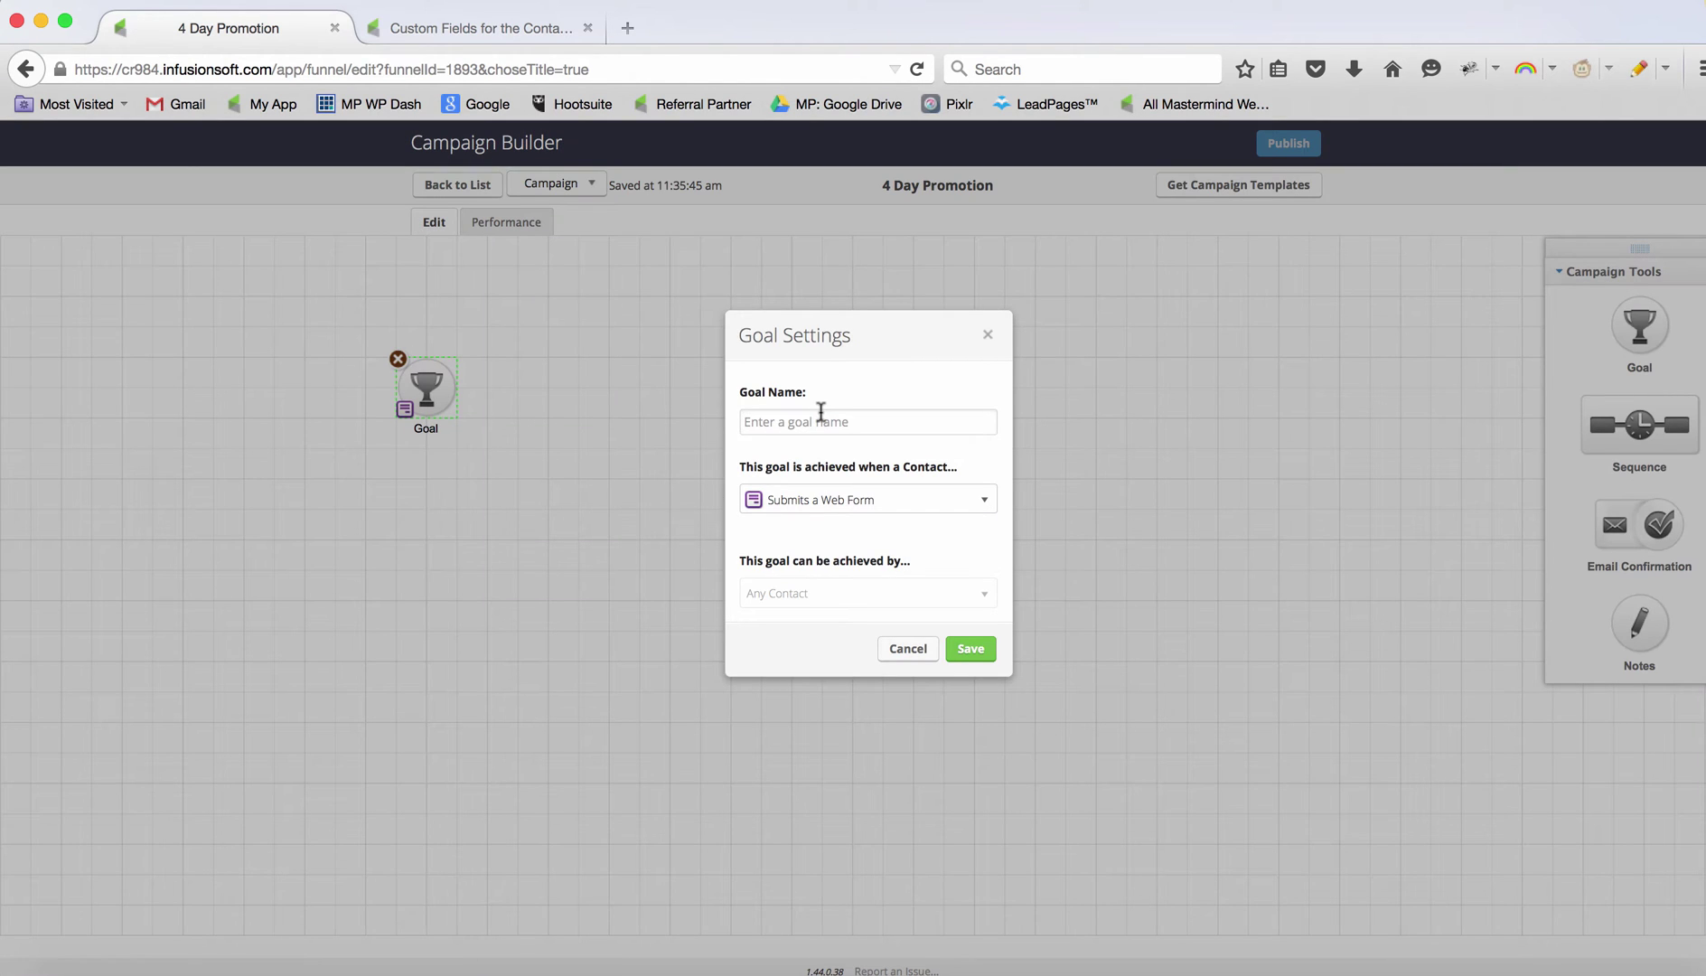
{"action": "type", "text": "Watch"}
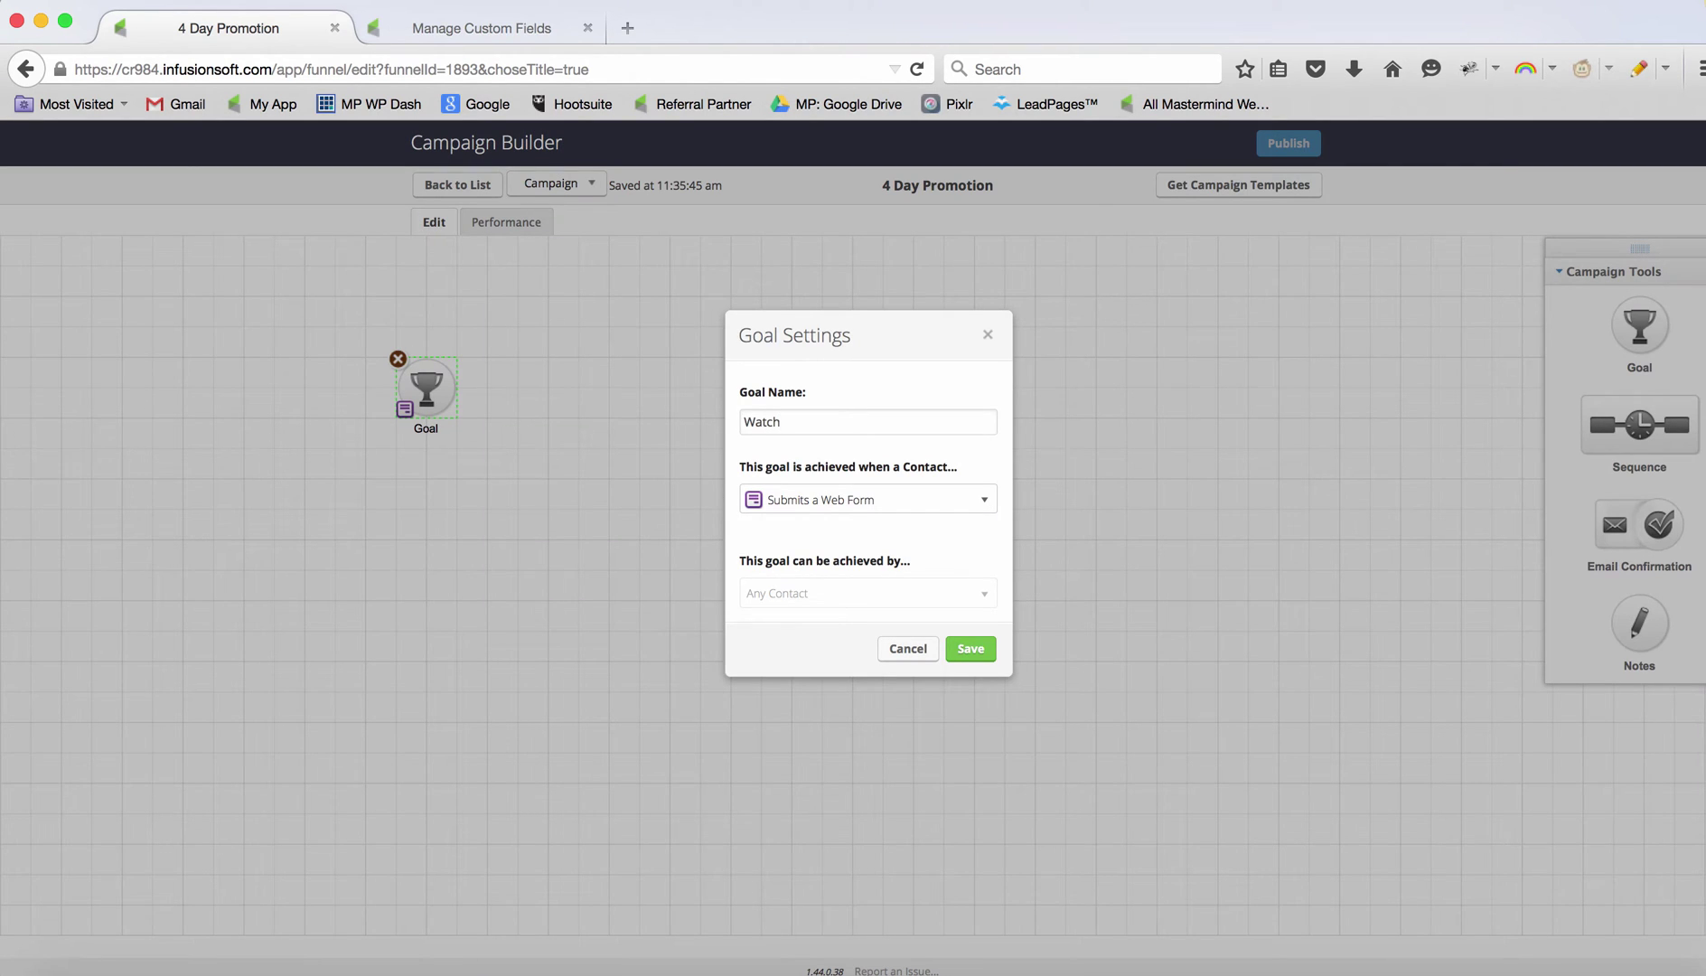
{"action": "key", "text": "BackSpace"}
{"action": "key", "text": "BackSpace"}
{"action": "key", "text": "BackSpace"}
{"action": "key", "text": "BackSpace"}
{"action": "type", "text": "Requests the Demo Video"}
{"action": "left_click", "coordinate": [972, 647]}
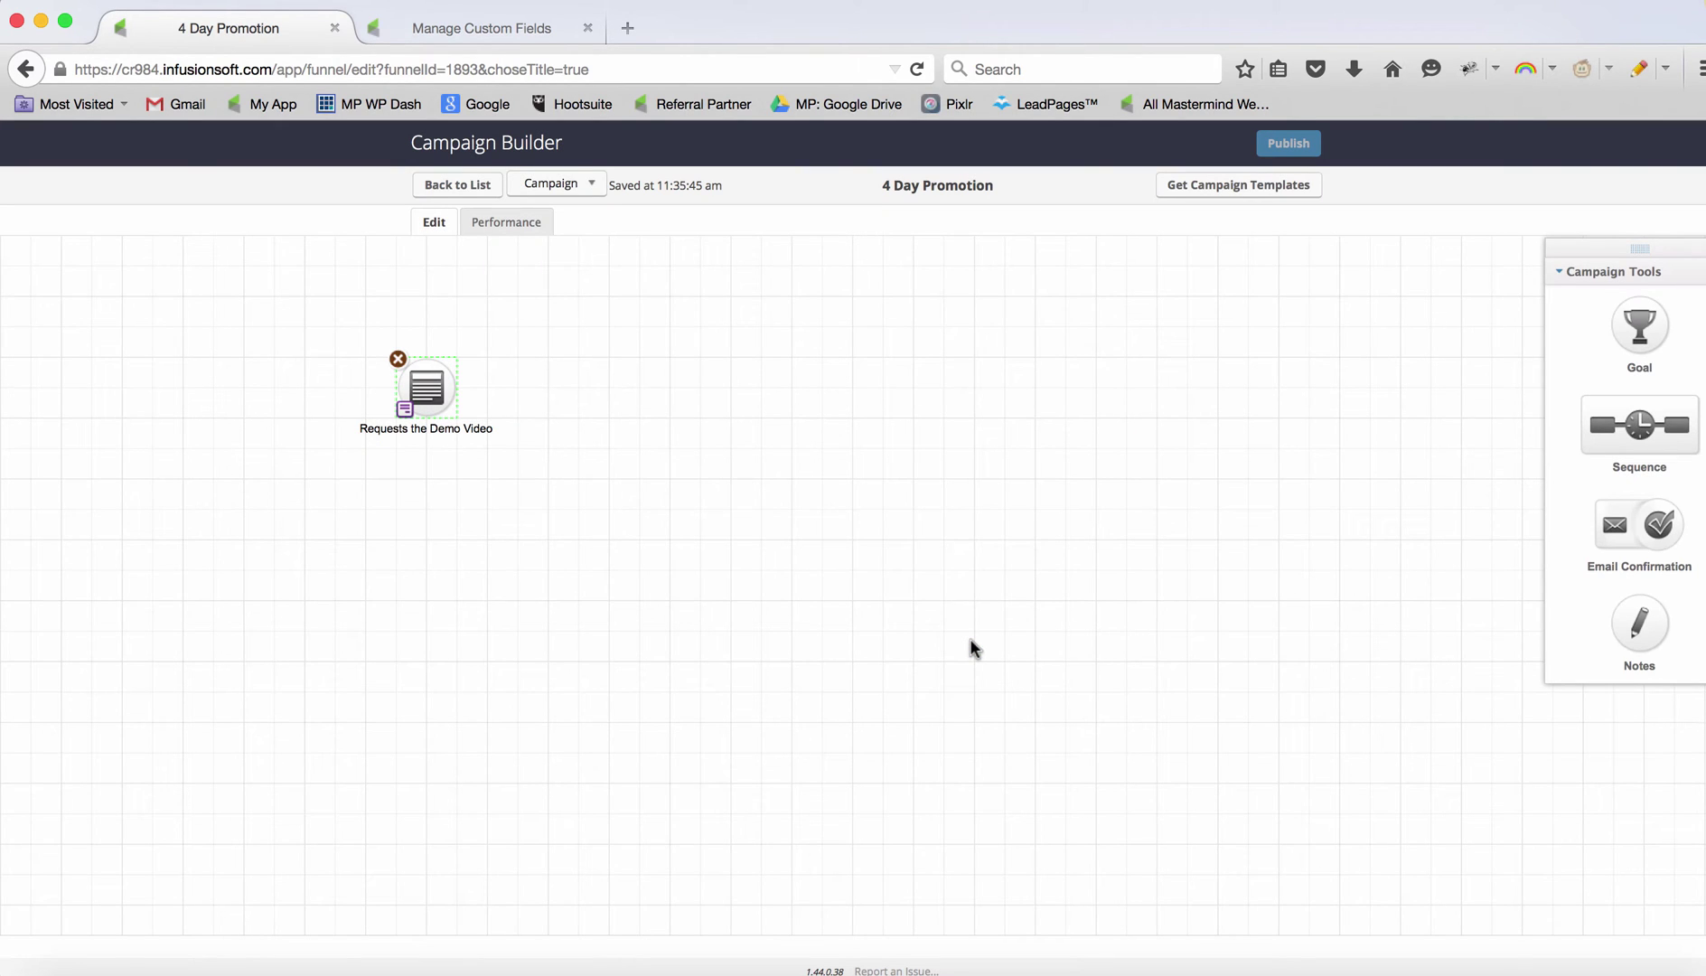
Mark the "Requests the Demo Video" web form as Ready and return to the campaign.
{"action": "double_click", "coordinate": [427, 391]}
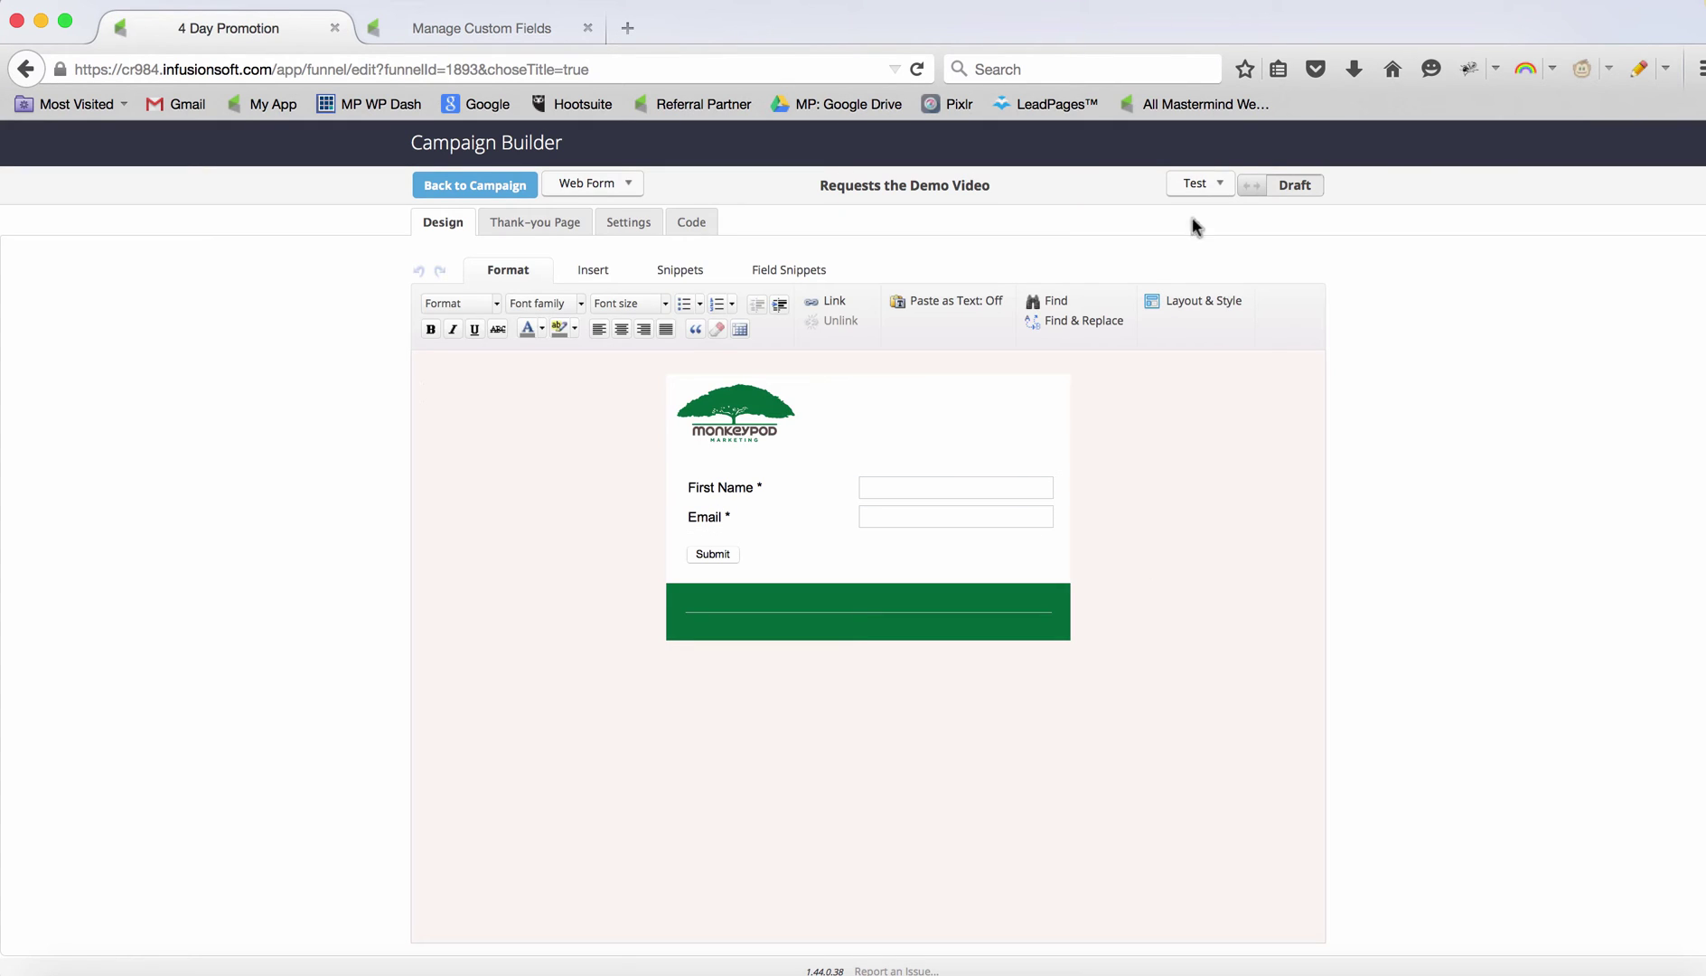
{"action": "left_click", "coordinate": [1288, 199]}
{"action": "left_click", "coordinate": [500, 188]}
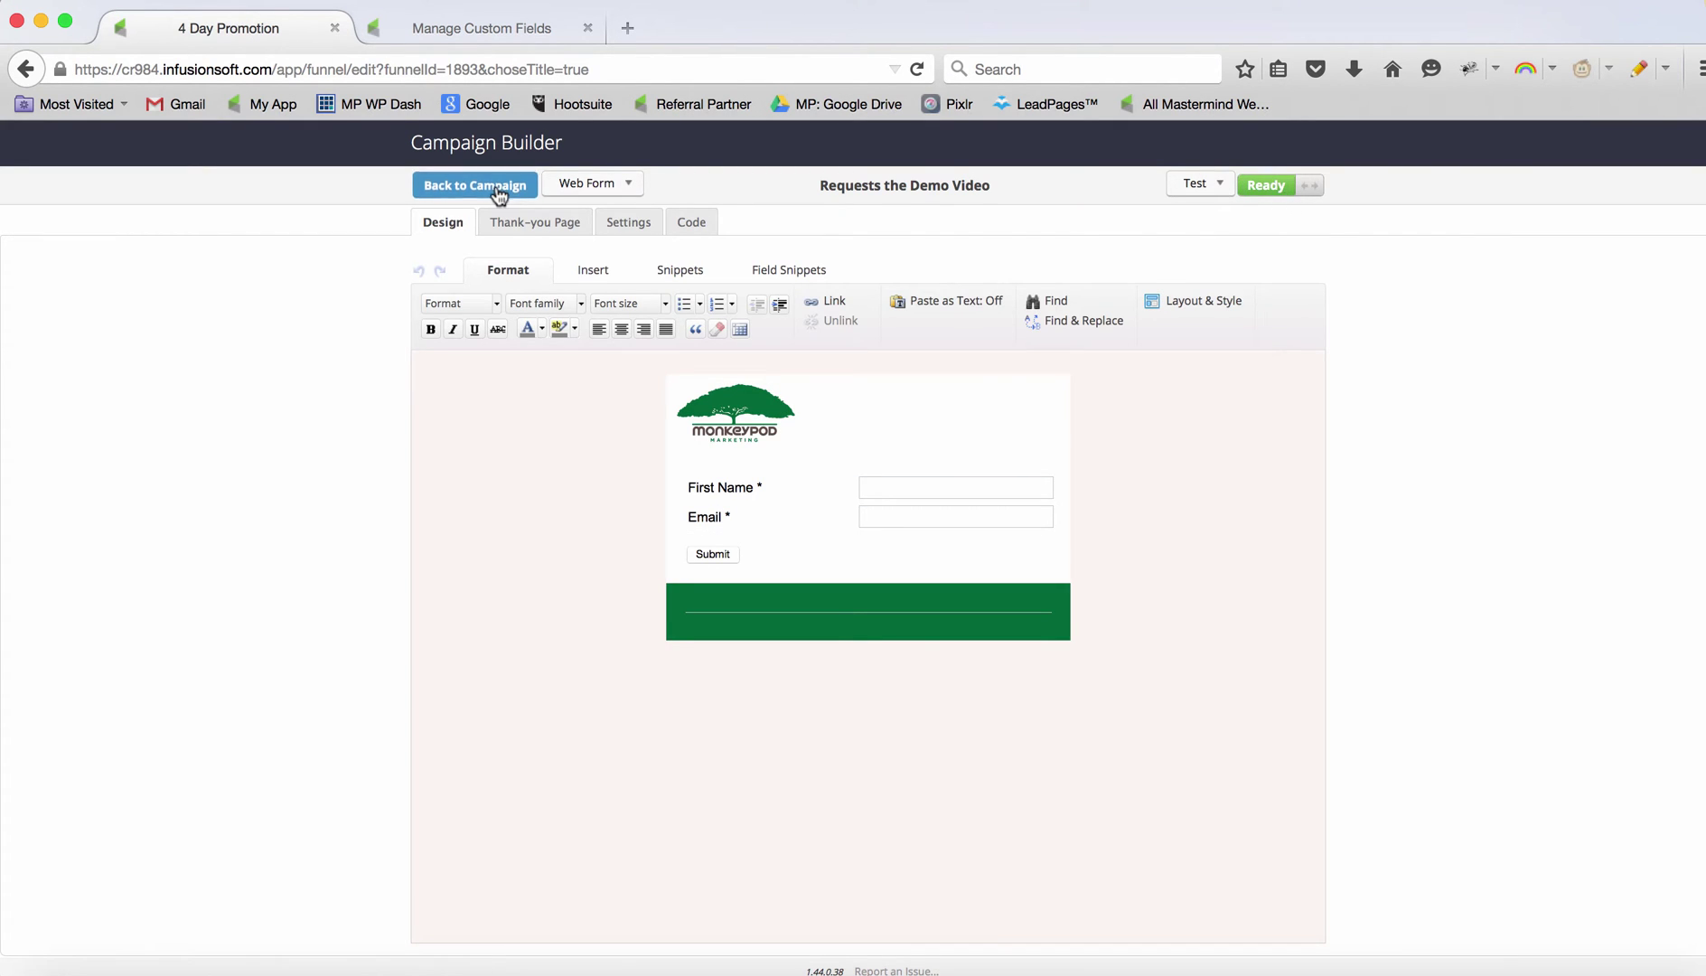
{"action": "left_click_drag", "start_coordinate": [315, 324], "coordinate": [530, 475]}
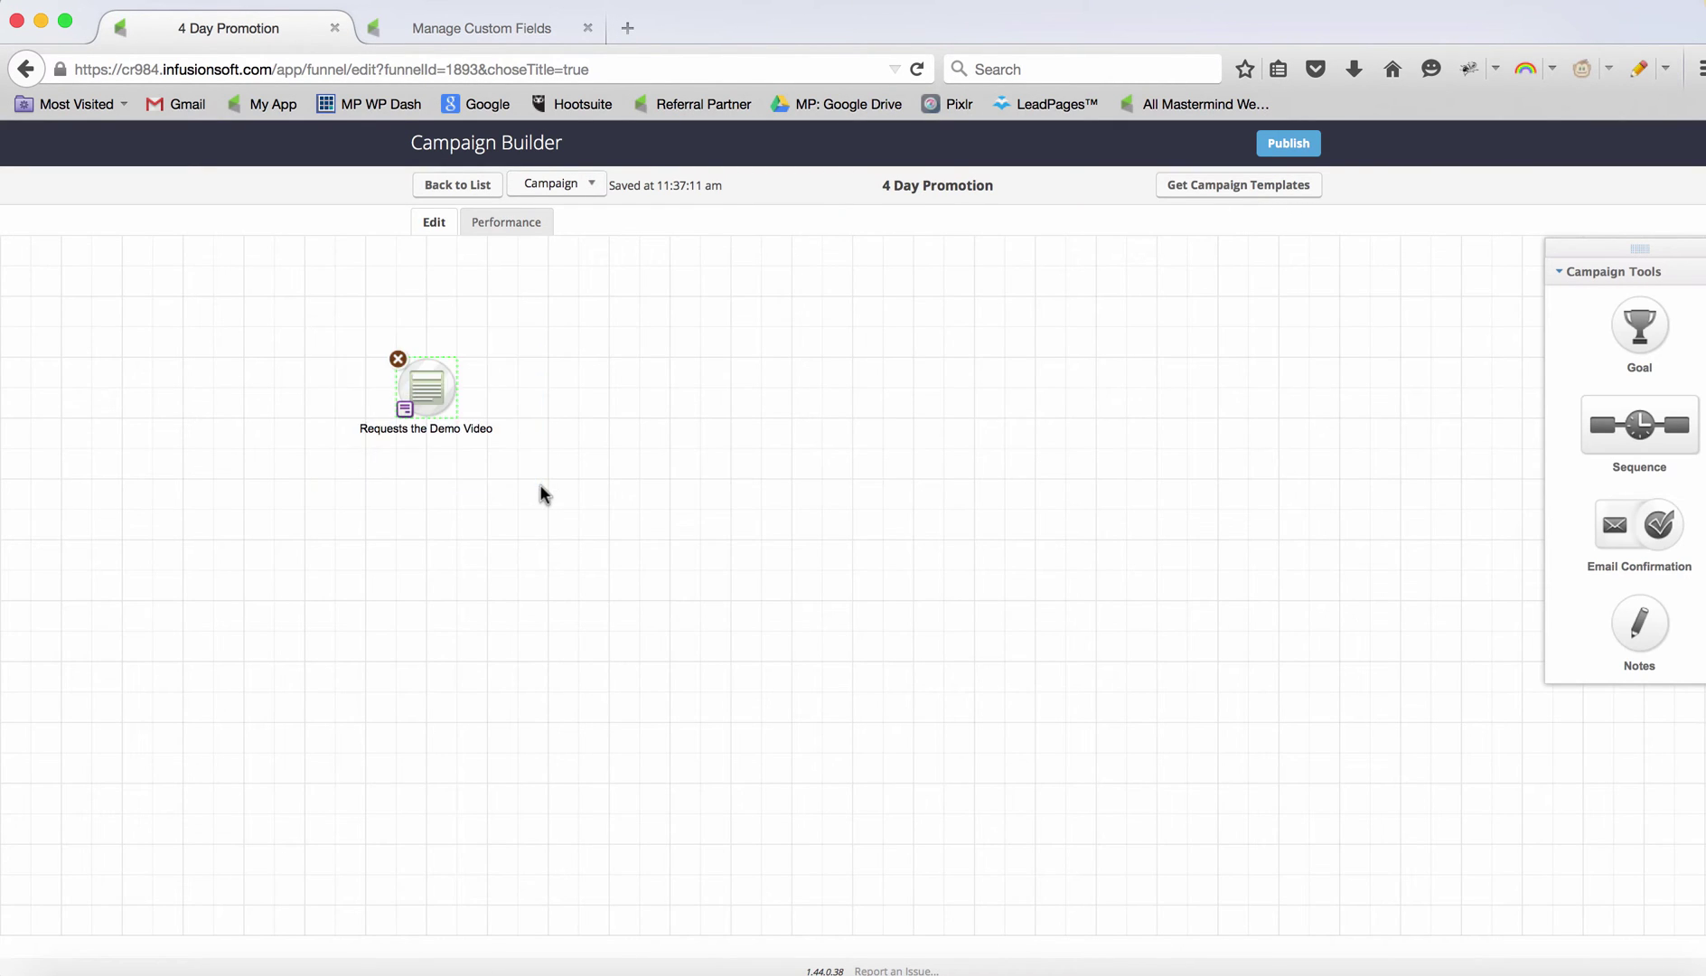
Add a sequence named "4 Day Countdown" beside the web form goal and connect the goal to it.
{"action": "left_click_drag", "start_coordinate": [1619, 431], "coordinate": [664, 369]}
{"action": "left_click_drag", "start_coordinate": [457, 389], "coordinate": [662, 389]}
{"action": "double_click", "coordinate": [680, 428]}
{"action": "type", "text": "4 "}
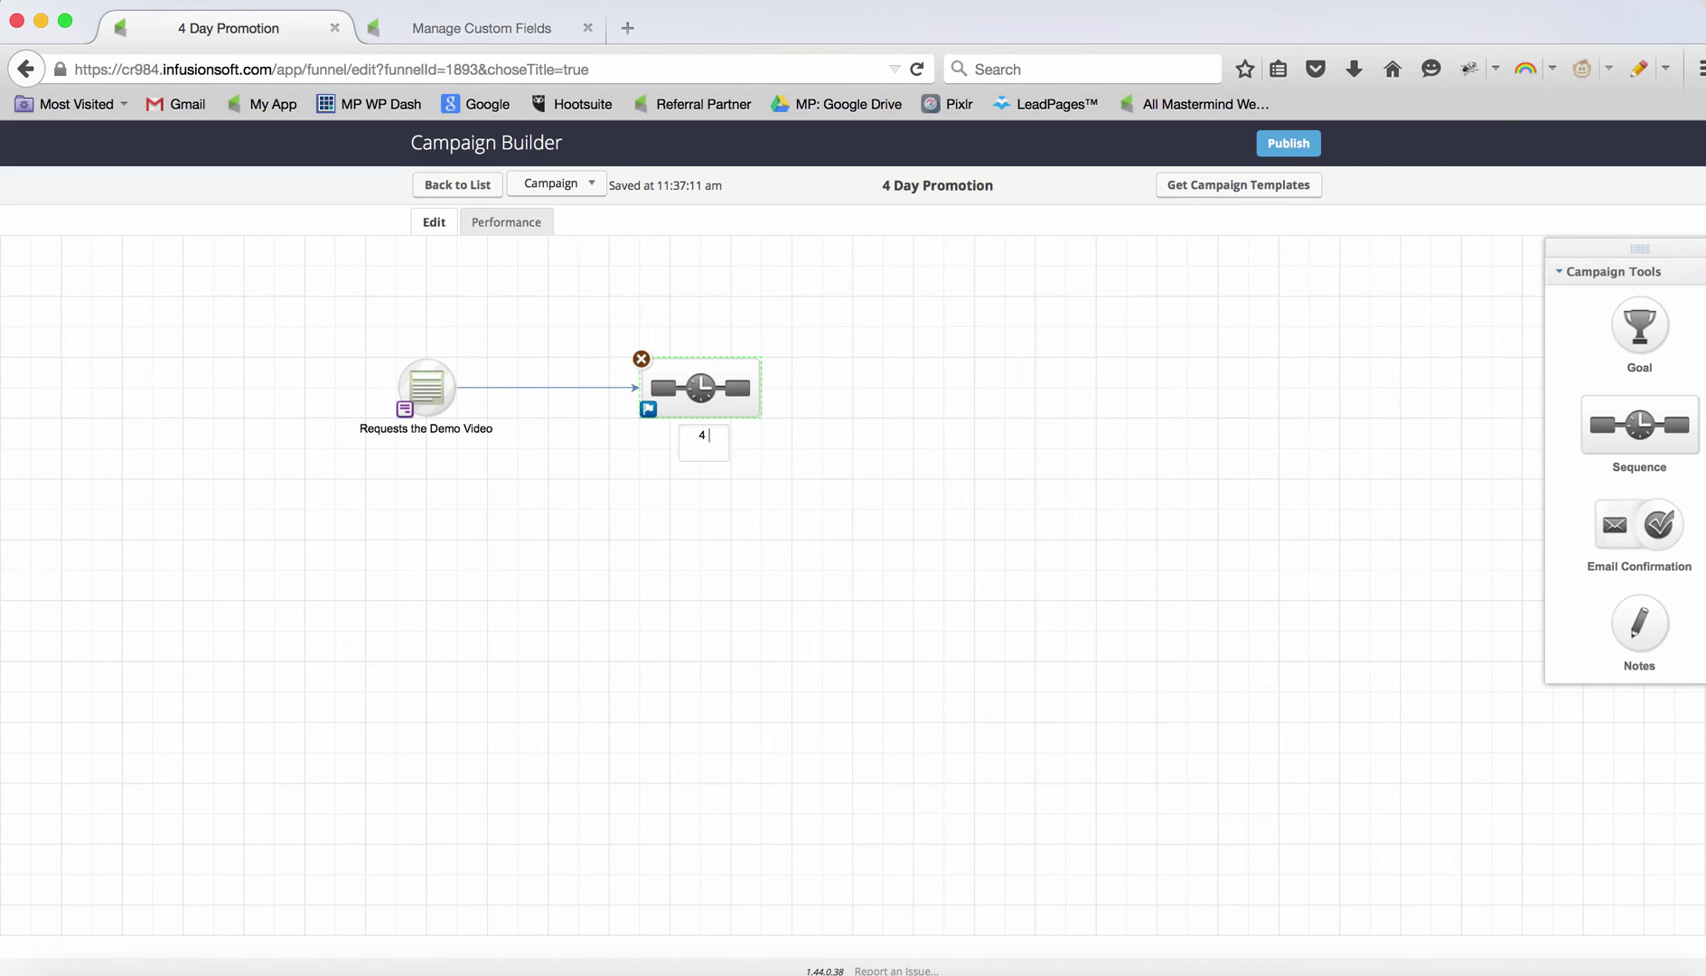
{"action": "type", "text": "Day Countdown"}
{"action": "left_click", "coordinate": [713, 495]}
{"action": "left_click_drag", "start_coordinate": [712, 380], "coordinate": [621, 380]}
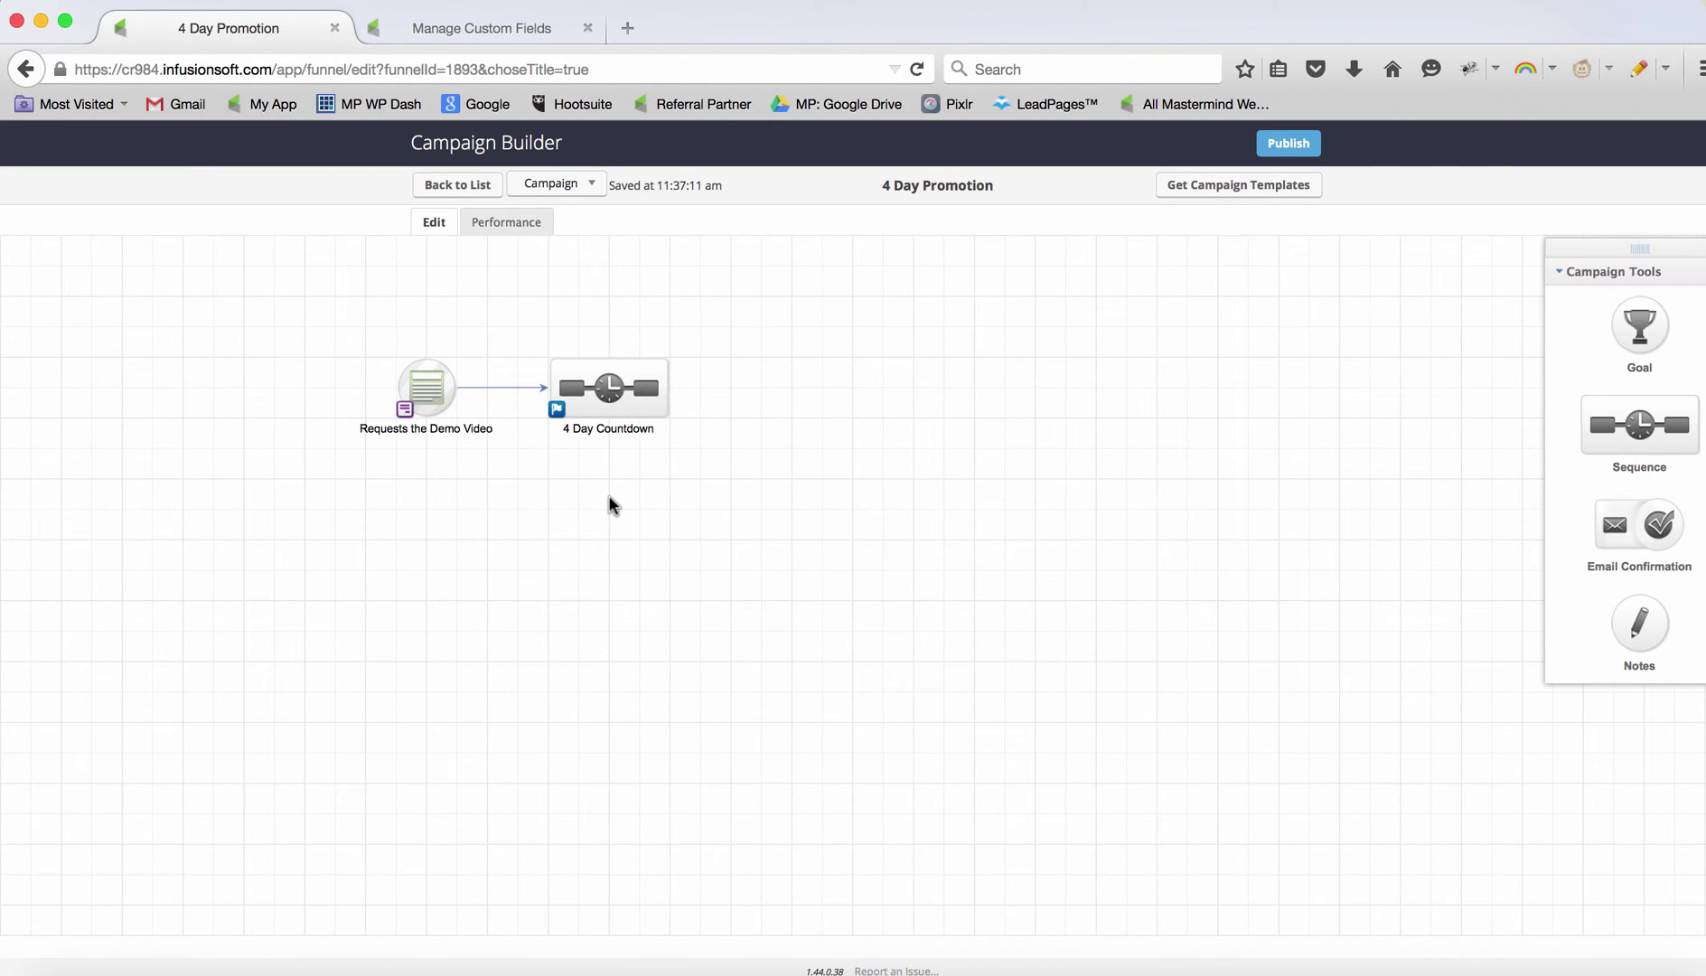
Open the 4 Day Countdown sequence and add a Set Field Value process connected after Start.
{"action": "double_click", "coordinate": [597, 398]}
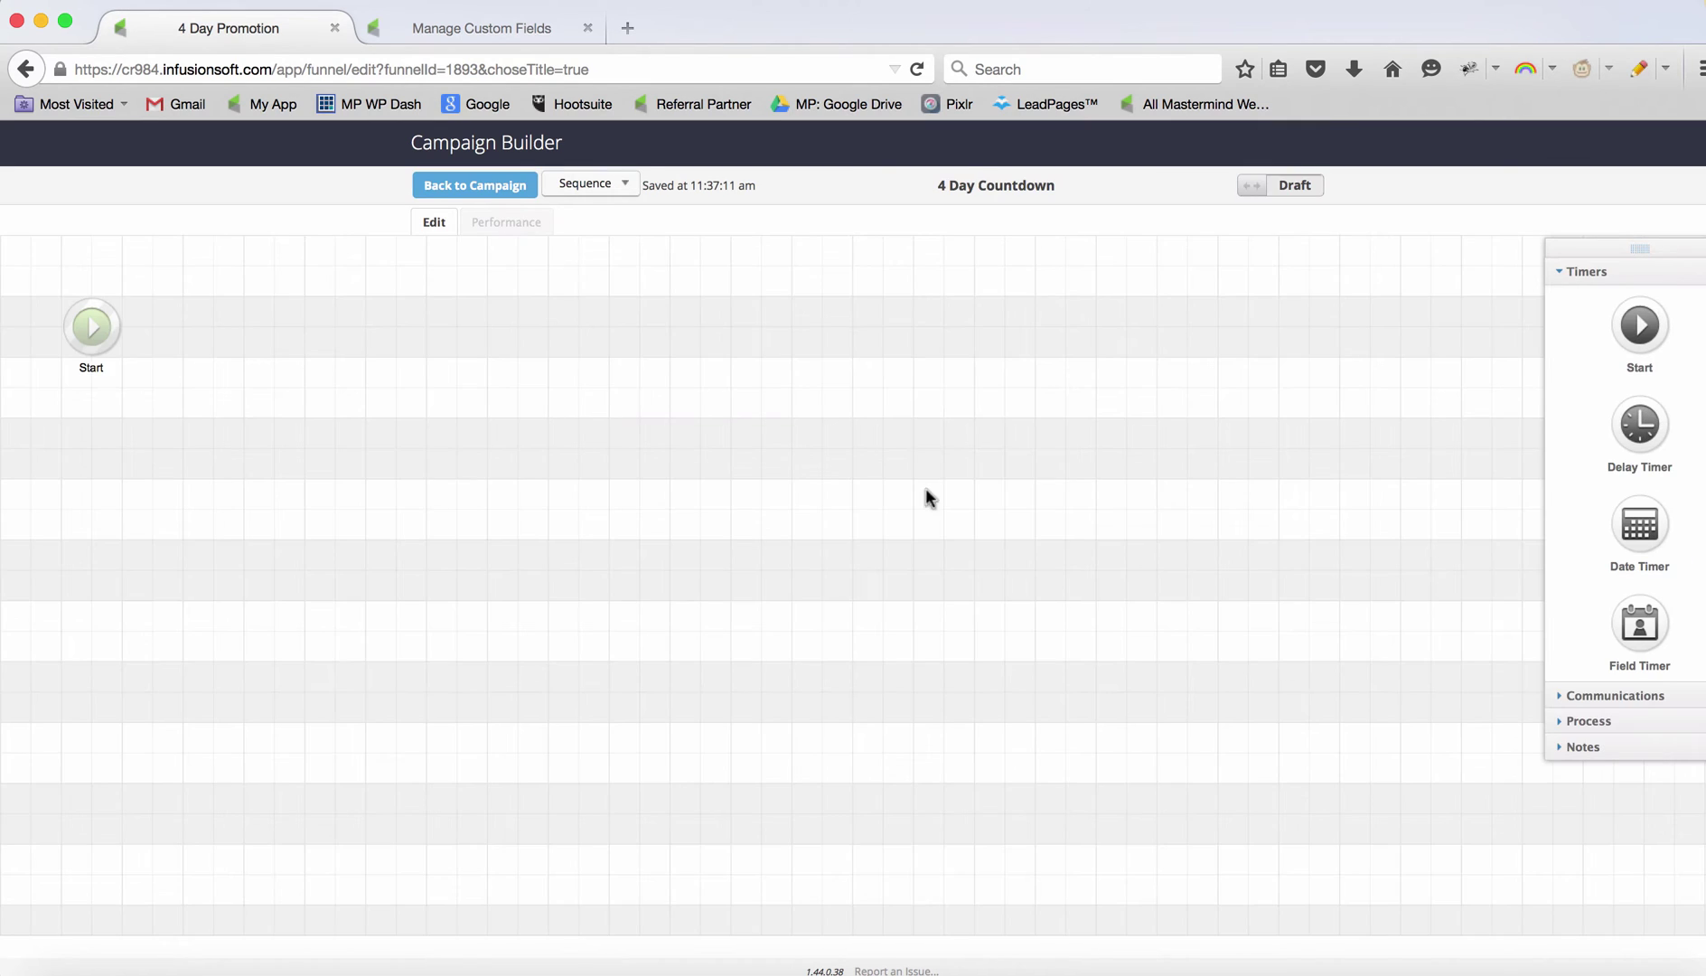
{"action": "left_click", "coordinate": [1584, 722]}
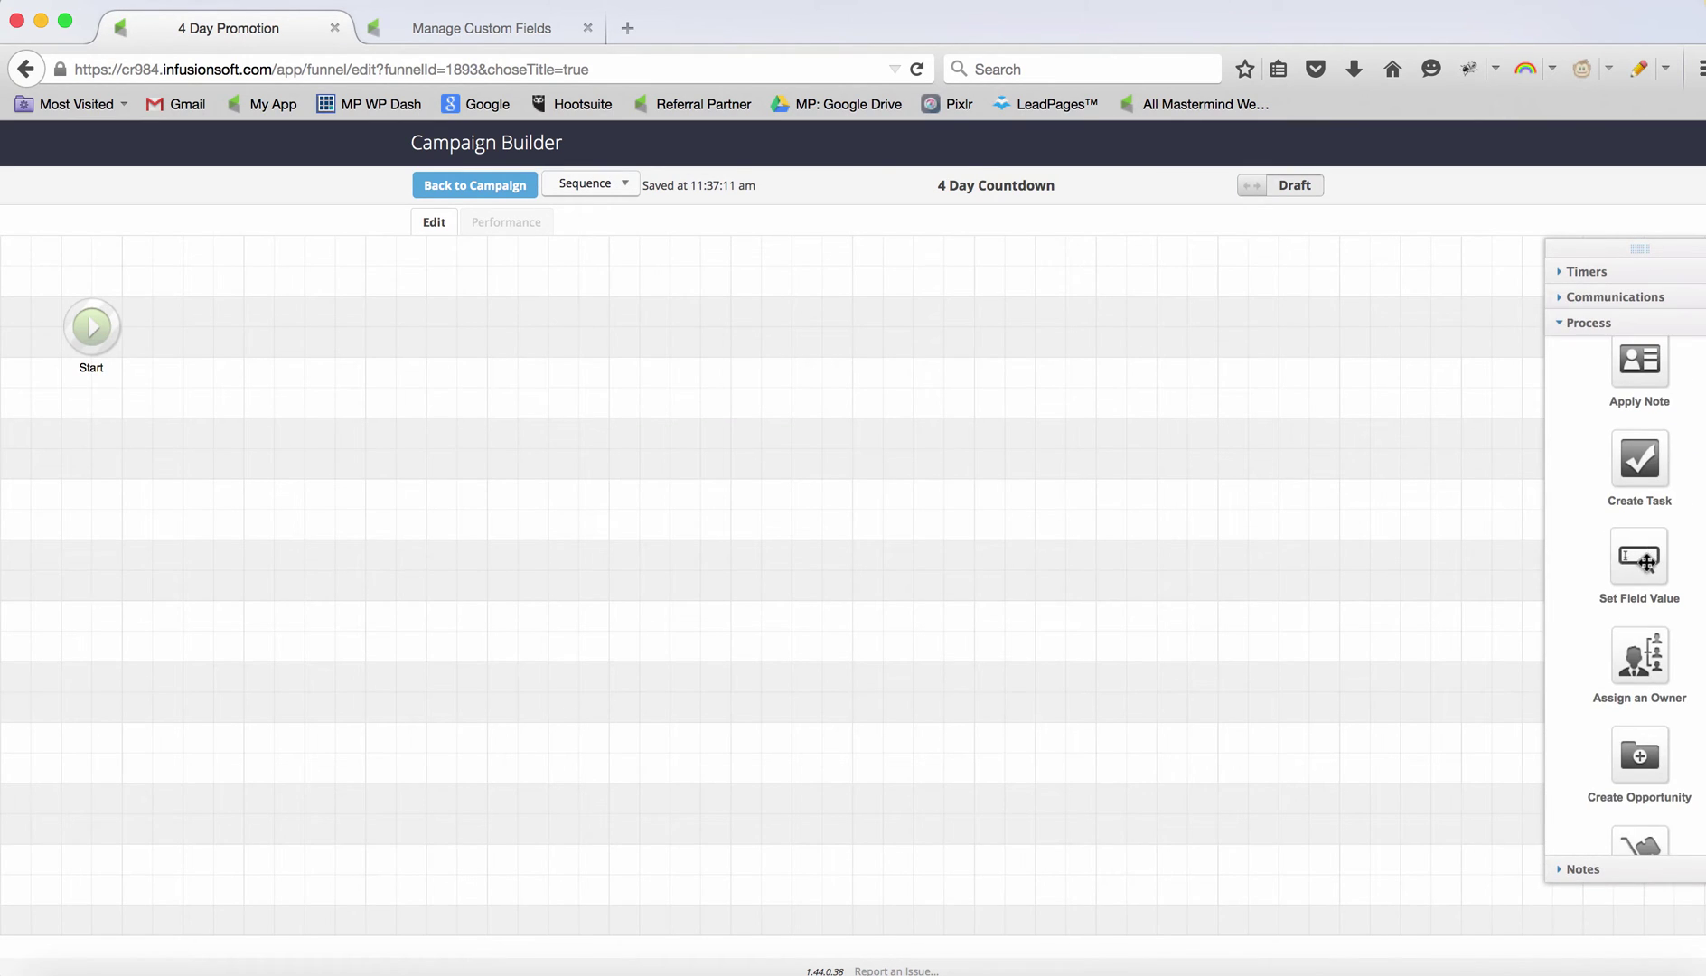
{"action": "left_click_drag", "start_coordinate": [1639, 556], "coordinate": [285, 329]}
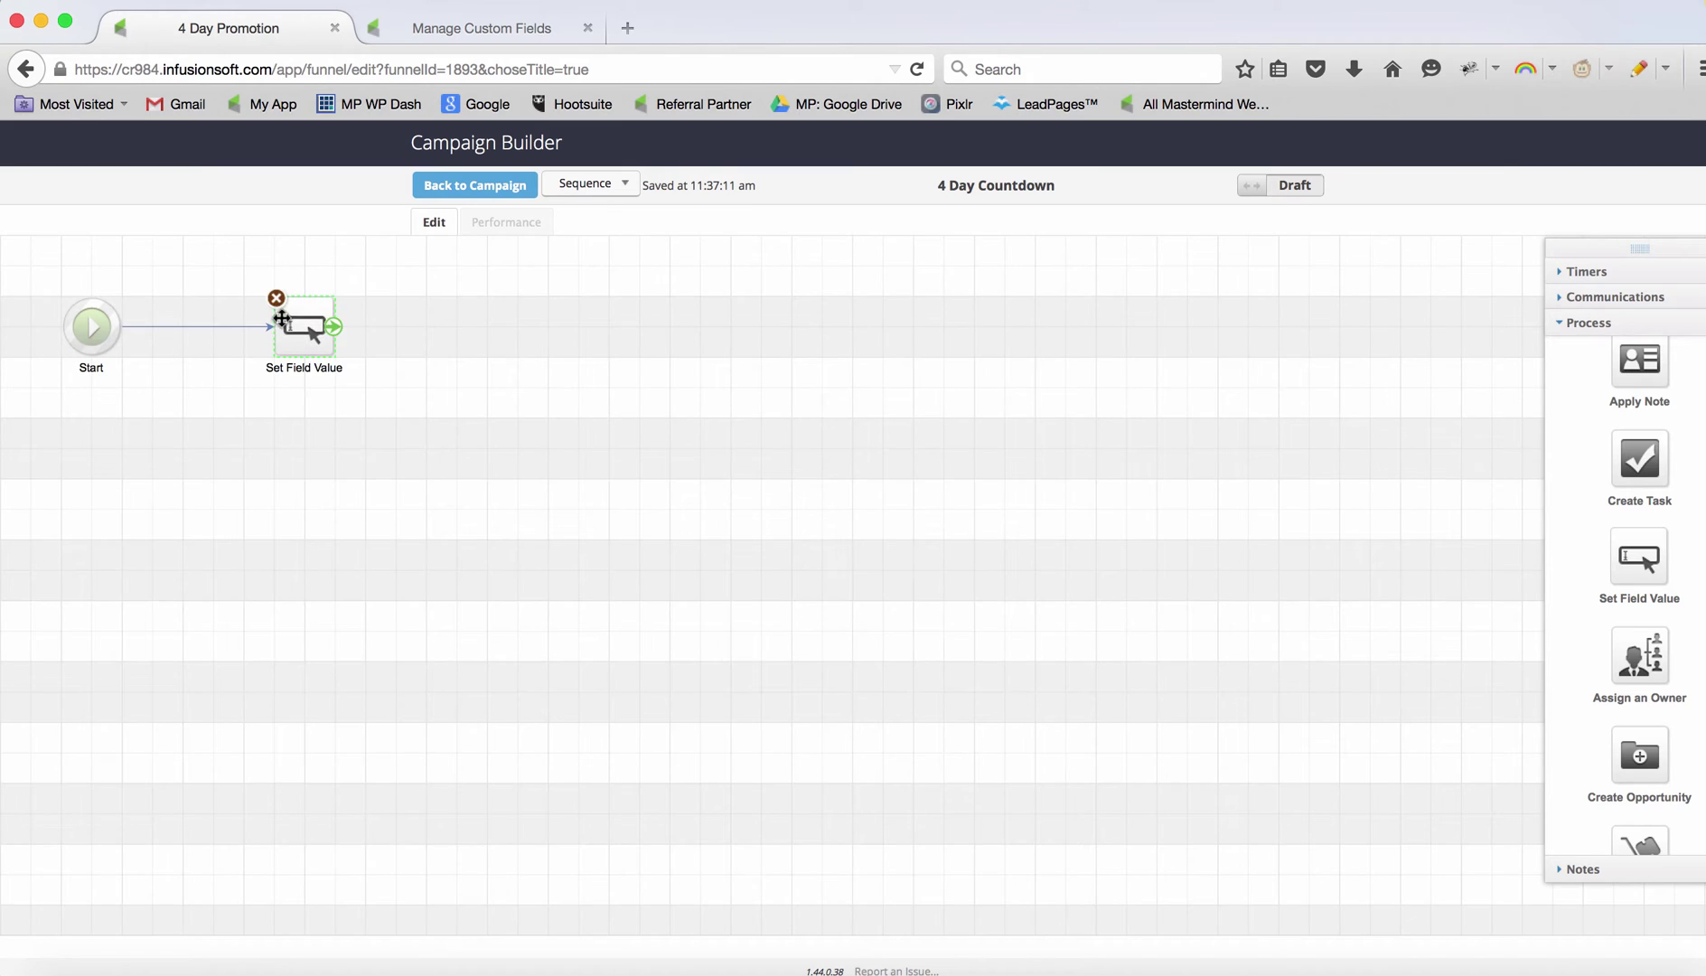
{"action": "double_click", "coordinate": [307, 330]}
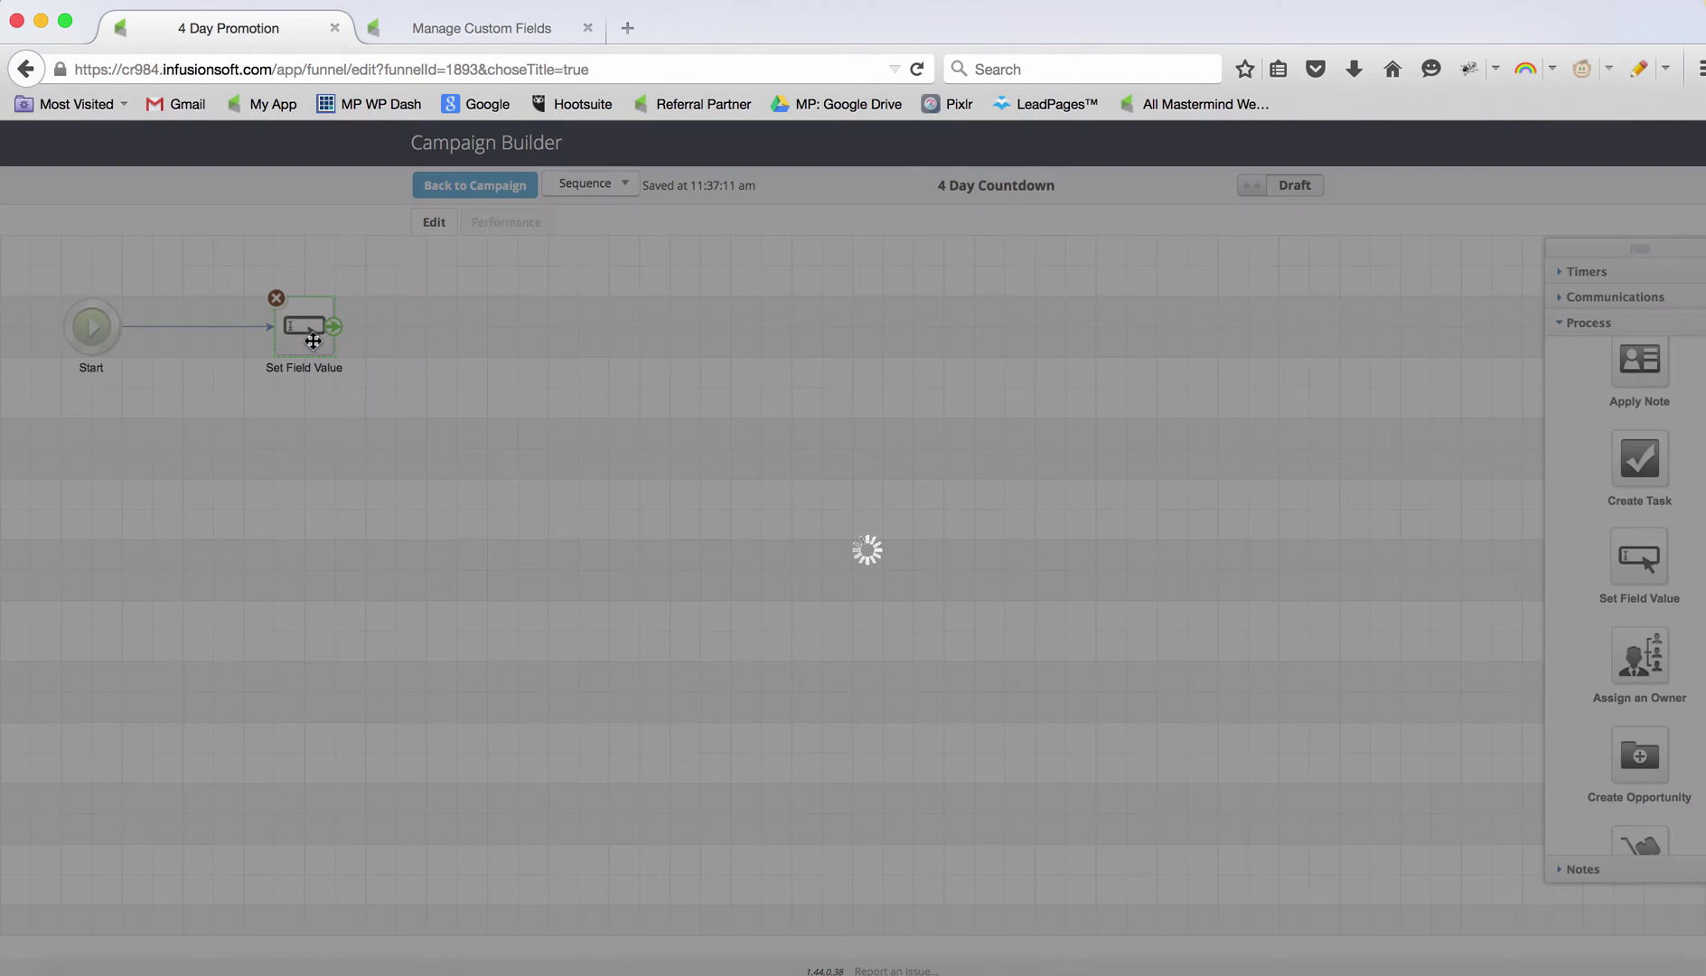
{"action": "left_click", "coordinate": [705, 277]}
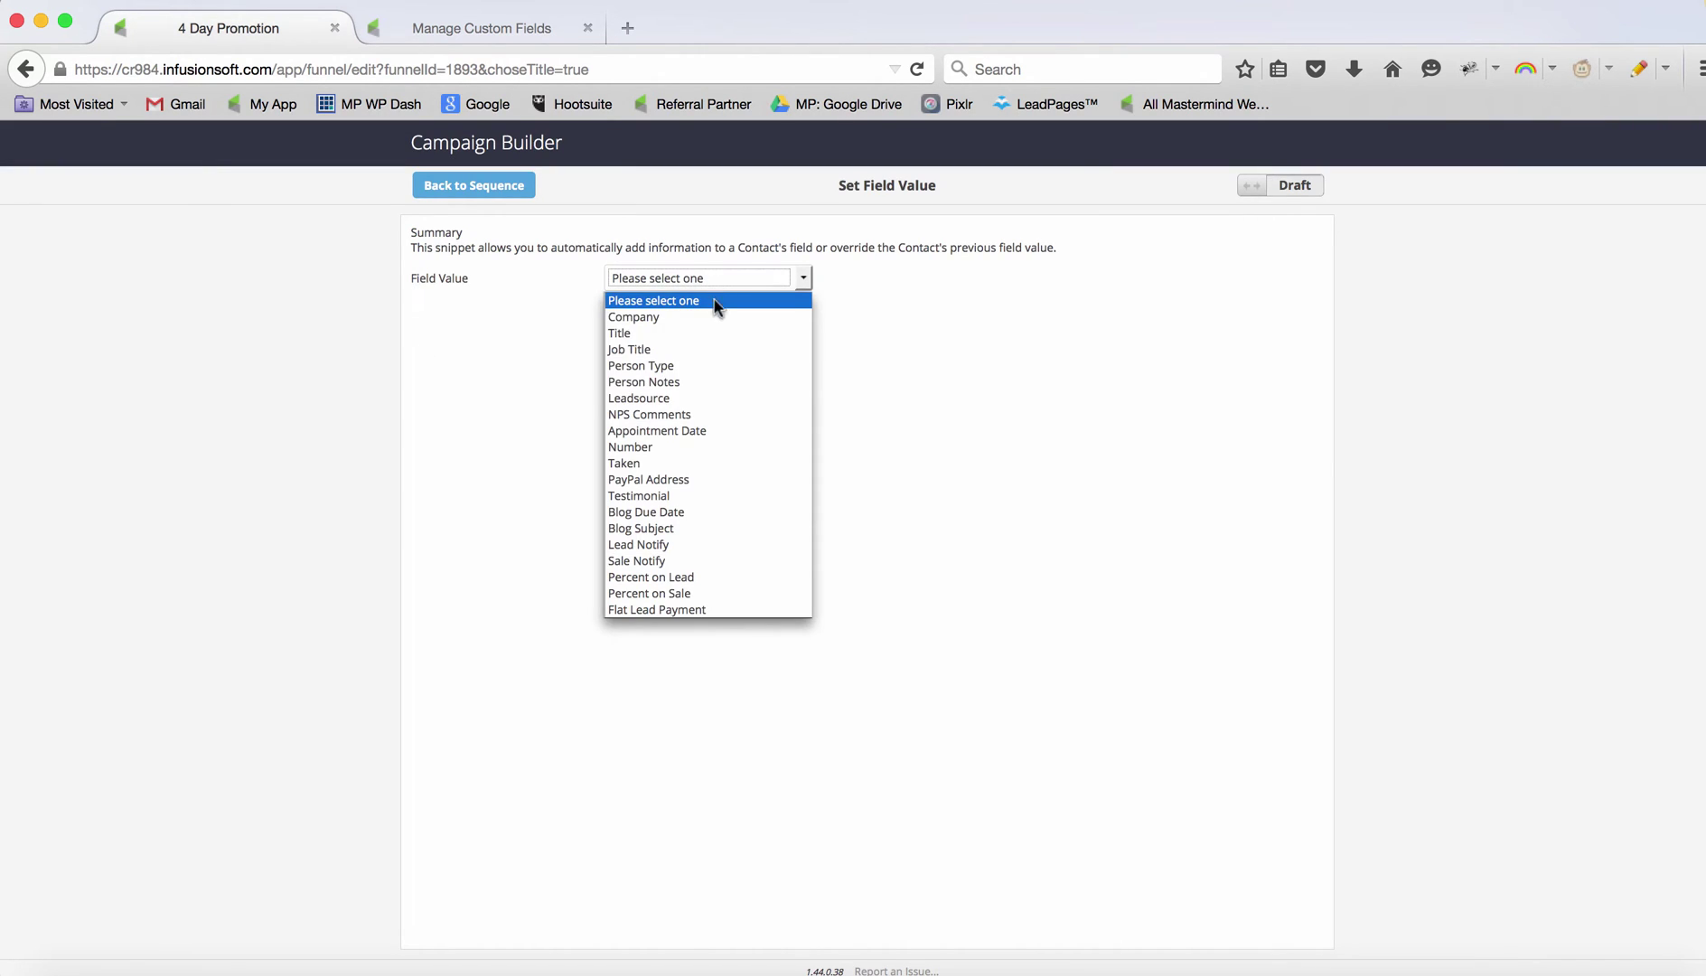
{"action": "scroll", "coordinate": [728, 389], "scroll_direction": "down", "scroll_amount": 5}
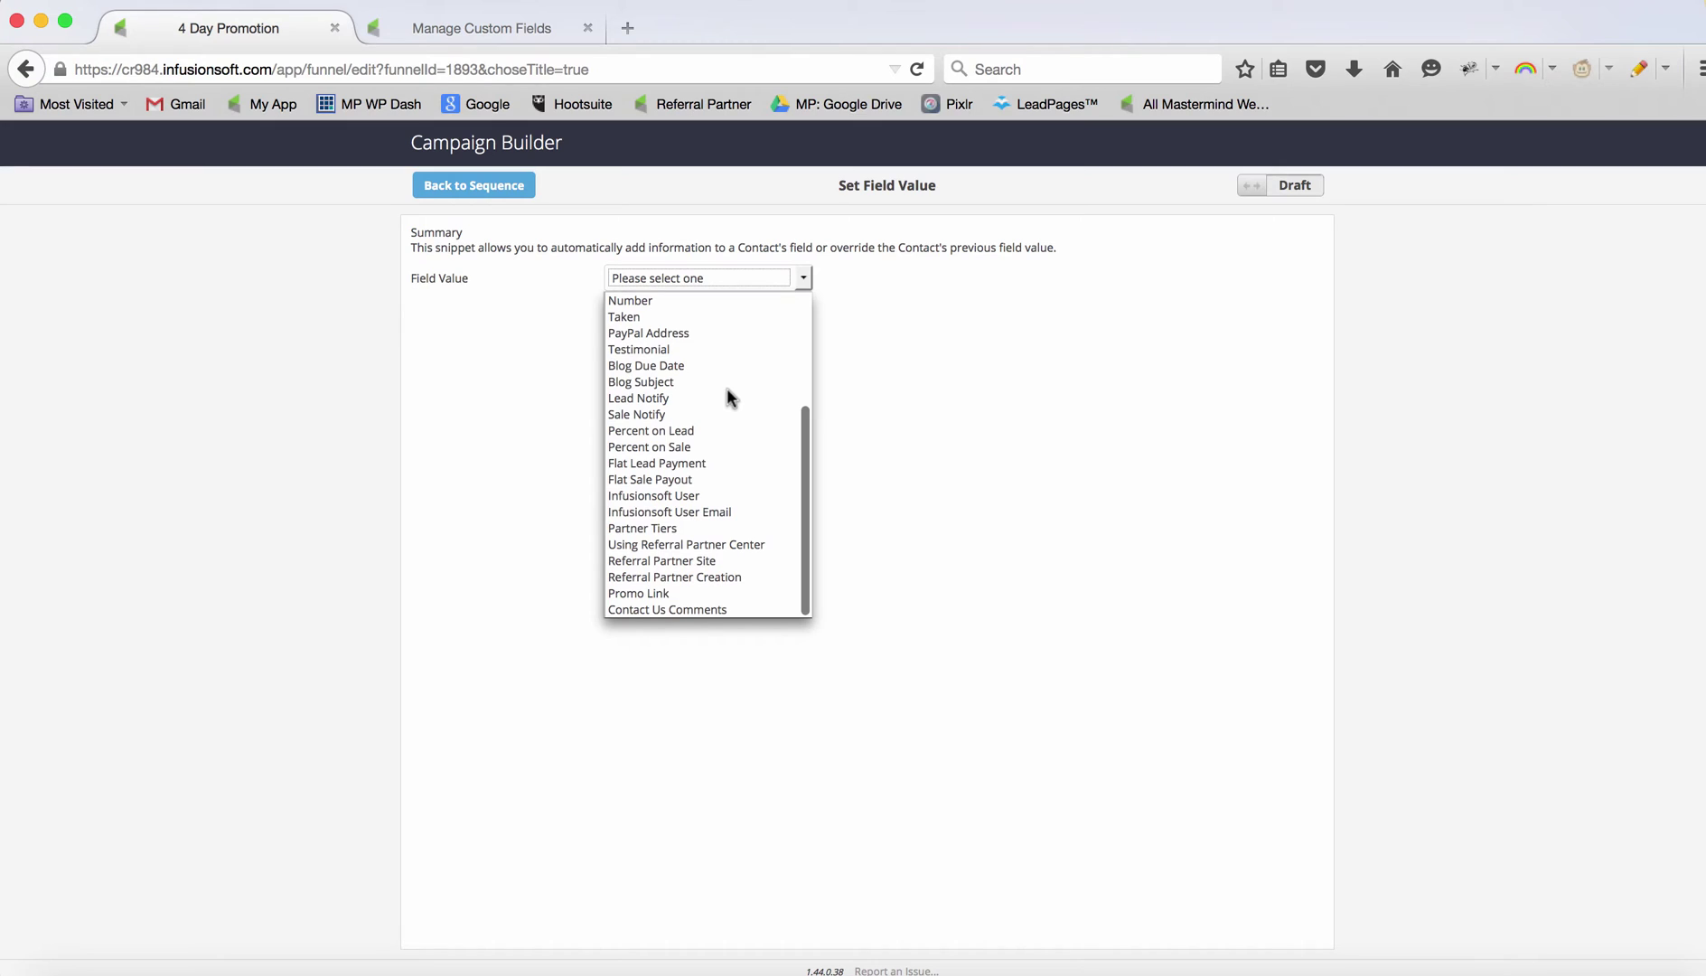
{"action": "left_click", "coordinate": [708, 593]}
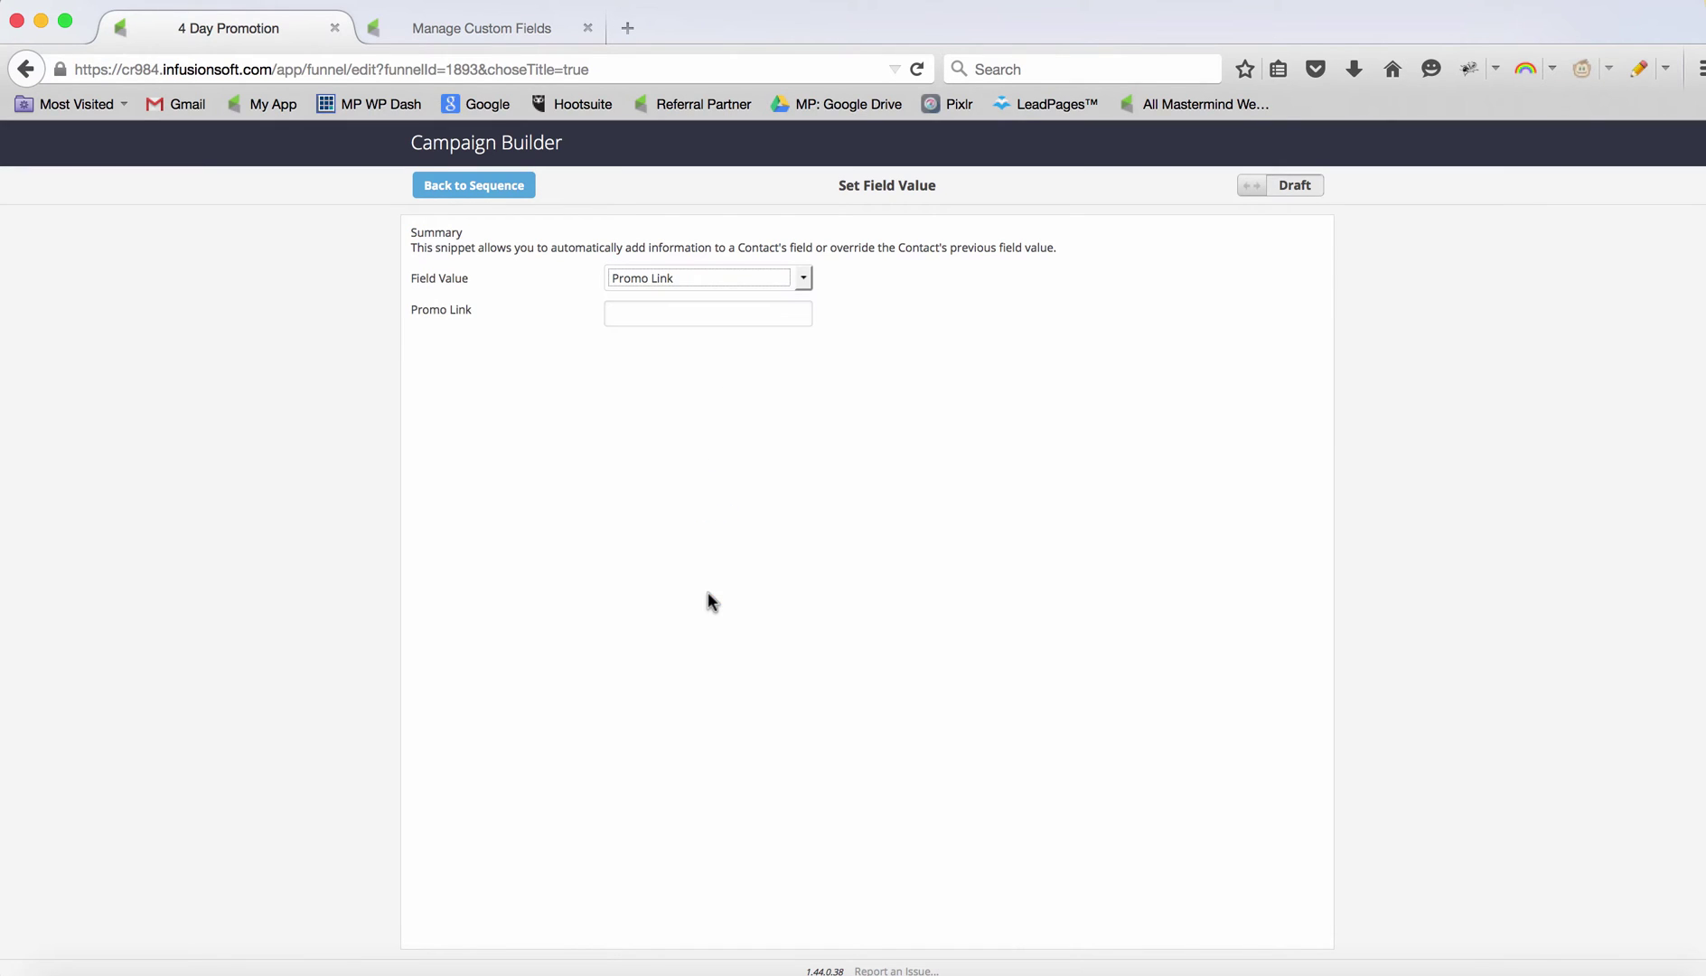
{"action": "left_click", "coordinate": [673, 315]}
{"action": "type", "text": "www.cartopen.com"}
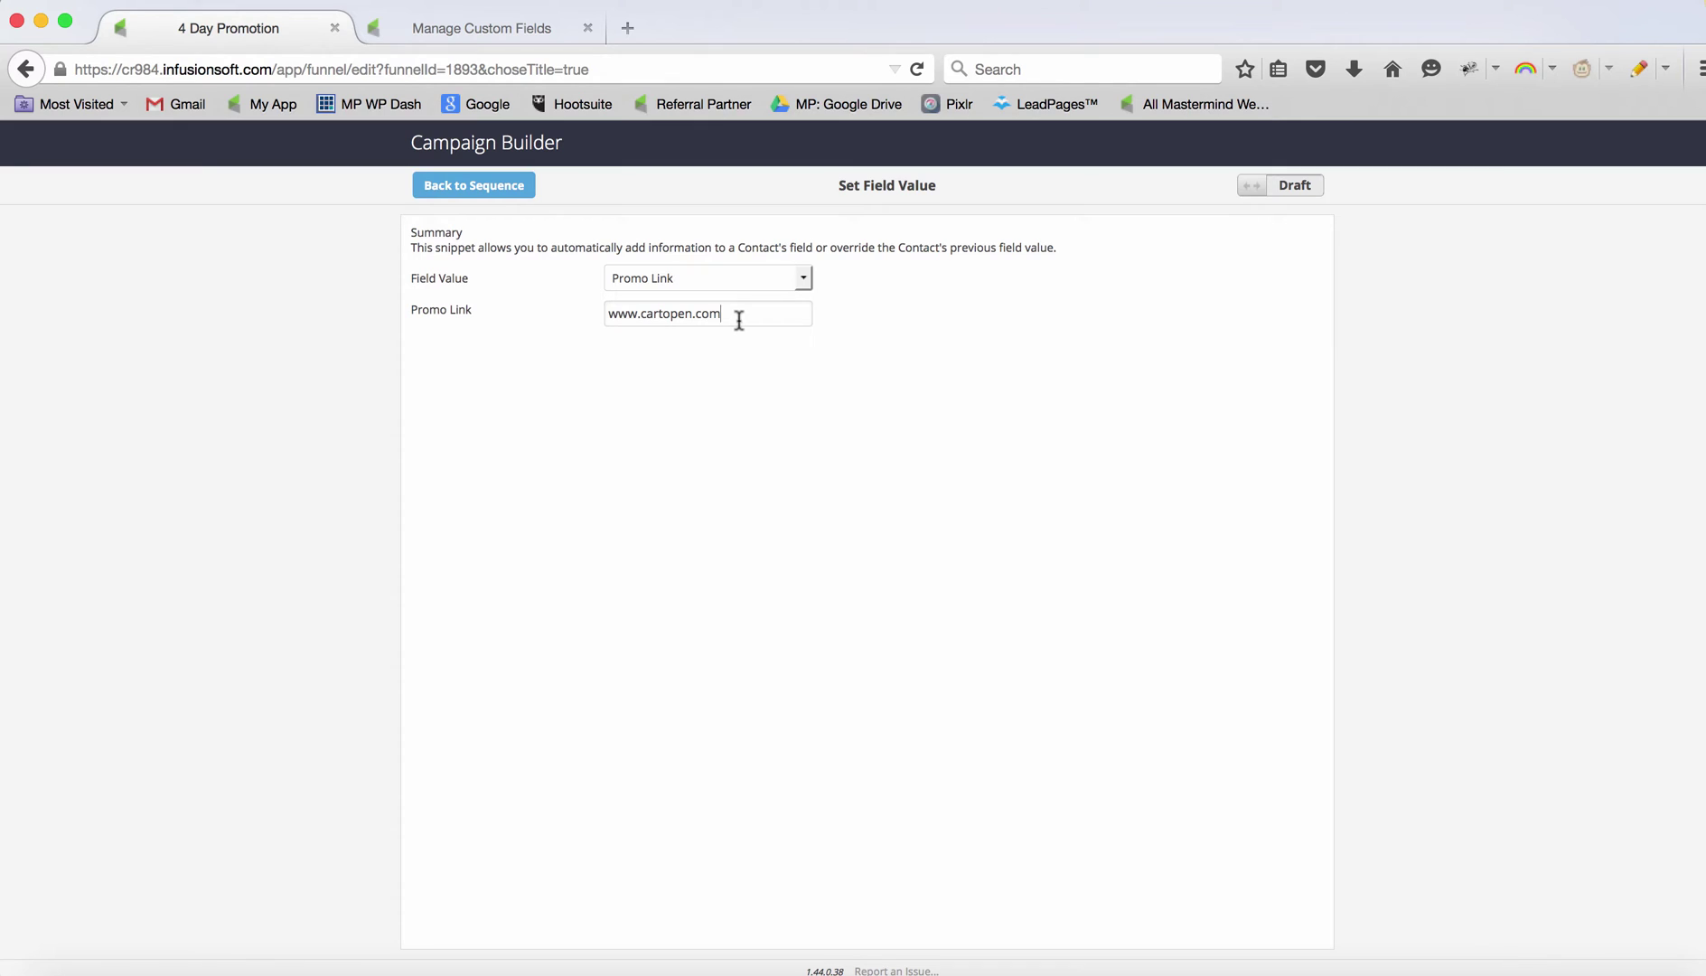
{"action": "type", "text": "/product1?discount=discountcode"}
{"action": "left_click", "coordinate": [1274, 188]}
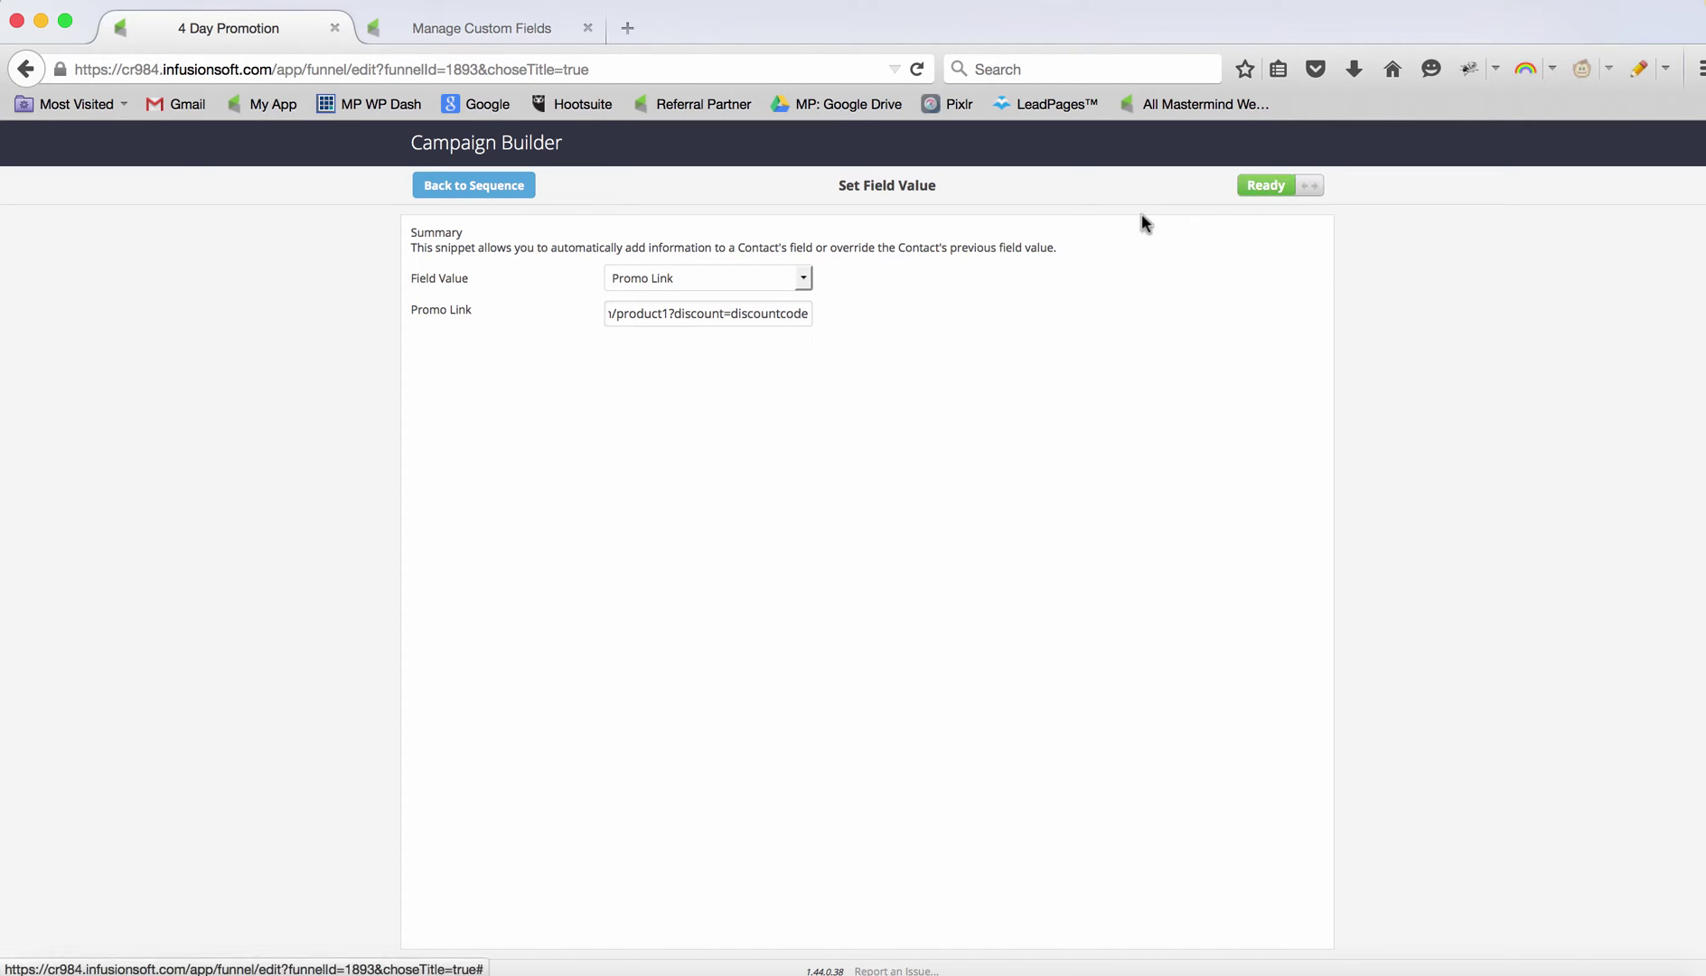
{"action": "left_click", "coordinate": [471, 188]}
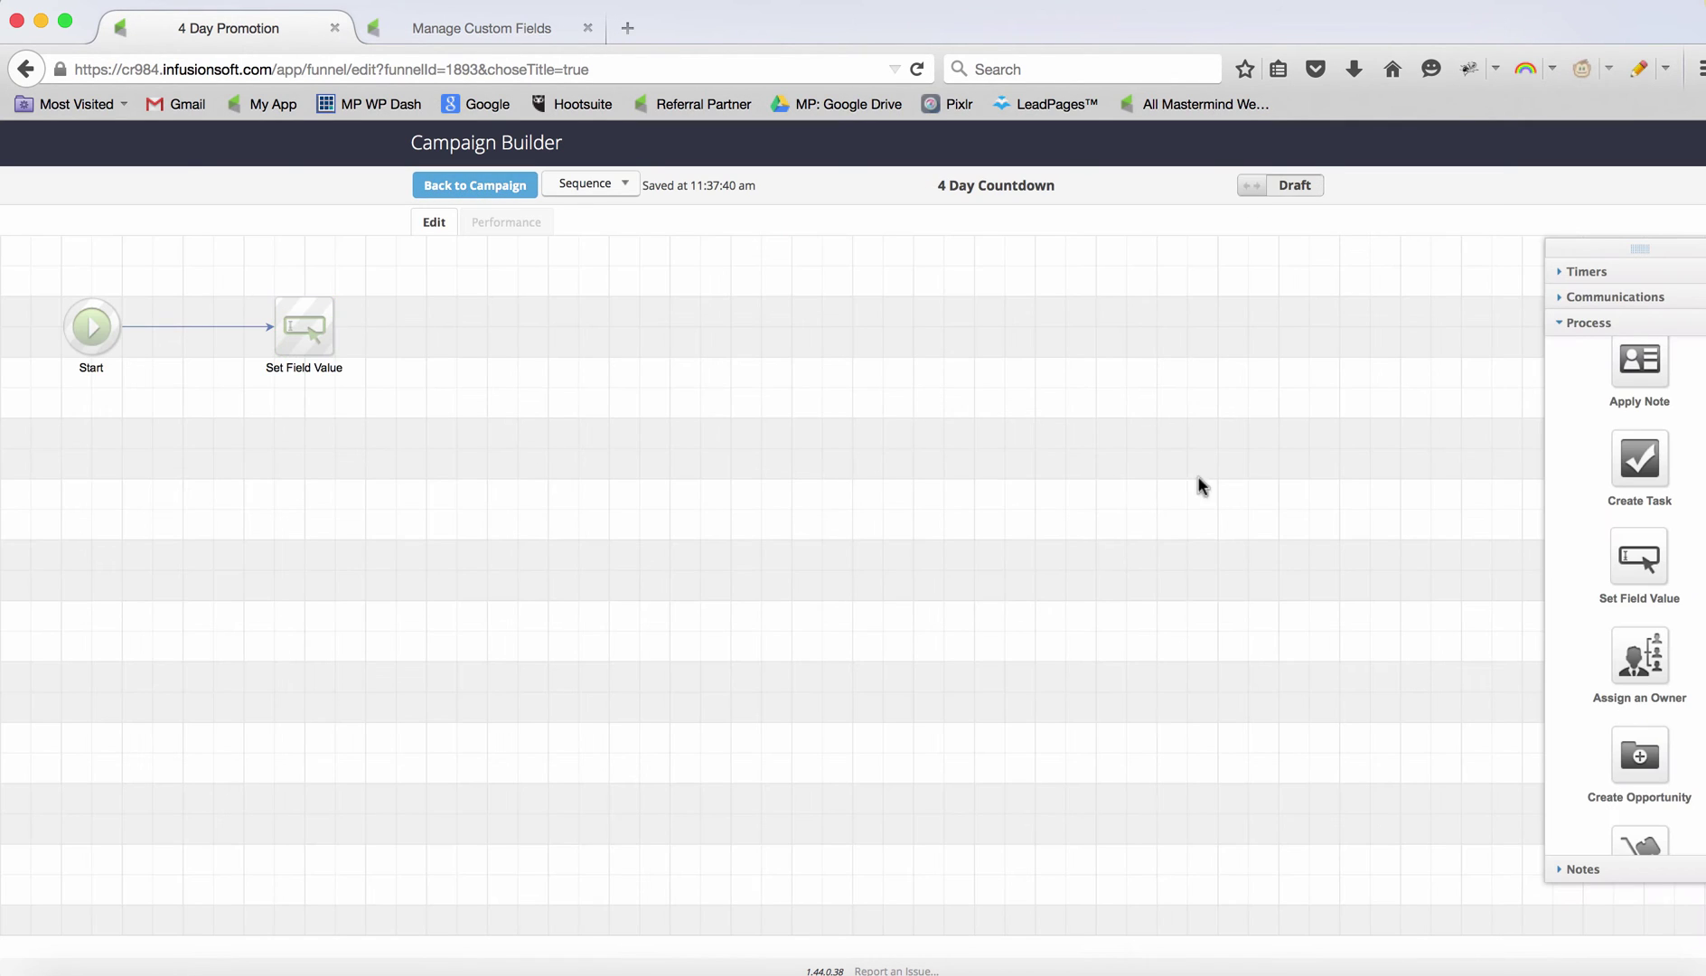
Add an email after the Set Field Value process and name it "4 Days Left".
{"action": "left_click", "coordinate": [1650, 304]}
{"action": "left_click_drag", "start_coordinate": [1639, 352], "coordinate": [426, 313]}
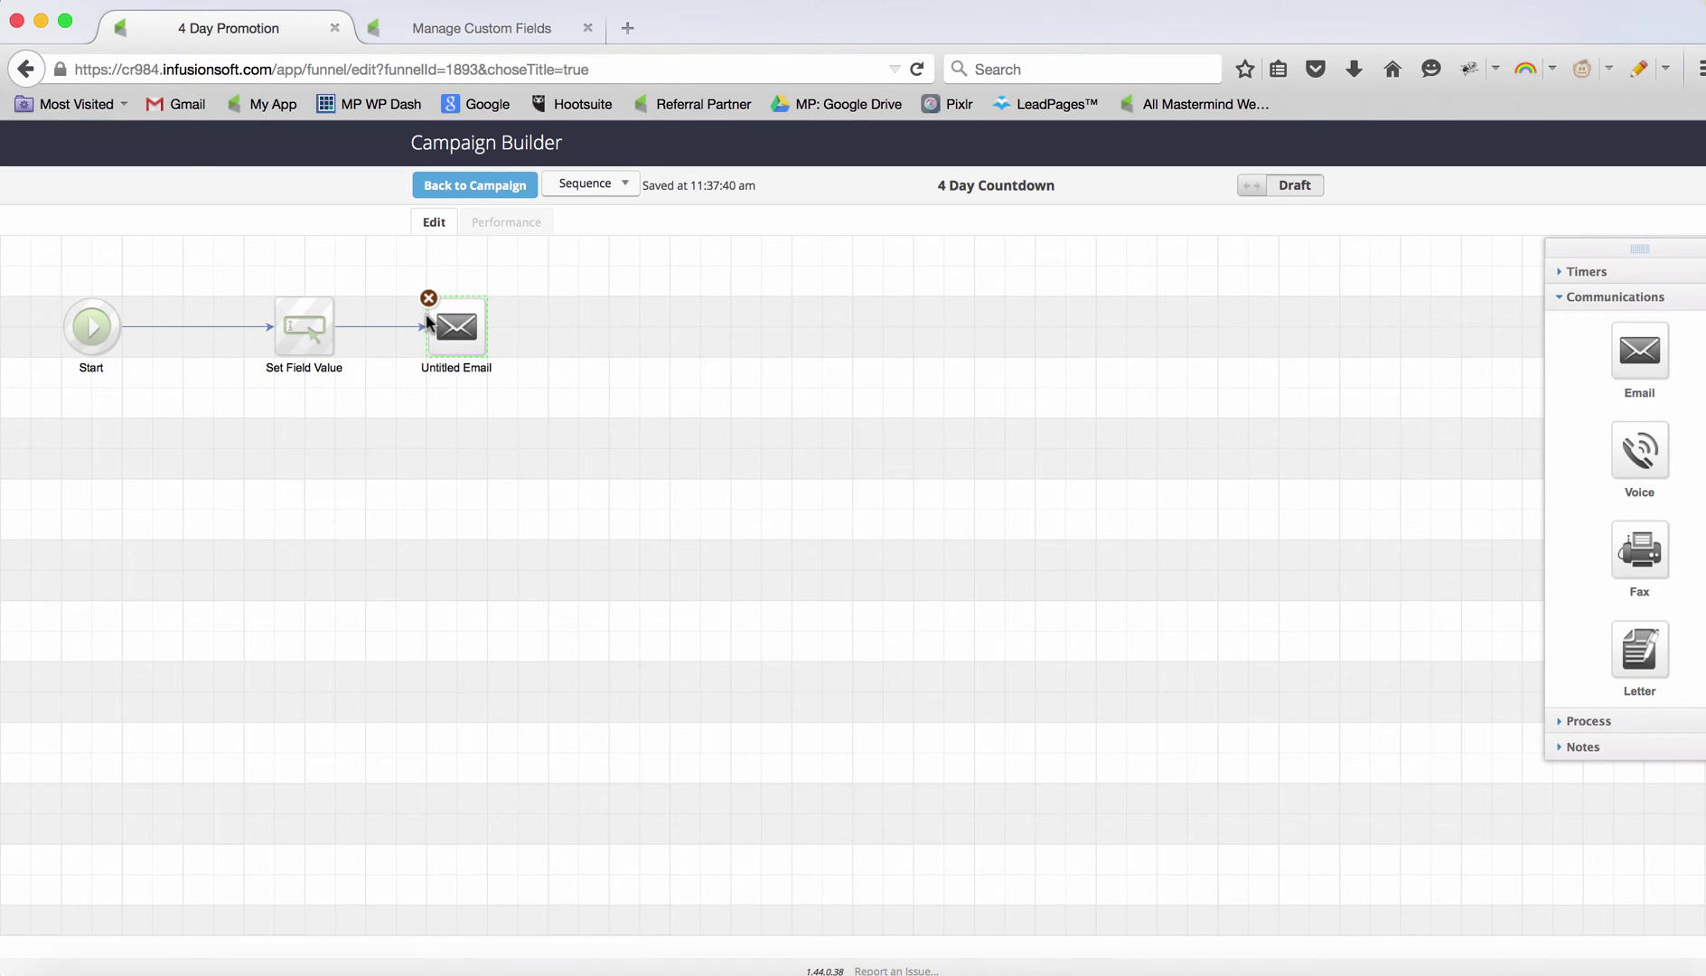
{"action": "left_click", "coordinate": [457, 370]}
{"action": "type", "text": "4 Days Left"}
{"action": "key", "text": "Return"}
Open the 4 Days Left email and replace its placeholder paragraph with "Here's your special offer, take advatage while you can!".
{"action": "double_click", "coordinate": [471, 355]}
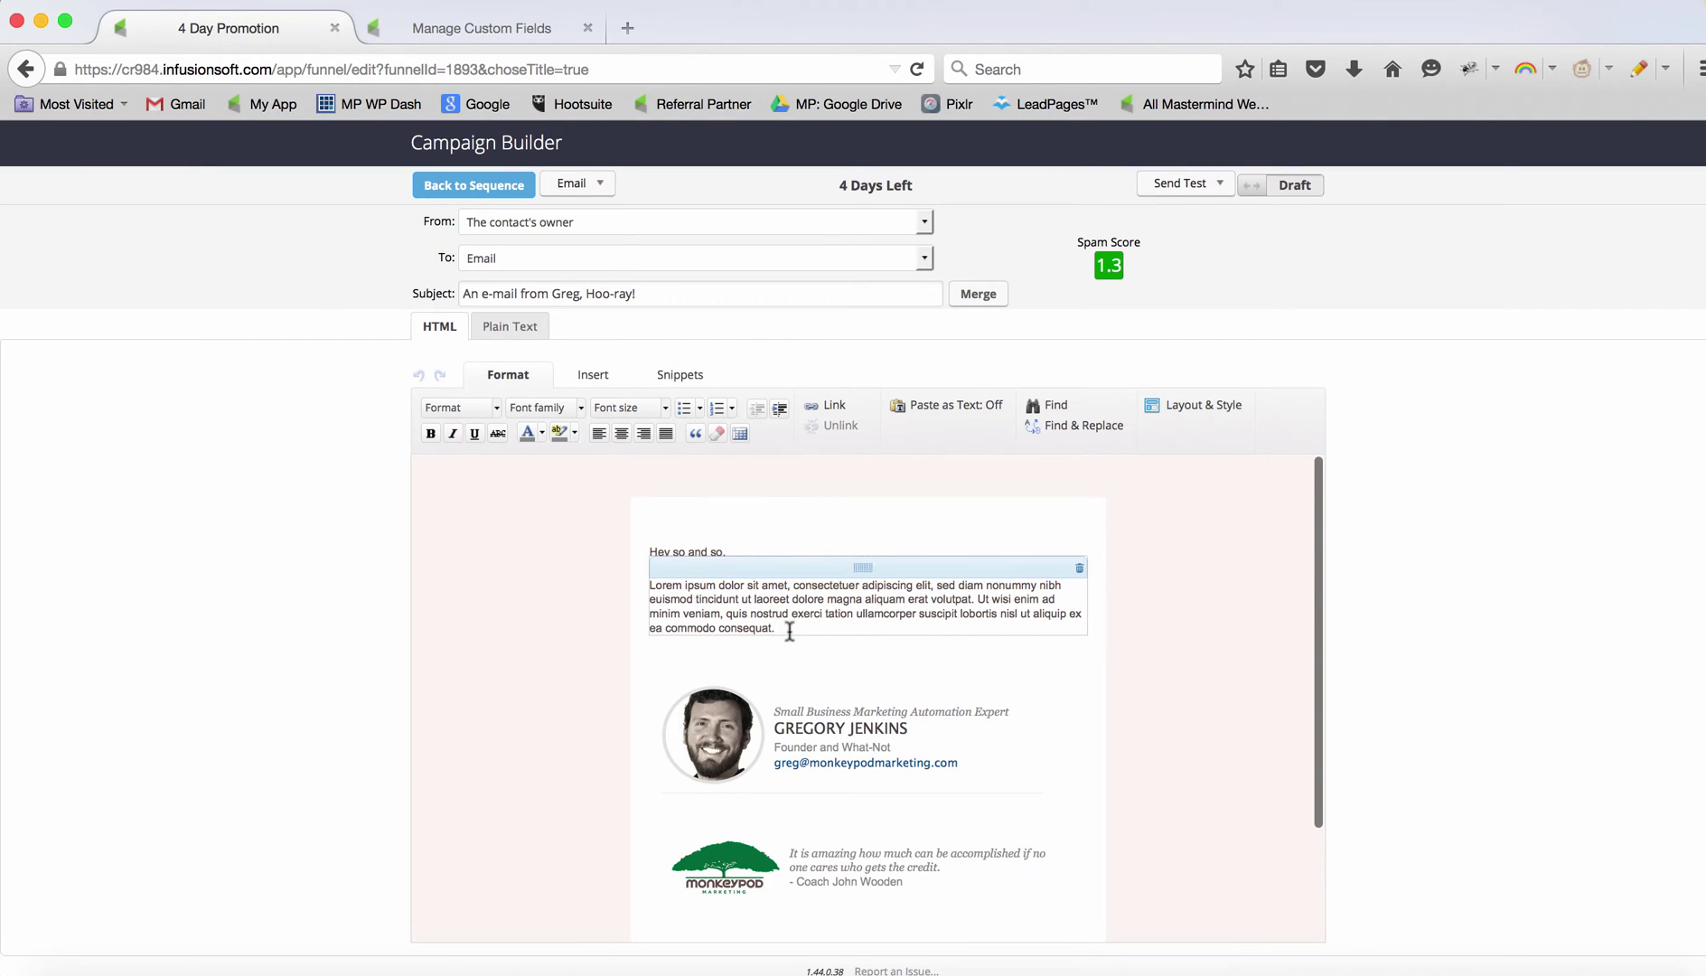
{"action": "left_click_drag", "start_coordinate": [790, 630], "coordinate": [510, 544]}
{"action": "type", "text": "Here's "}
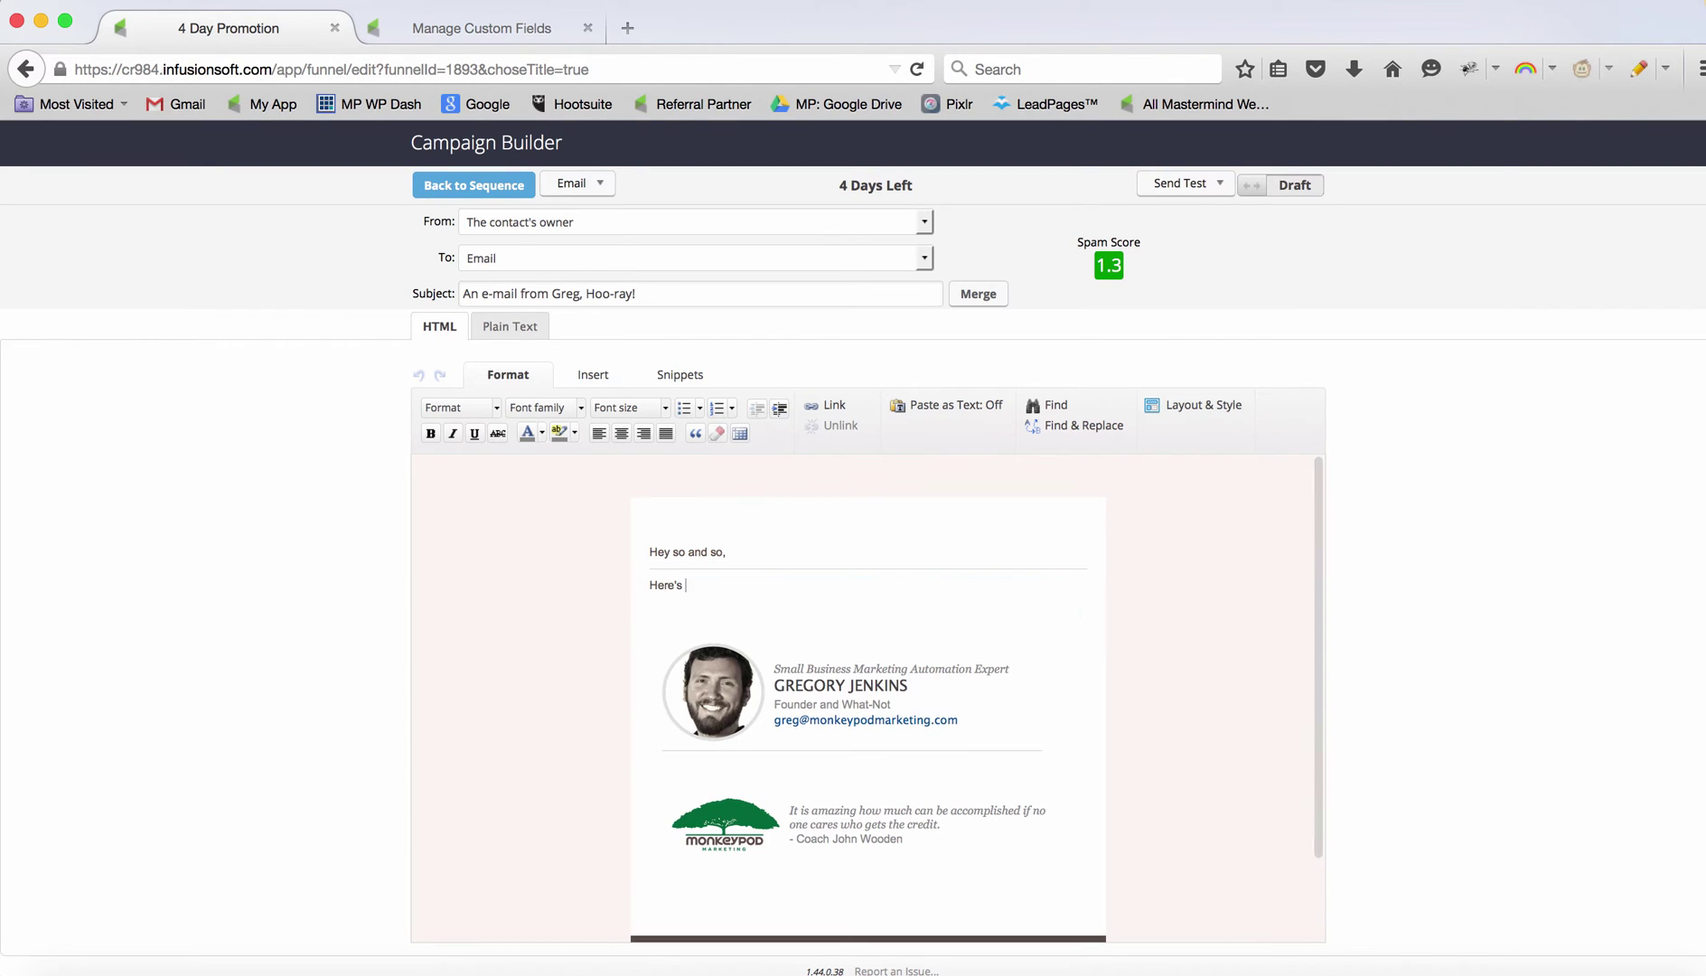
{"action": "type", "text": "your special of"}
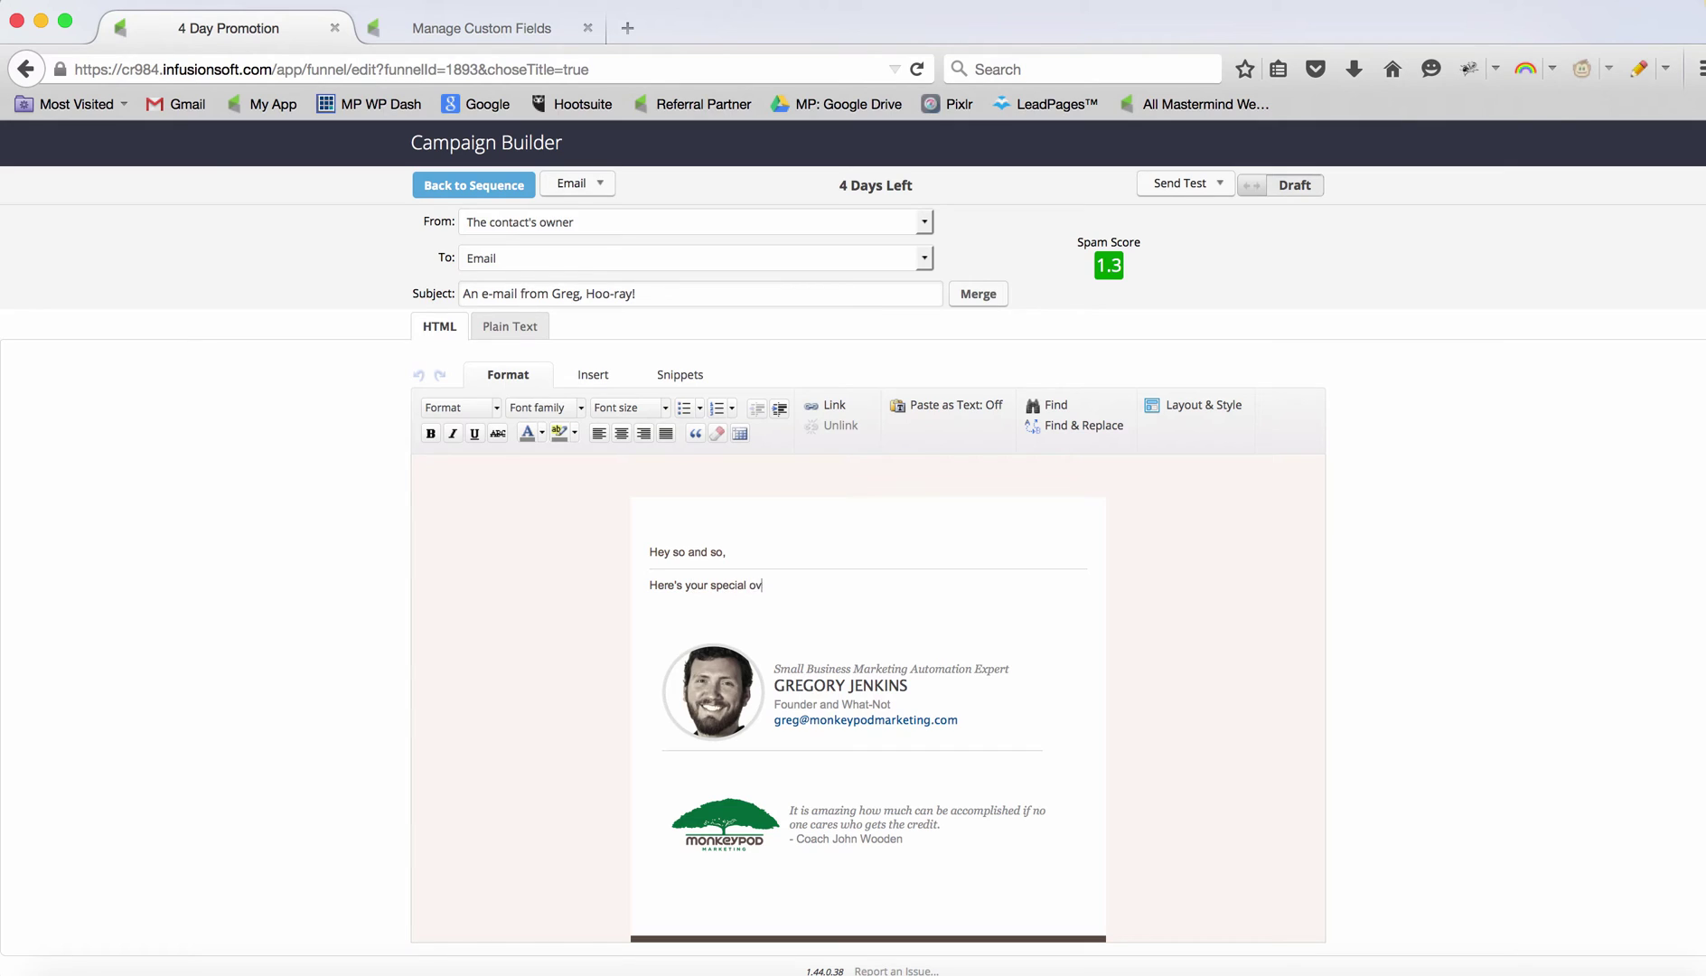
{"action": "type", "text": "fer, take advac"}
{"action": "key", "text": "BackSpace"}
{"action": "type", "text": "tage while you can!"}
Replace the email's subject with "4 days left!".
{"action": "left_click_drag", "start_coordinate": [657, 289], "coordinate": [106, 288]}
{"action": "type", "text": "4 adys"}
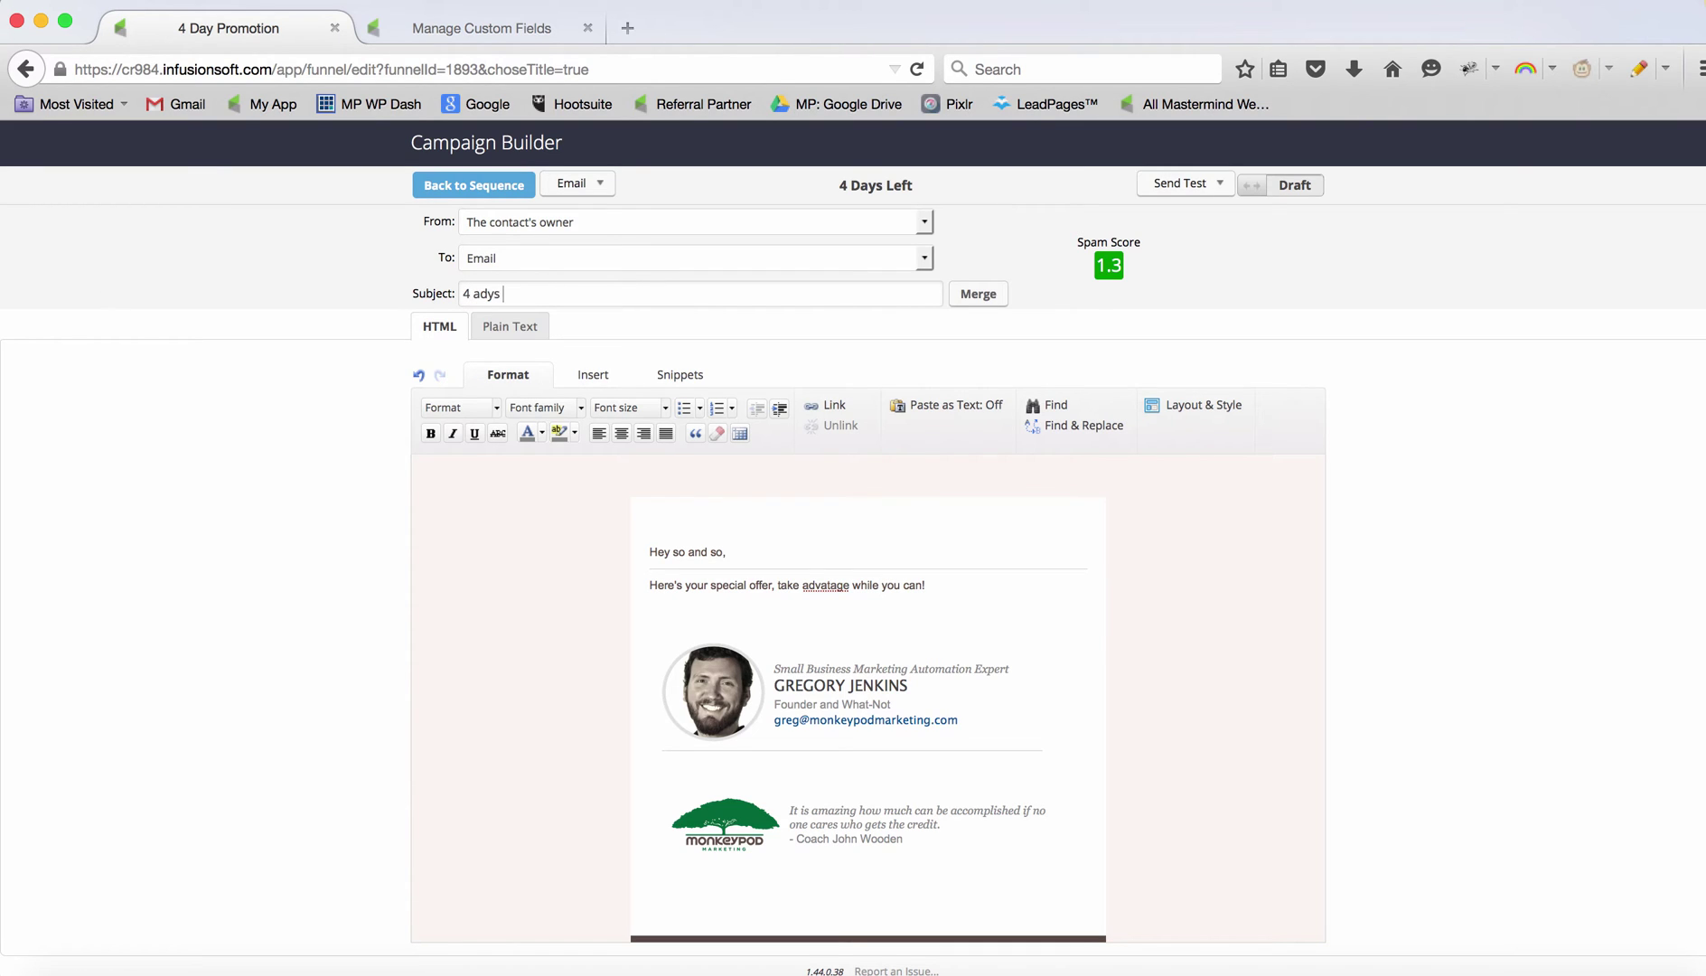
{"action": "key", "text": "BackSpace"}
{"action": "key", "text": "BackSpace"}
{"action": "key", "text": "BackSpace"}
{"action": "key", "text": "BackSpace"}
{"action": "key", "text": "BackSpace"}
{"action": "type", "text": "day"}
Correct the misspelled word in the offer sentence to "advantage" and add the line "buy Now" below it.
{"action": "left_click", "coordinate": [826, 584]}
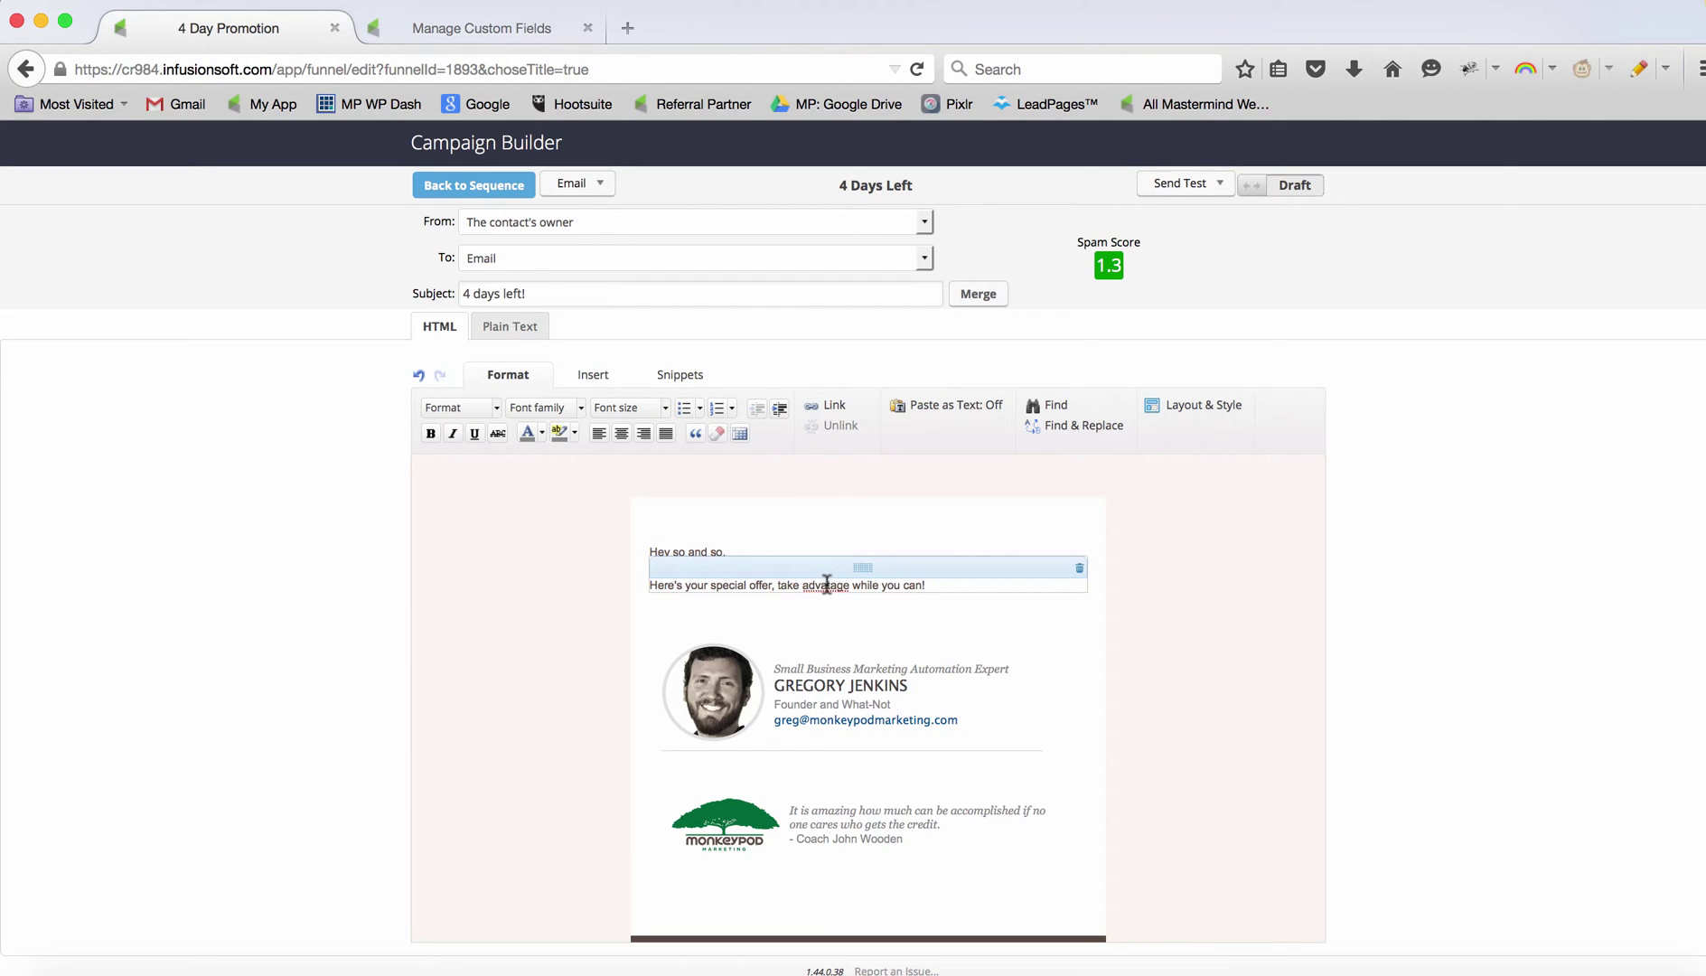
{"action": "type", "text": "n"}
{"action": "left_click", "coordinate": [1051, 580]}
{"action": "key", "text": "Return"}
{"action": "type", "text": "buy Now"}
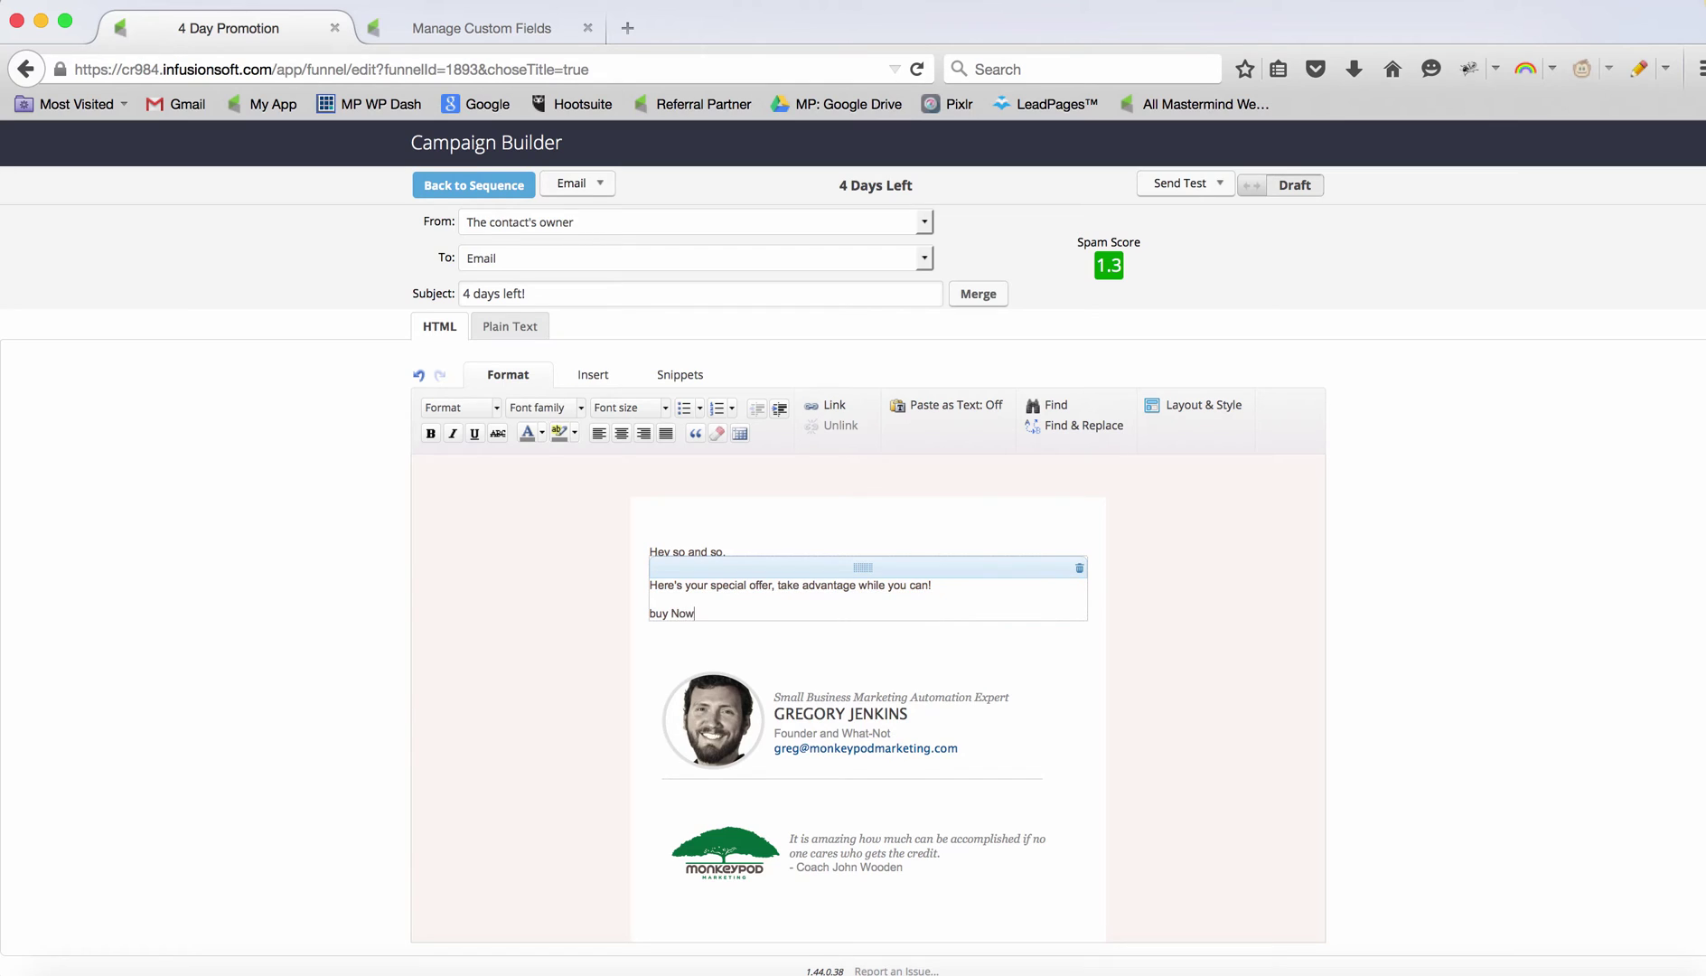
Capitalize the last body line as "Buy Now" and add an empty line below it.
{"action": "key", "text": "BackSpace"}
{"action": "type", "text": "B"}
{"action": "key", "text": "shift+Home"}
{"action": "left_click", "coordinate": [1012, 610]}
{"action": "key", "text": "Return"}
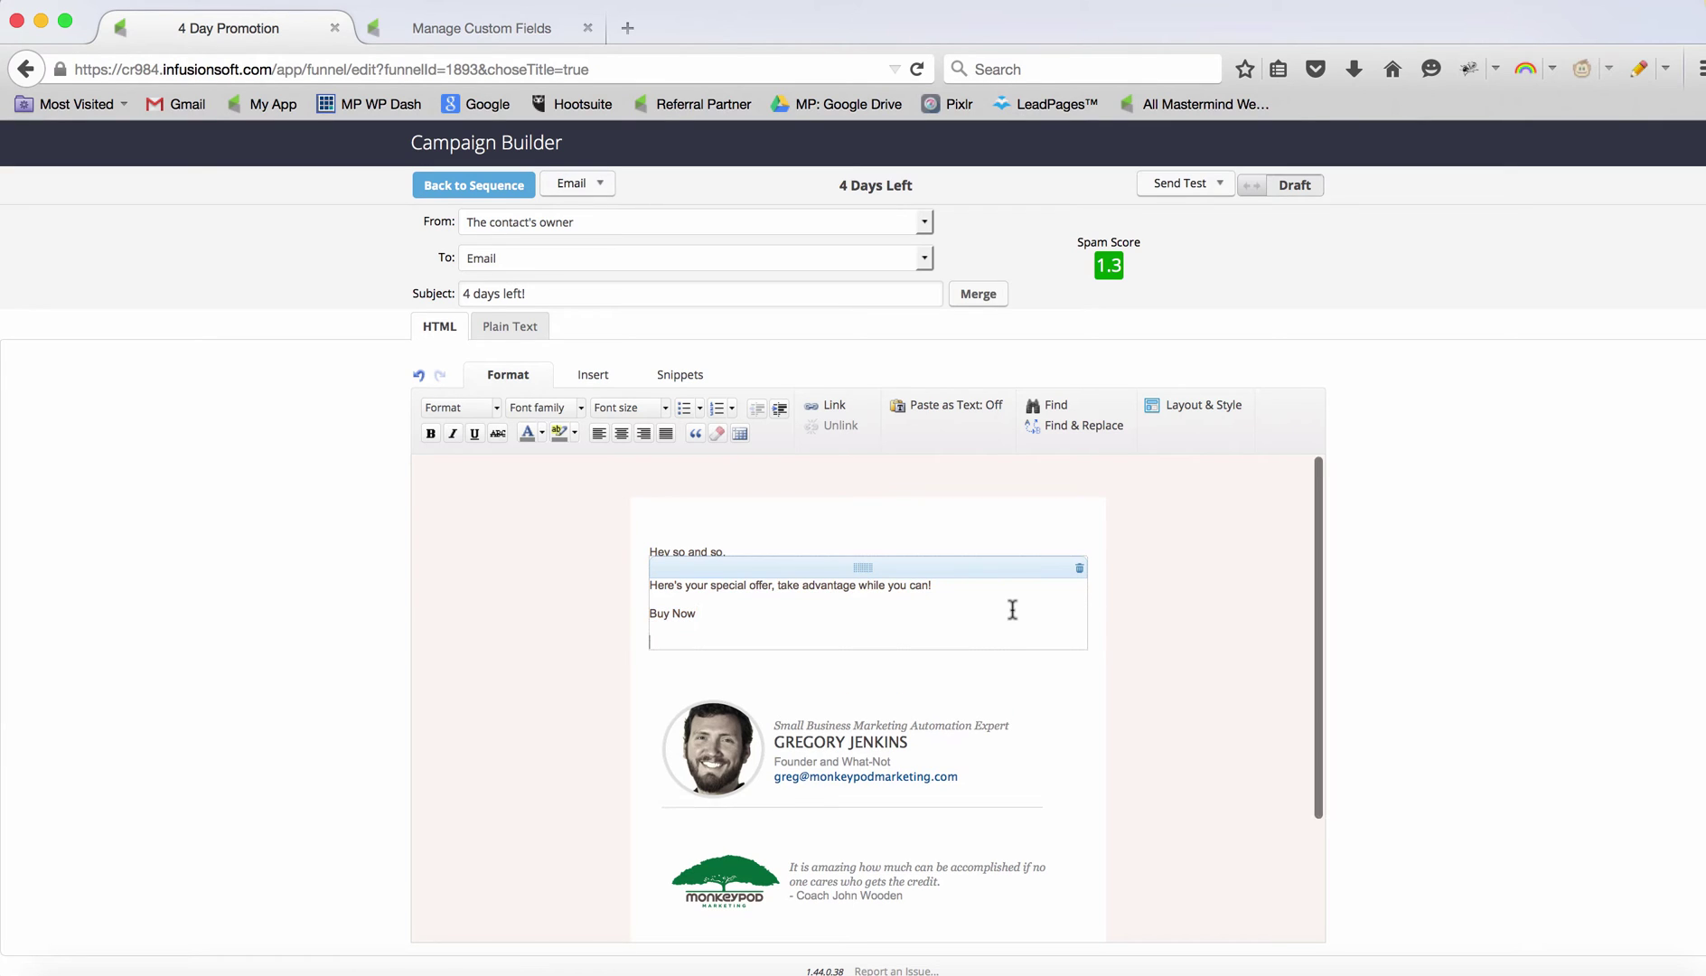
Insert the Promo Link custom contact merge field below "Buy Now" and cut its code to the clipboard.
{"action": "left_click", "coordinate": [983, 298]}
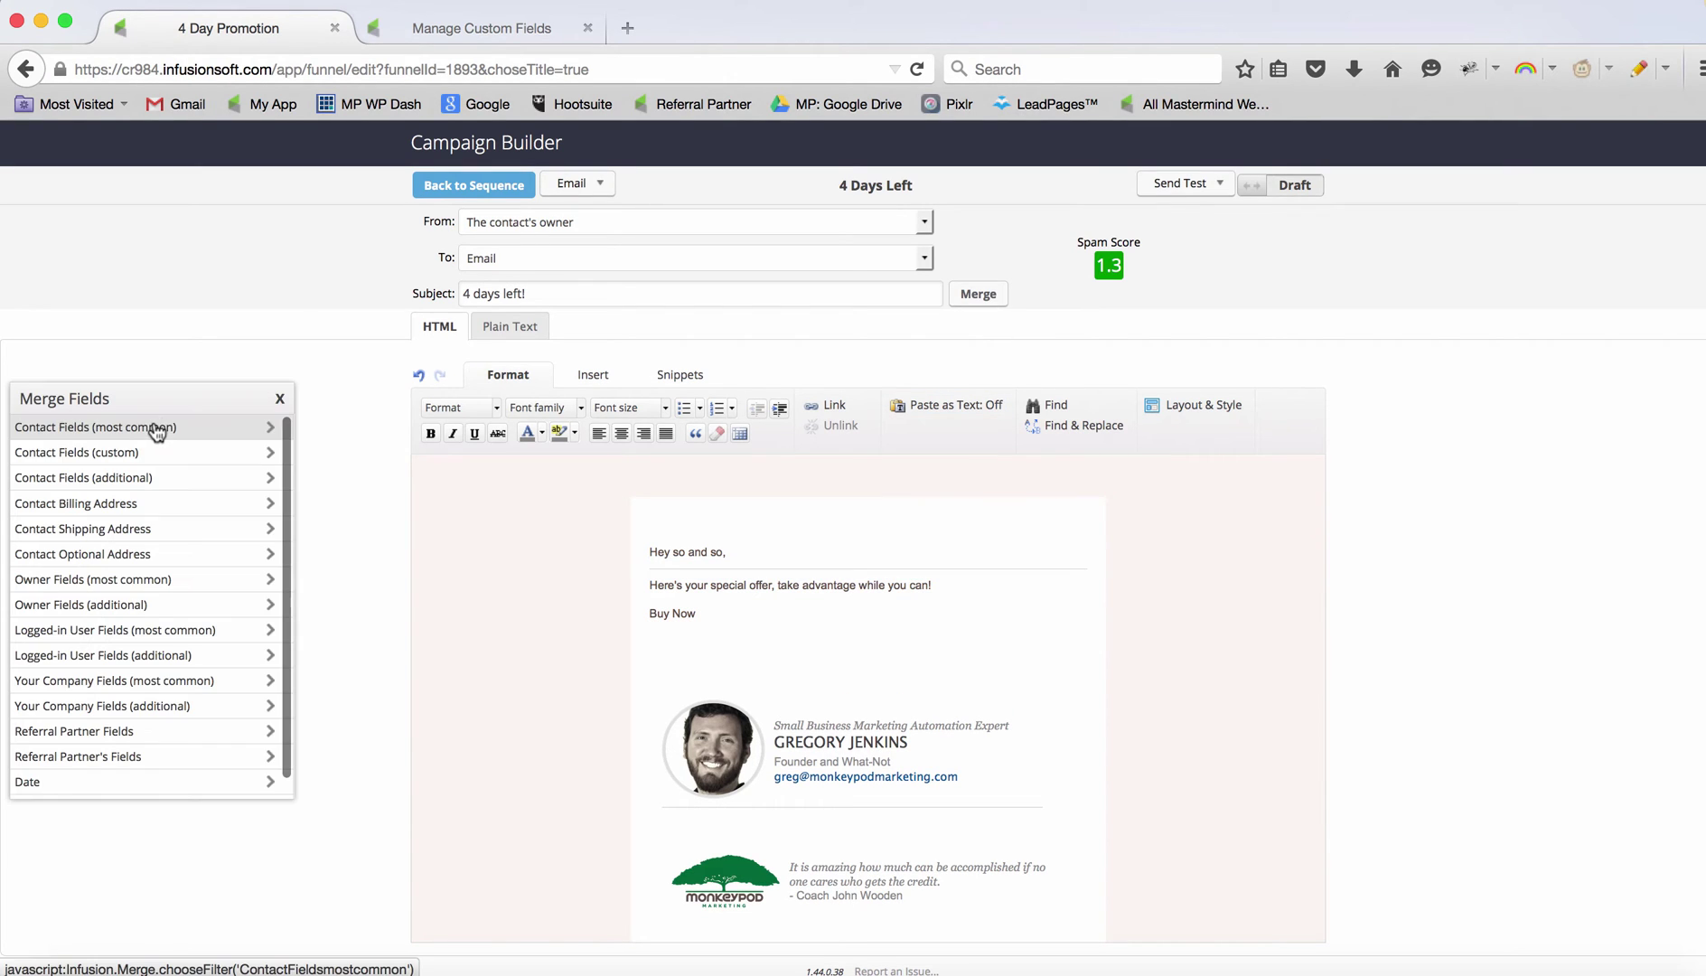
{"action": "left_click", "coordinate": [149, 447]}
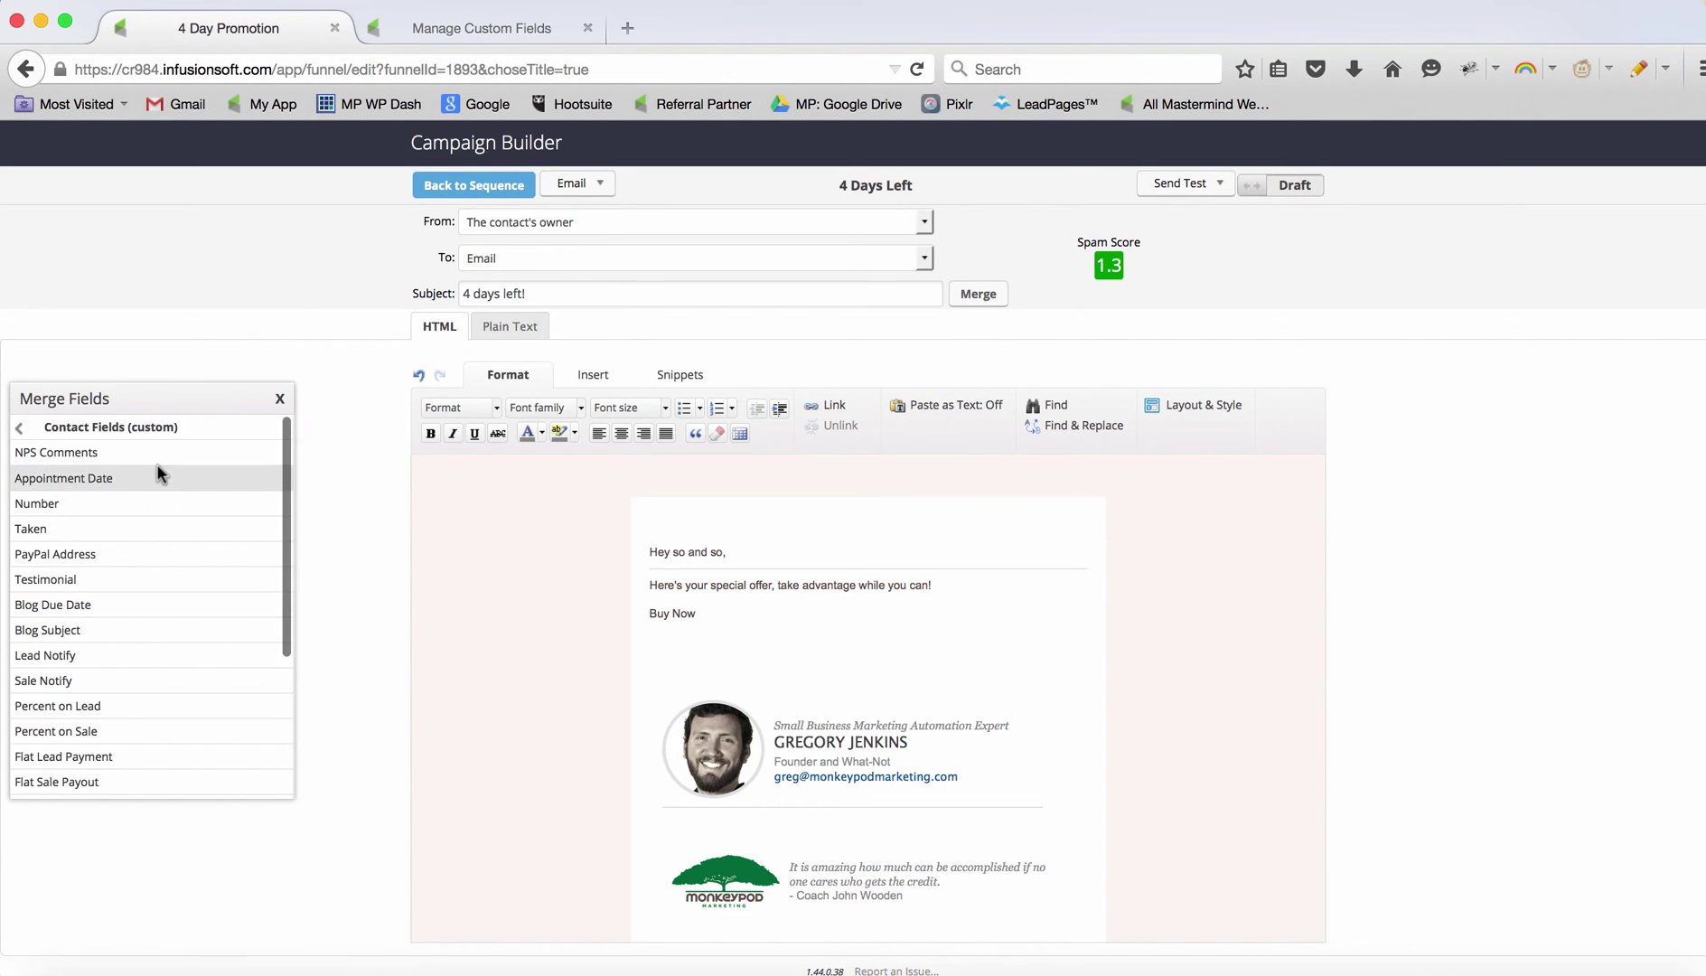
{"action": "scroll", "coordinate": [157, 649], "scroll_direction": "down", "scroll_amount": 3}
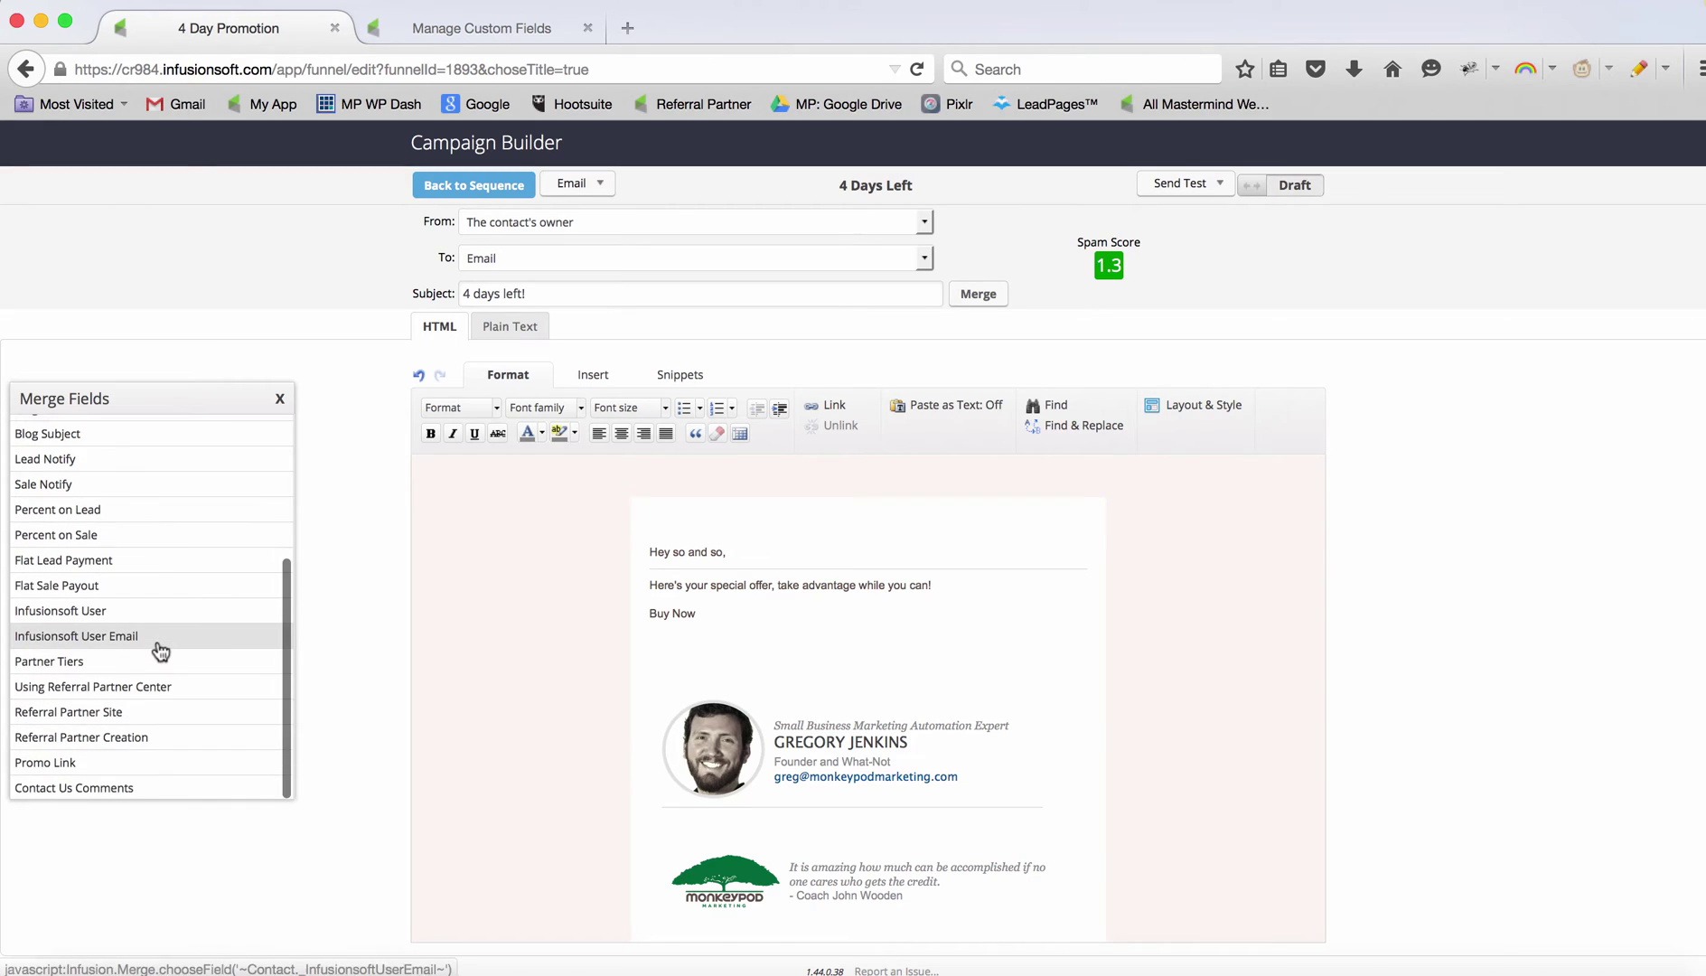
{"action": "left_click", "coordinate": [105, 764]}
{"action": "left_click", "coordinate": [279, 399]}
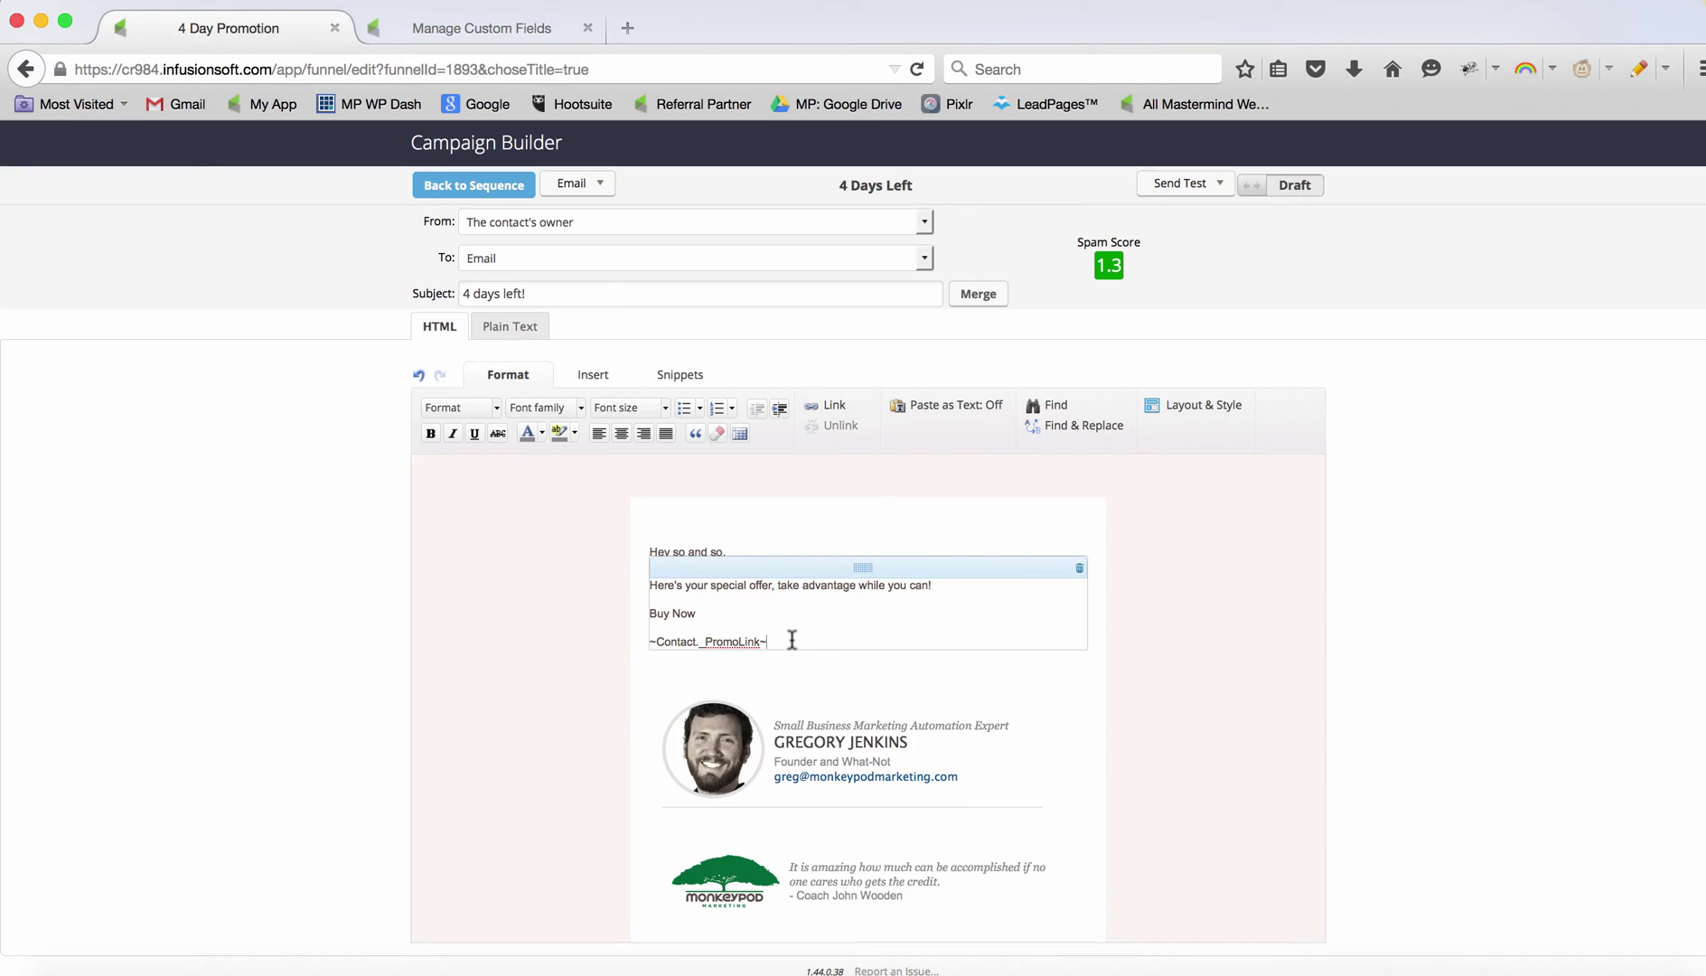
{"action": "left_click_drag", "start_coordinate": [792, 640], "coordinate": [635, 640]}
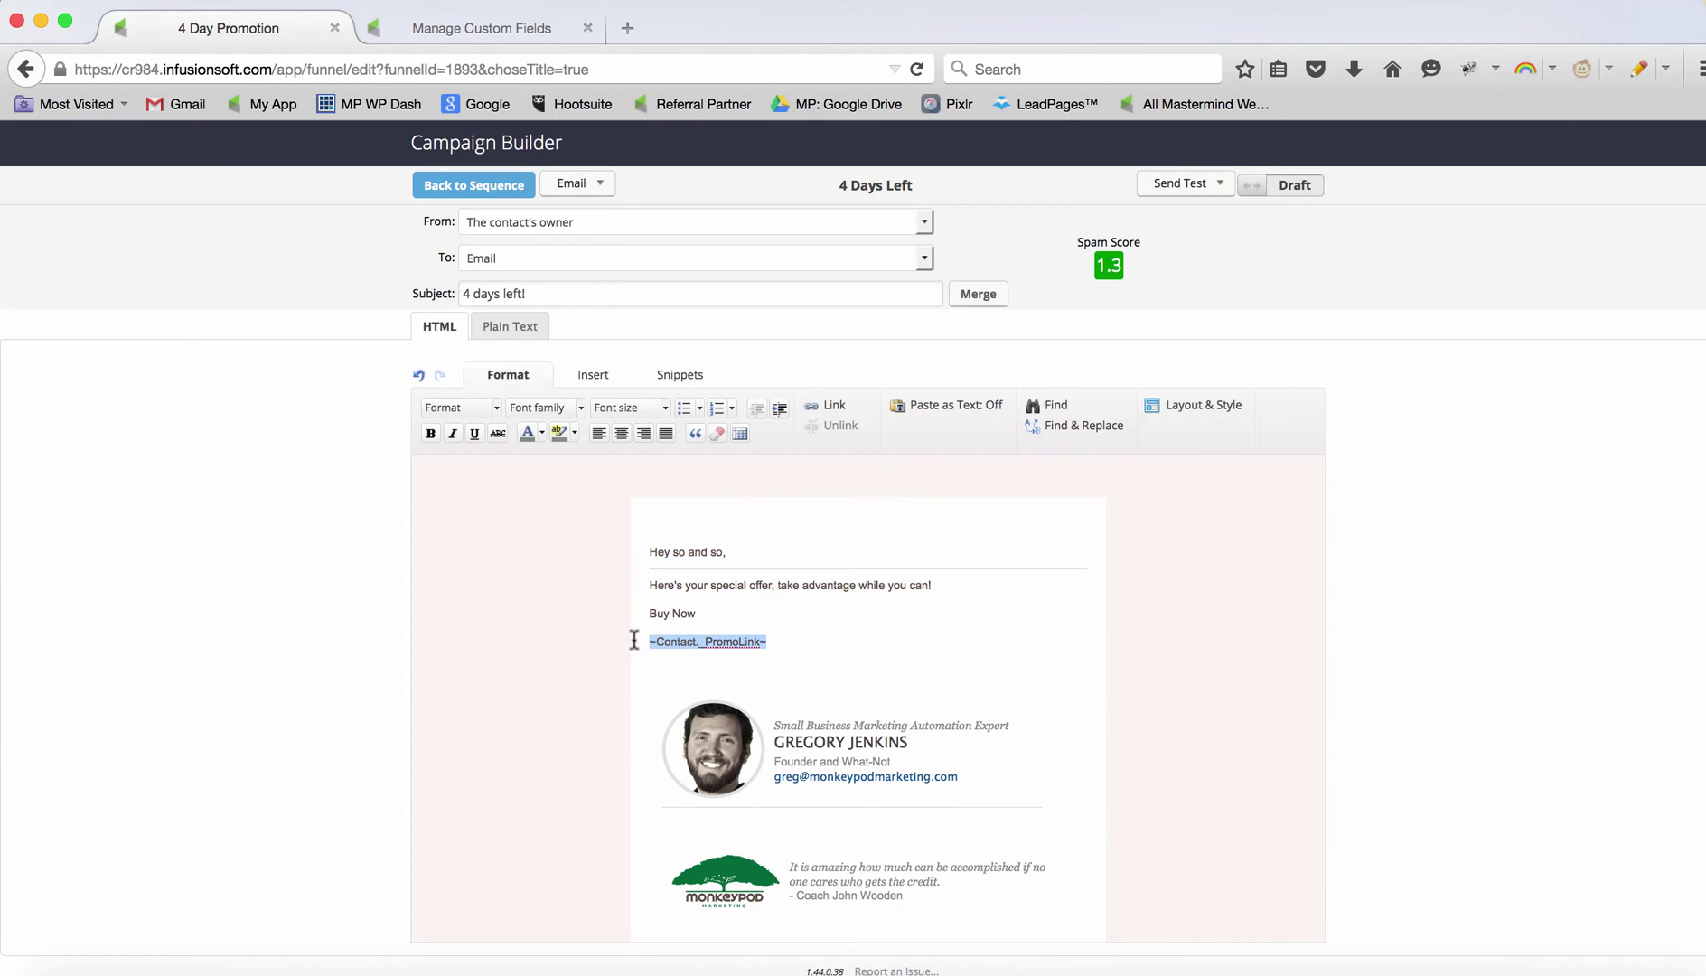
{"action": "key", "text": "ctrl+x"}
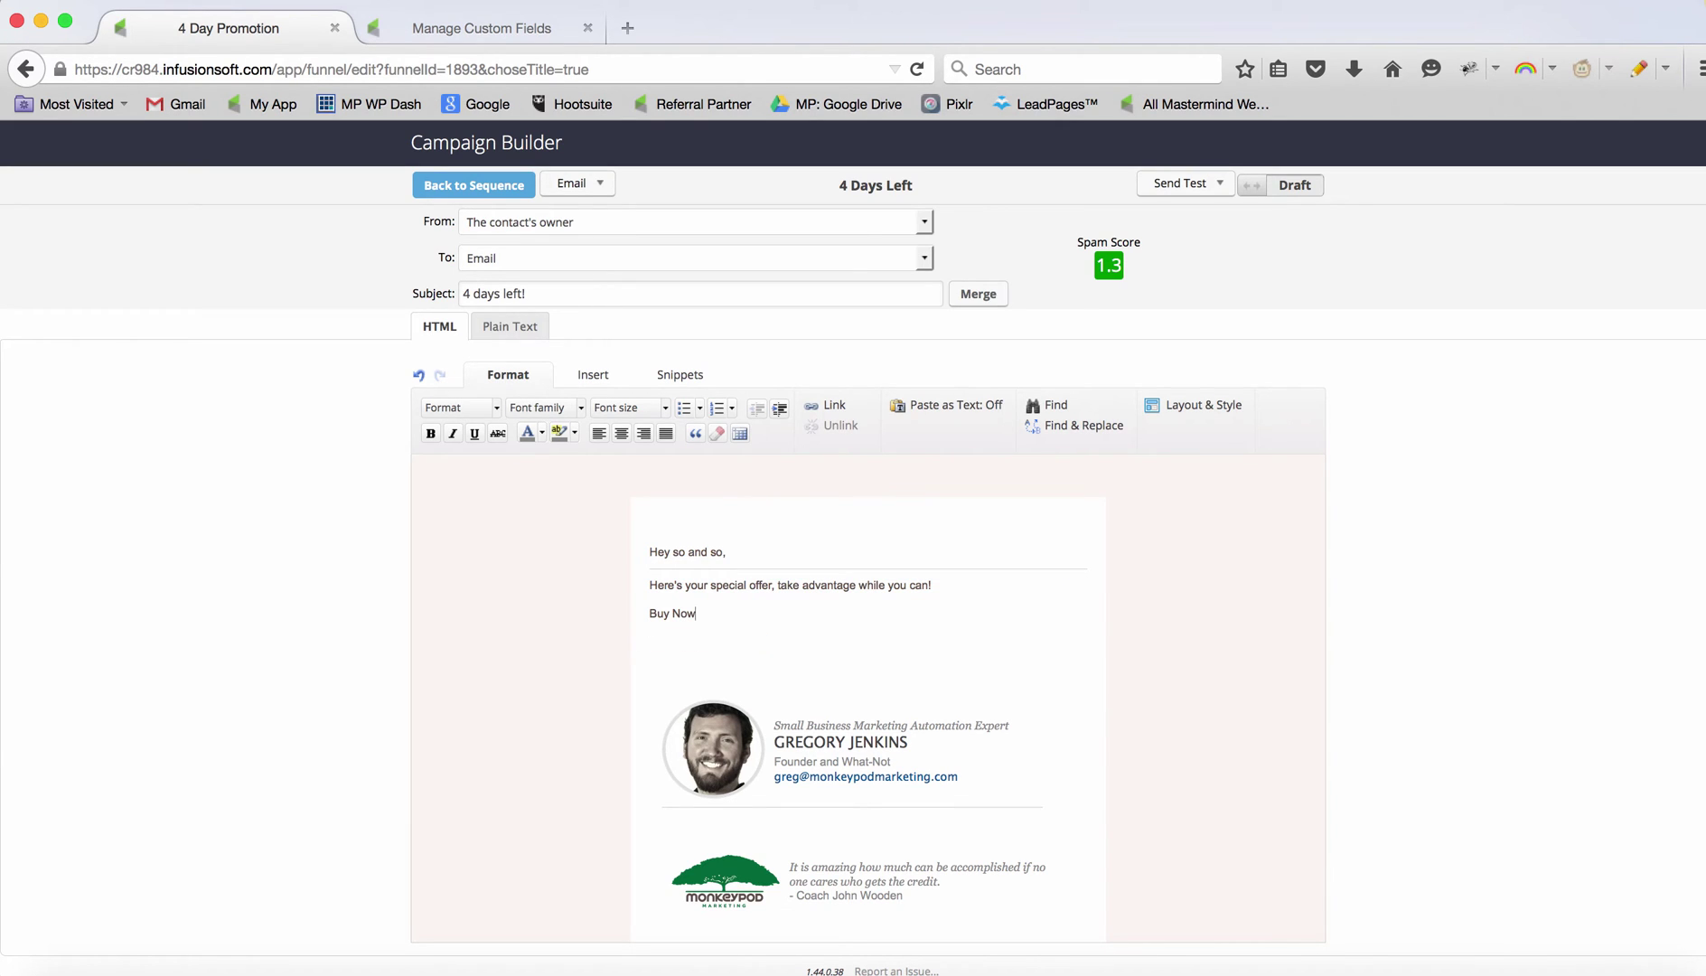
Try to link the "Buy Now" text to the web address ~Contact._PromoLink~.
{"action": "left_click_drag", "start_coordinate": [649, 614], "coordinate": [695, 613]}
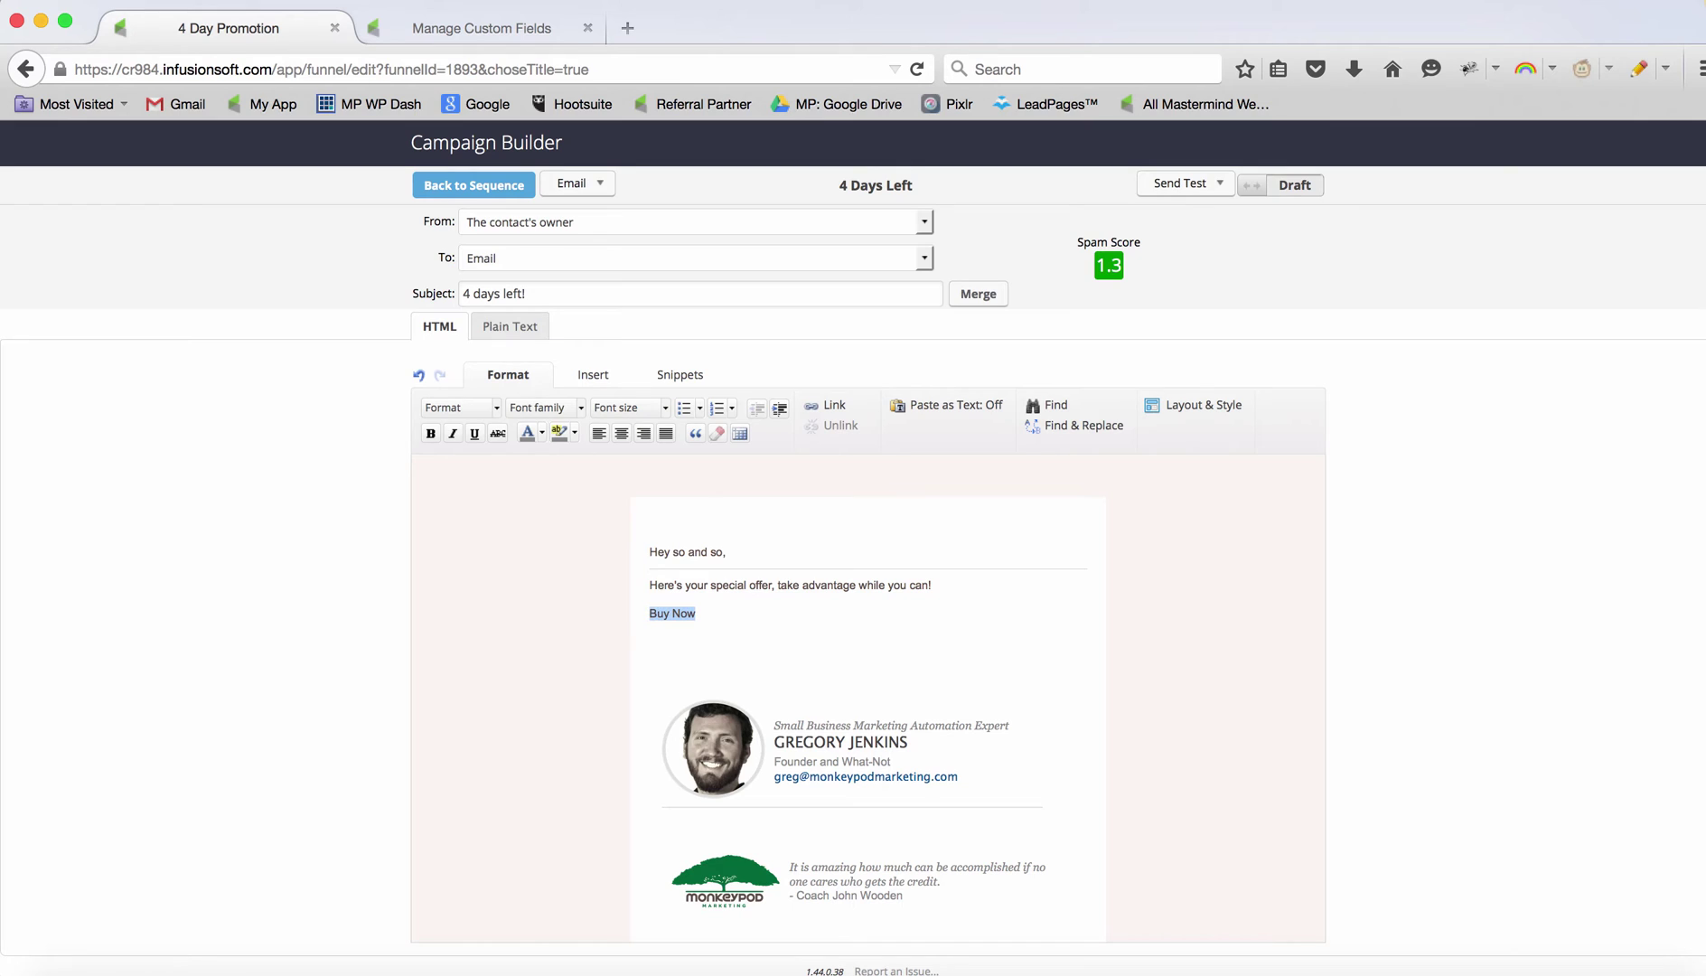
{"action": "left_click", "coordinate": [822, 404]}
{"action": "left_click", "coordinate": [821, 406]}
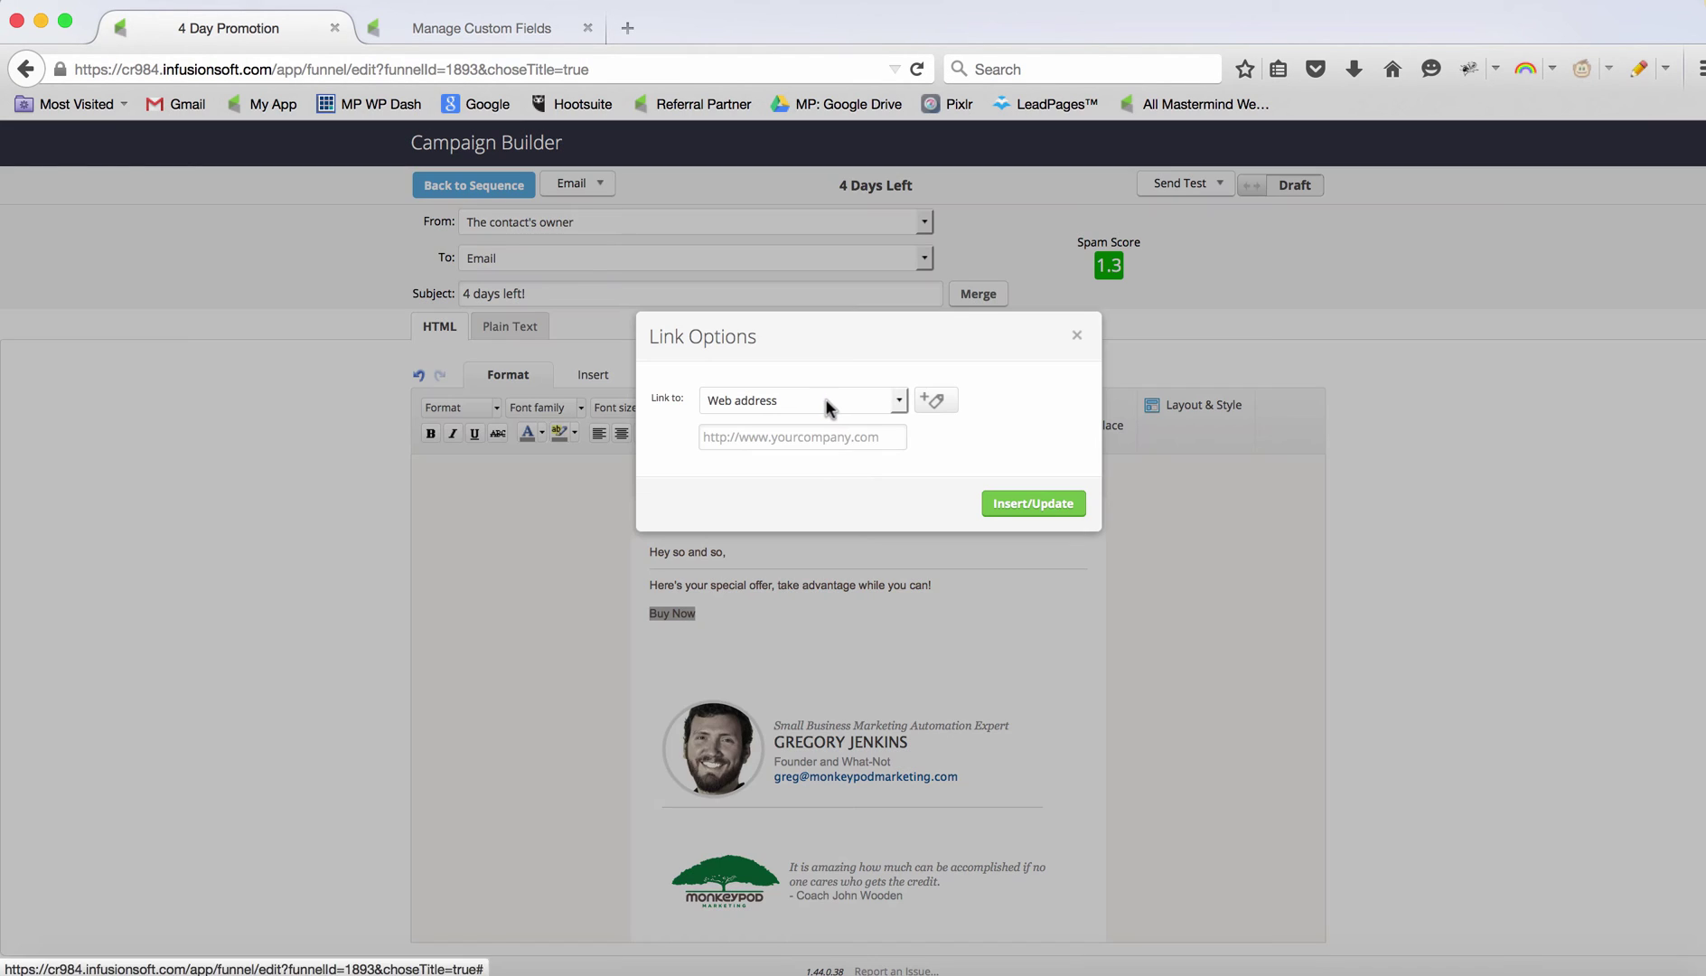
{"action": "left_click", "coordinate": [826, 439]}
{"action": "key", "text": "super+v"}
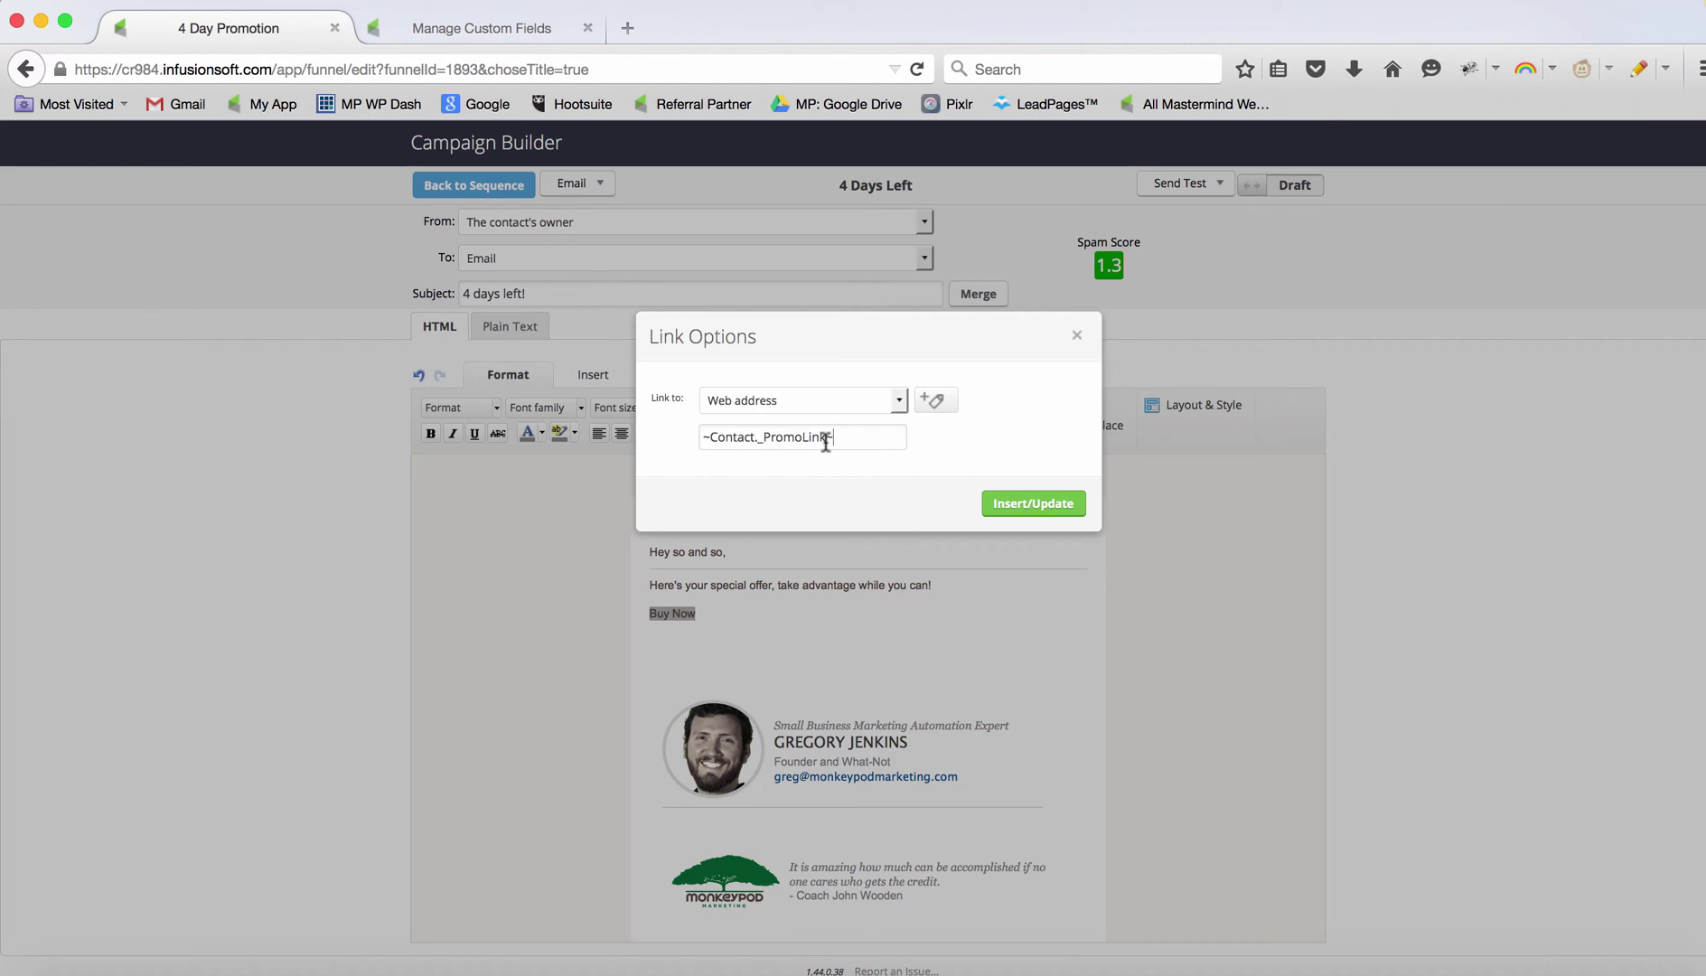
{"action": "left_click", "coordinate": [1033, 504]}
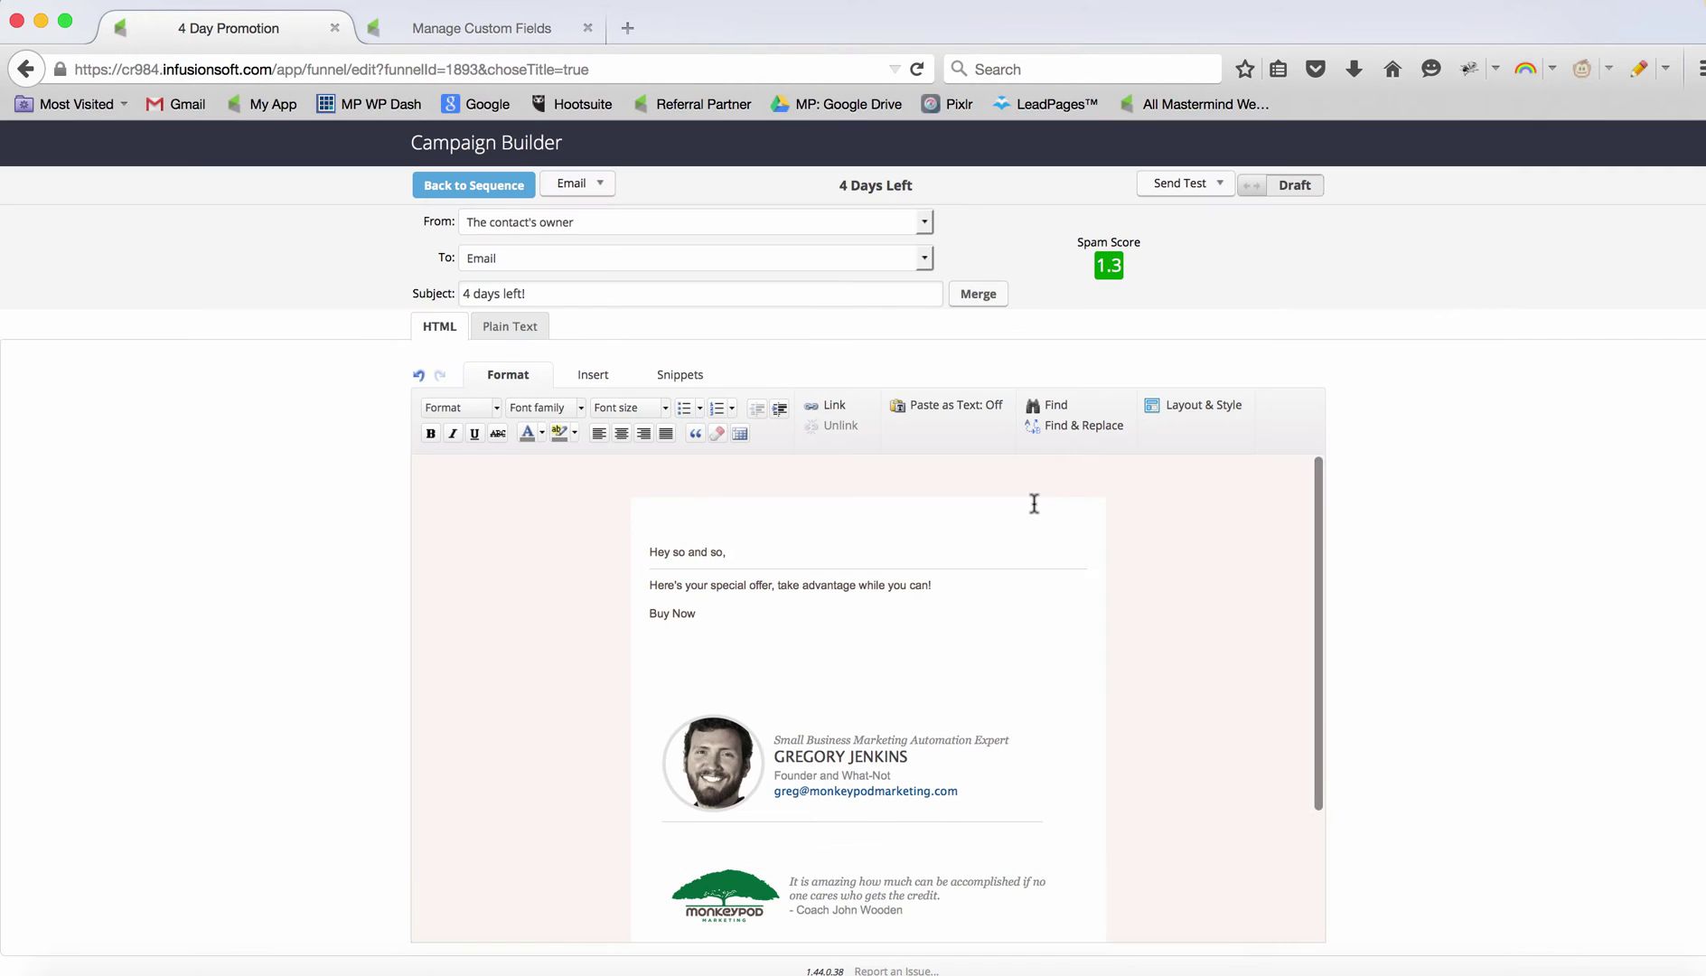
Link the "Buy Now" text to the Promo Link merge field, using ~Contact._PromoLink~ as its web address.
{"action": "left_click_drag", "start_coordinate": [740, 613], "coordinate": [618, 614]}
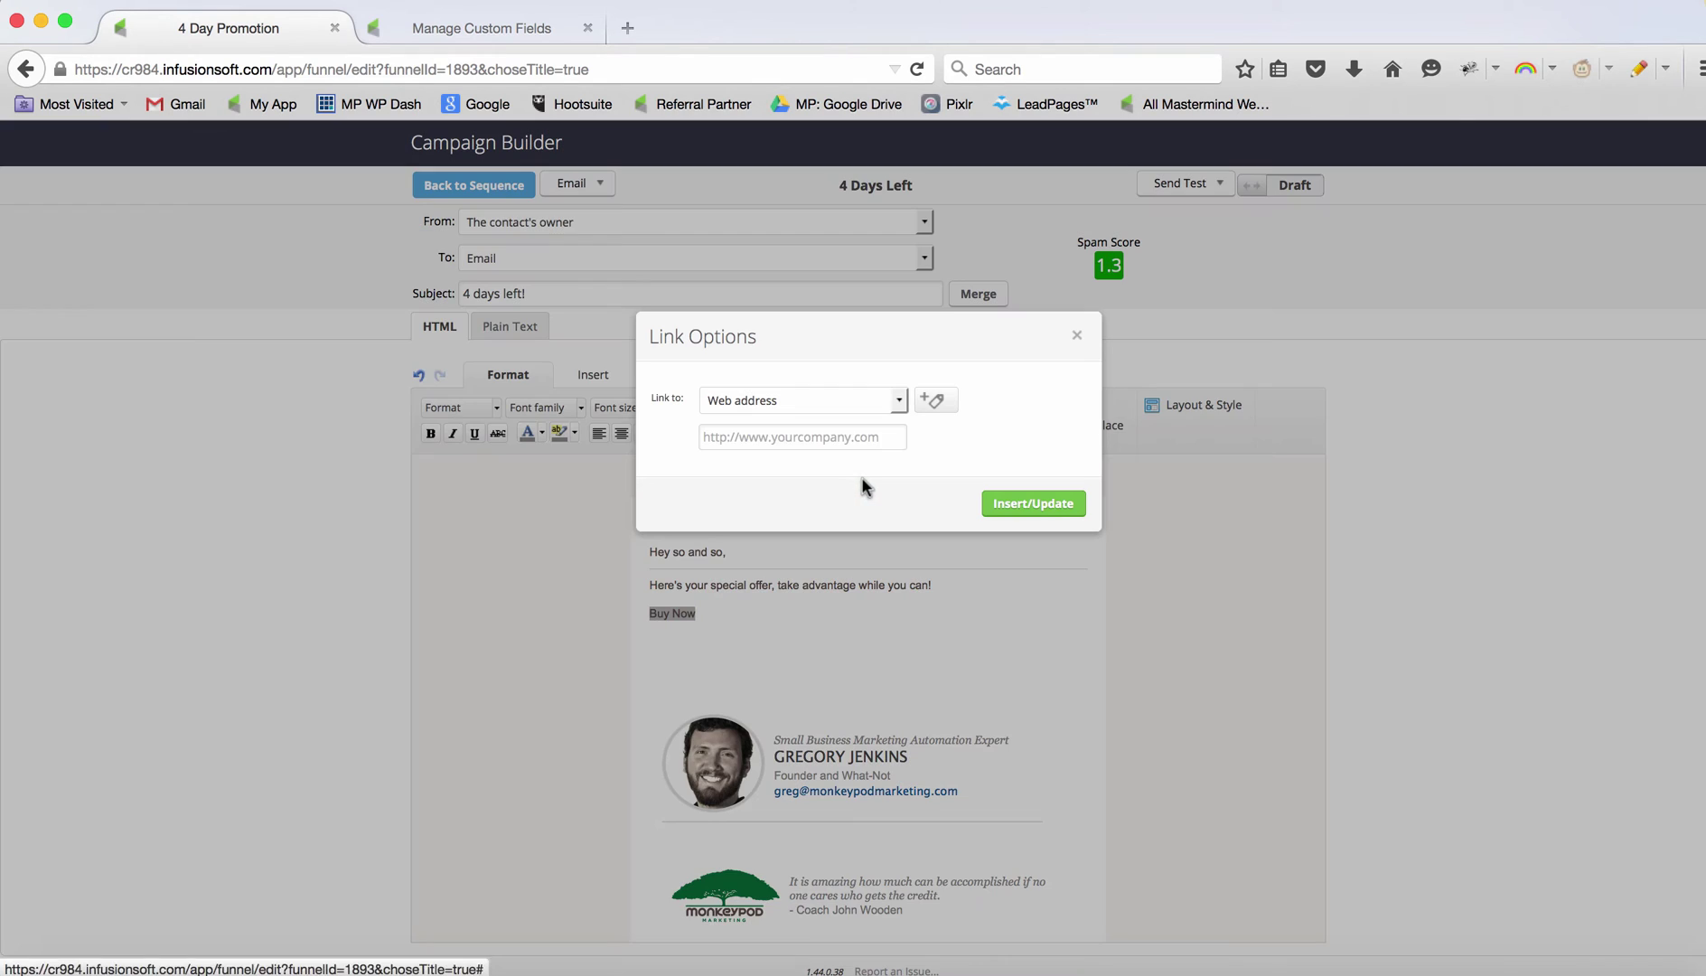
{"action": "left_click", "coordinate": [860, 435]}
{"action": "key", "text": "ctrl+v"}
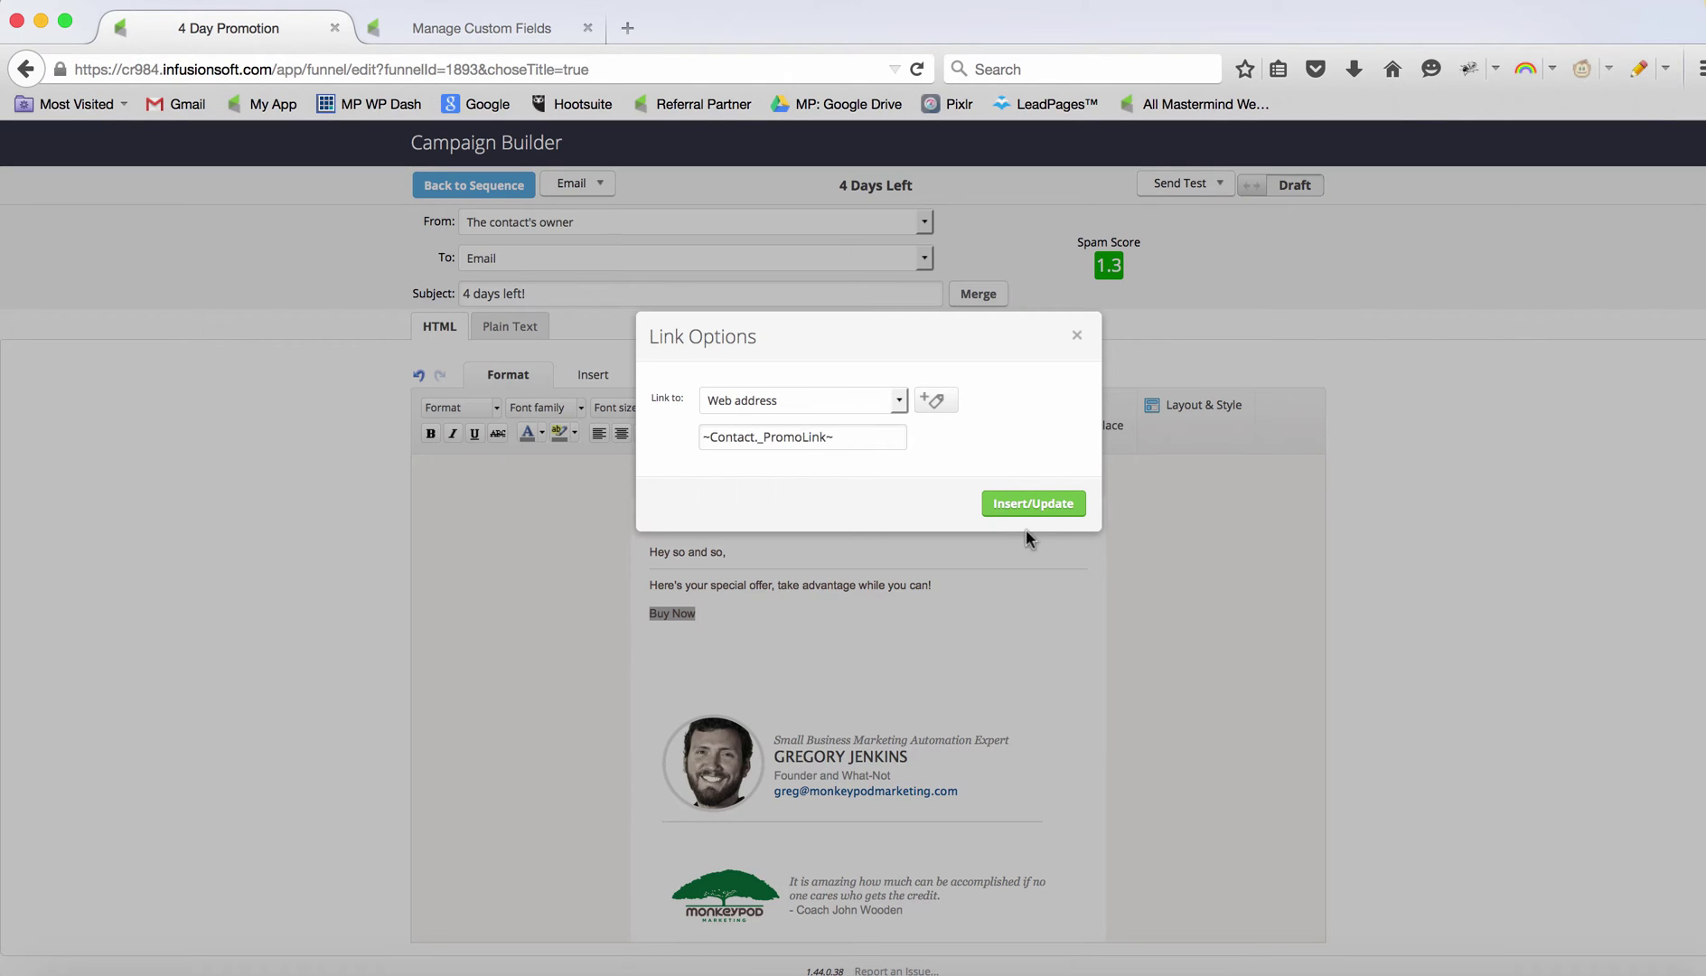
{"action": "left_click", "coordinate": [1054, 512]}
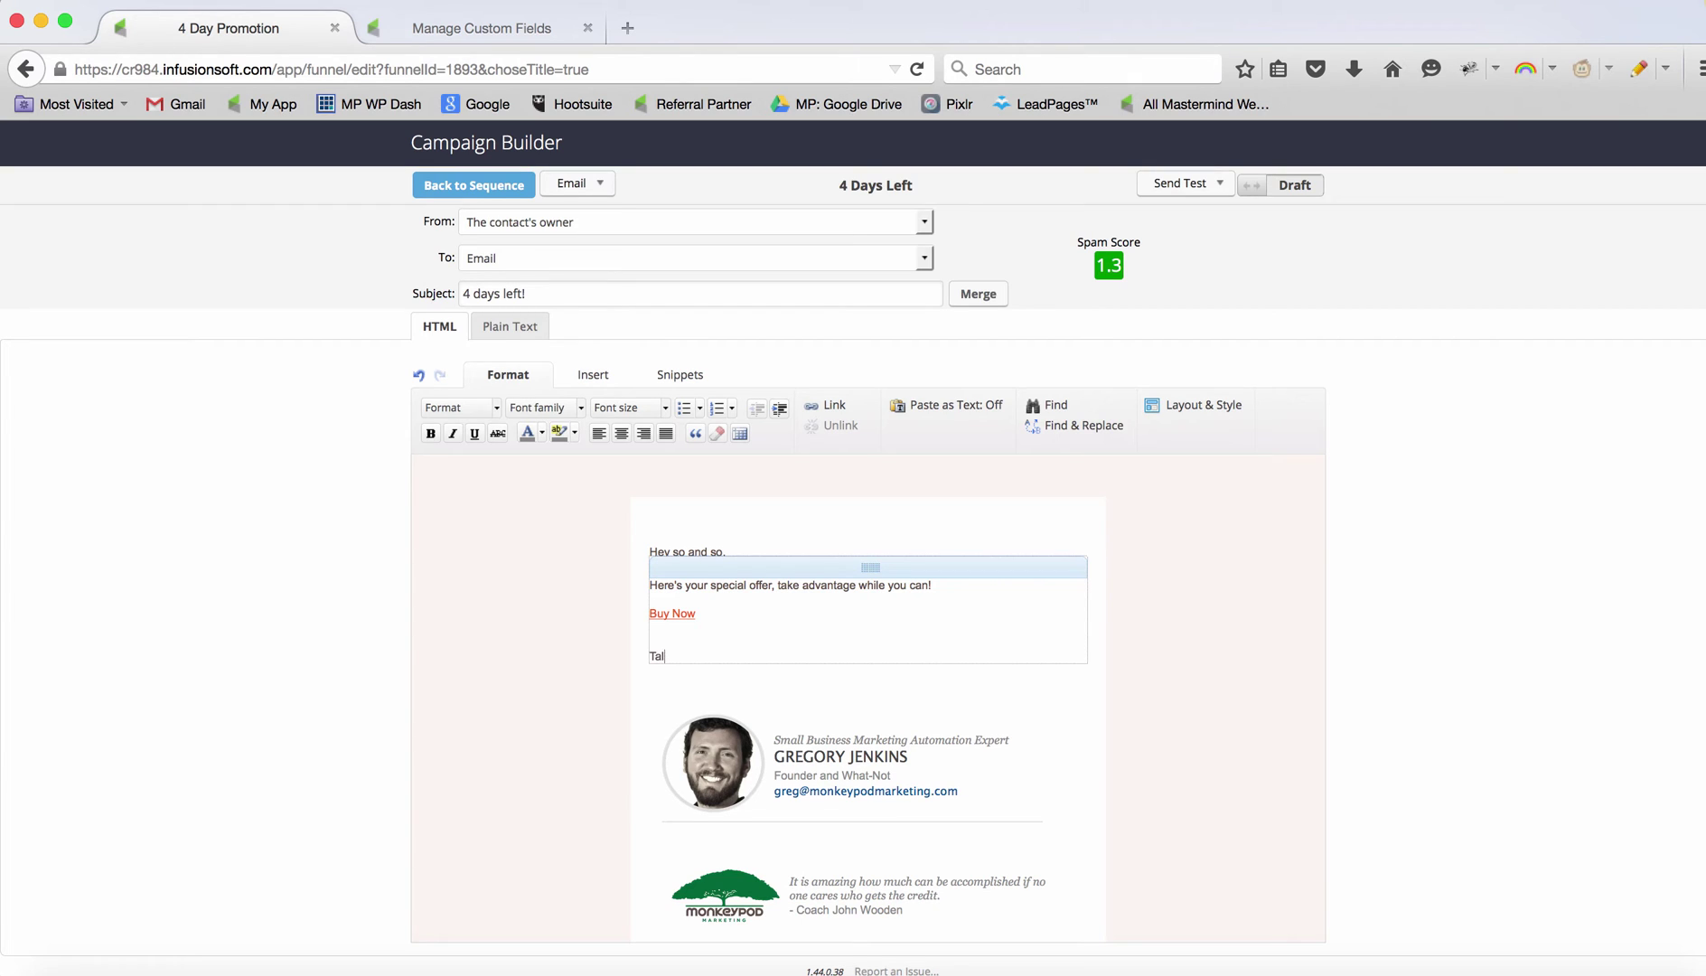
Add the line "You won't regret it!" below the link and return to the sequence with the email marked Ready.
{"action": "type", "text": "You won't reg"}
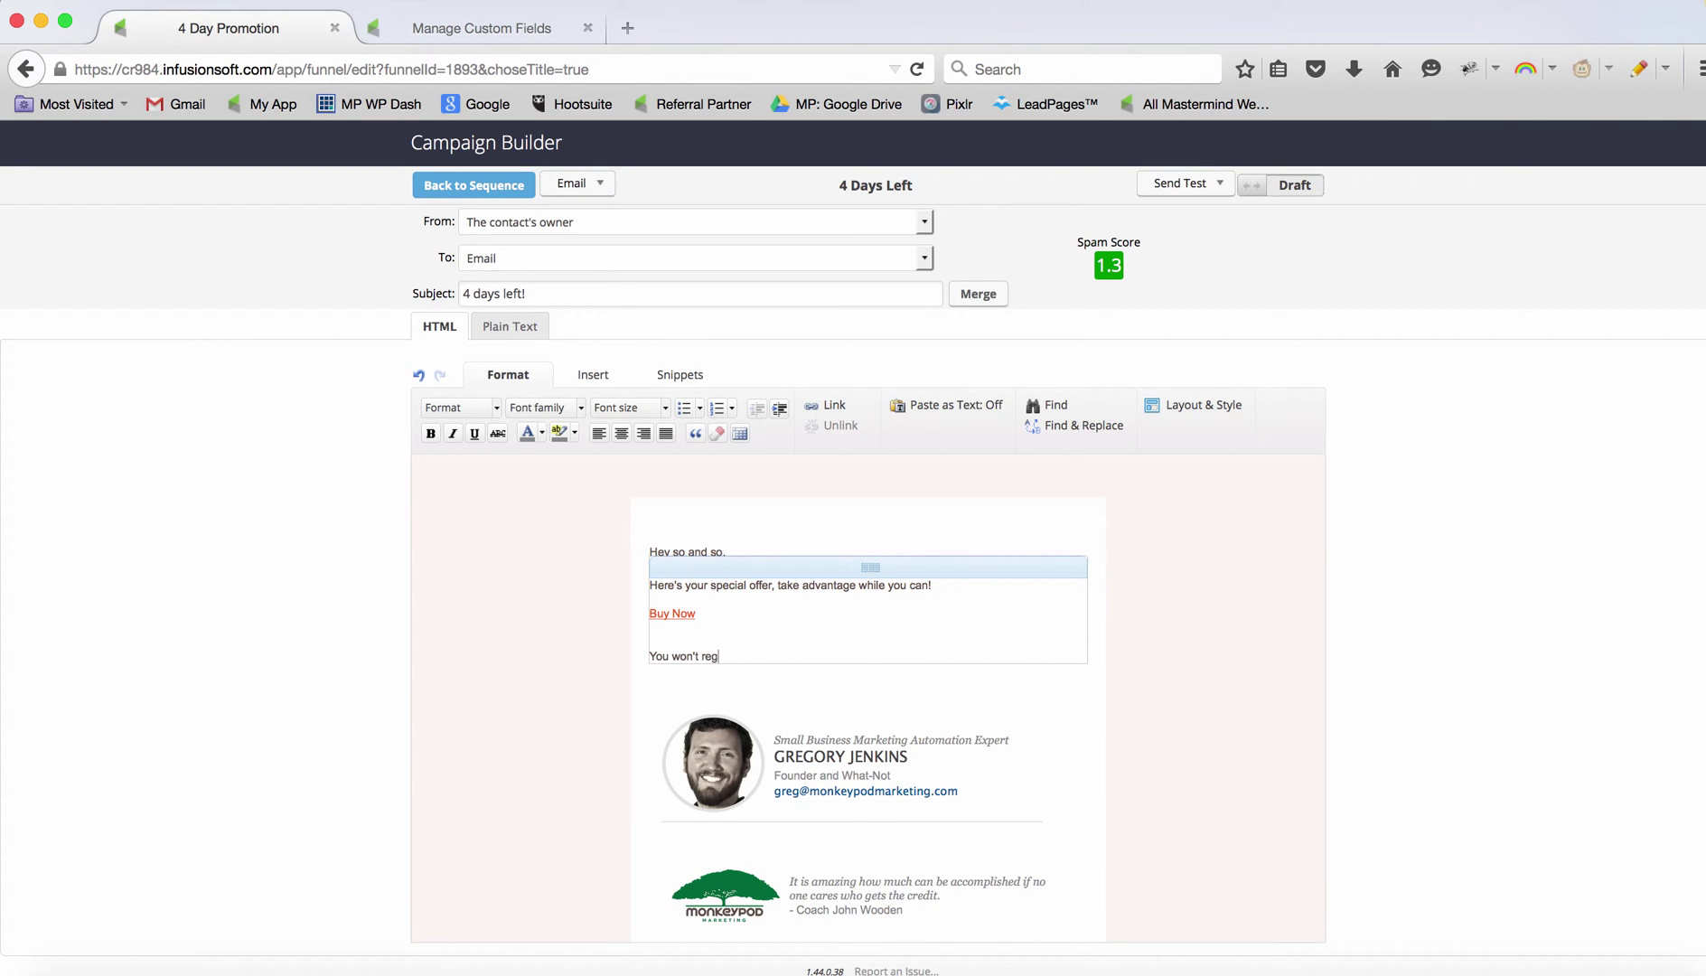
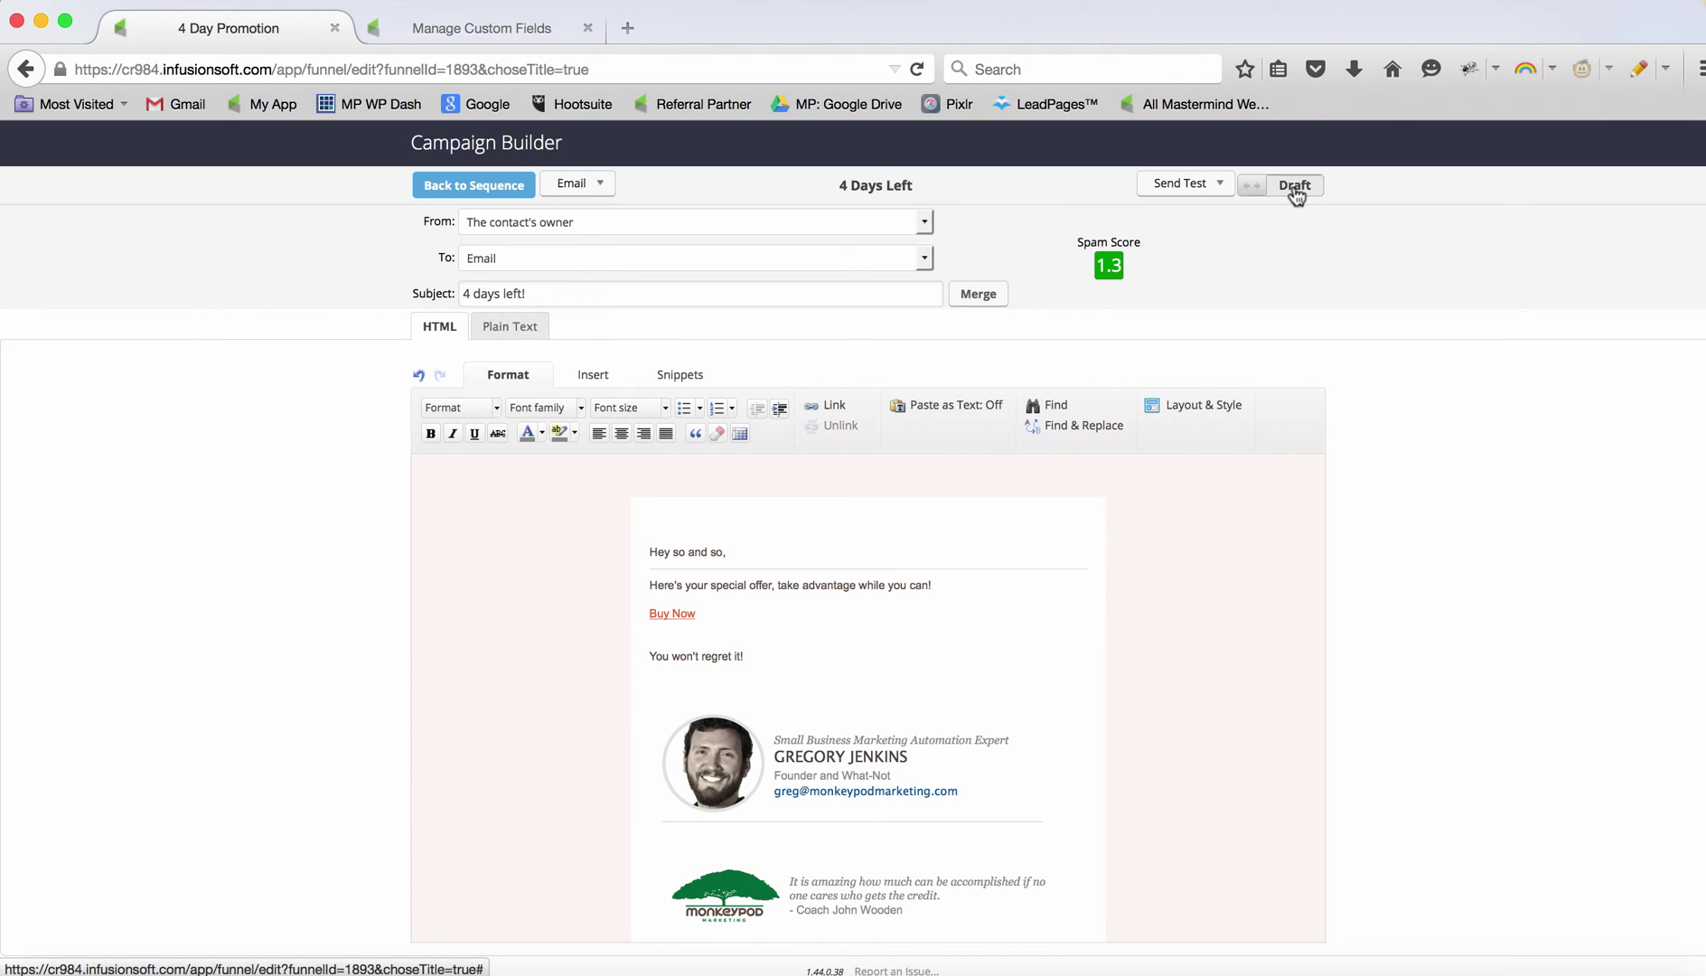
{"action": "left_click", "coordinate": [1295, 190]}
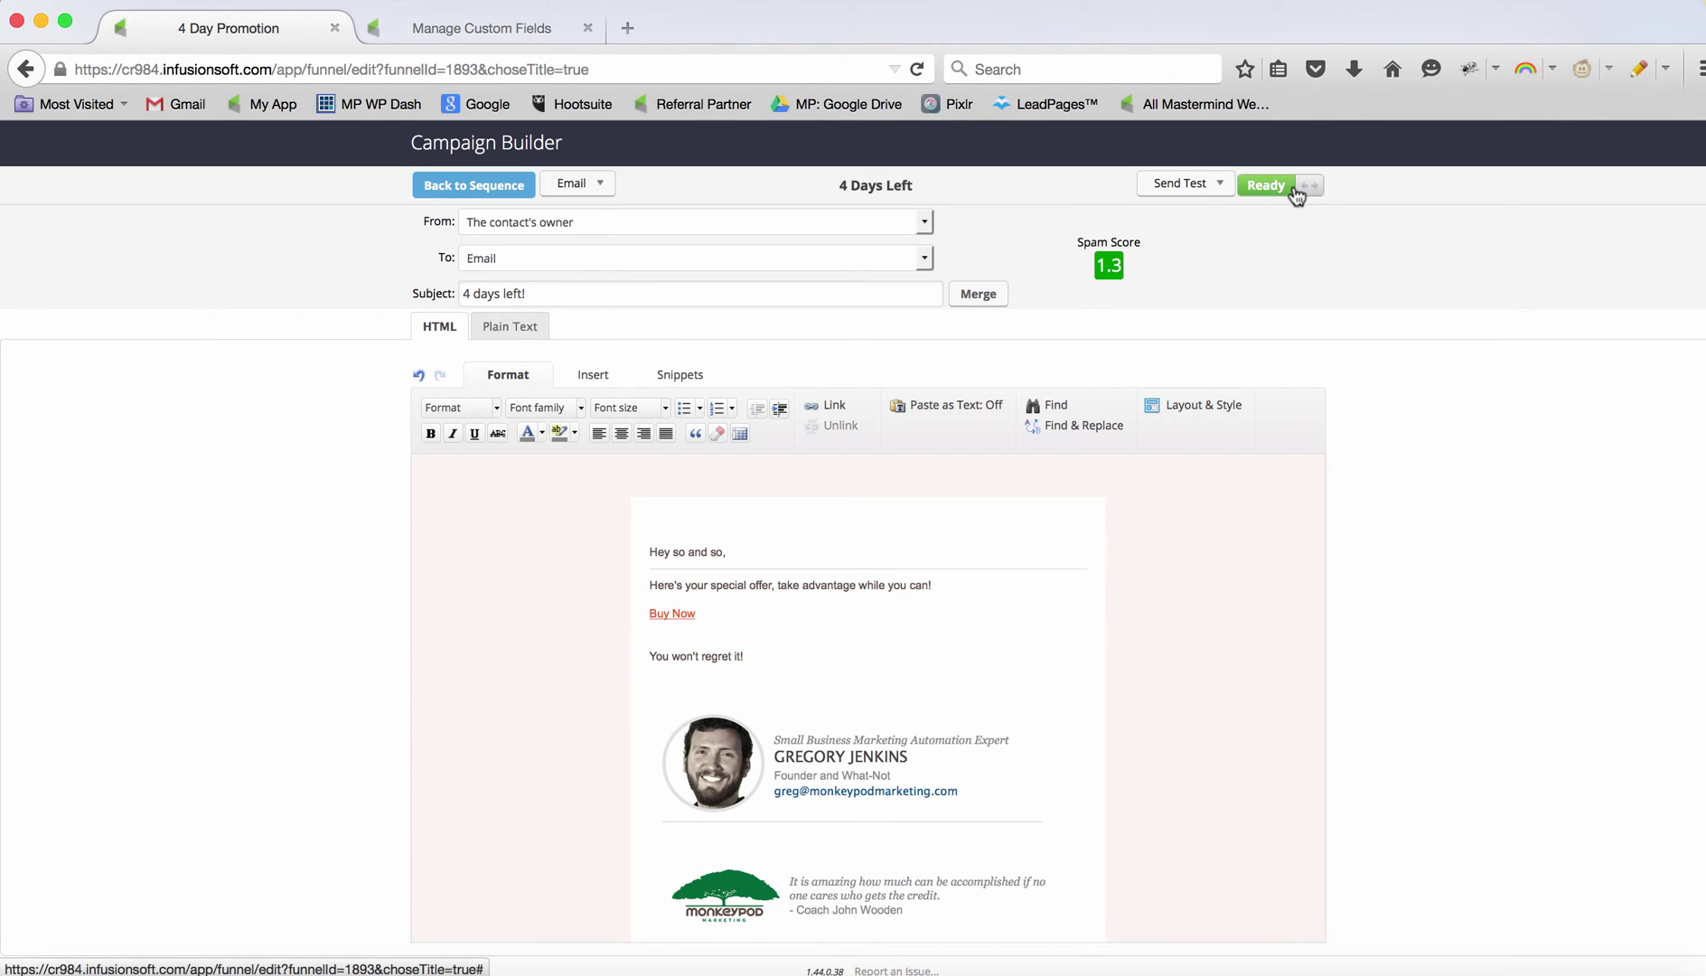
{"action": "left_click", "coordinate": [510, 189]}
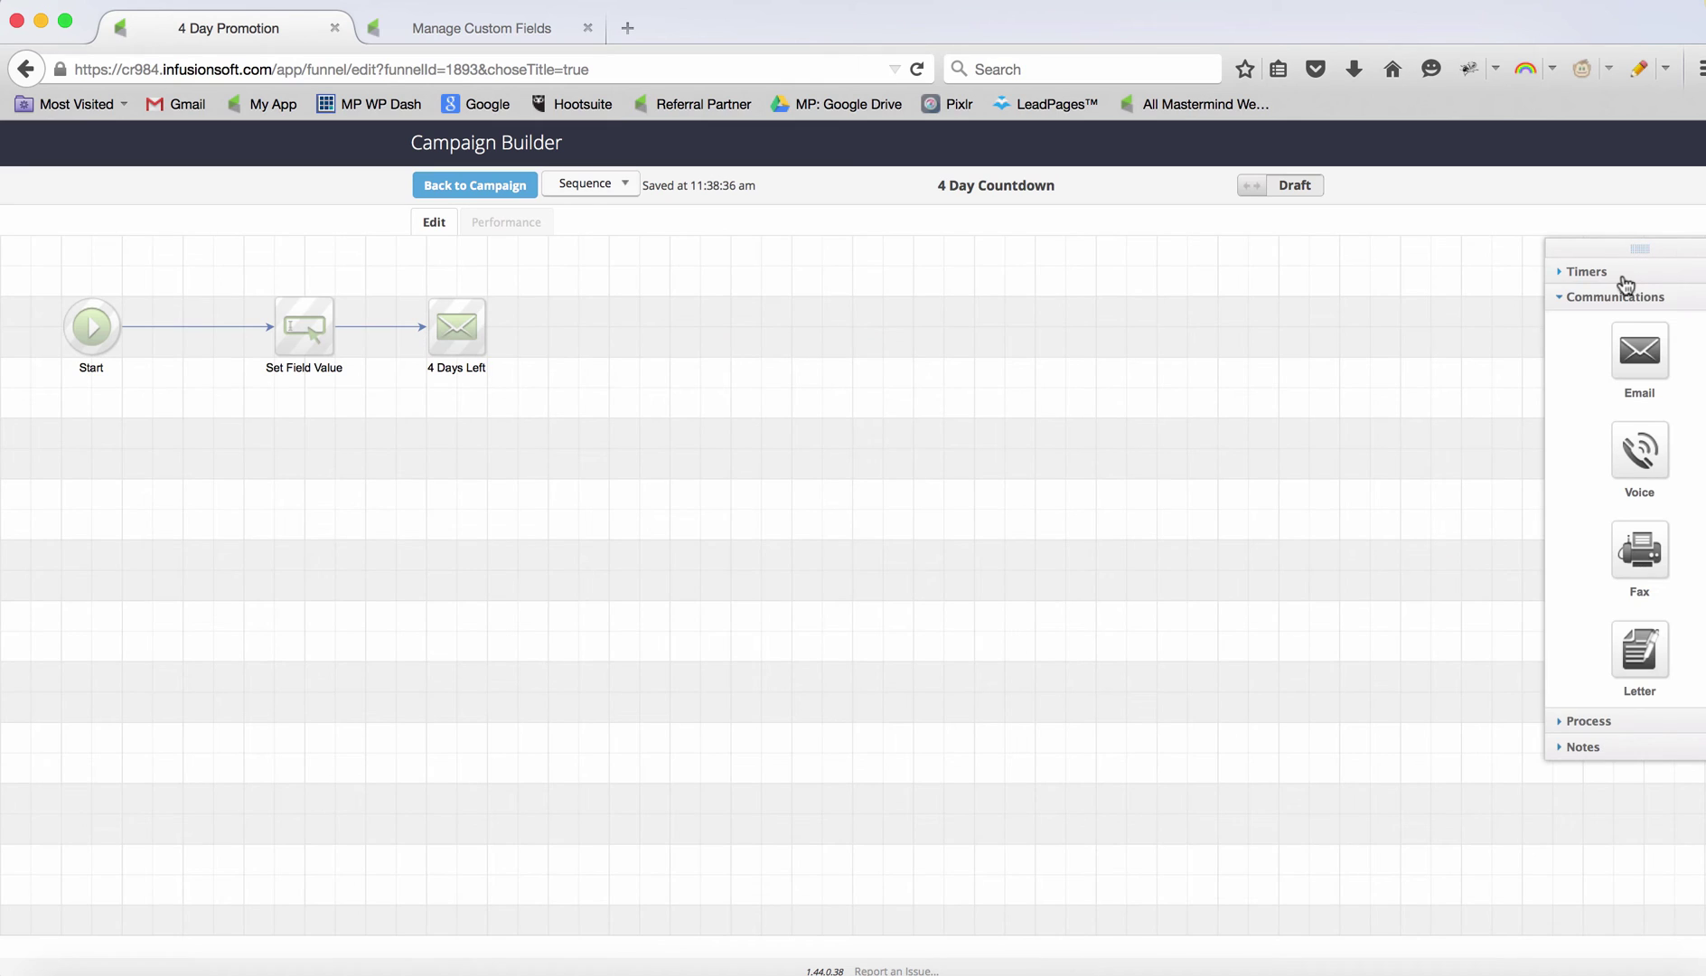
Add a delay timer after the 4 Days Left email that waits at least 1 day and runs on any day.
{"action": "left_click", "coordinate": [1623, 275]}
{"action": "left_click_drag", "start_coordinate": [1640, 425], "coordinate": [975, 449]}
{"action": "left_click_drag", "start_coordinate": [659, 362], "coordinate": [541, 316]}
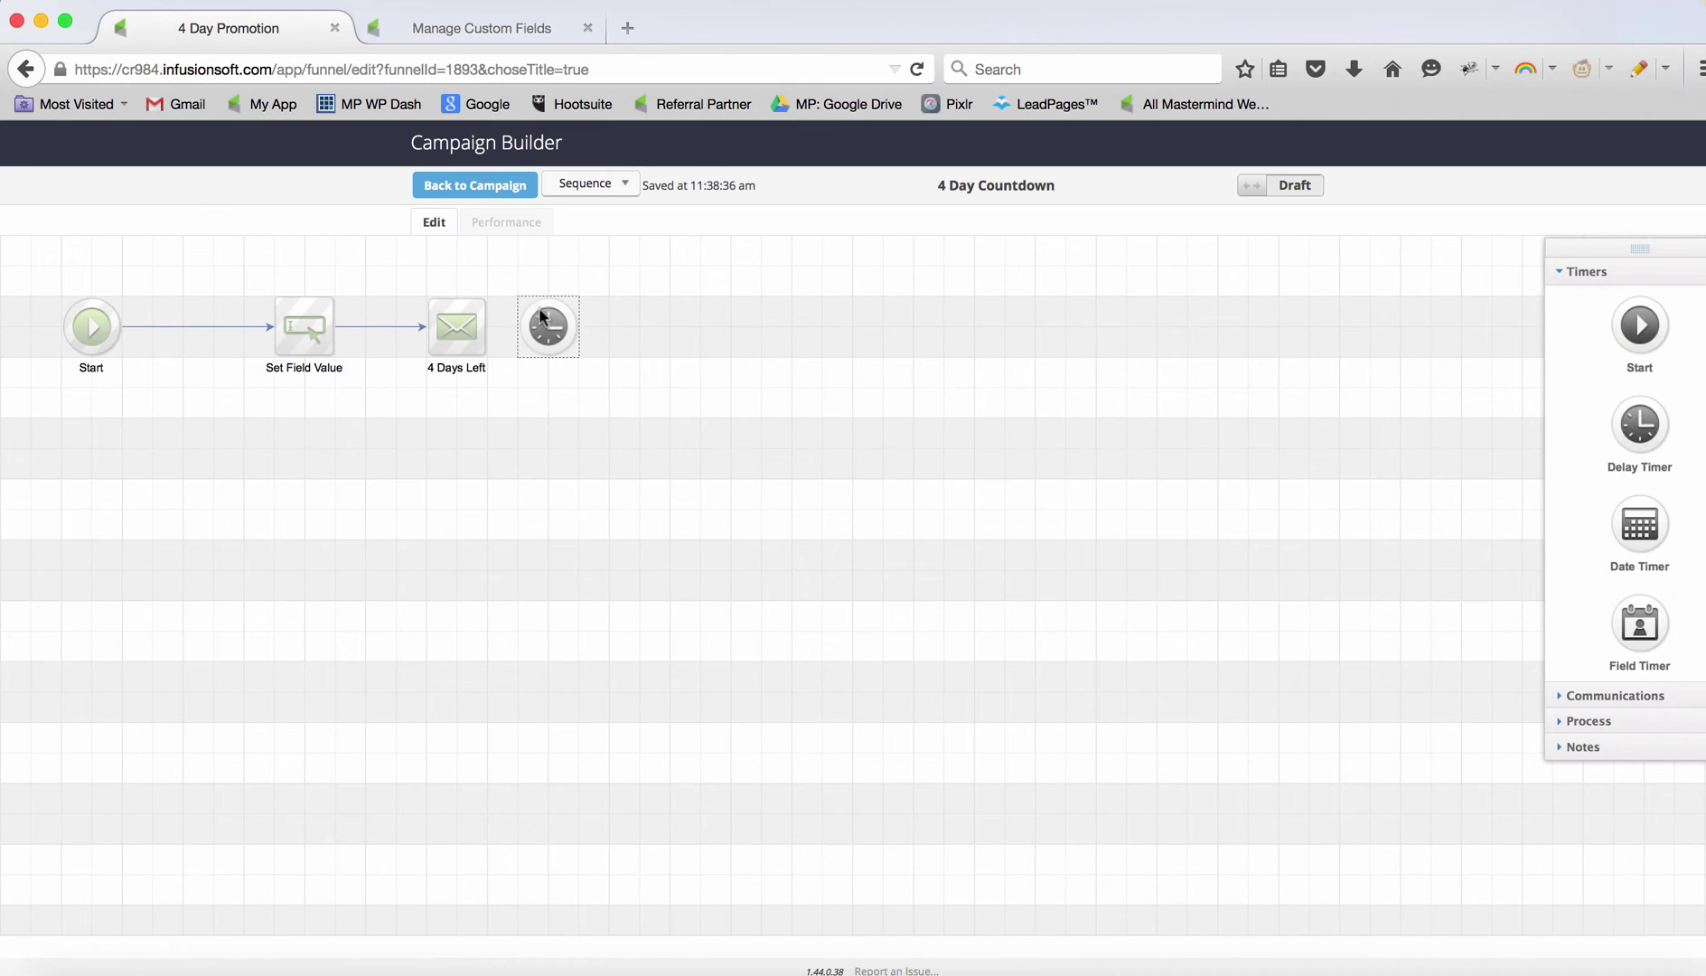
{"action": "double_click", "coordinate": [540, 316]}
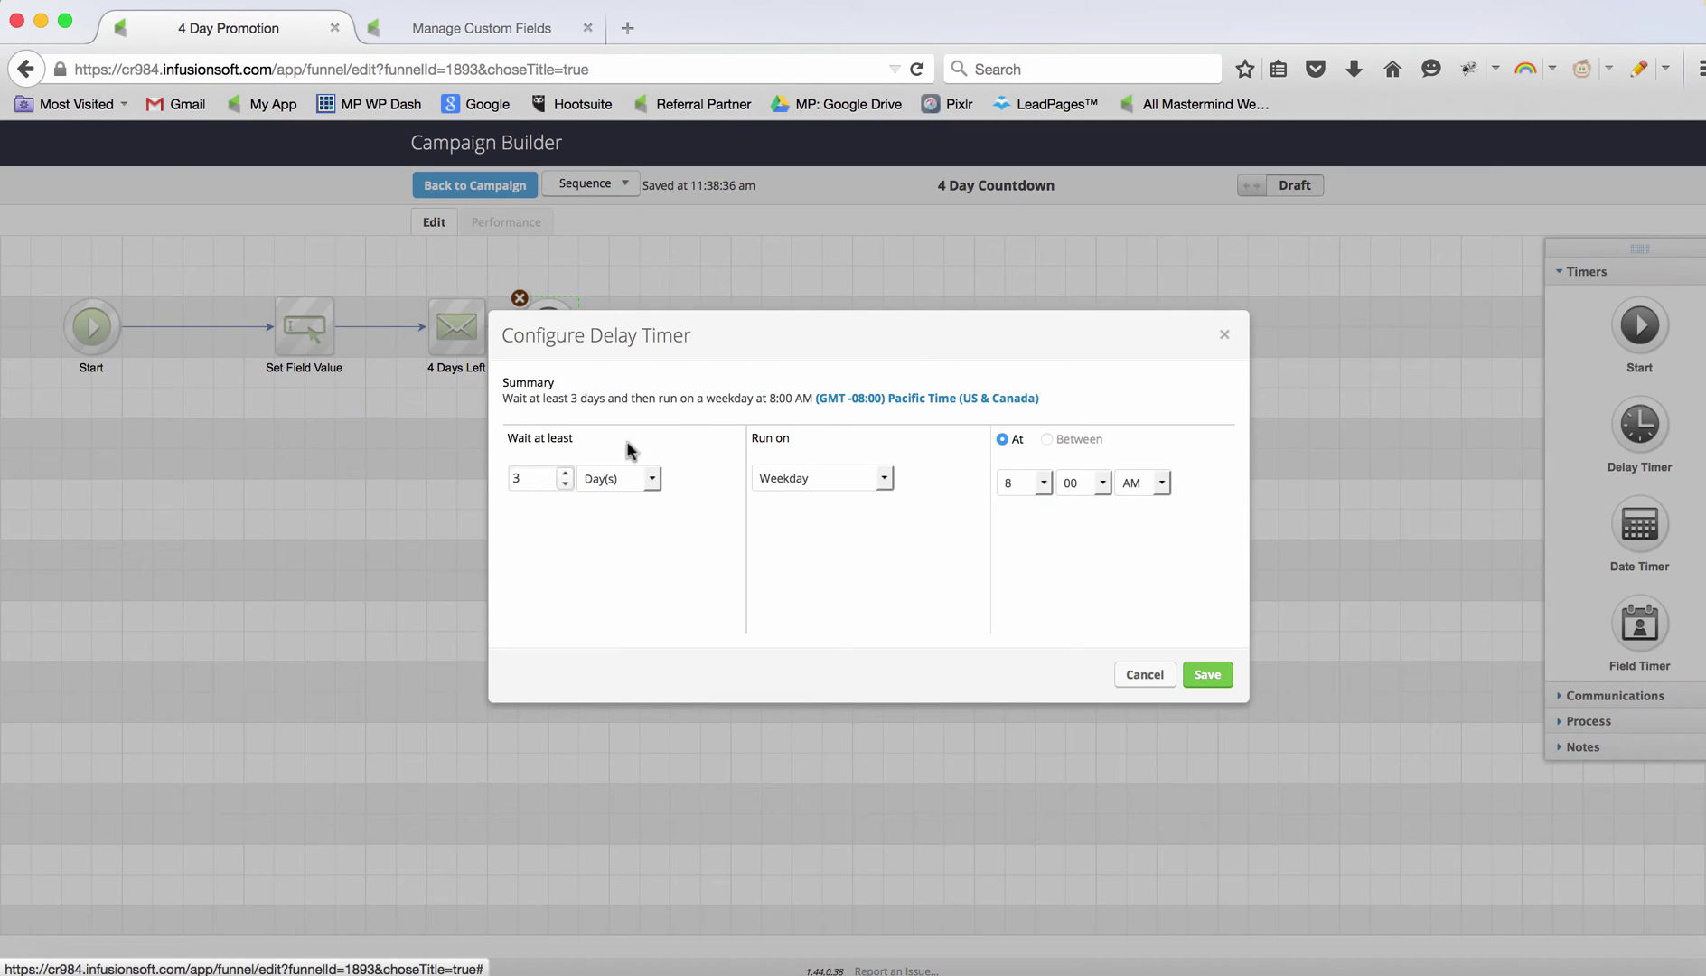
{"action": "left_click", "coordinate": [566, 486]}
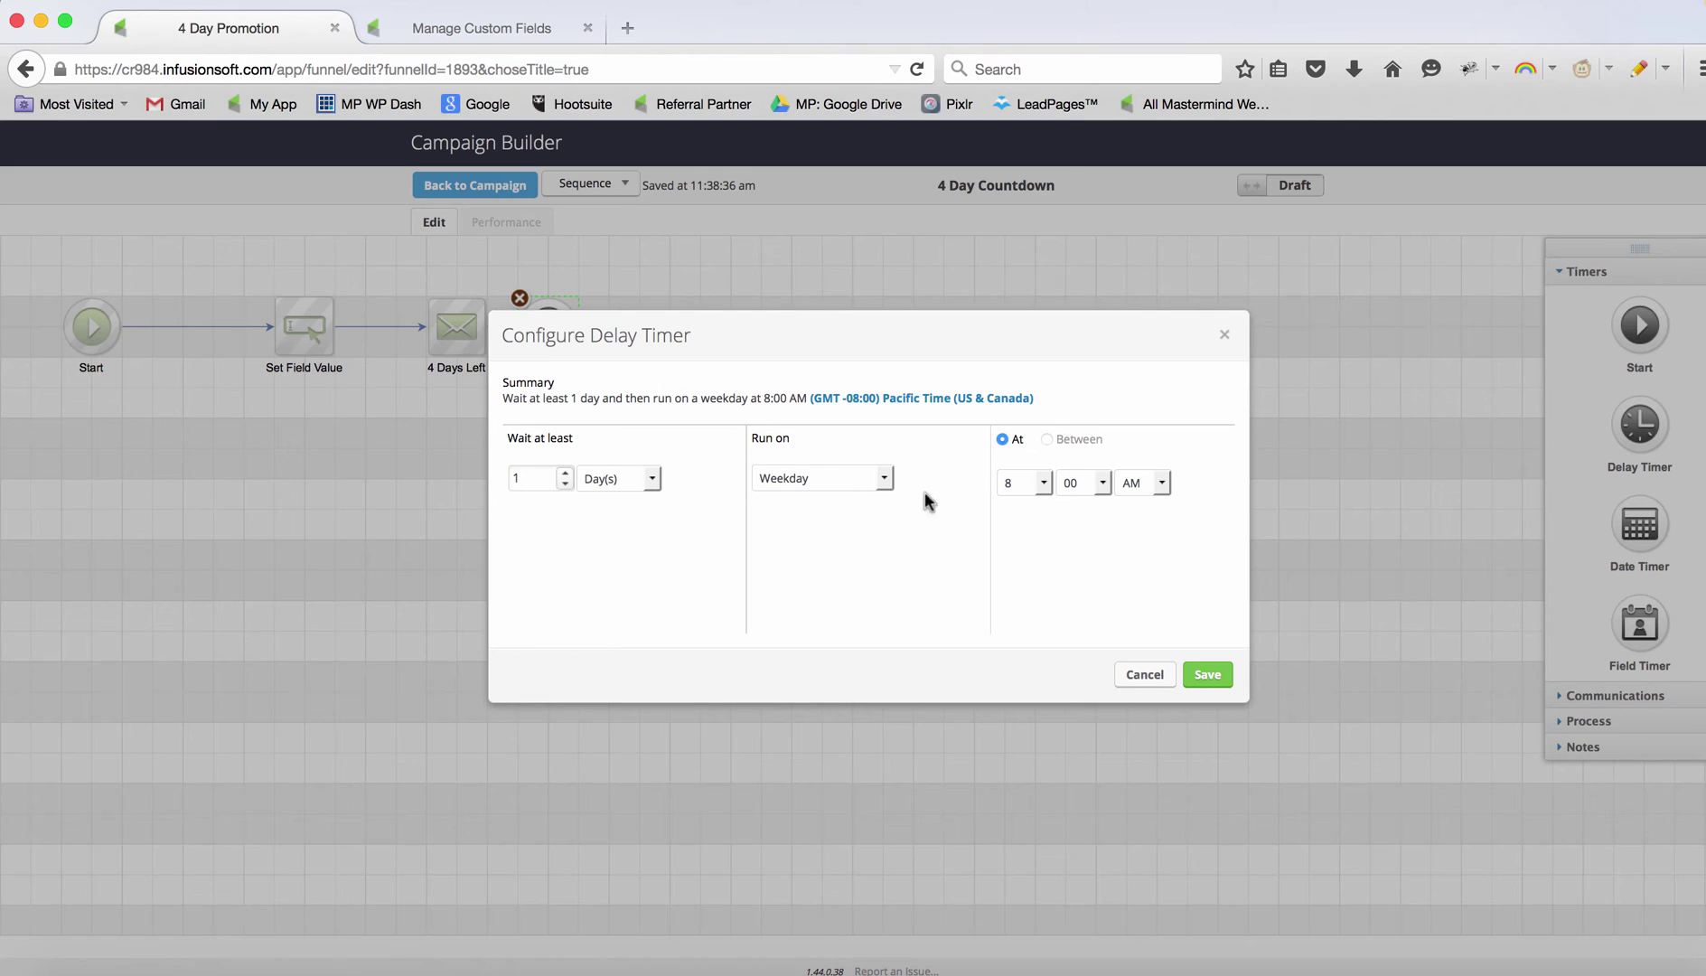
{"action": "left_click", "coordinate": [844, 477]}
{"action": "left_click", "coordinate": [842, 498]}
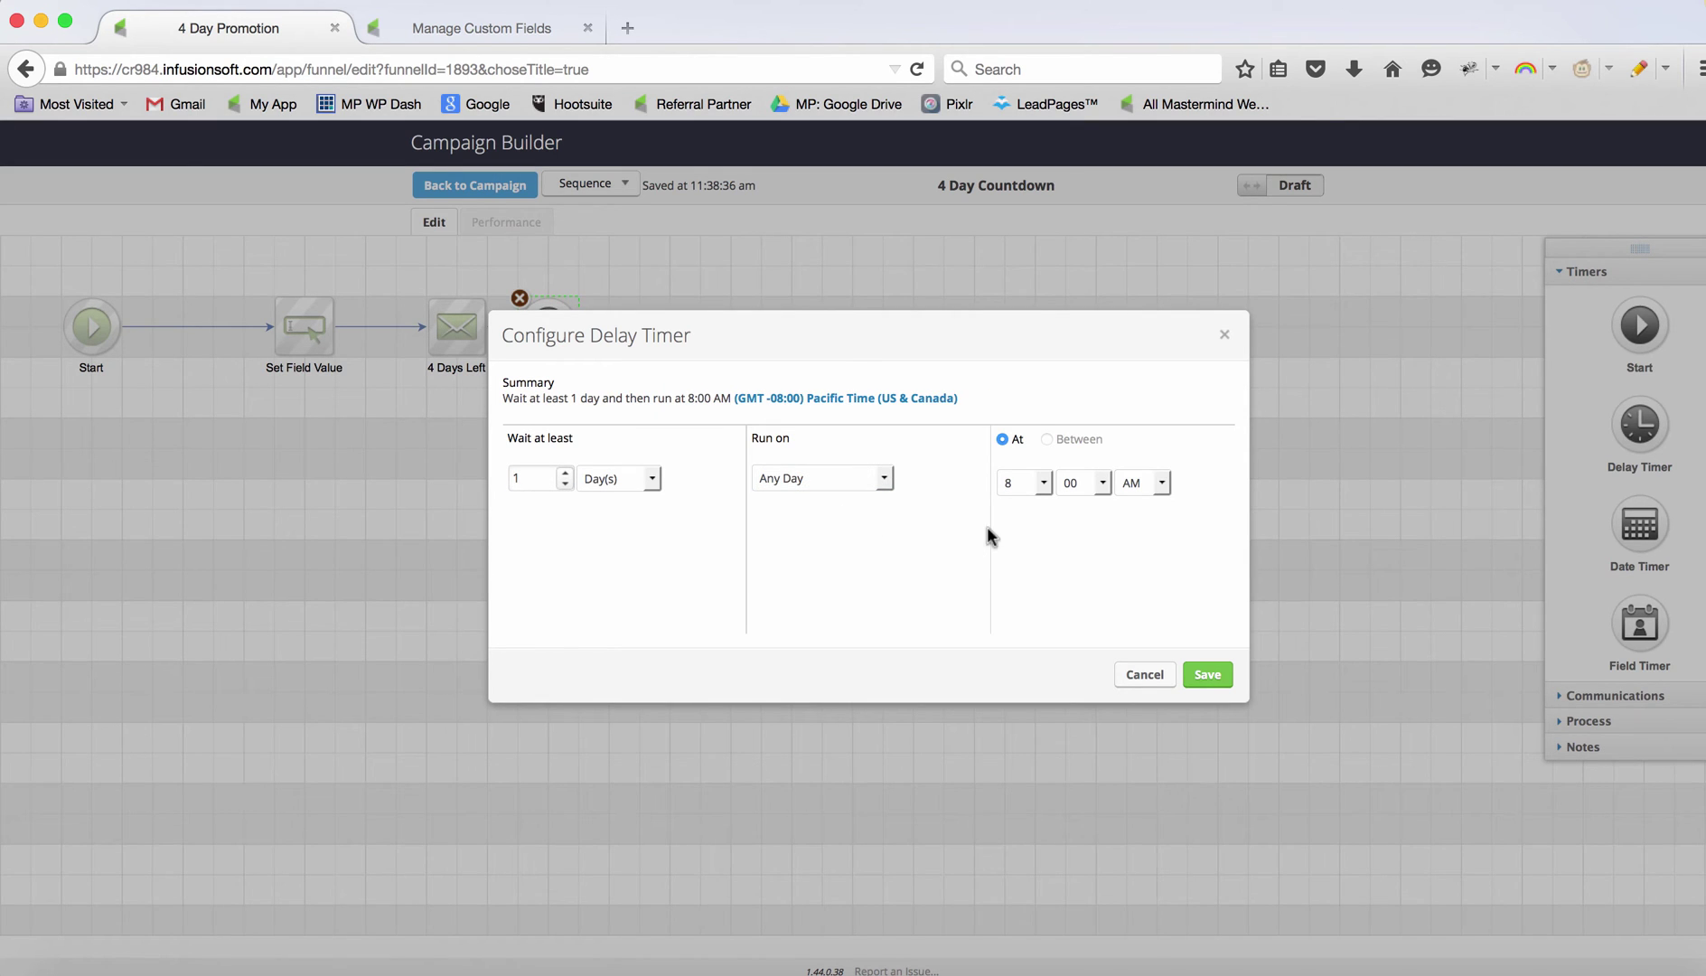
{"action": "left_click", "coordinate": [1208, 674]}
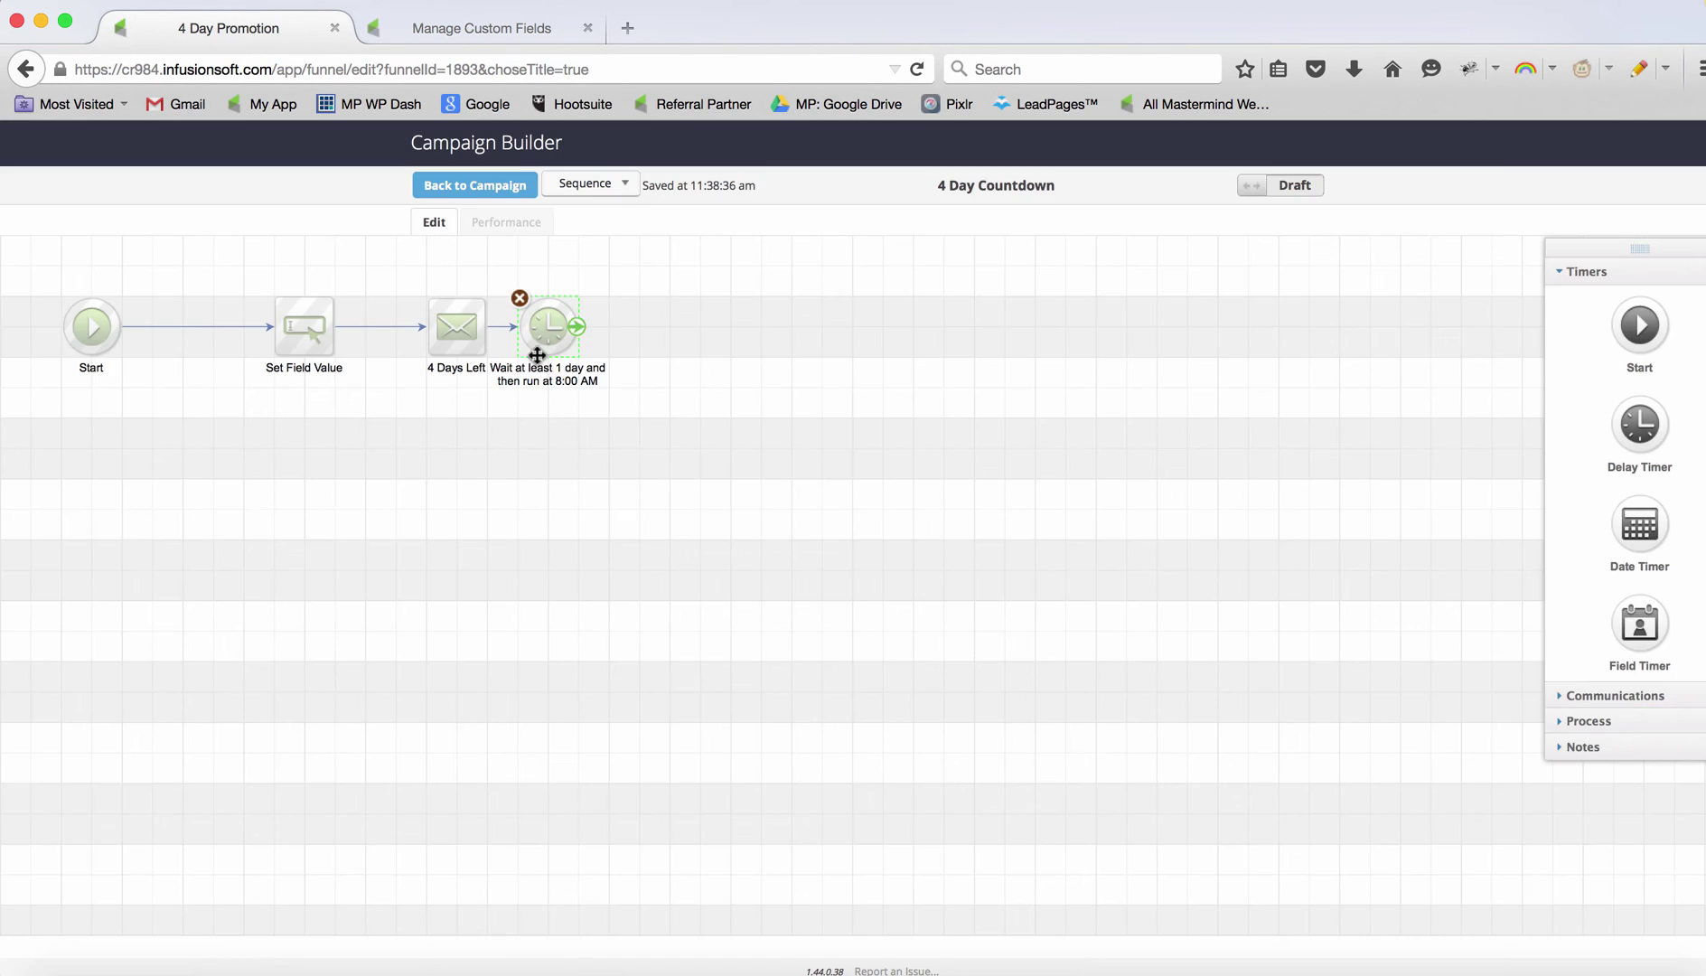
Extend the sequence after the delay timer with a connected copy of the 4 Days Left email and its timer, naming the copied email "3 Days Left".
{"action": "left_click_drag", "start_coordinate": [377, 268], "coordinate": [636, 445]}
{"action": "left_click_drag", "start_coordinate": [468, 344], "coordinate": [691, 339]}
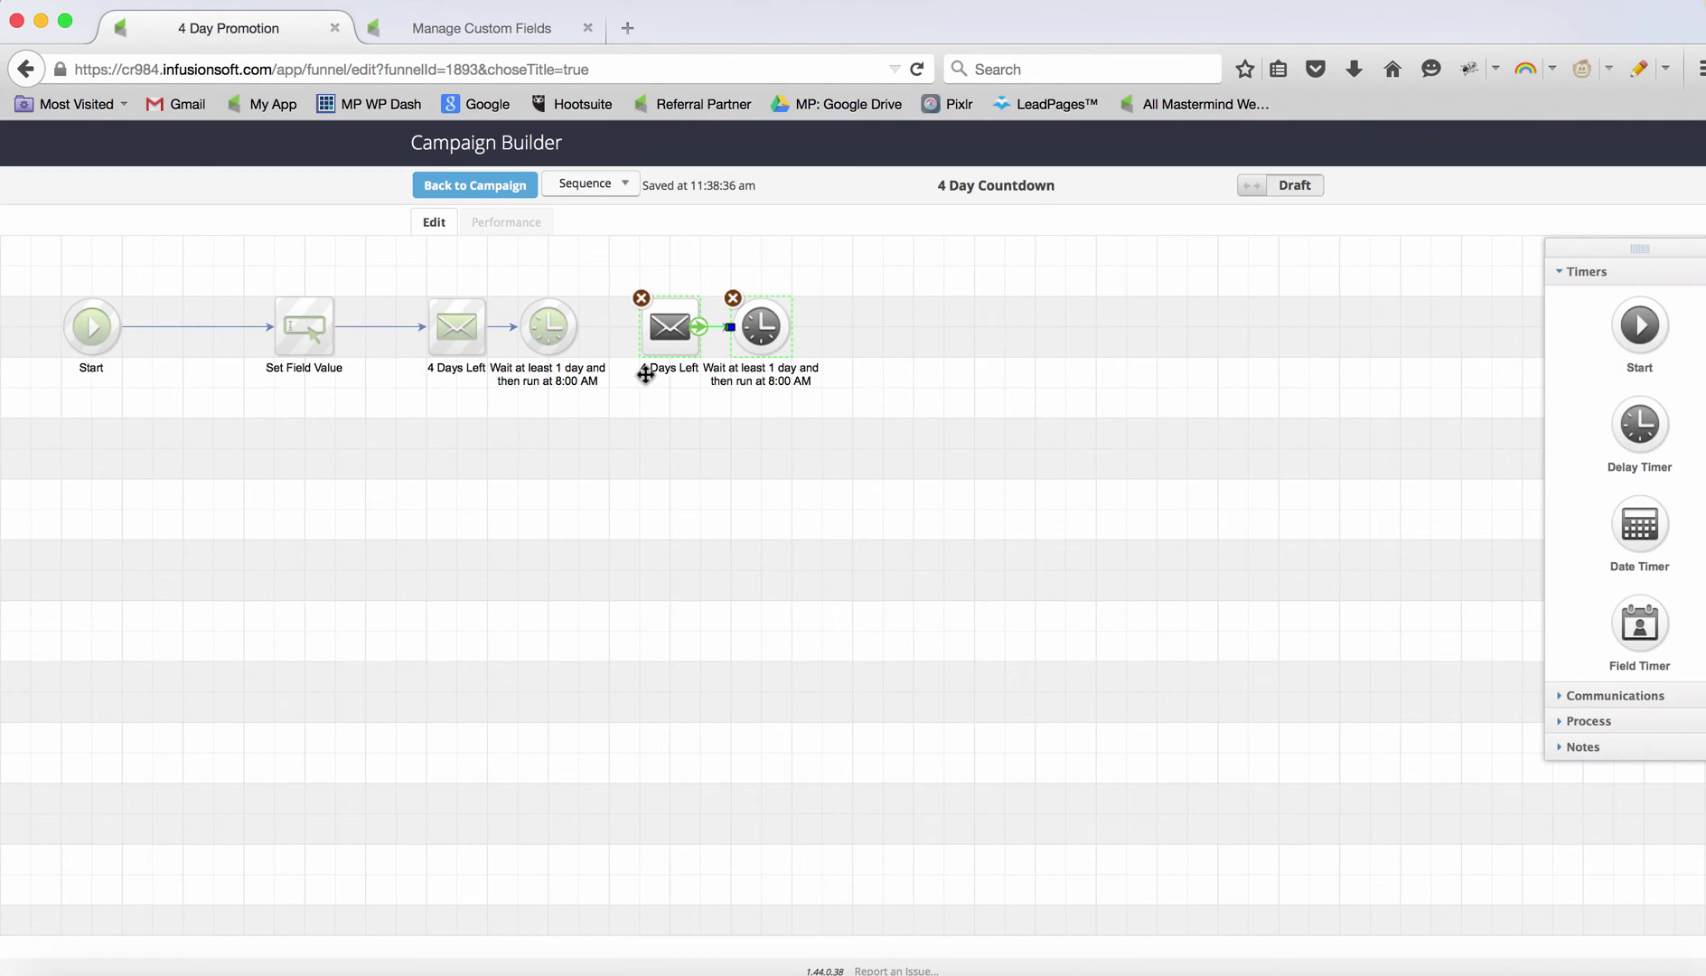
{"action": "left_click", "coordinate": [650, 378]}
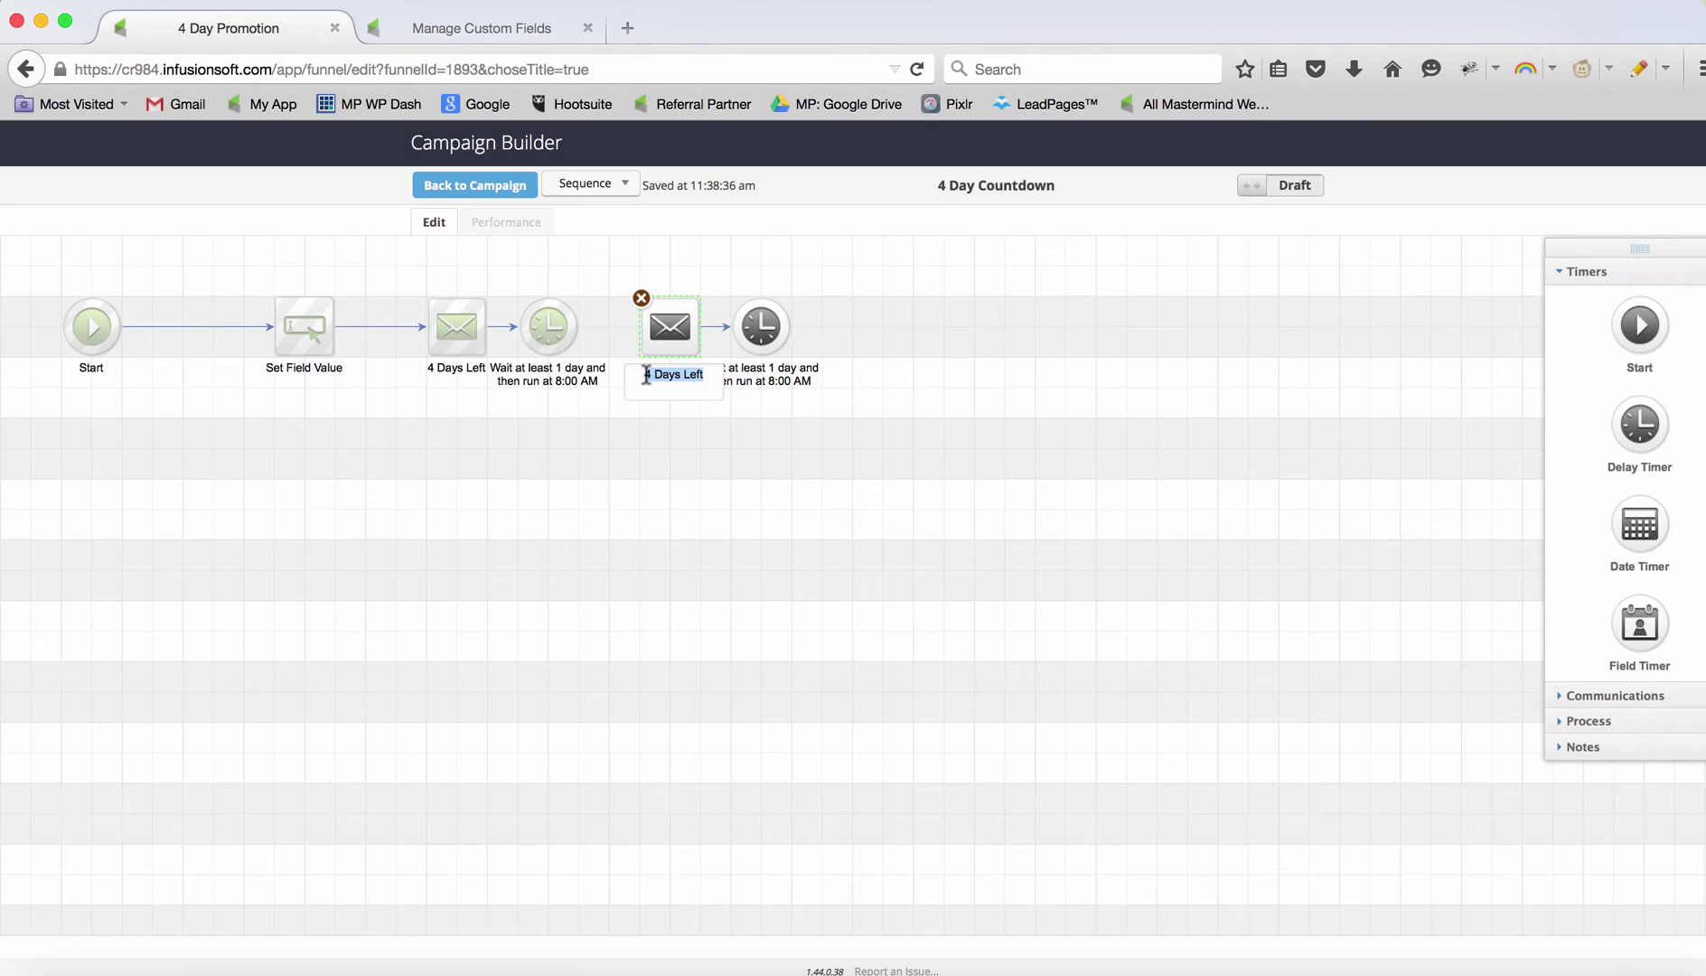
{"action": "key", "text": "BackSpace"}
{"action": "type", "text": "3"}
{"action": "left_click", "coordinate": [687, 427]}
{"action": "left_click_drag", "start_coordinate": [583, 326], "coordinate": [667, 327]}
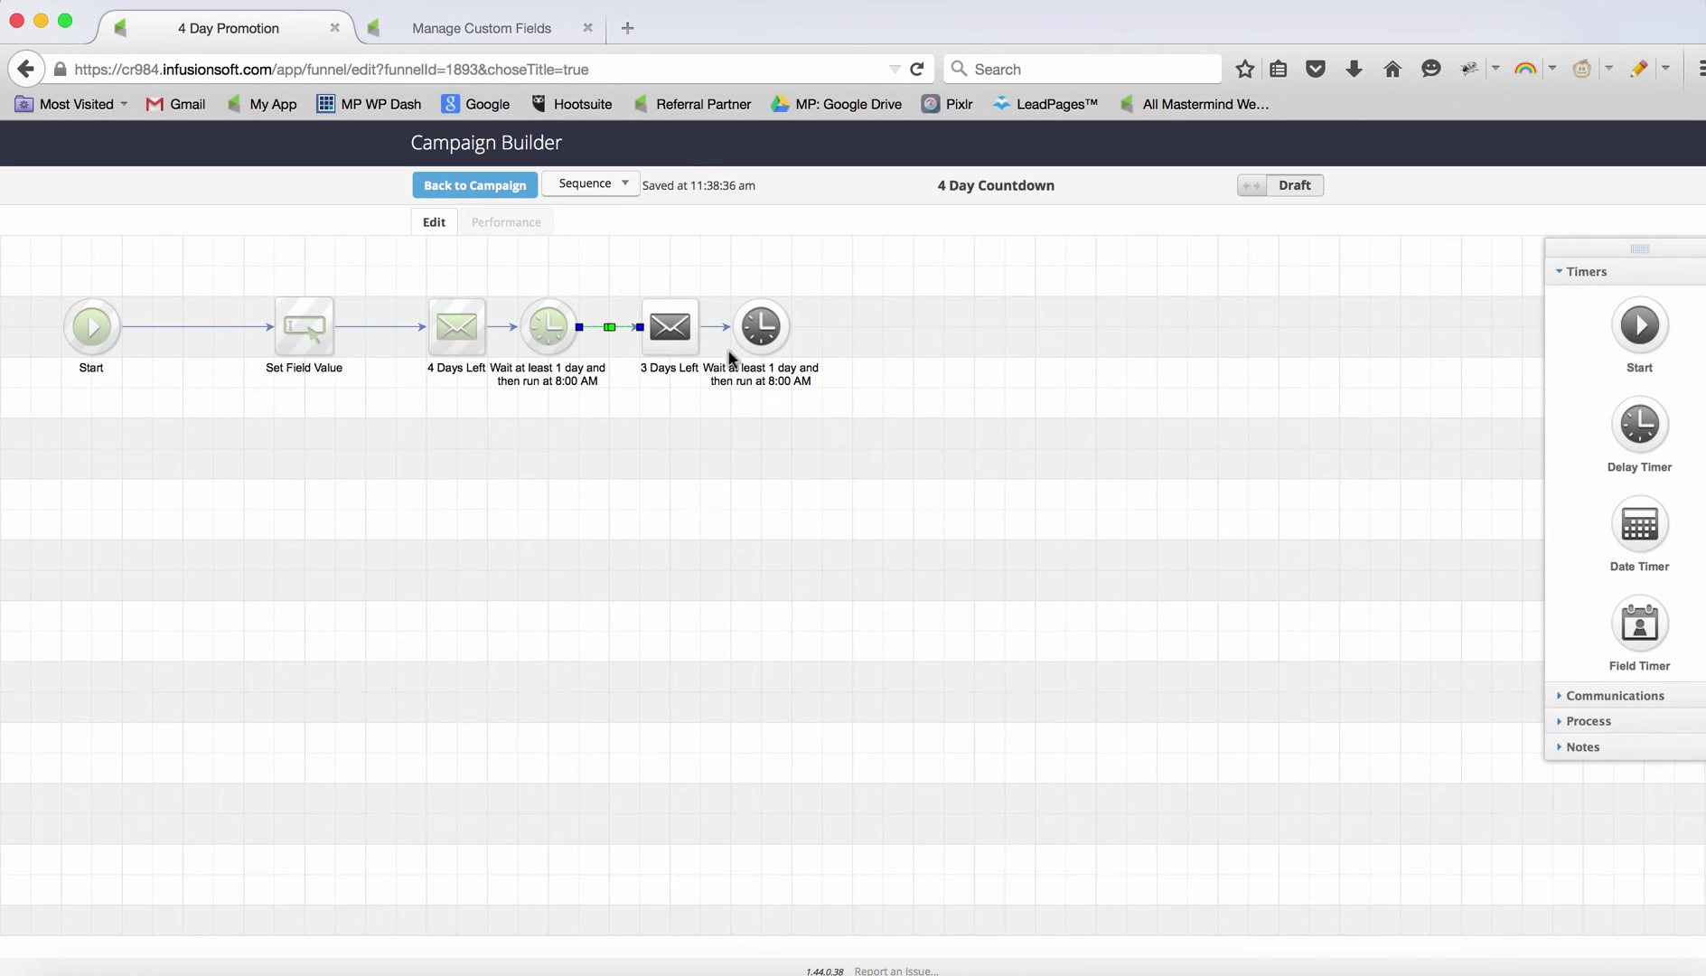
Duplicate the 3 Days Left email with its delay timer and connect the copy after the original pair.
{"action": "left_click_drag", "start_coordinate": [616, 269], "coordinate": [850, 425]}
{"action": "left_click_drag", "start_coordinate": [758, 338], "coordinate": [932, 314]}
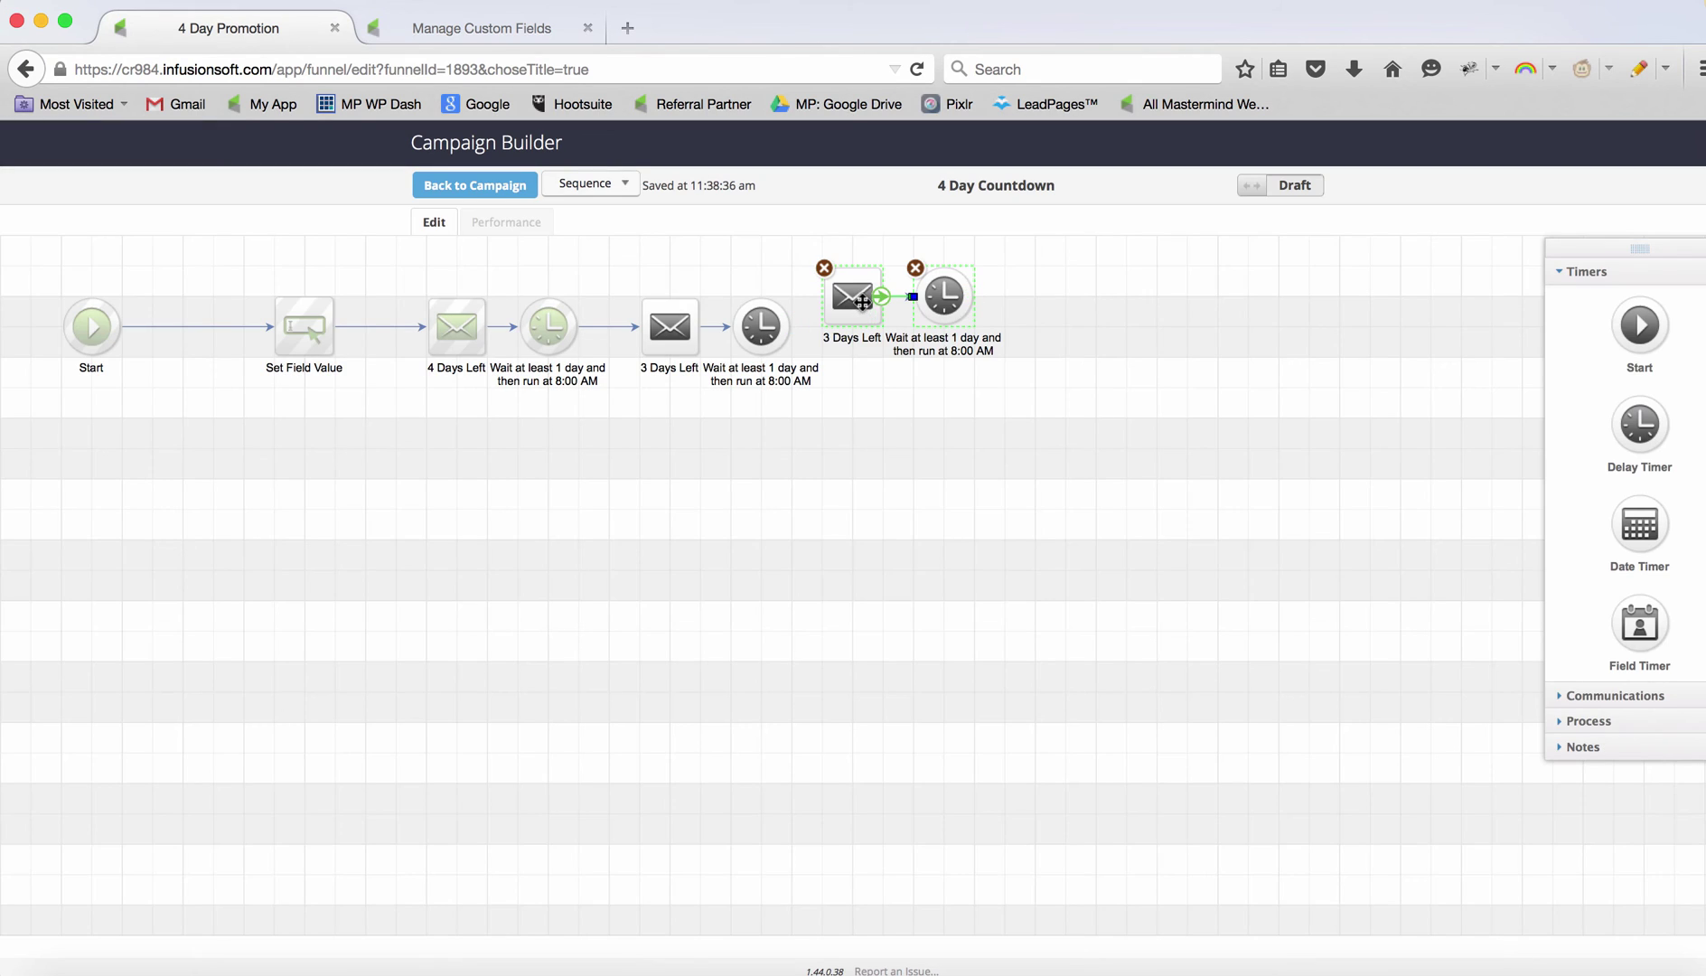
{"action": "left_click_drag", "start_coordinate": [863, 302], "coordinate": [897, 331]}
{"action": "left_click_drag", "start_coordinate": [792, 336], "coordinate": [875, 327]}
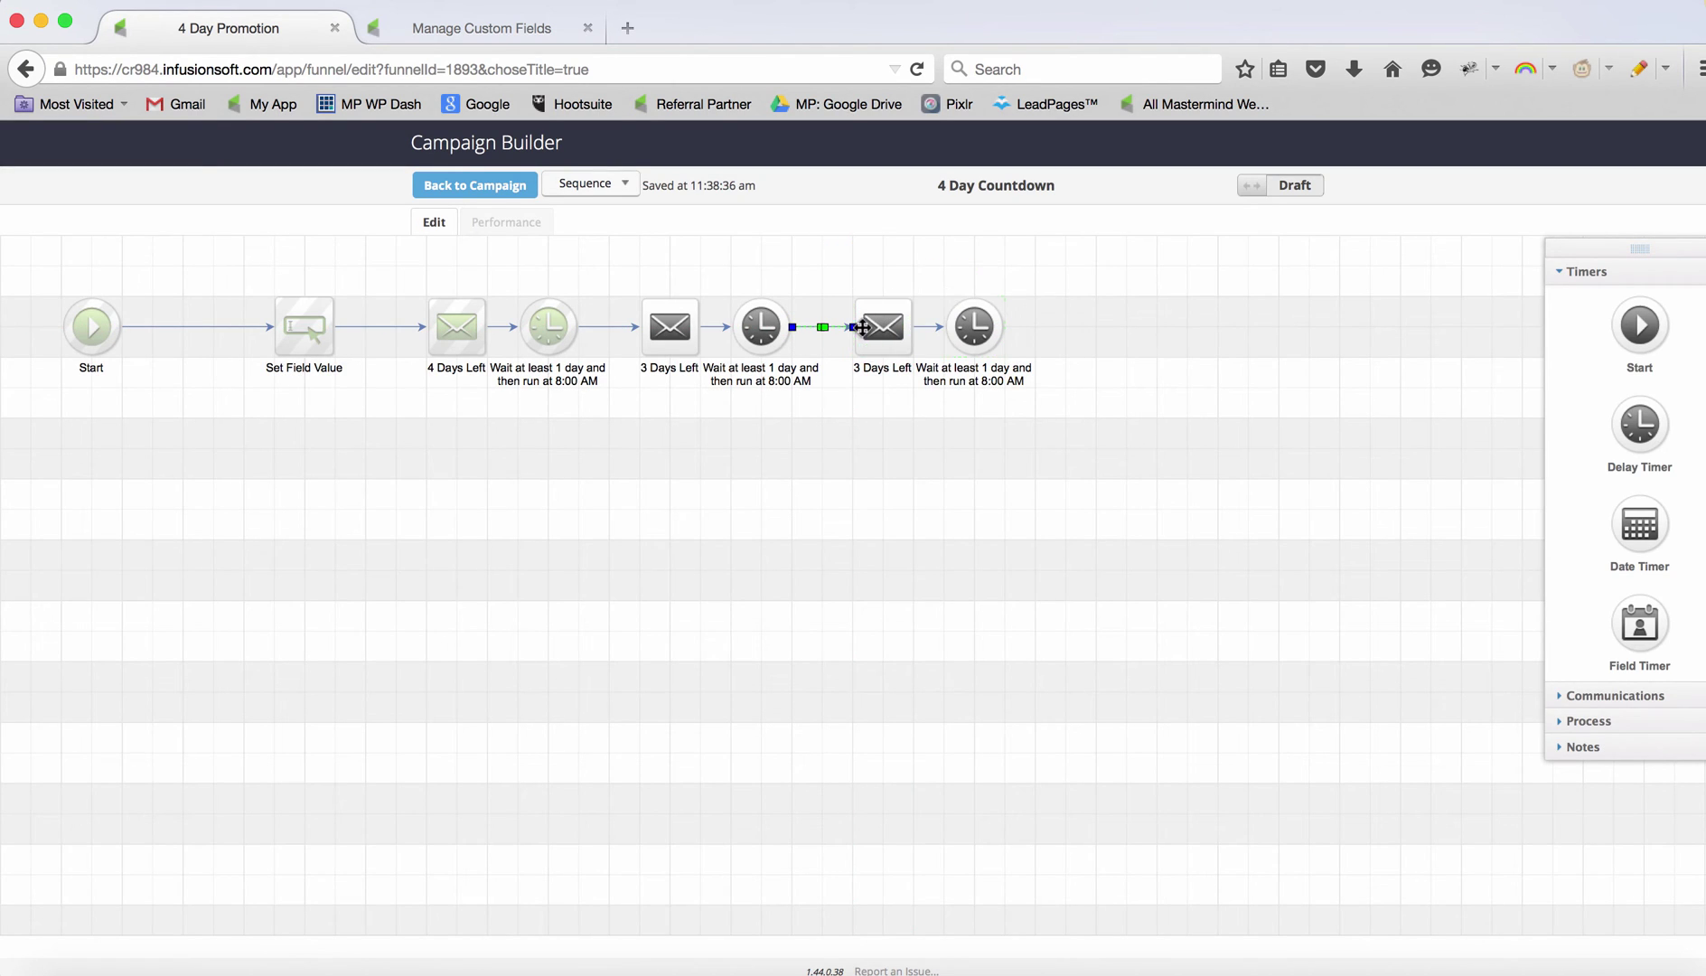
Copy the last email and timer pair once more, place it at the end of the row and connect it to the preceding timer.
{"action": "mouse_move", "coordinate": [1049, 425]}
{"action": "left_mouse_down"}
{"action": "mouse_move", "coordinate": [859, 291]}
{"action": "mouse_move", "coordinate": [1064, 428]}
{"action": "left_mouse_up"}
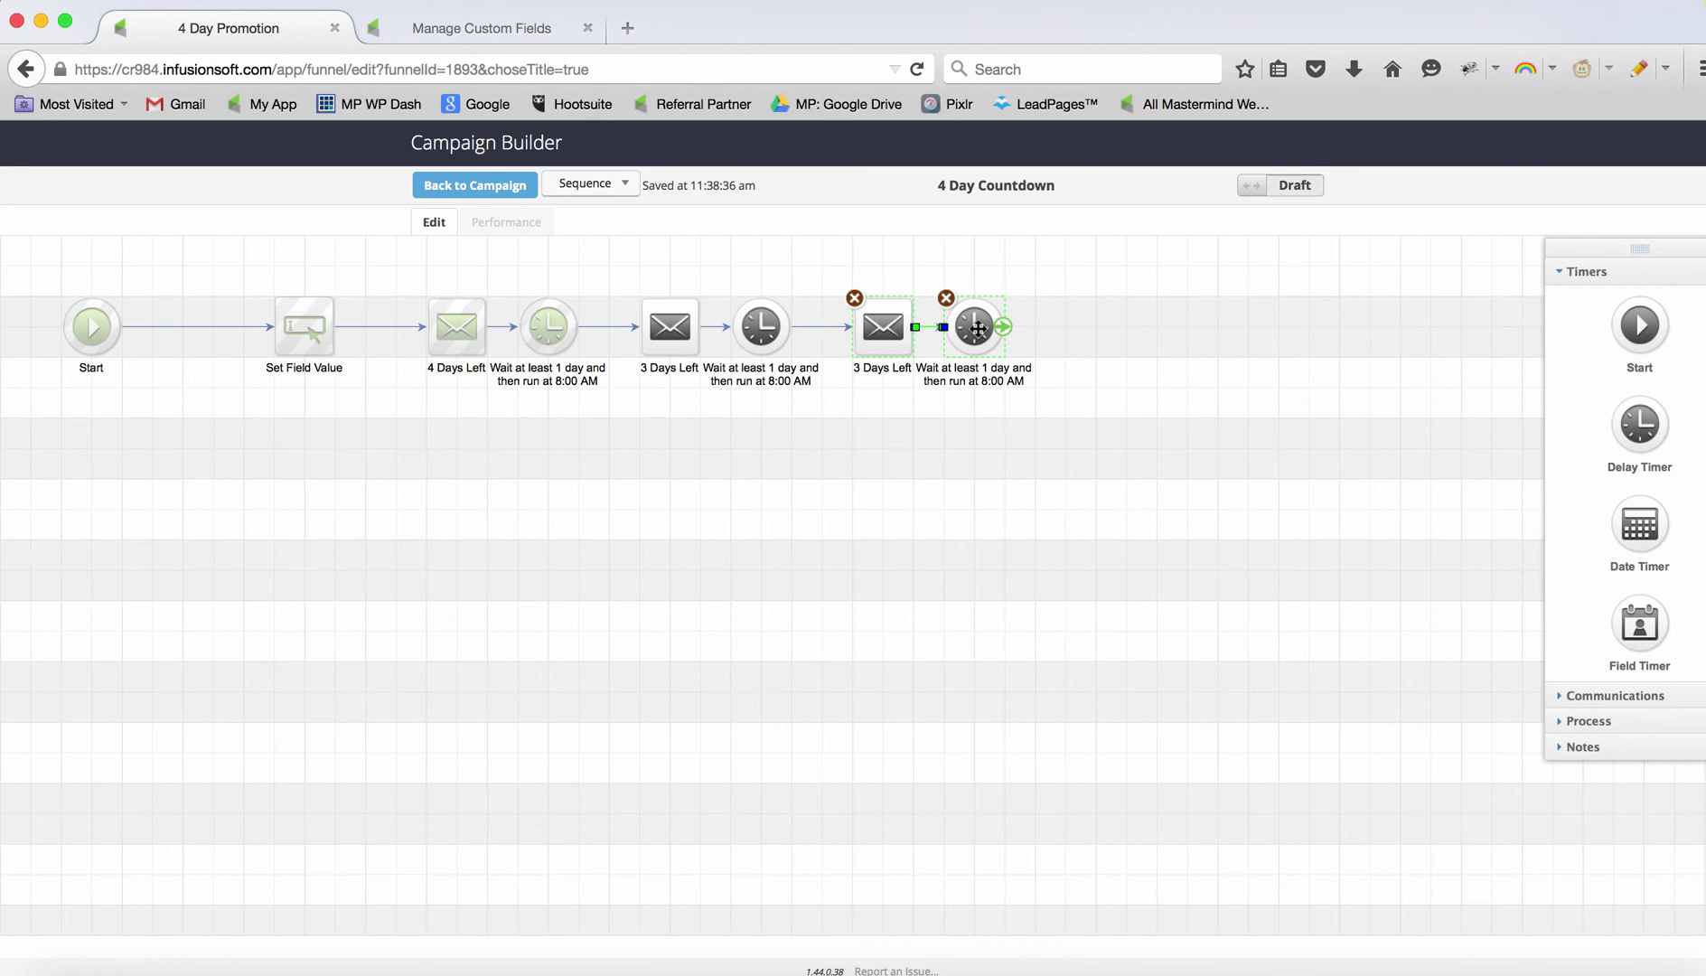
{"action": "key", "text": "ctrl+c"}
{"action": "key", "text": "ctrl+v"}
{"action": "left_click", "coordinate": [1166, 330]}
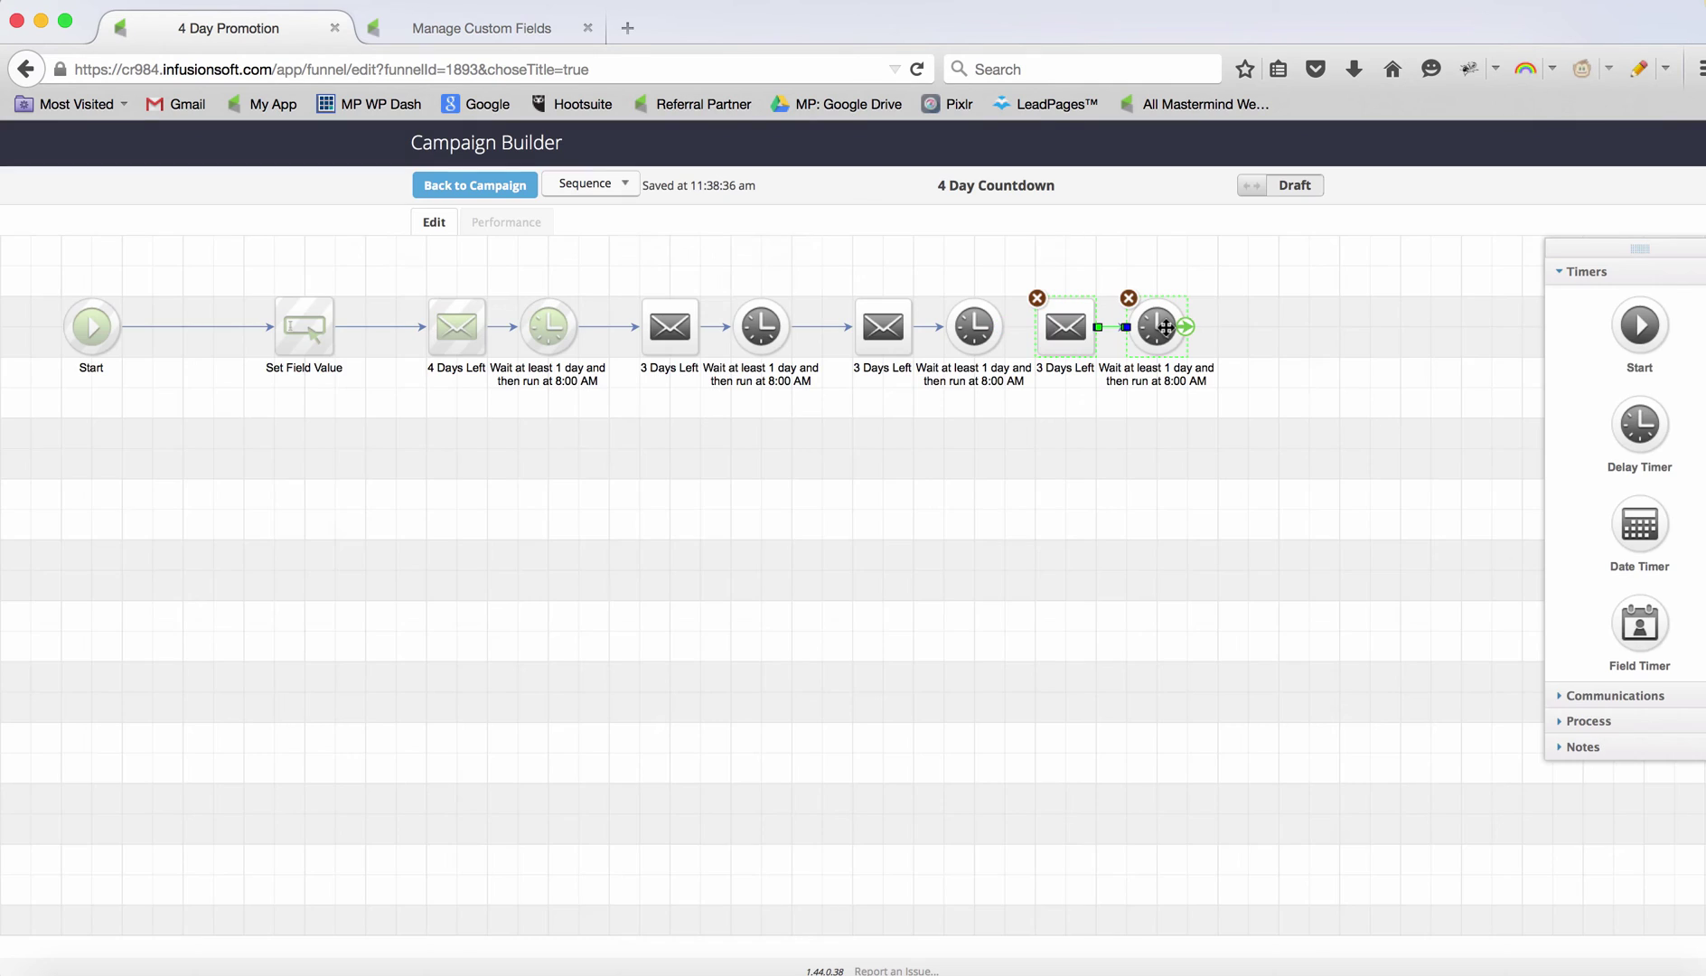
{"action": "left_click_drag", "start_coordinate": [1166, 327], "coordinate": [1209, 330]}
{"action": "left_click", "coordinate": [991, 437]}
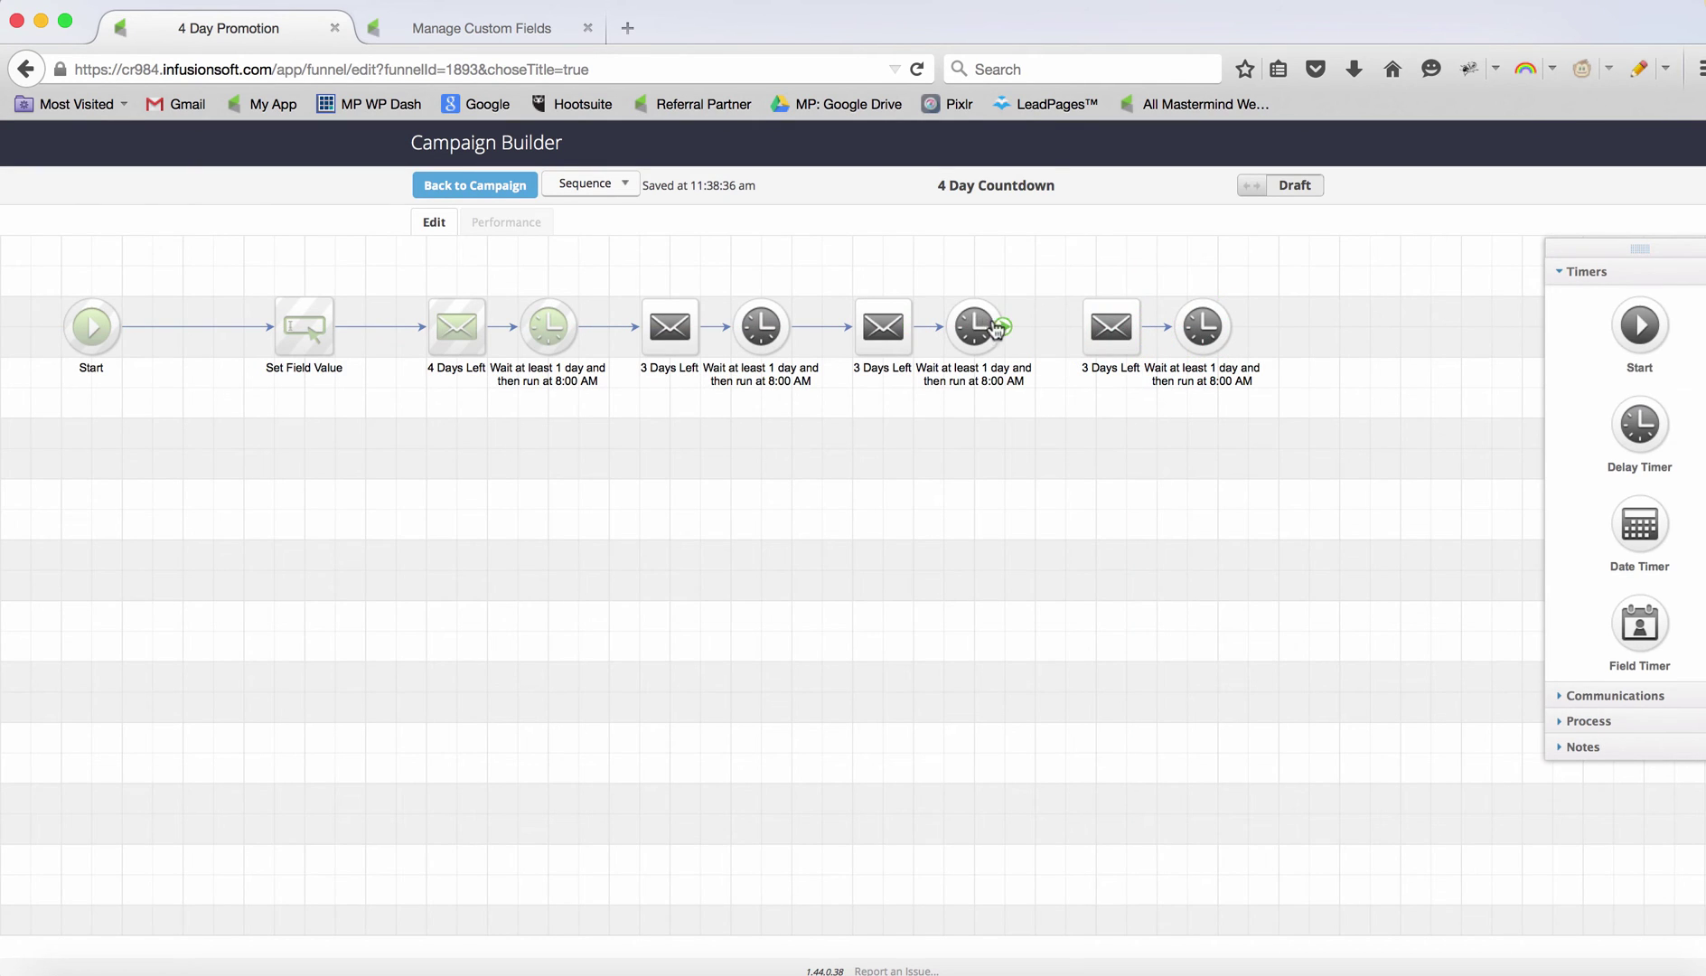
{"action": "left_click_drag", "start_coordinate": [1000, 331], "coordinate": [1087, 334]}
Rename the third email in the sequence "2 Days Left".
{"action": "left_click", "coordinate": [907, 327]}
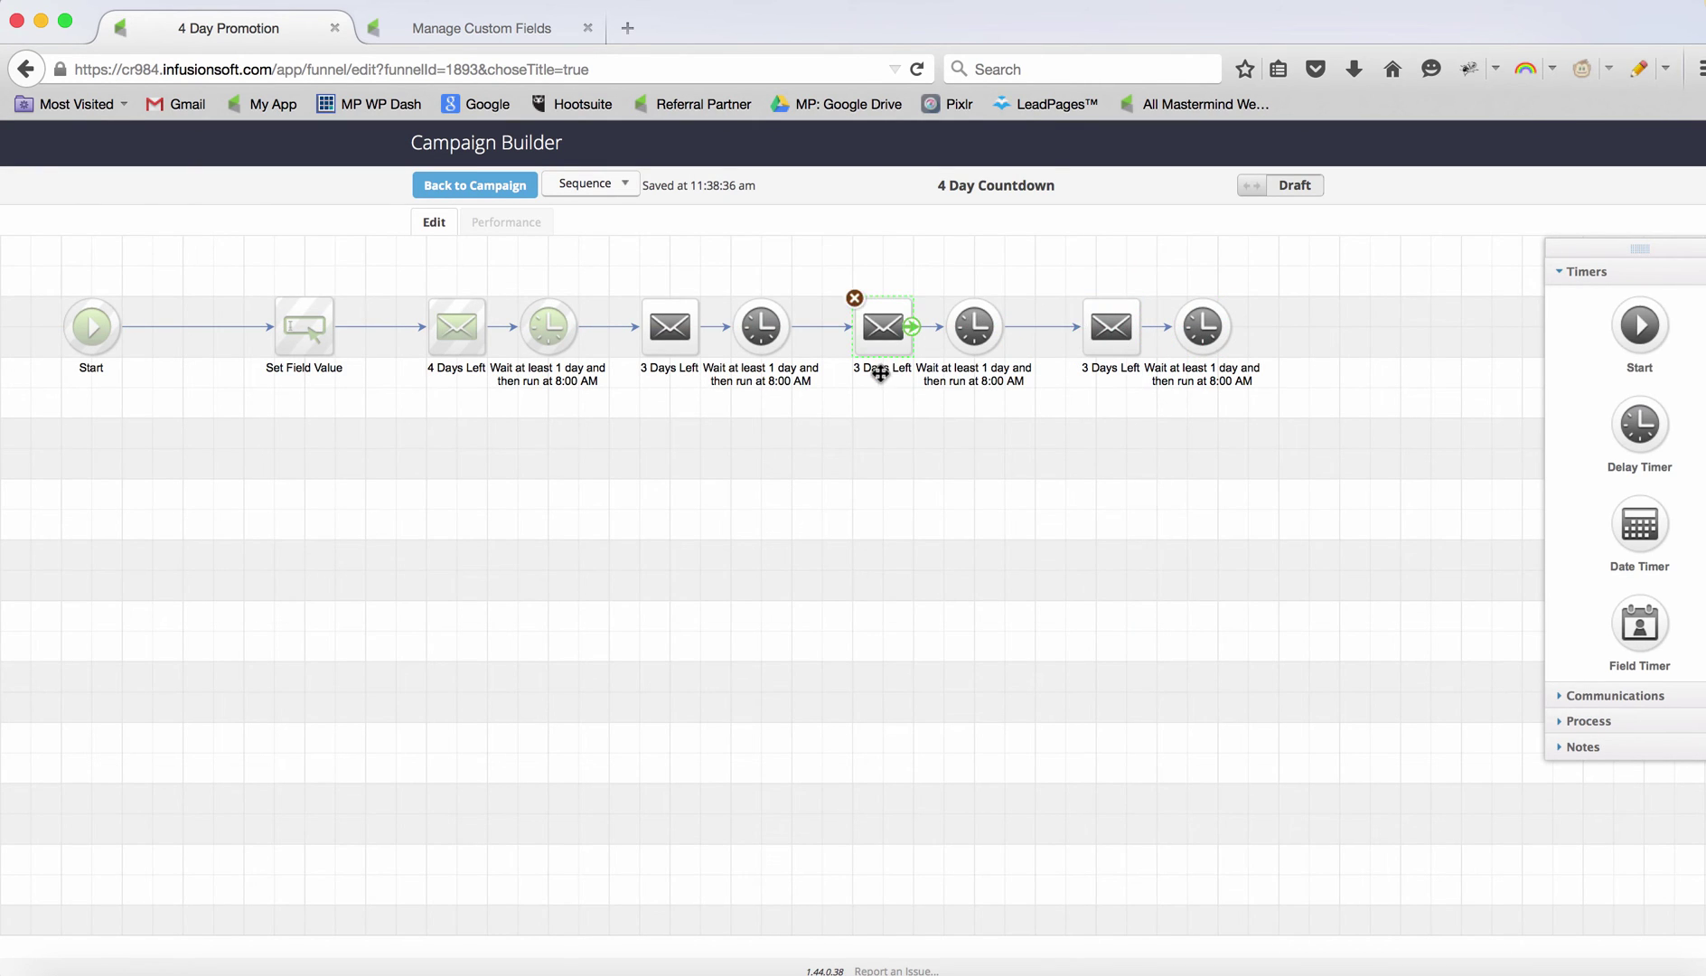
{"action": "left_click", "coordinate": [881, 372]}
{"action": "left_click", "coordinate": [862, 374]}
{"action": "key", "text": "BackSpace"}
{"action": "type", "text": "2"}
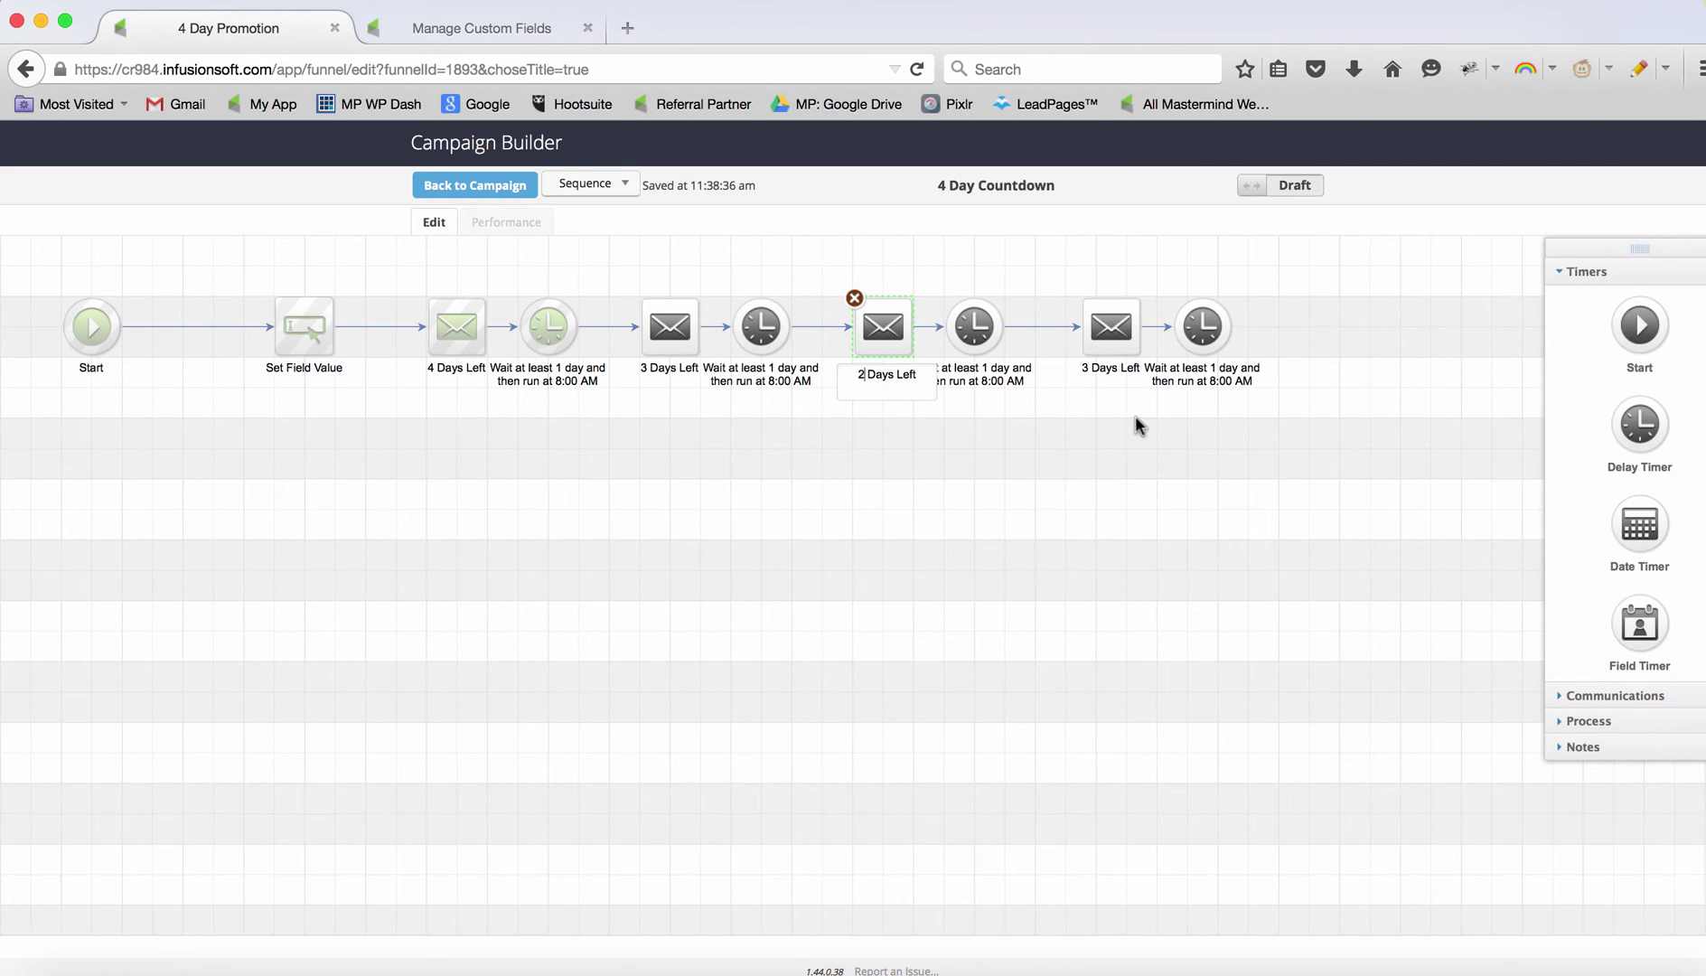
Rename the fourth email in the sequence "1 Days Left".
{"action": "left_click", "coordinate": [1099, 384]}
{"action": "left_click", "coordinate": [1112, 374]}
{"action": "left_click", "coordinate": [1091, 374]}
{"action": "key", "text": "BackSpace"}
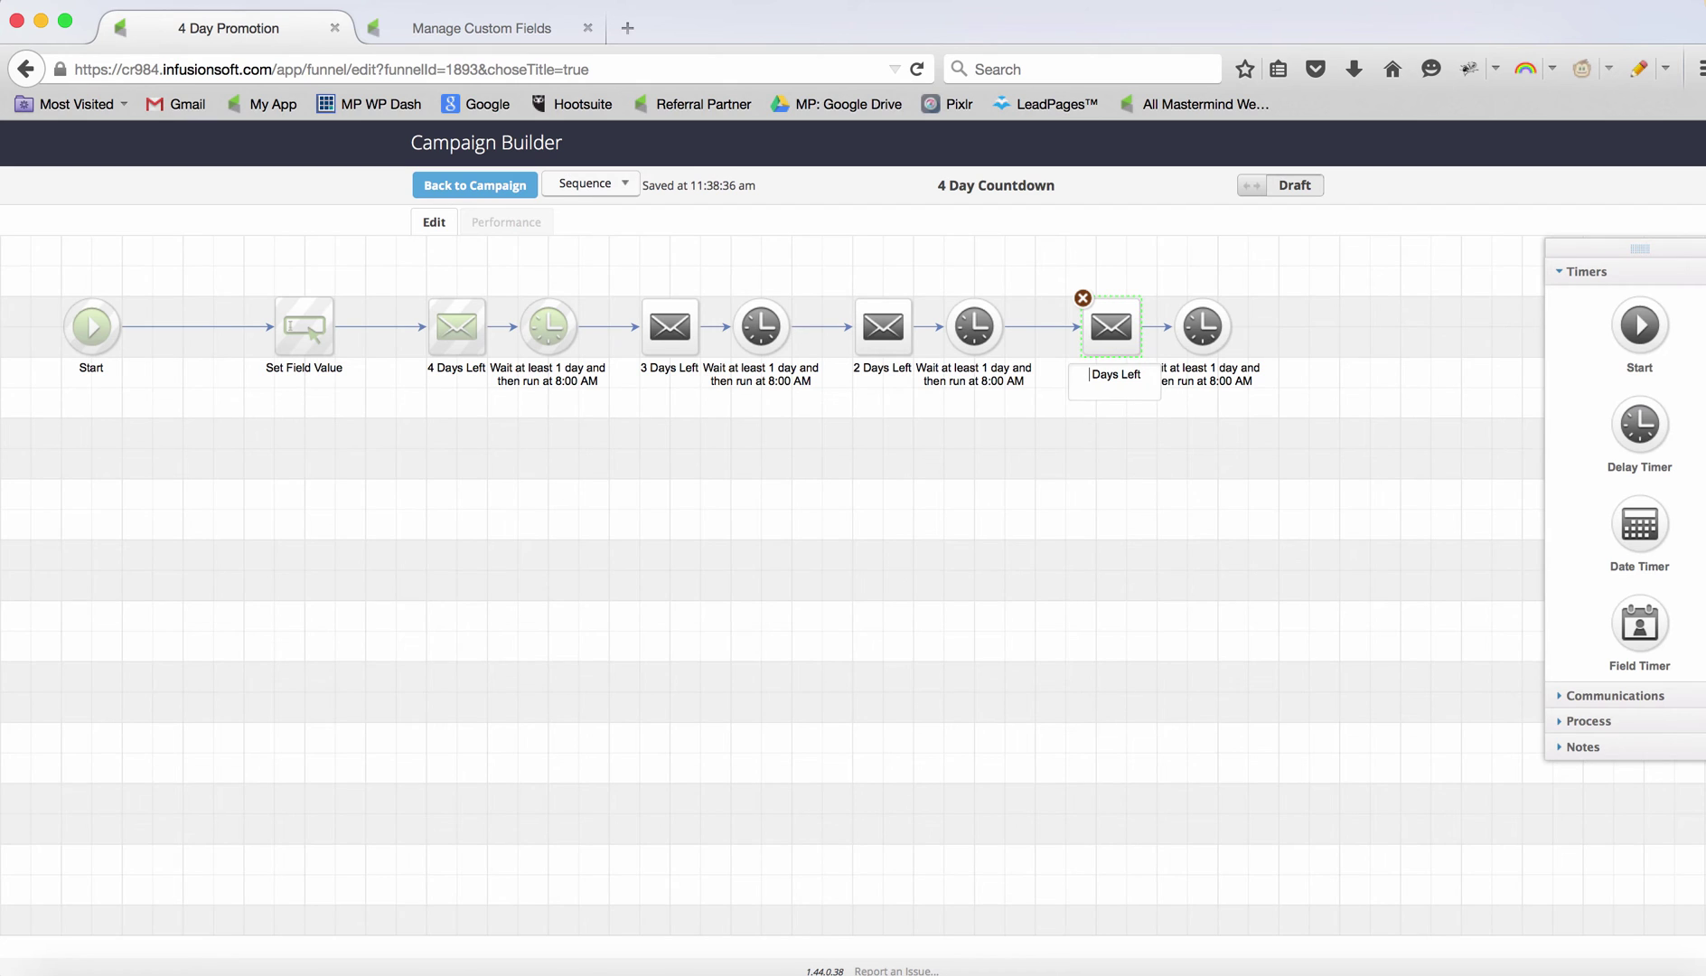
{"action": "type", "text": "1"}
{"action": "left_click", "coordinate": [1010, 523]}
Confirm and save the existing settings of the delay timers following the 2 Days Left, 1 Days Left and 3 Days Left emails.
{"action": "double_click", "coordinate": [964, 338]}
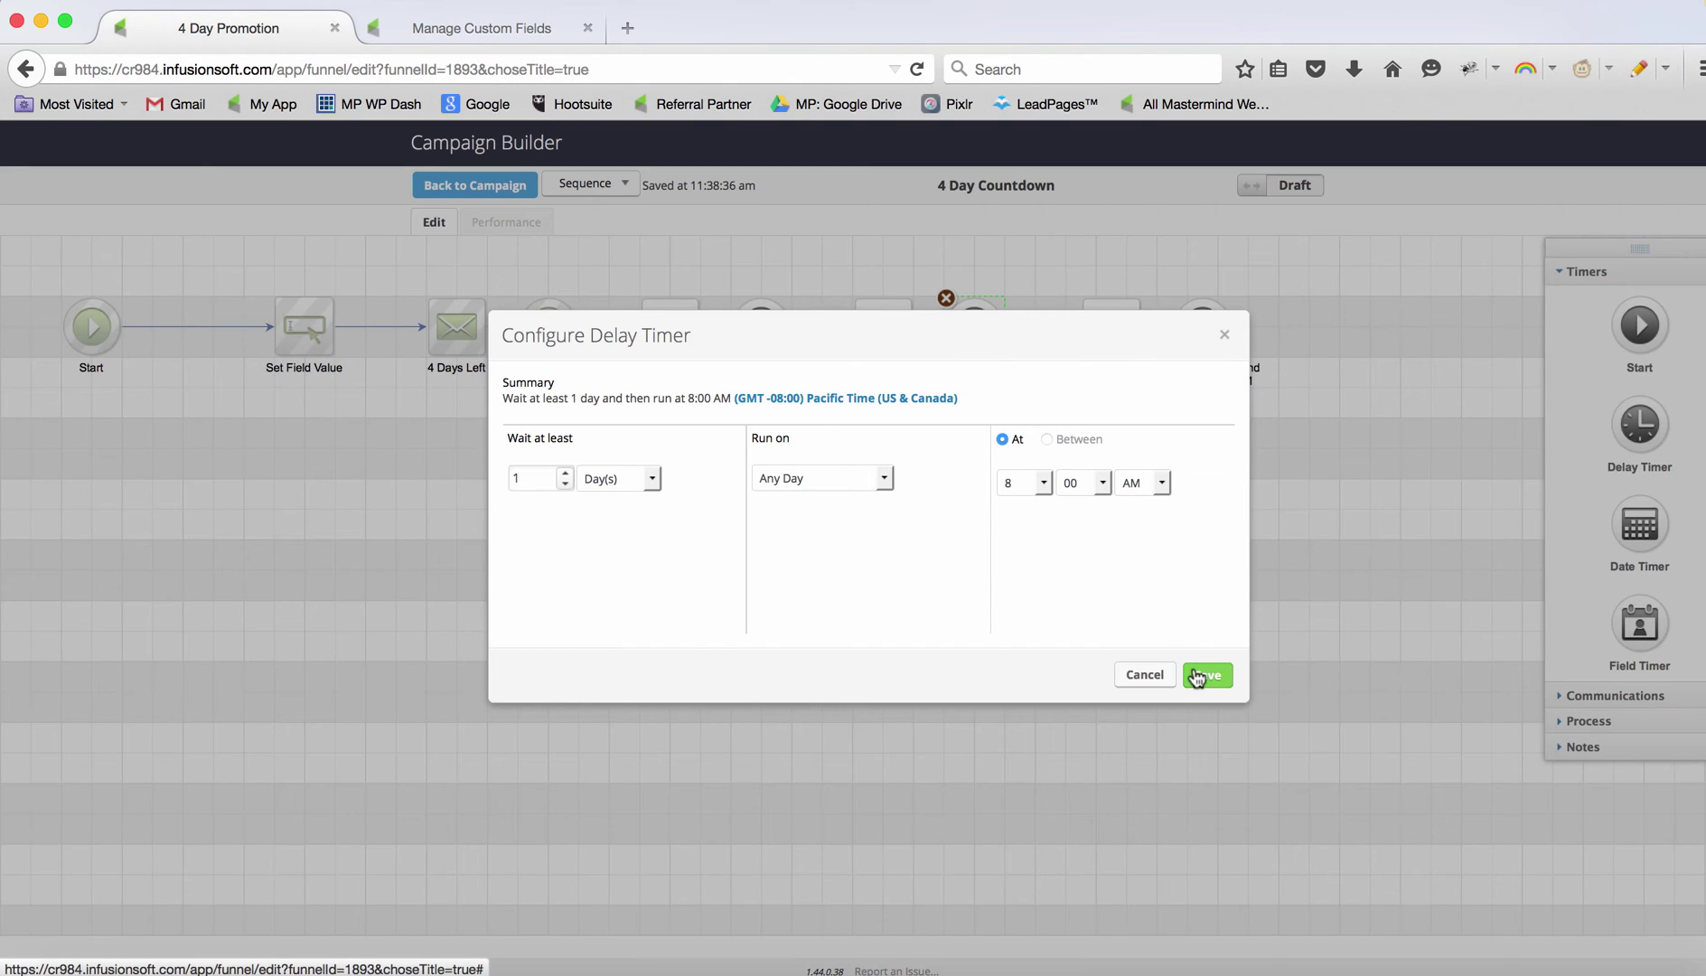
{"action": "left_click", "coordinate": [1197, 678]}
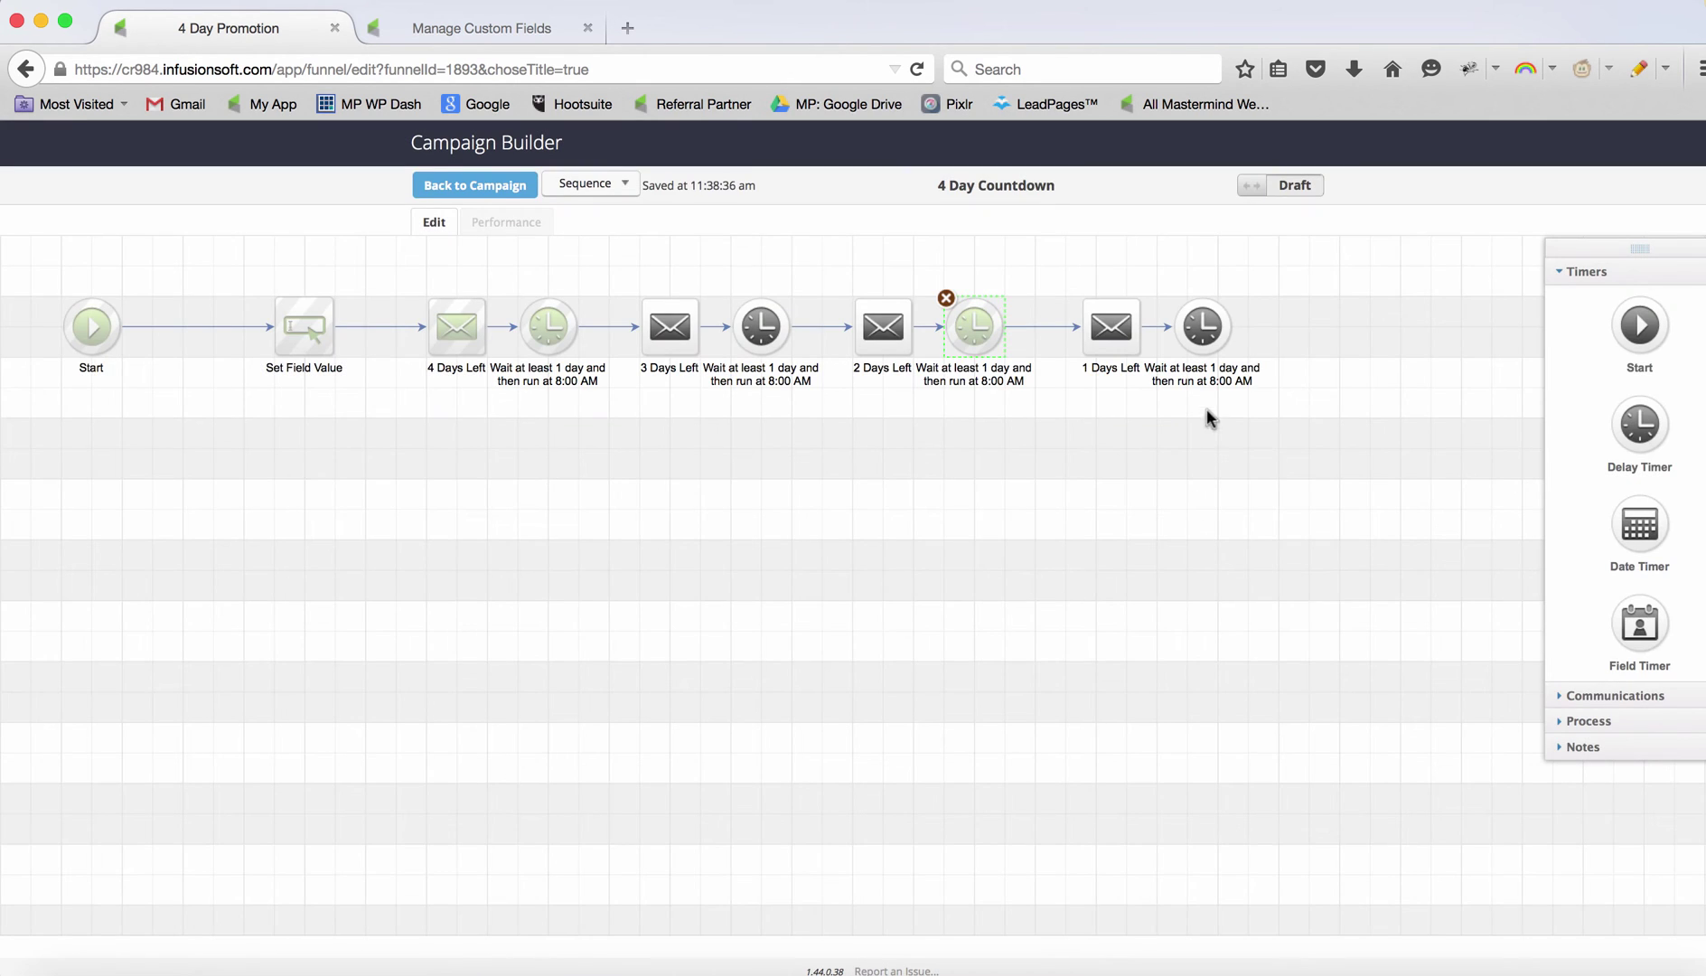
{"action": "double_click", "coordinate": [1204, 327]}
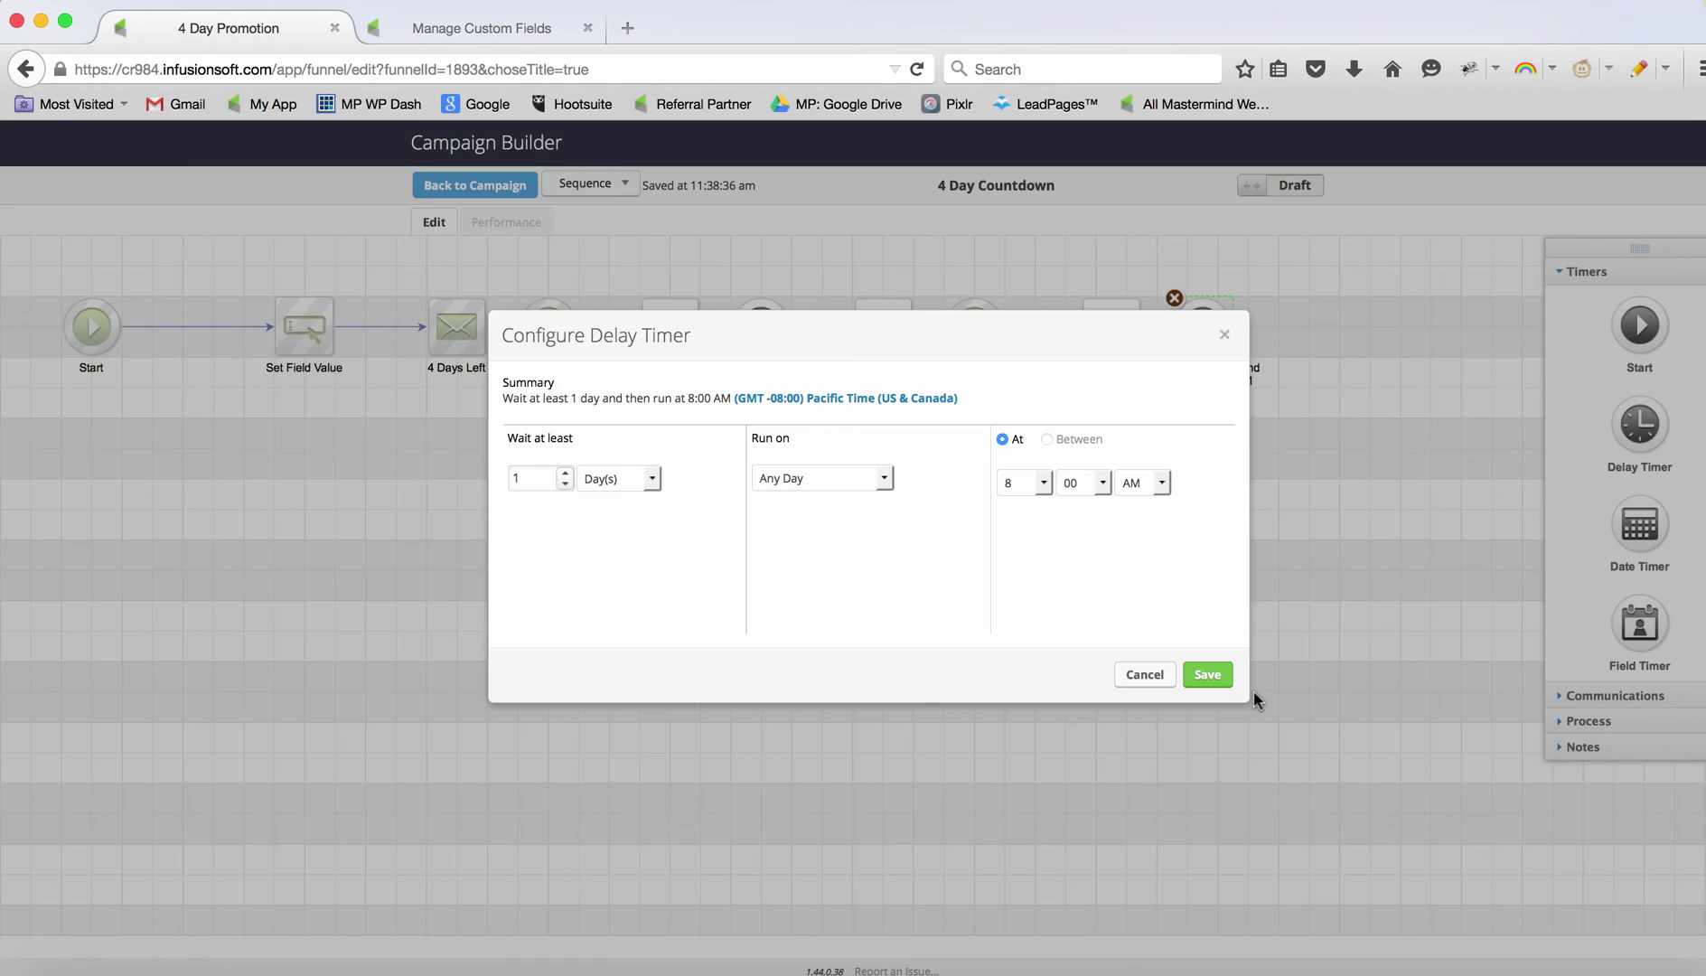
{"action": "left_click", "coordinate": [1208, 674]}
{"action": "double_click", "coordinate": [762, 327]}
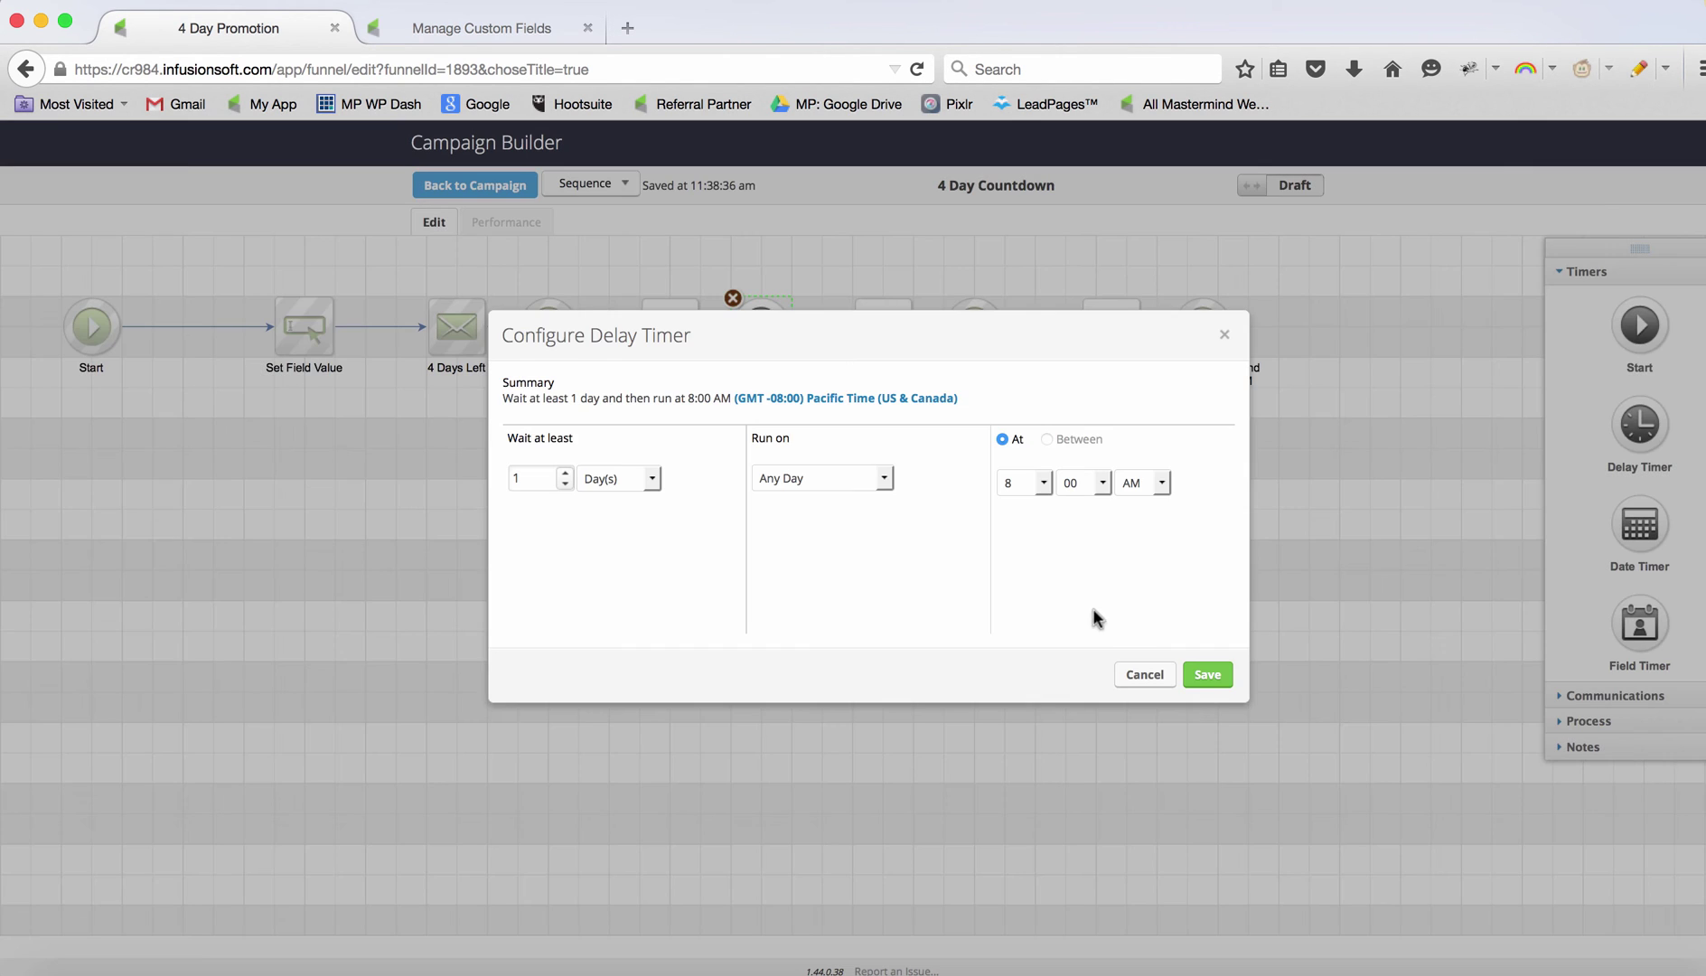
{"action": "left_click", "coordinate": [1205, 675]}
Change the 3 Days Left email's subject to "3 days left!", mark it Ready and return to the sequence.
{"action": "double_click", "coordinate": [658, 327]}
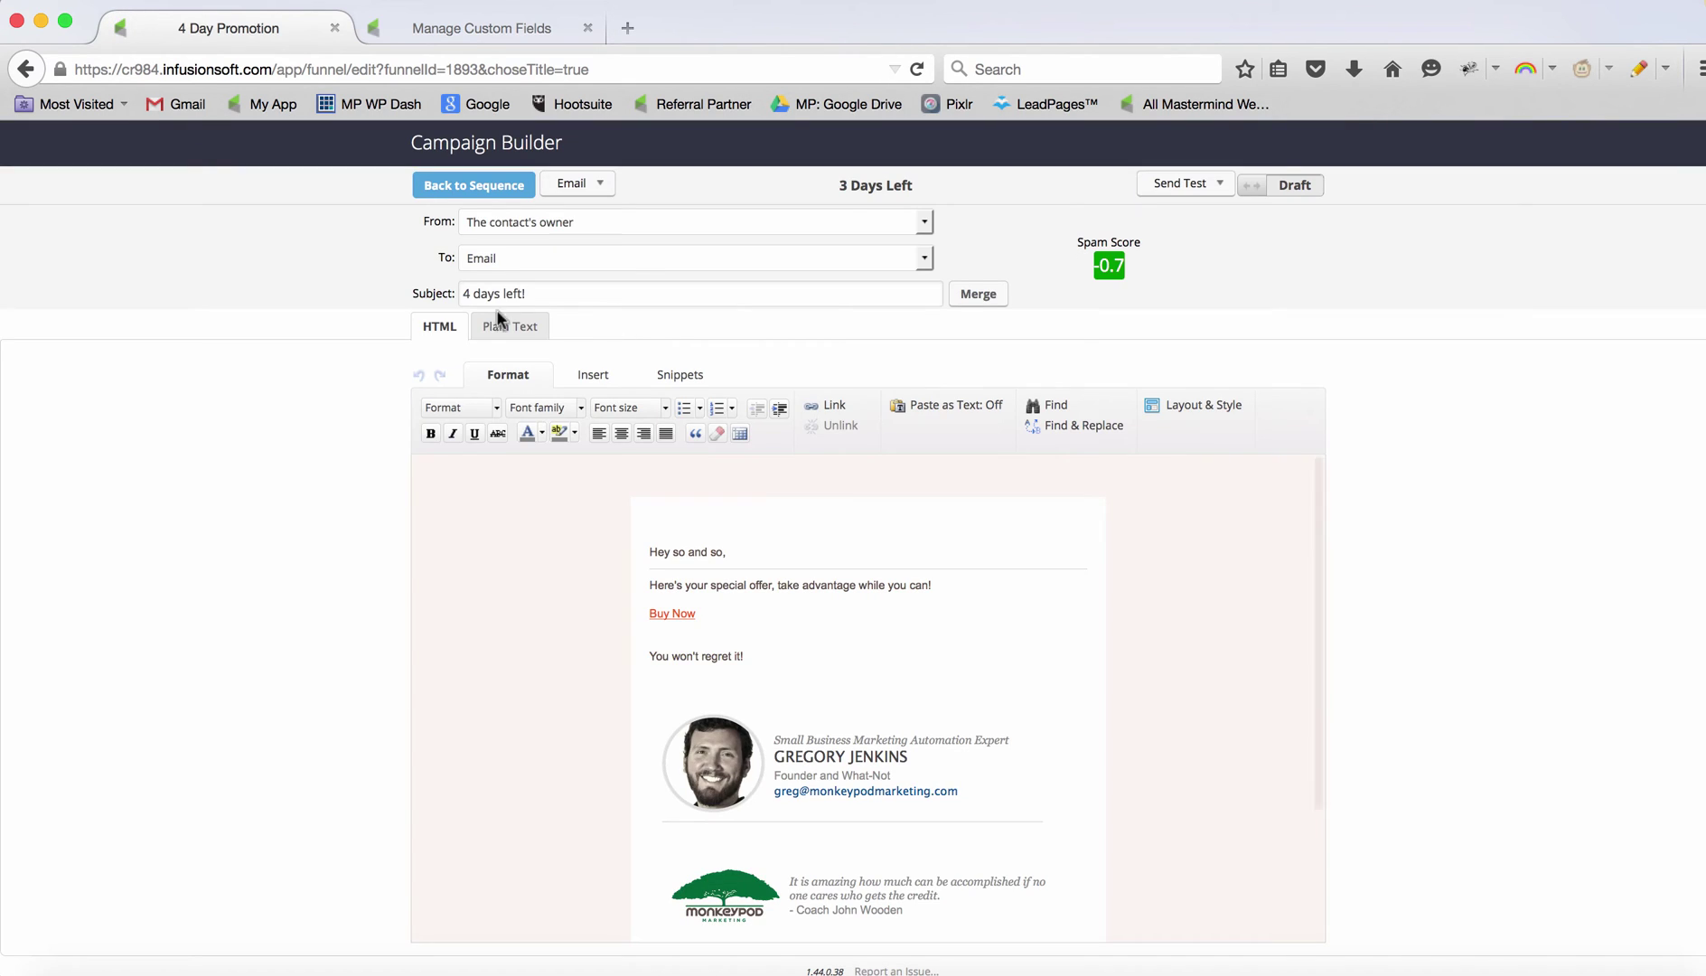
{"action": "left_click", "coordinate": [471, 293]}
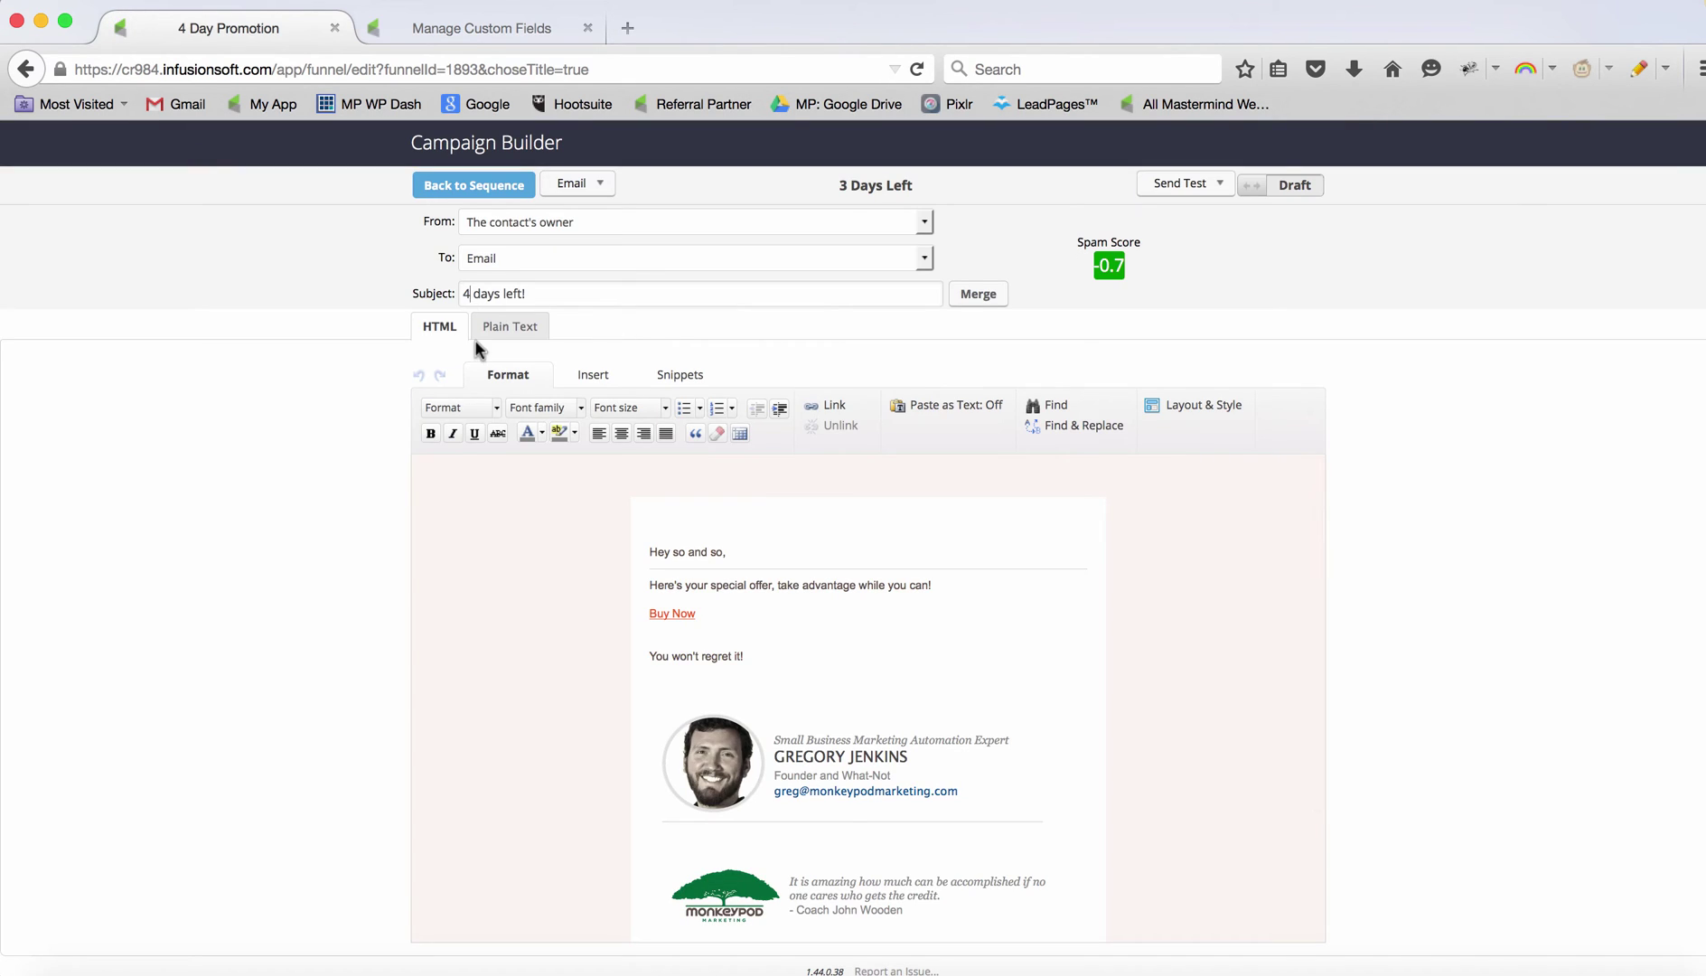
{"action": "key", "text": "BackSpace"}
{"action": "type", "text": "3"}
{"action": "left_click", "coordinate": [1256, 186]}
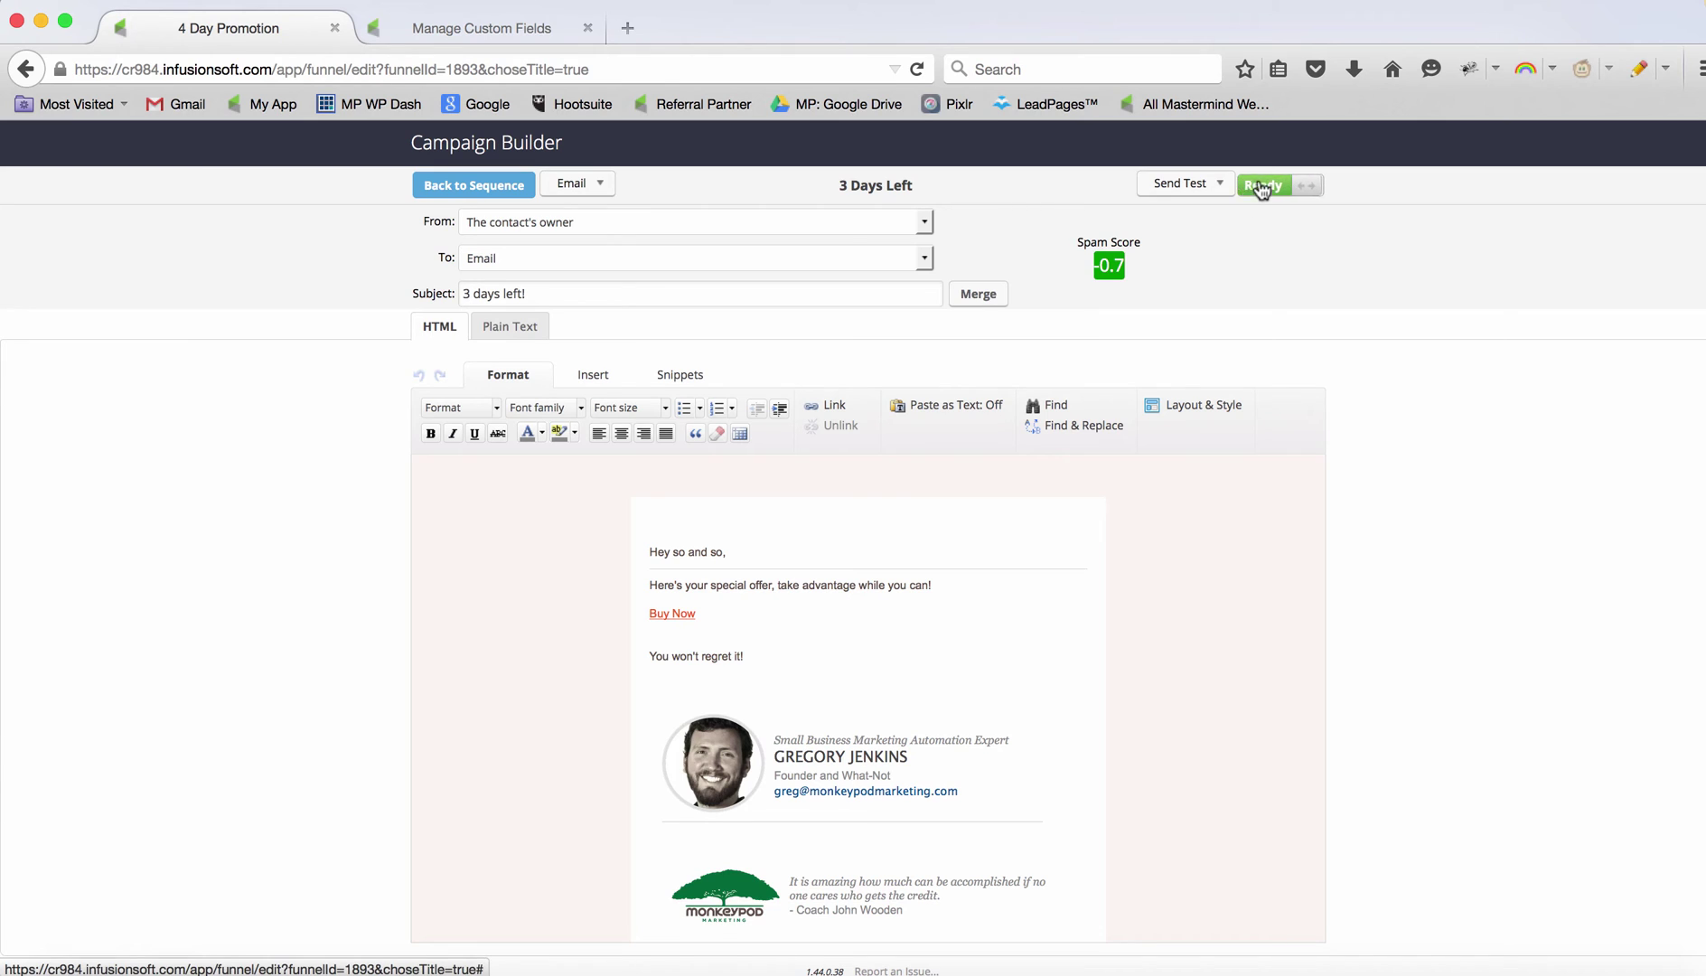
{"action": "left_click", "coordinate": [523, 192]}
Change the 2 Days Left email's subject to "2 days left!", mark it Ready and return to the sequence.
{"action": "left_click", "coordinate": [883, 342]}
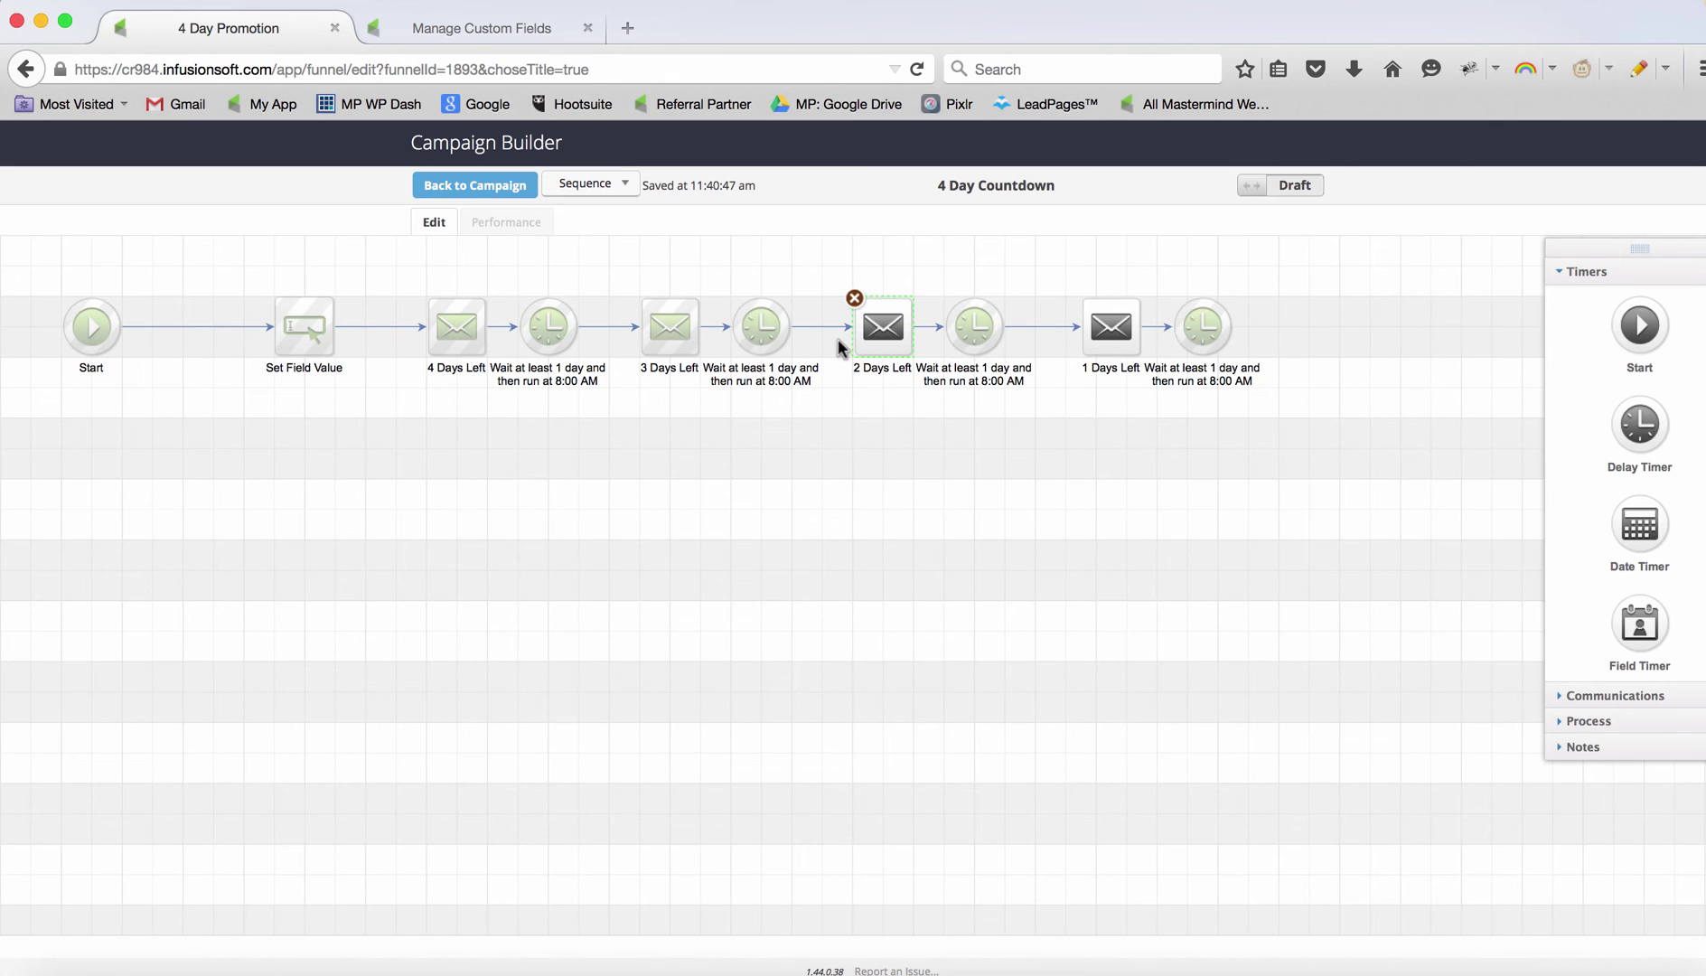
{"action": "double_click", "coordinate": [902, 331]}
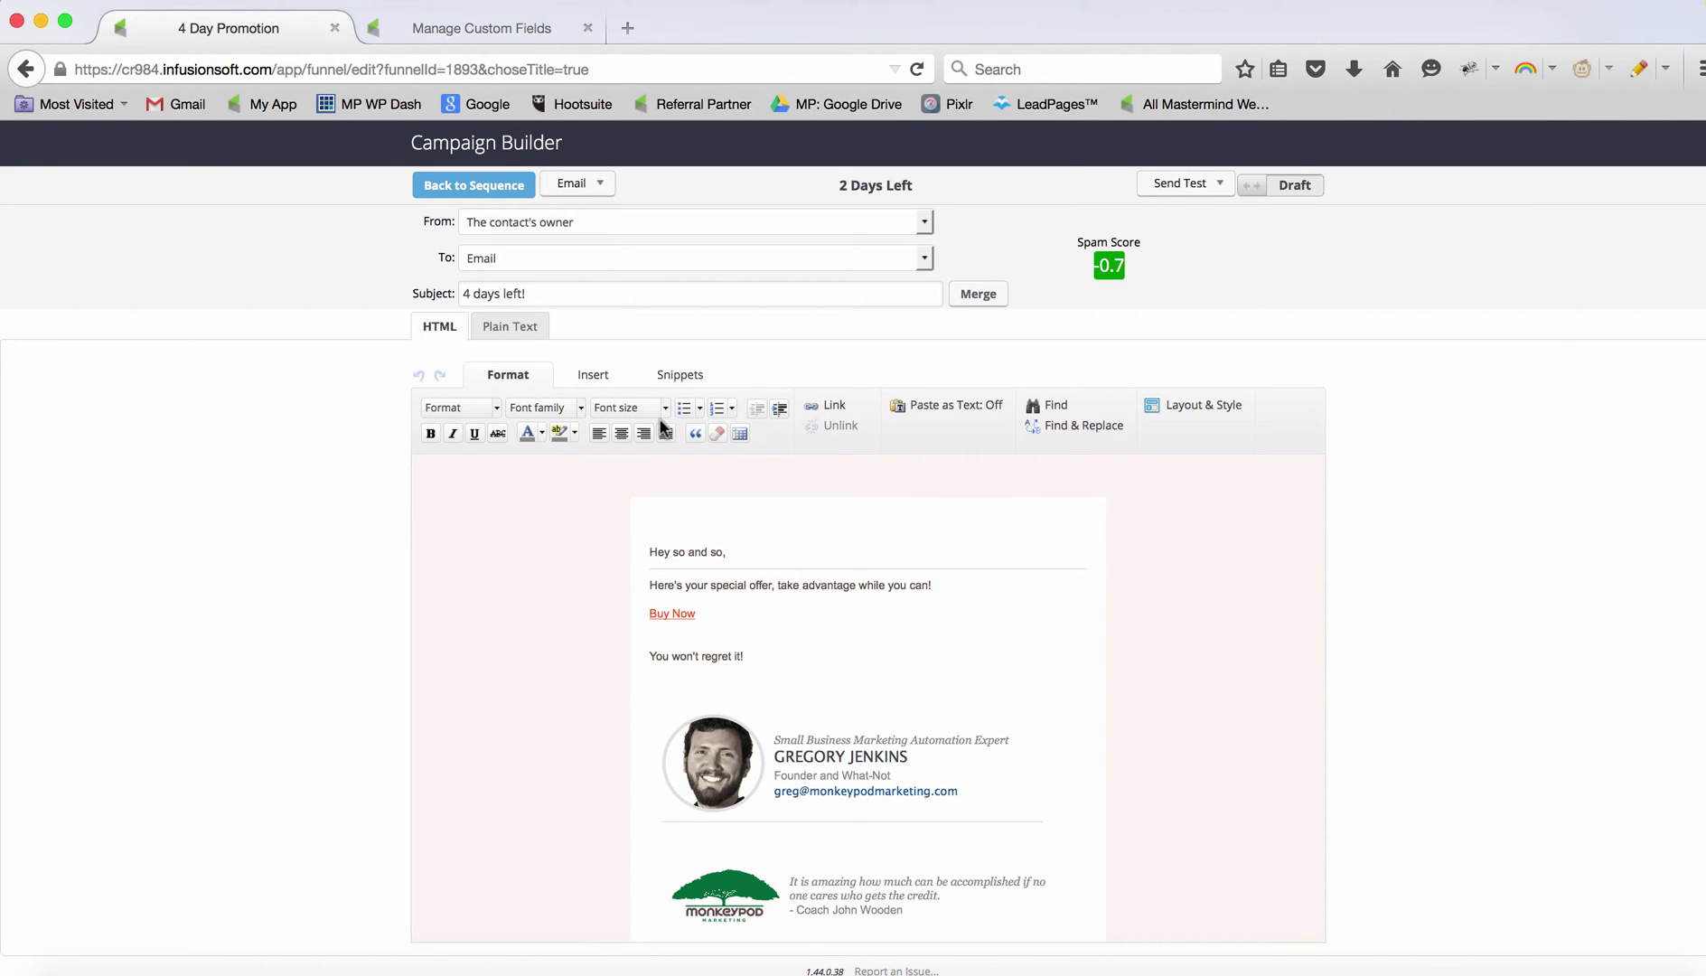
{"action": "key", "text": "BackSpace"}
{"action": "type", "text": "2"}
{"action": "left_click", "coordinate": [1275, 186]}
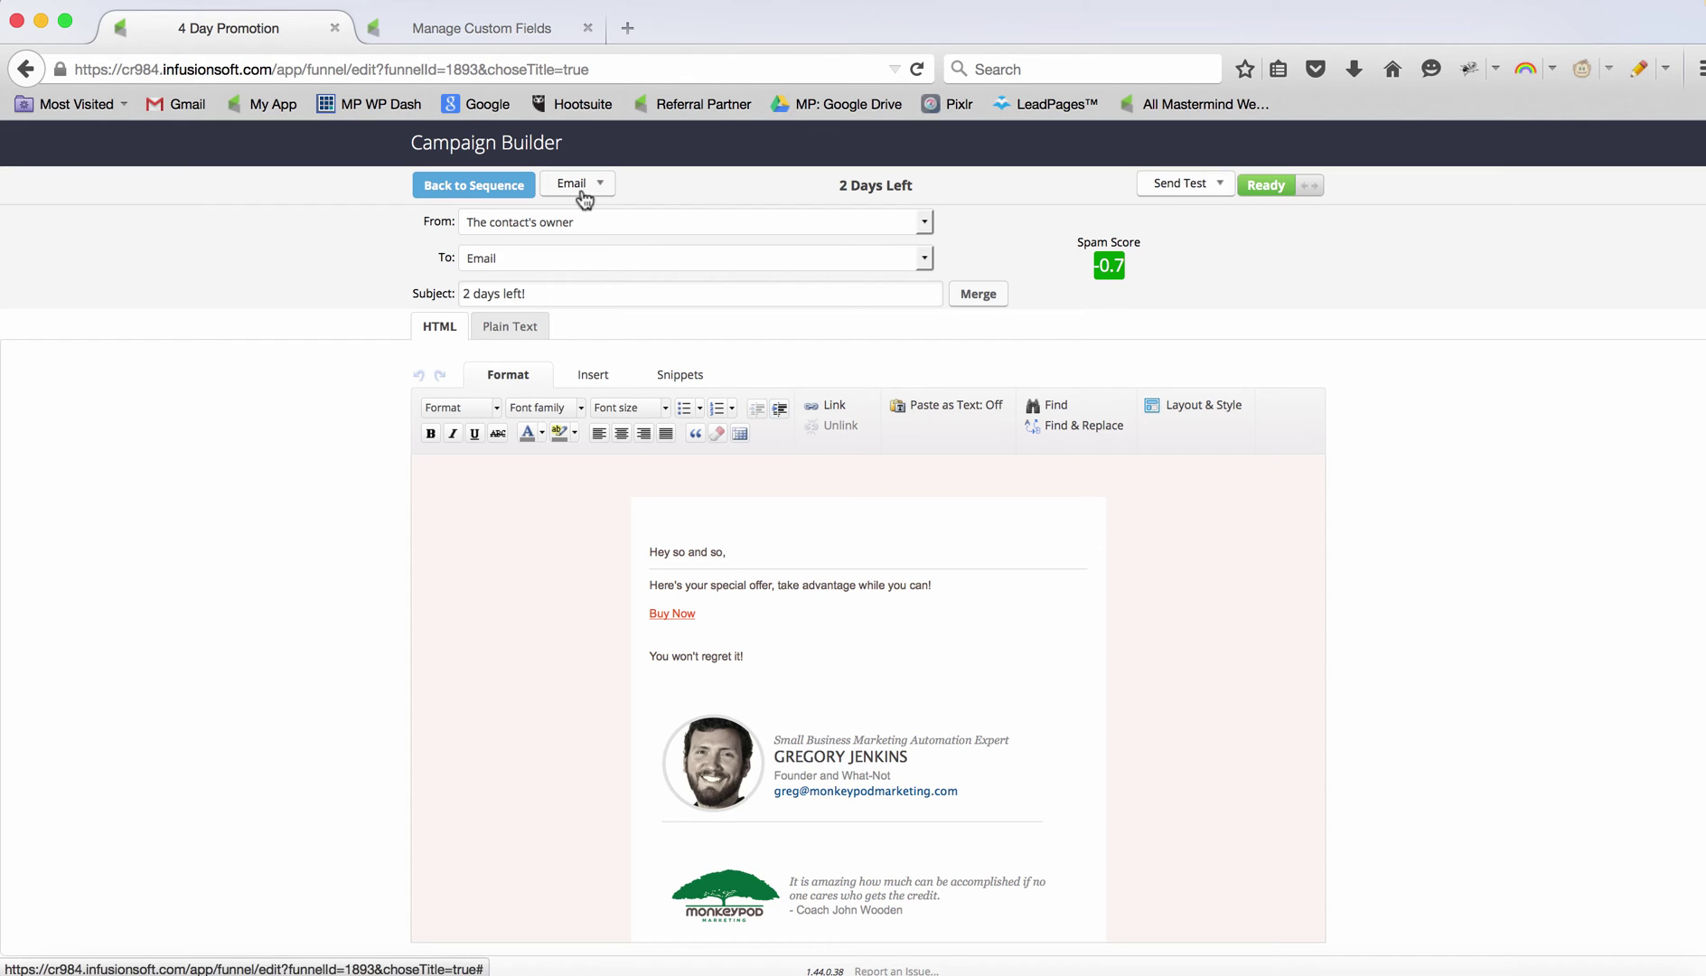
{"action": "left_click", "coordinate": [533, 197]}
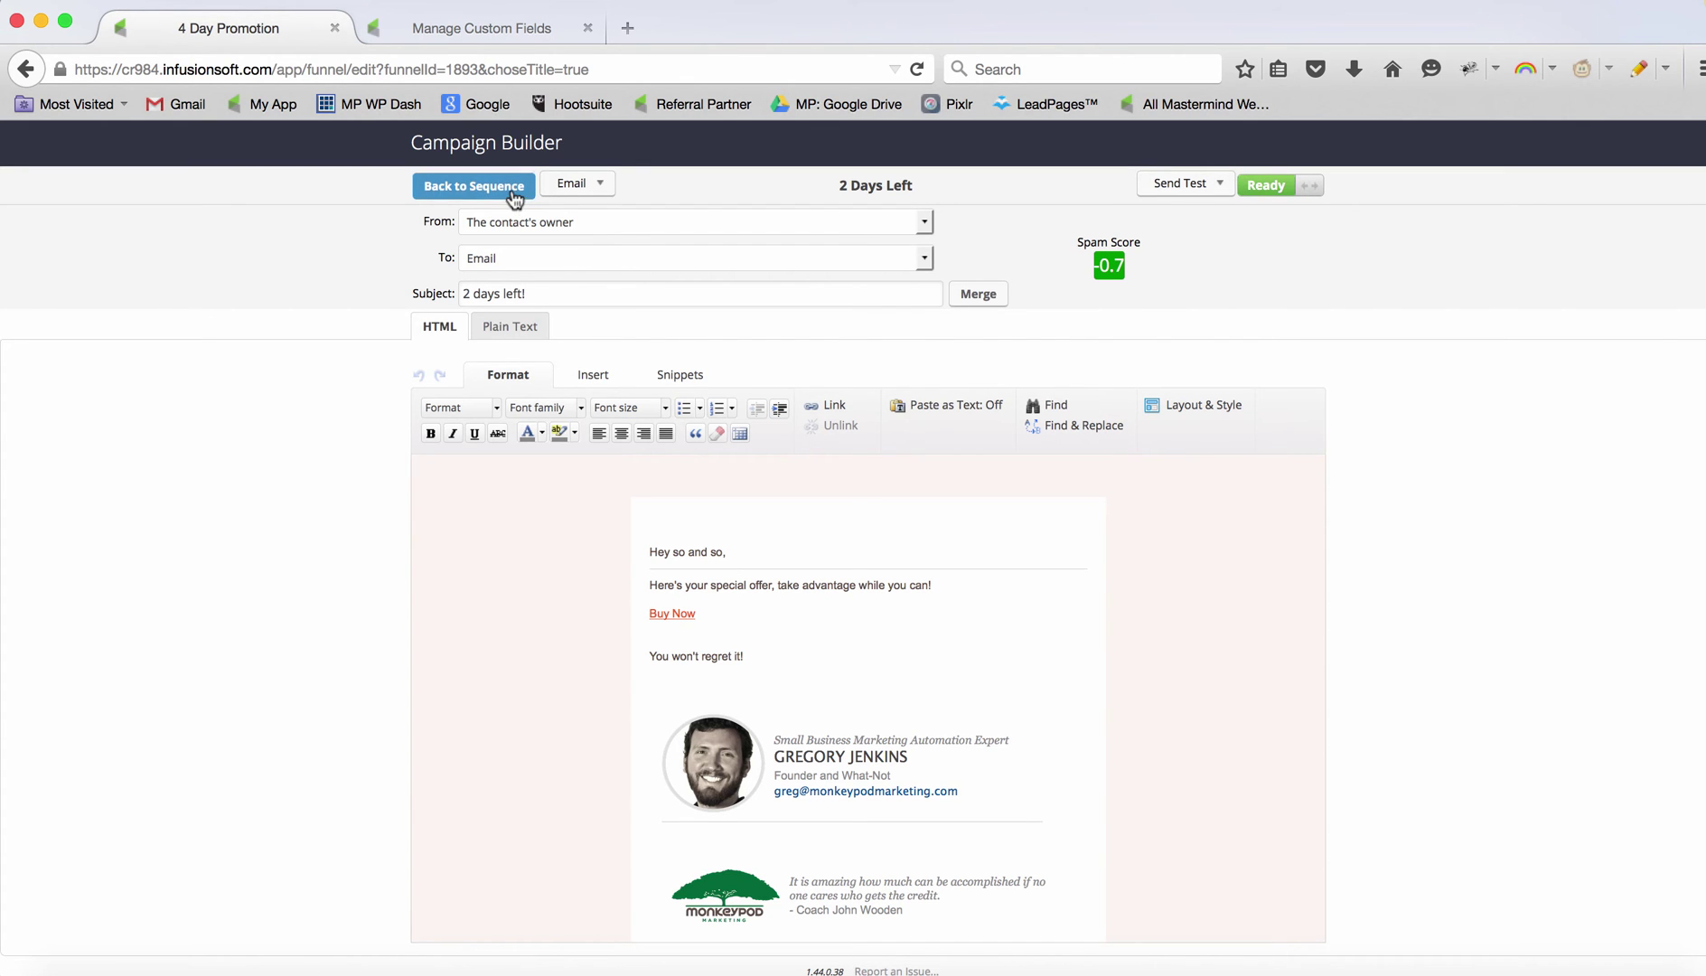
Shift the 1 Days Left email away from the last timer and set that timer to No Delay, running at 12:00 AM.
{"action": "left_click_drag", "start_coordinate": [1121, 327], "coordinate": [1084, 327]}
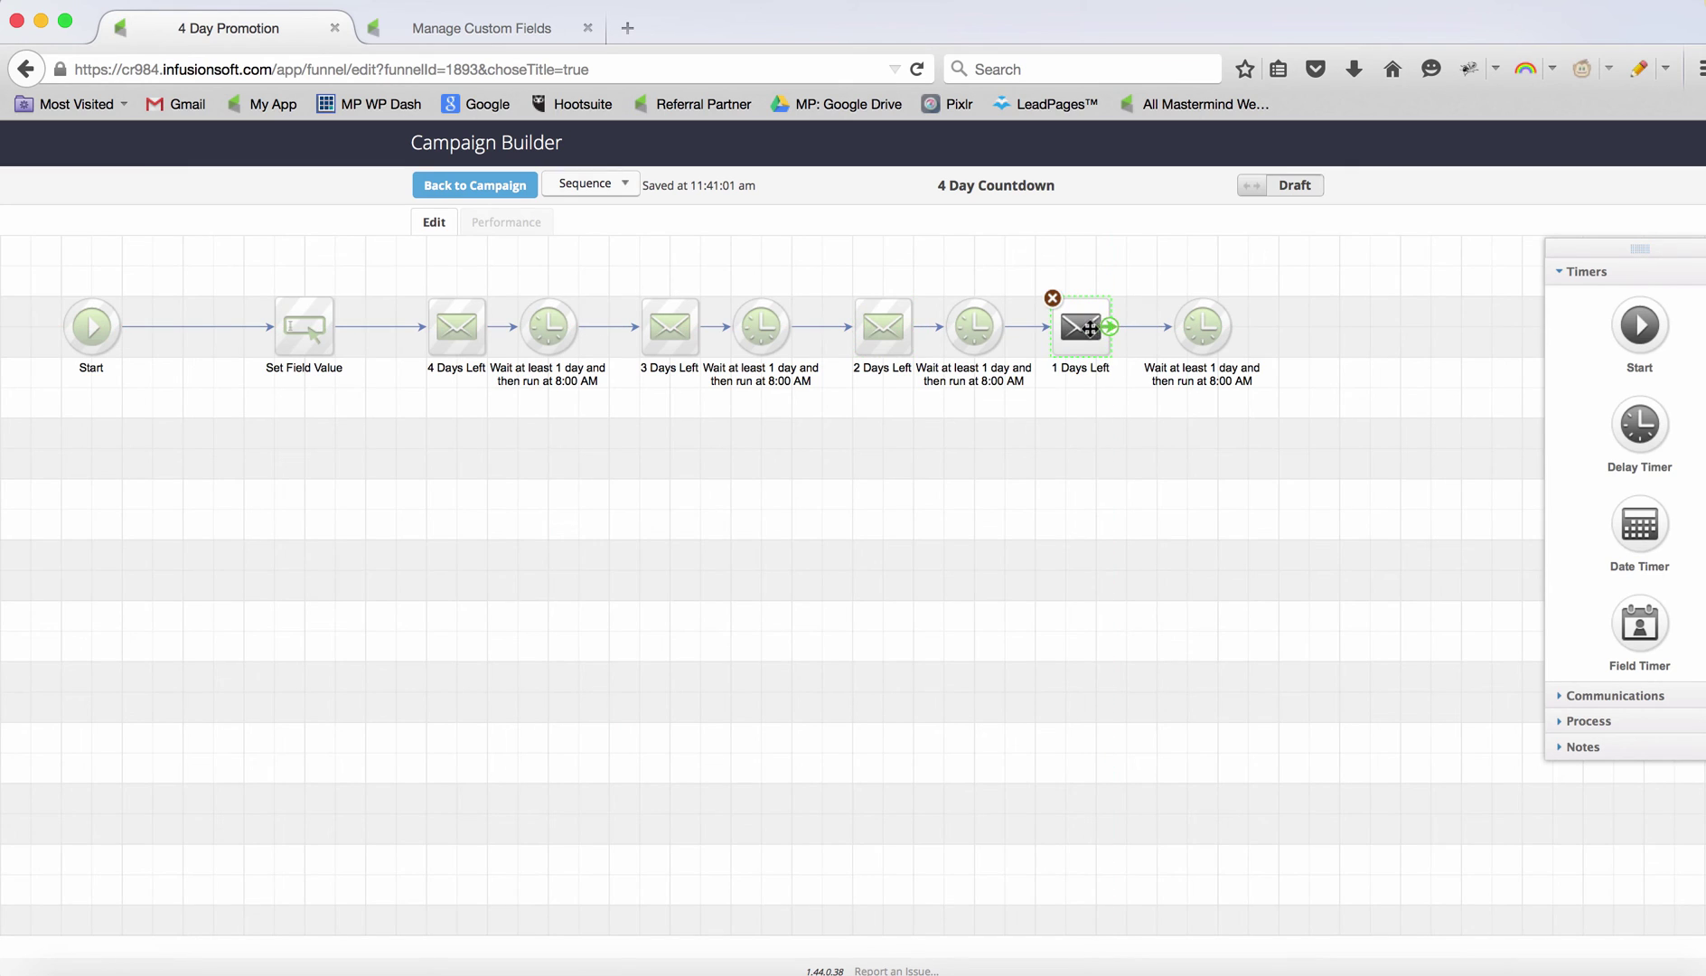
{"action": "double_click", "coordinate": [1207, 327]}
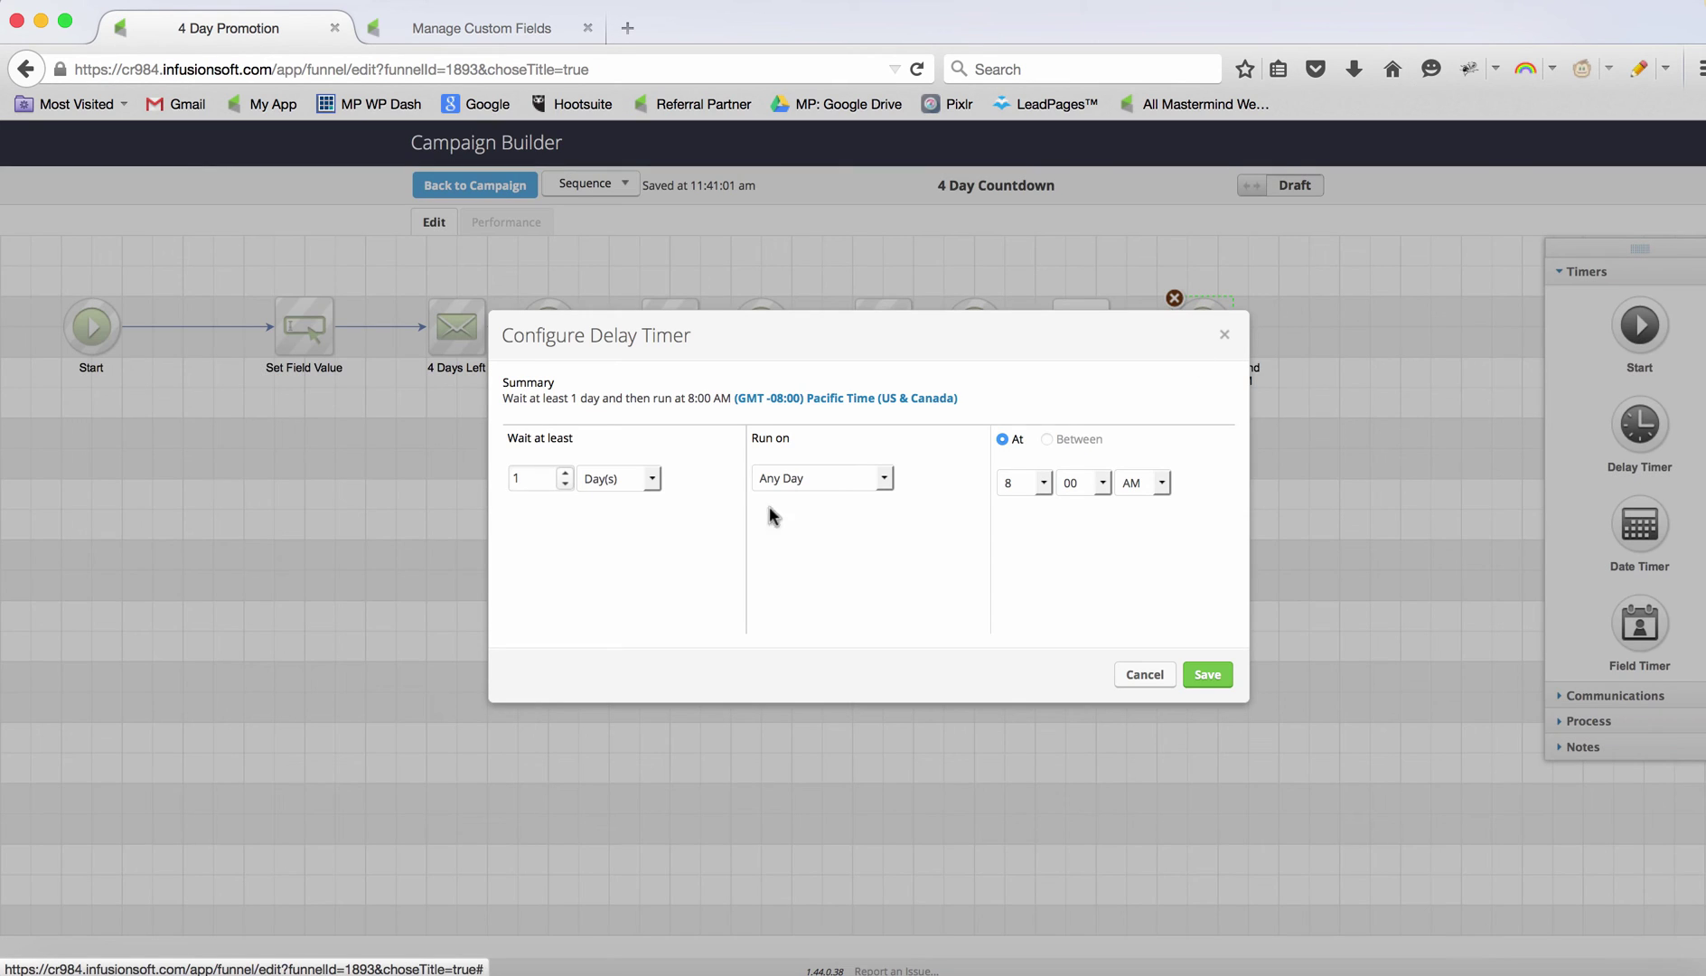
{"action": "left_click", "coordinate": [652, 479]}
{"action": "left_click", "coordinate": [634, 592]}
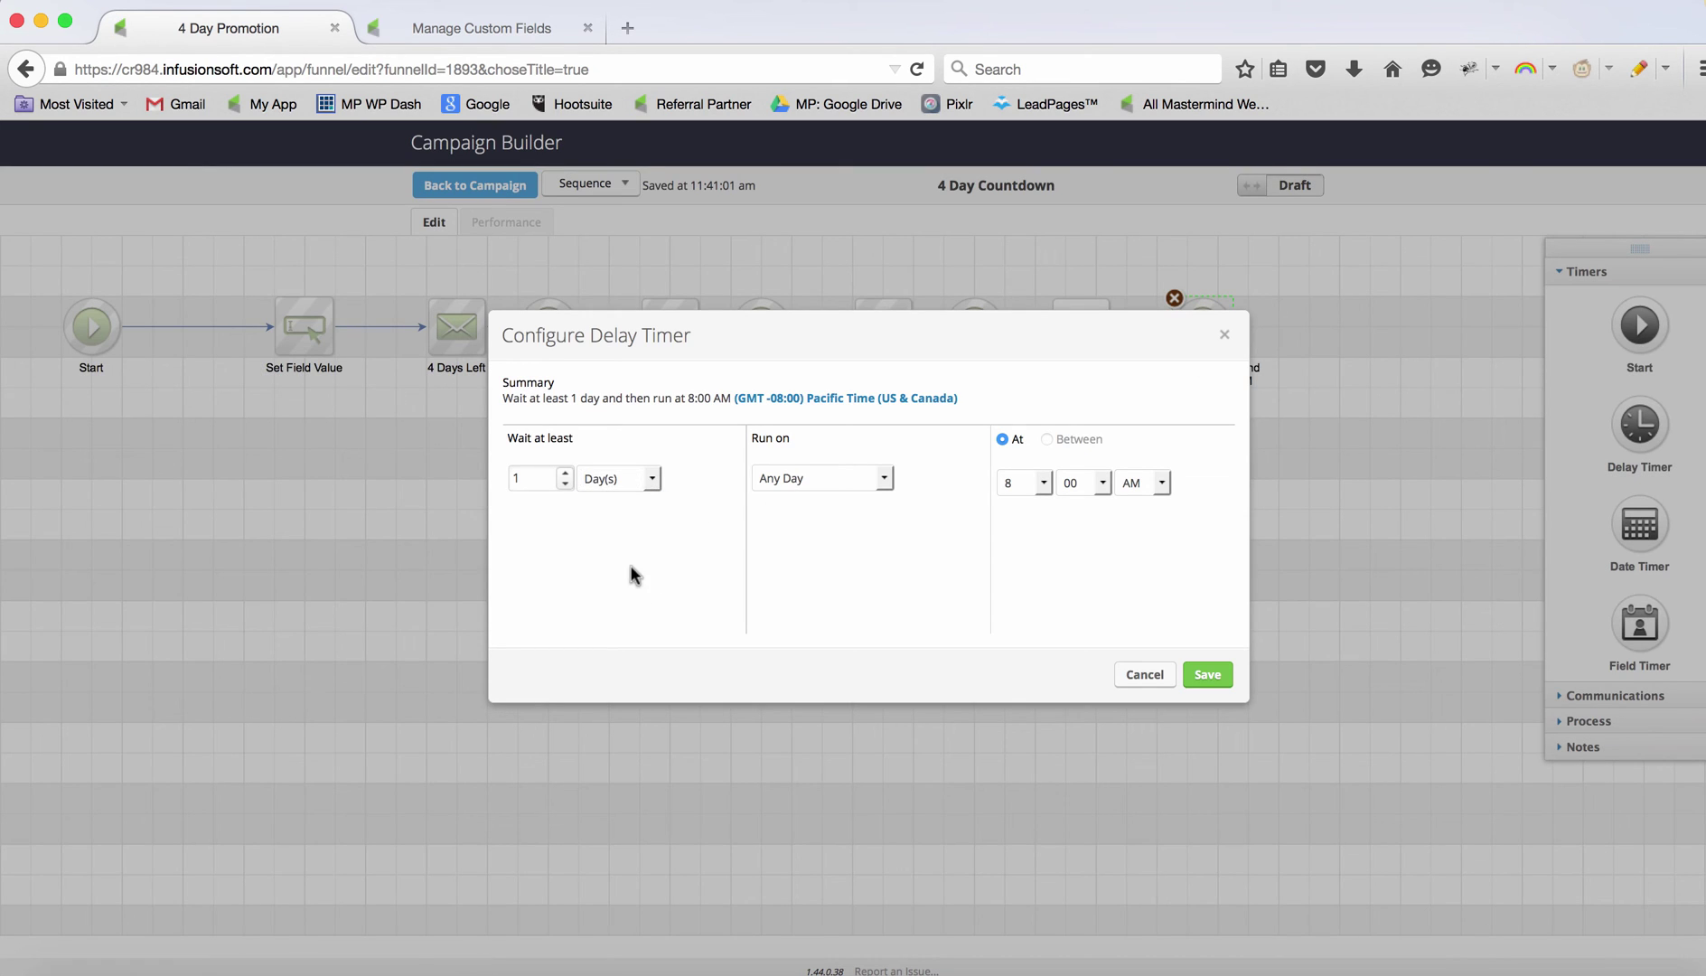
{"action": "left_click", "coordinate": [633, 480]}
{"action": "left_click", "coordinate": [626, 583]}
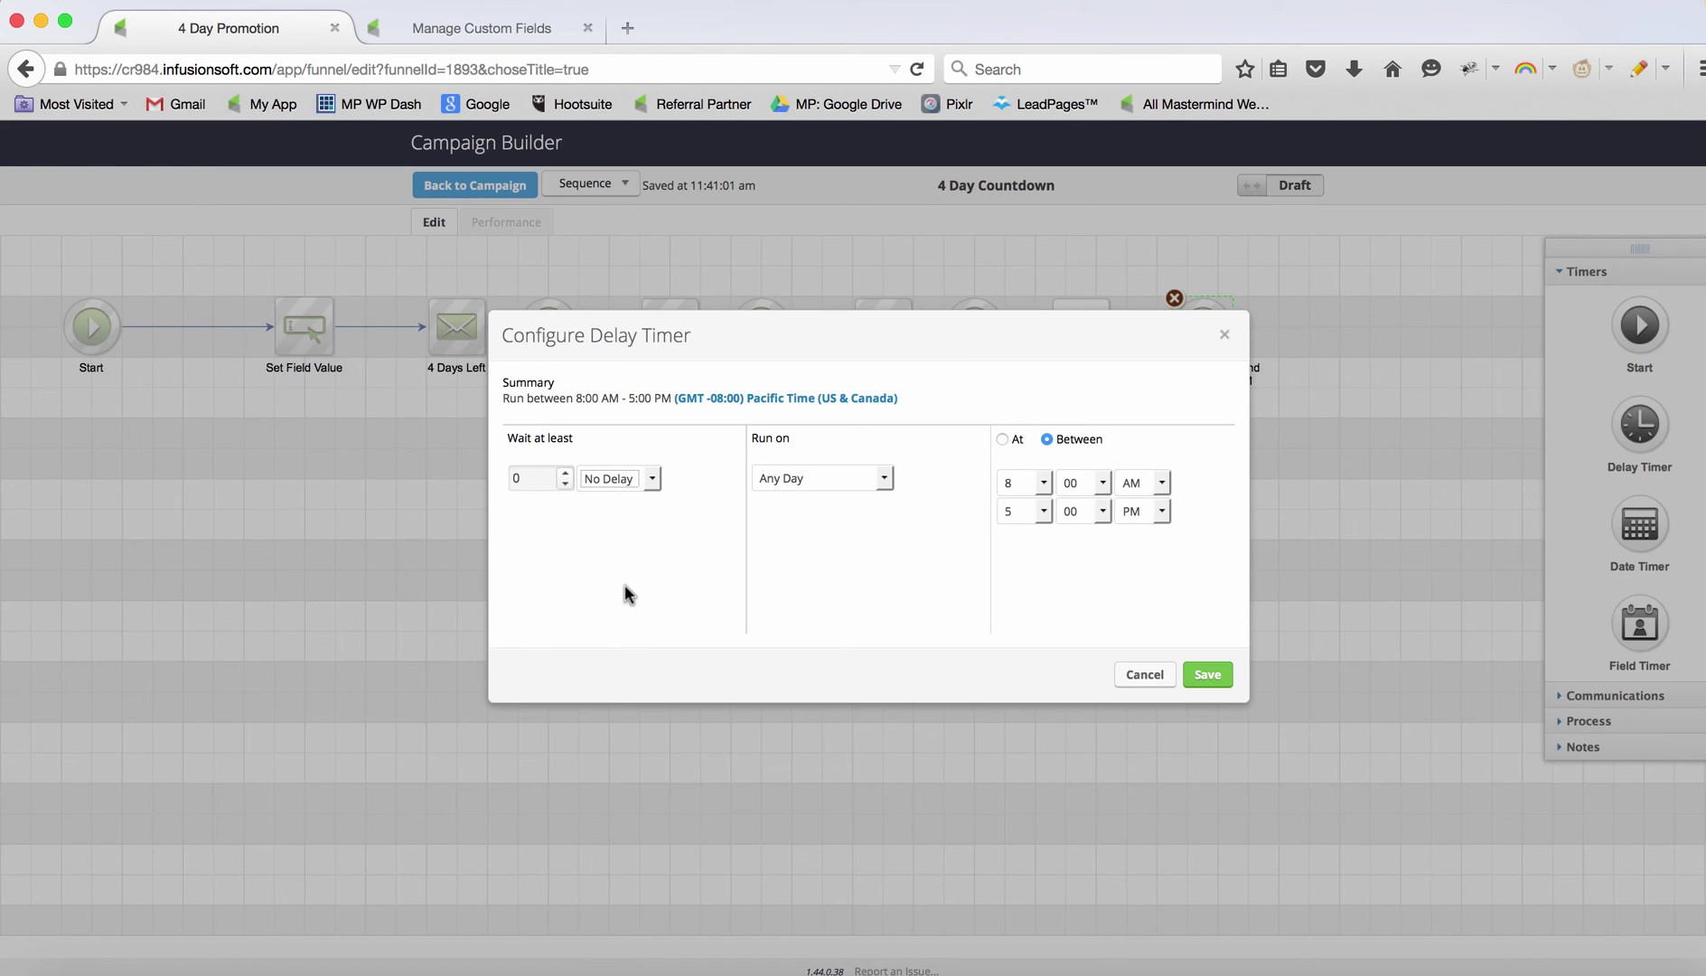
{"action": "left_click", "coordinate": [1003, 441]}
{"action": "left_click", "coordinate": [1026, 482]}
{"action": "left_click", "coordinate": [1019, 505]}
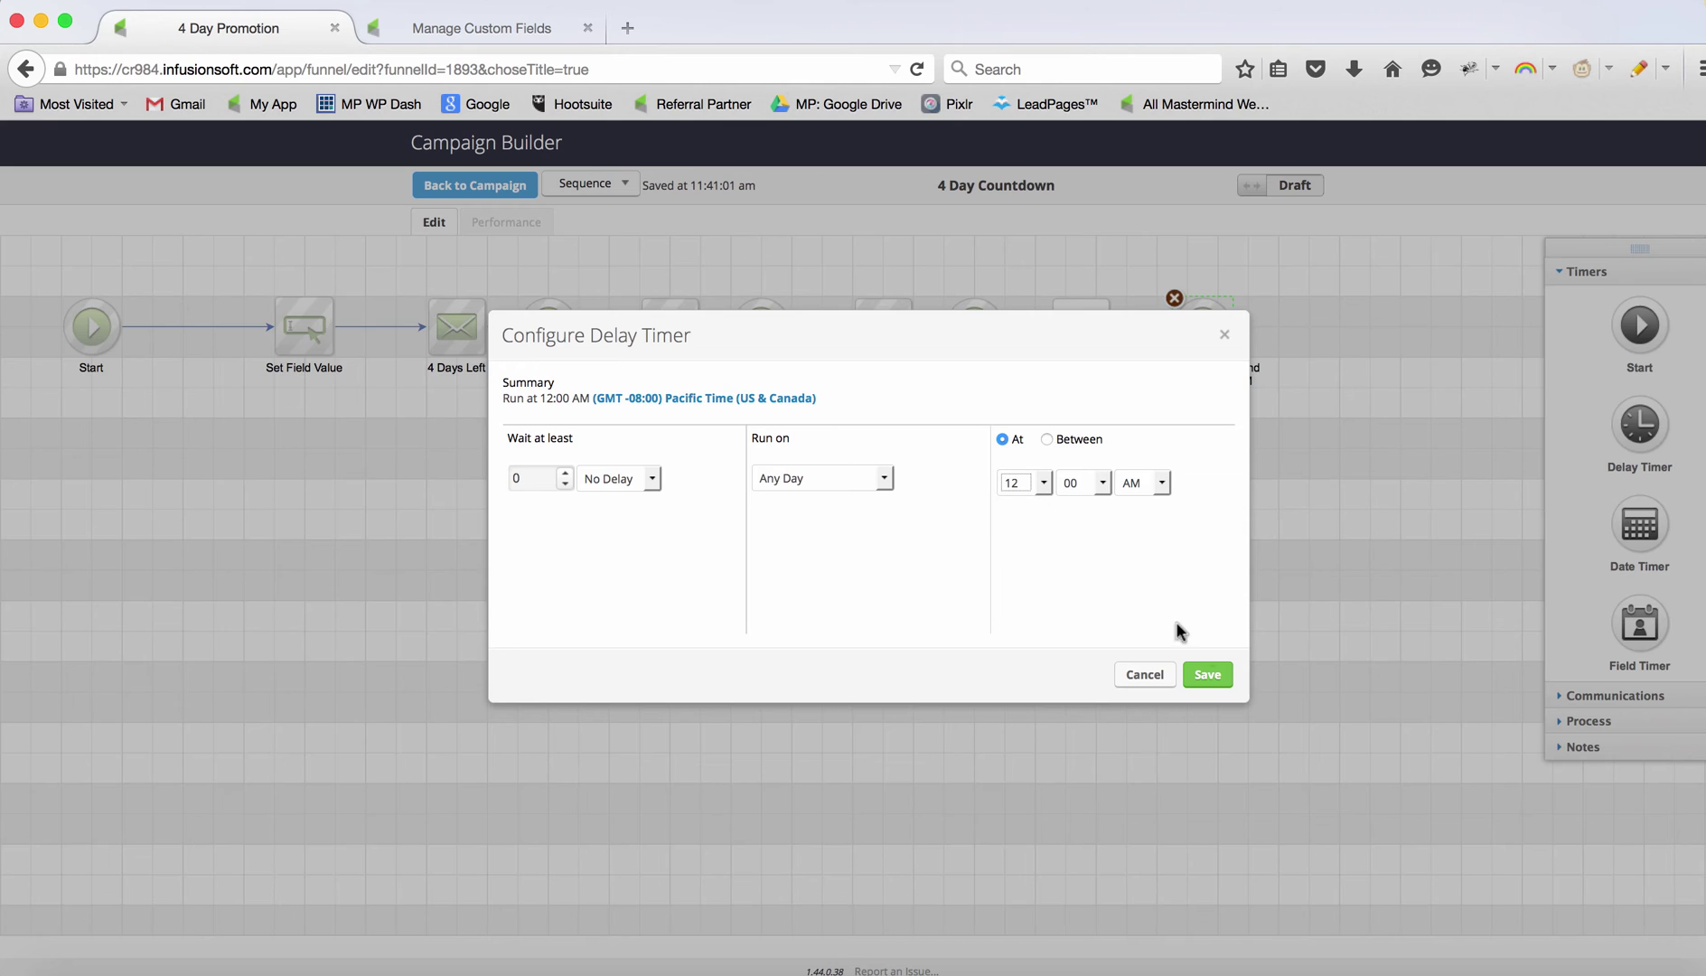
{"action": "left_click", "coordinate": [1220, 676]}
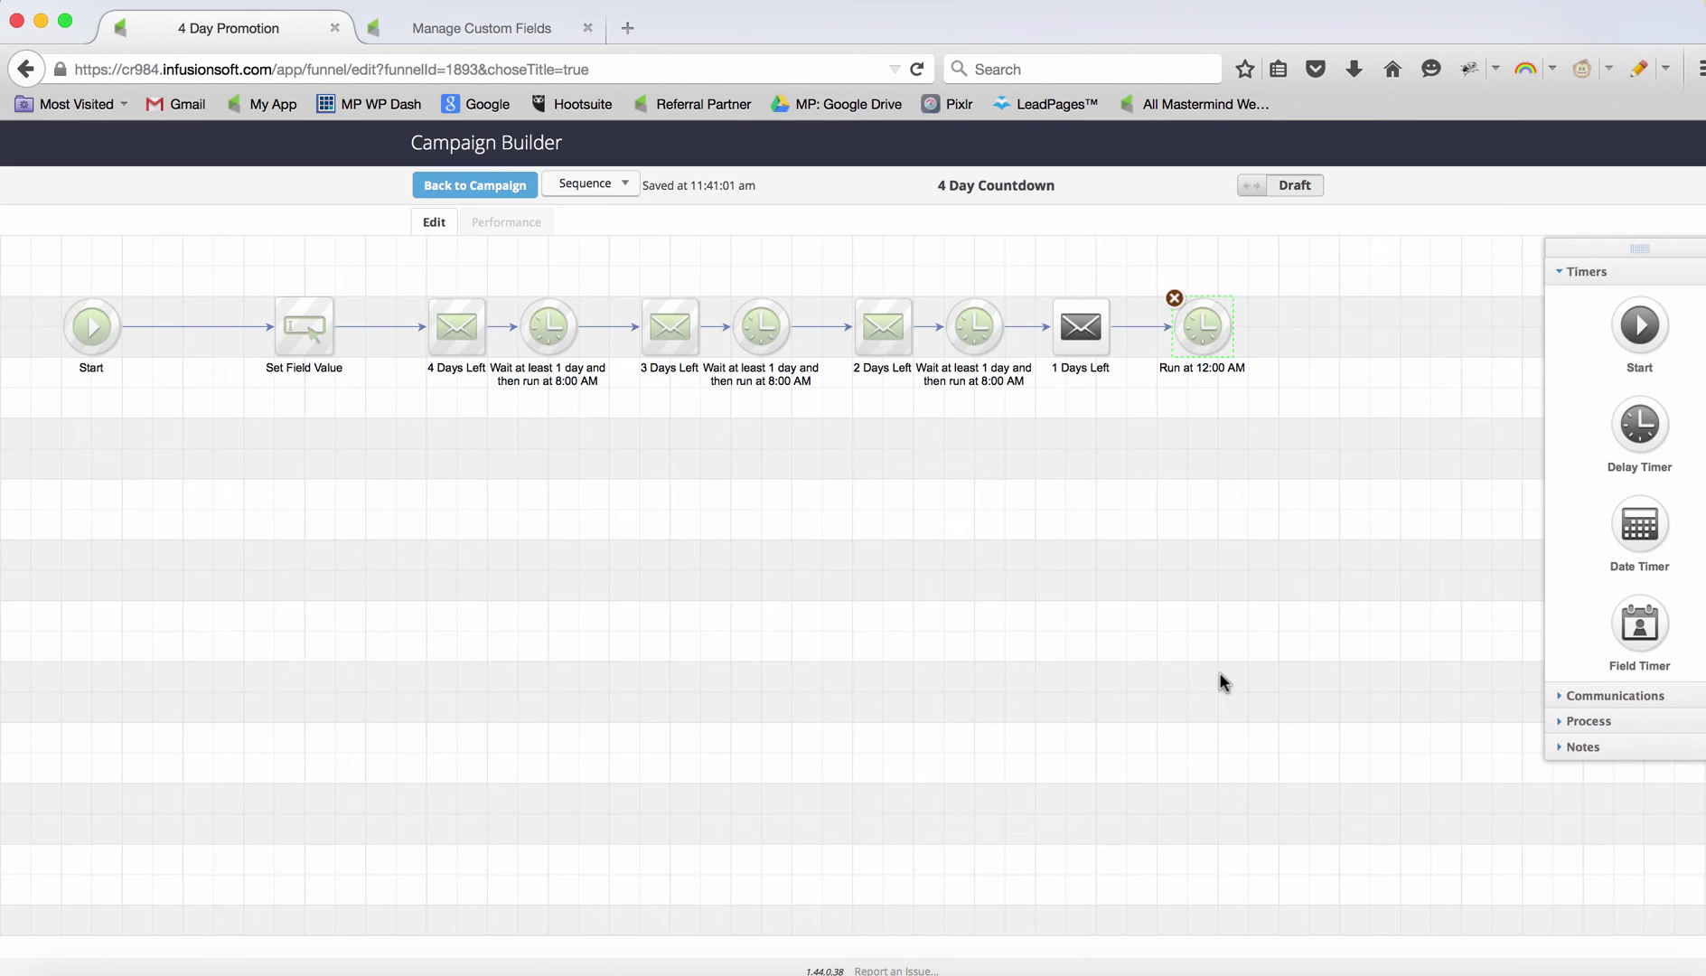
{"action": "left_click", "coordinate": [1085, 352]}
{"action": "left_click", "coordinate": [1186, 338]}
{"action": "left_click", "coordinate": [978, 331]}
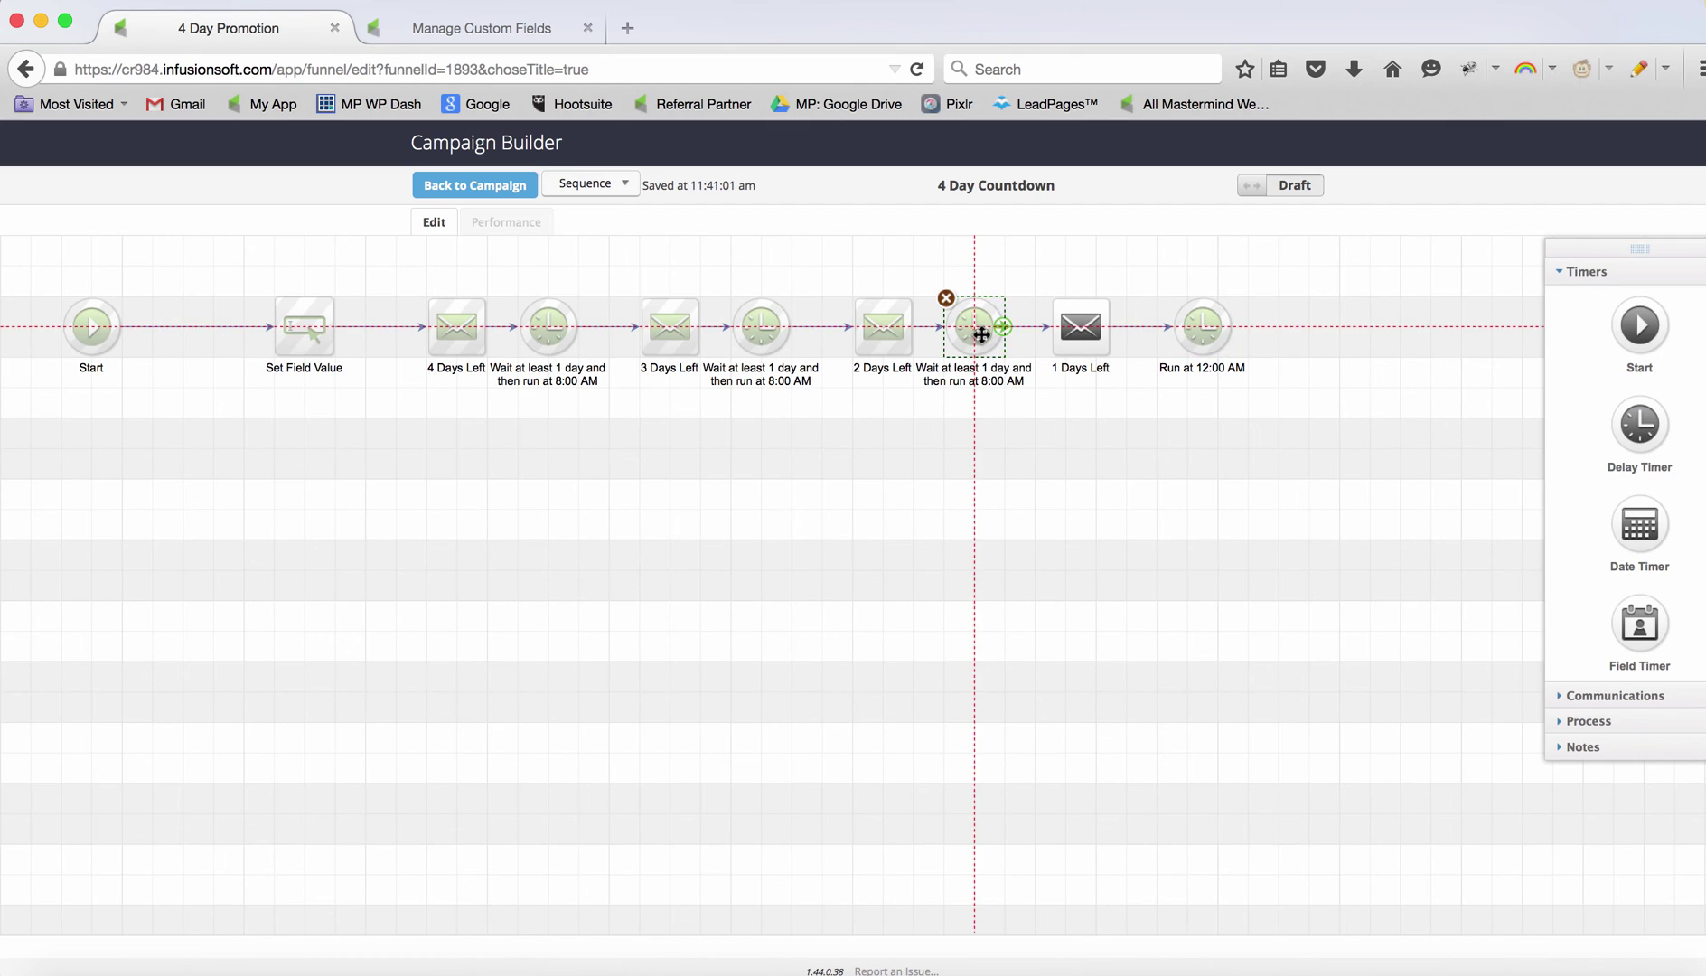
Change the 1 Days Left email's subject to "Last Chance!", mark it Ready and return to the sequence.
{"action": "double_click", "coordinate": [1089, 335]}
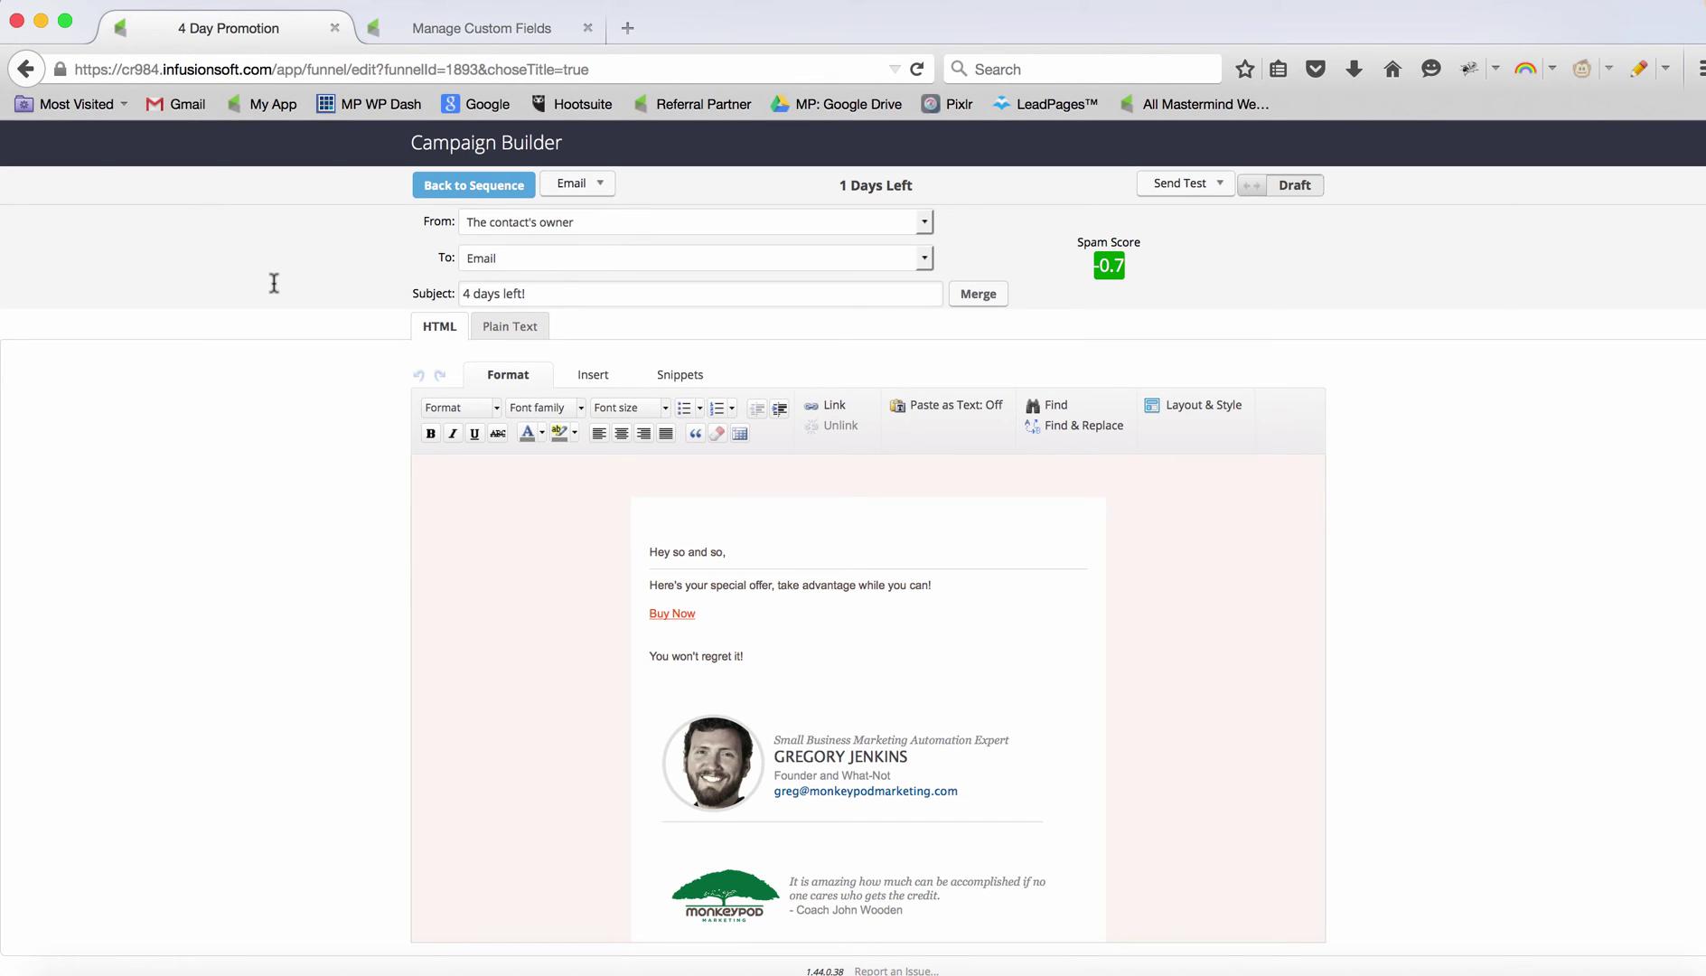
{"action": "key", "text": "super+a"}
{"action": "type", "text": "Las"}
{"action": "left_click", "coordinate": [1252, 195]}
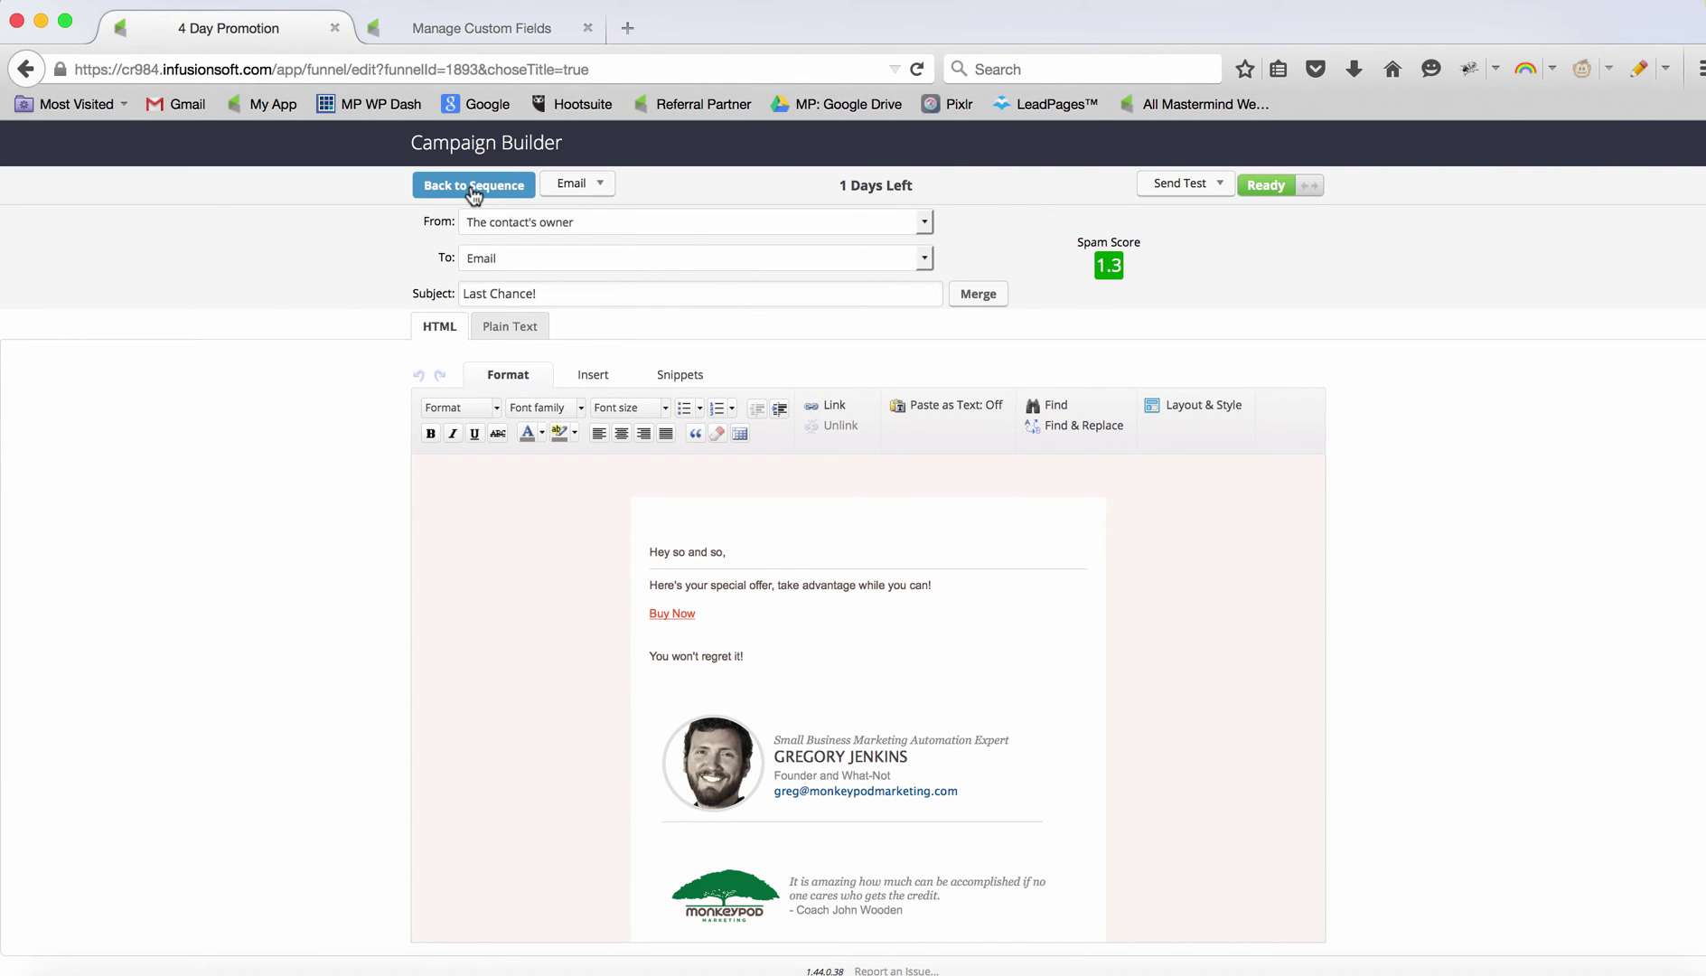
{"action": "left_click", "coordinate": [434, 192]}
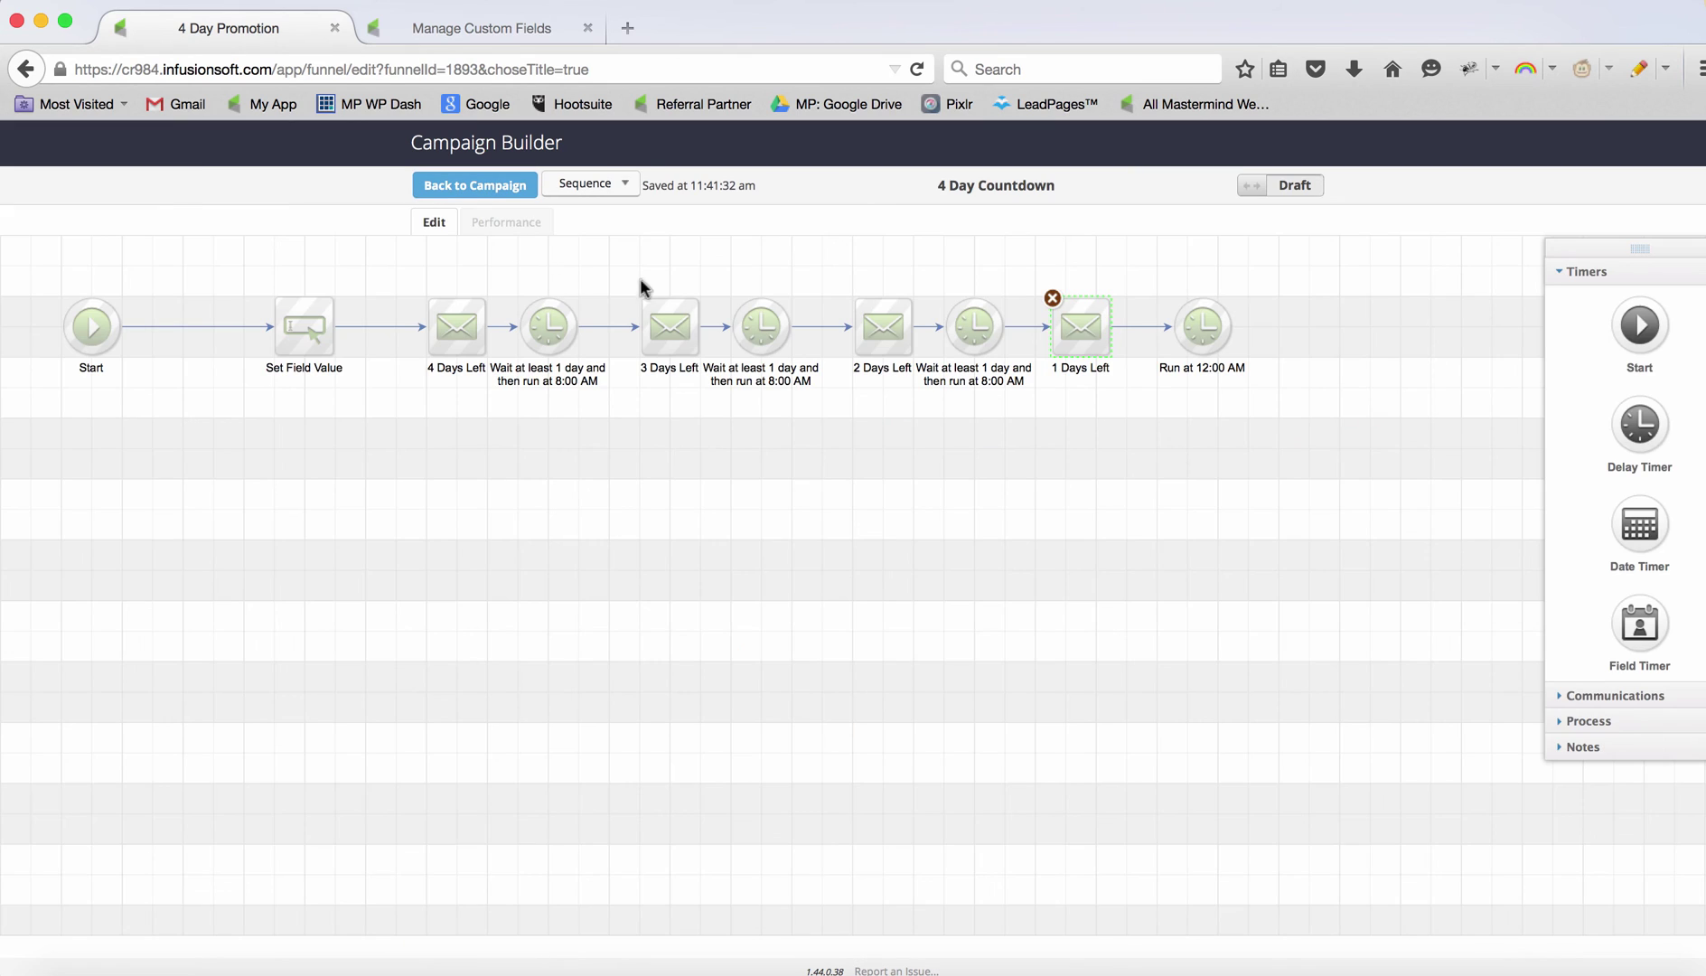
Move the 1 Days Left email and the timer before it closer to the final timer.
{"action": "mouse_move", "coordinate": [1071, 314]}
{"action": "left_click_drag", "start_coordinate": [1071, 314], "coordinate": [1101, 314]}
{"action": "left_click_drag", "start_coordinate": [981, 327], "coordinate": [1006, 327]}
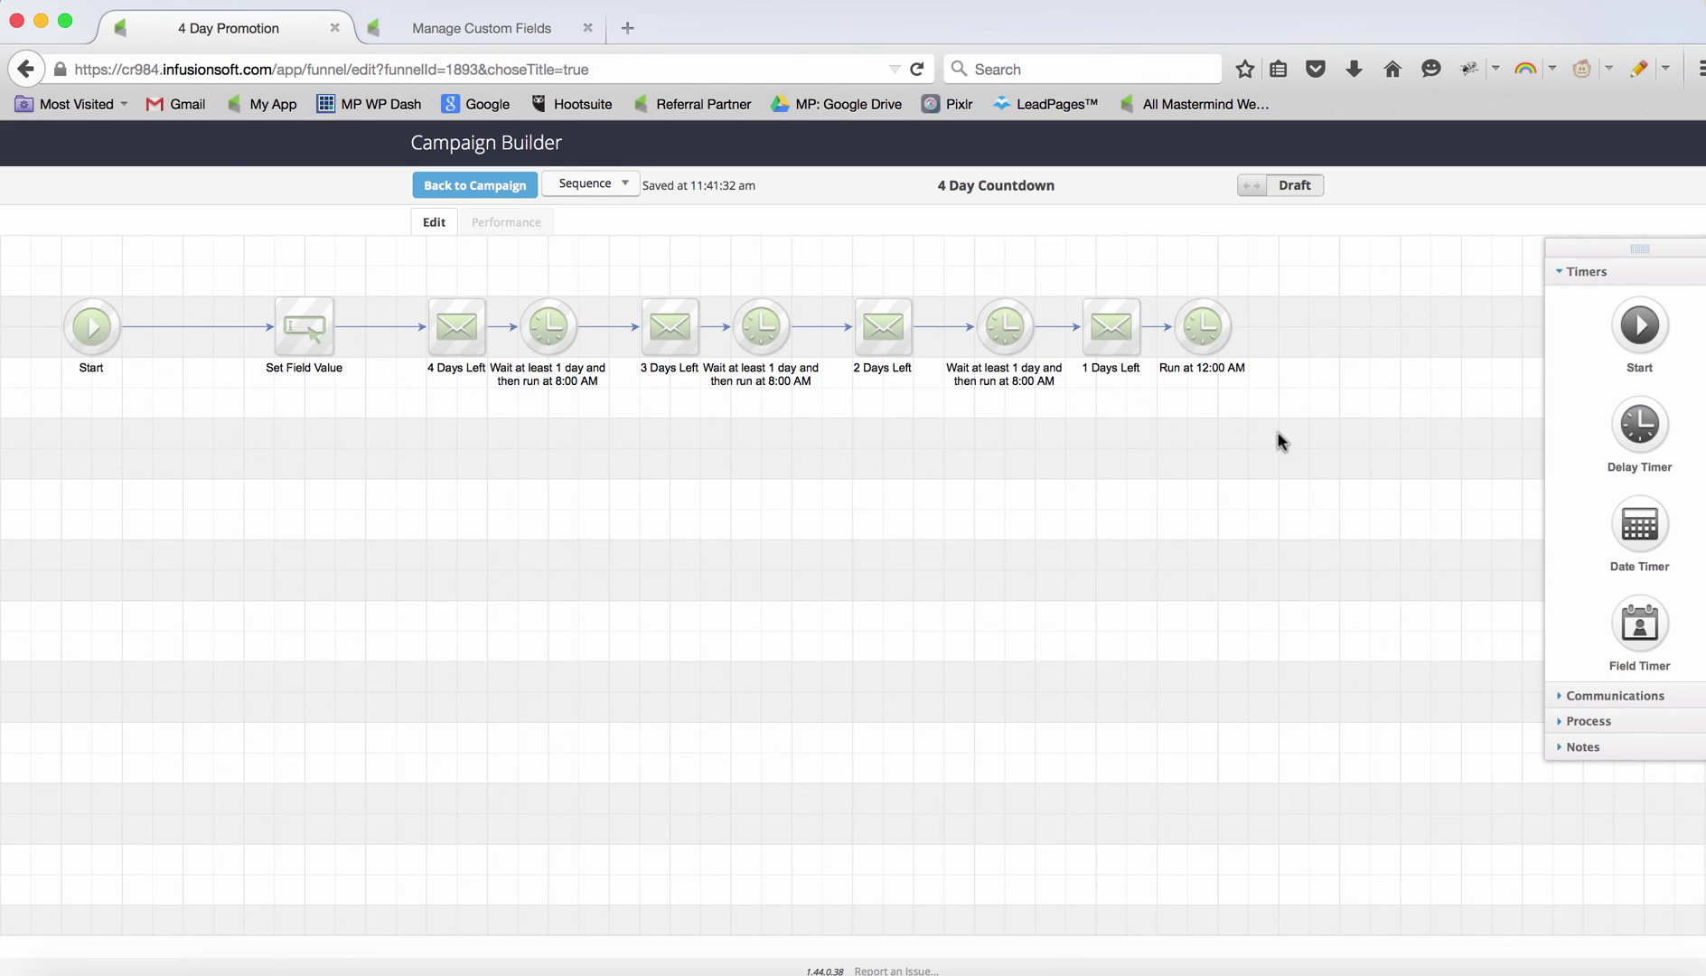
Add a Set Field Value process at the end of the sequence and connect the 12:00 AM timer to it.
{"action": "left_click", "coordinate": [1595, 692]}
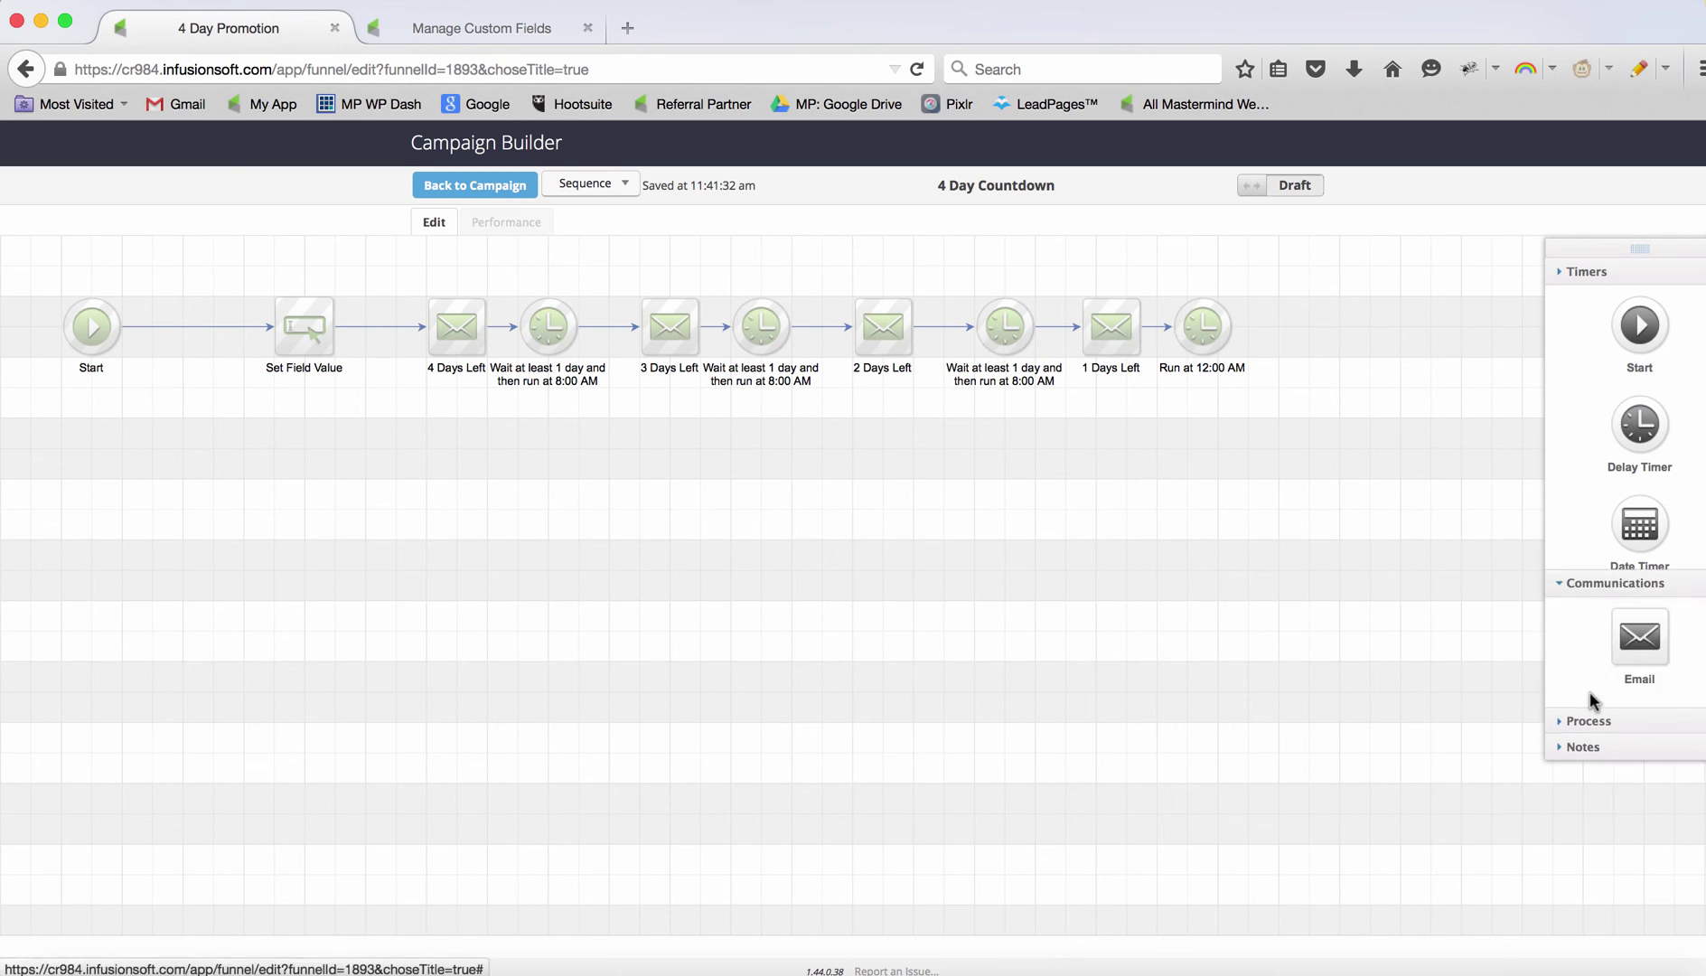
{"action": "left_click", "coordinate": [1638, 730]}
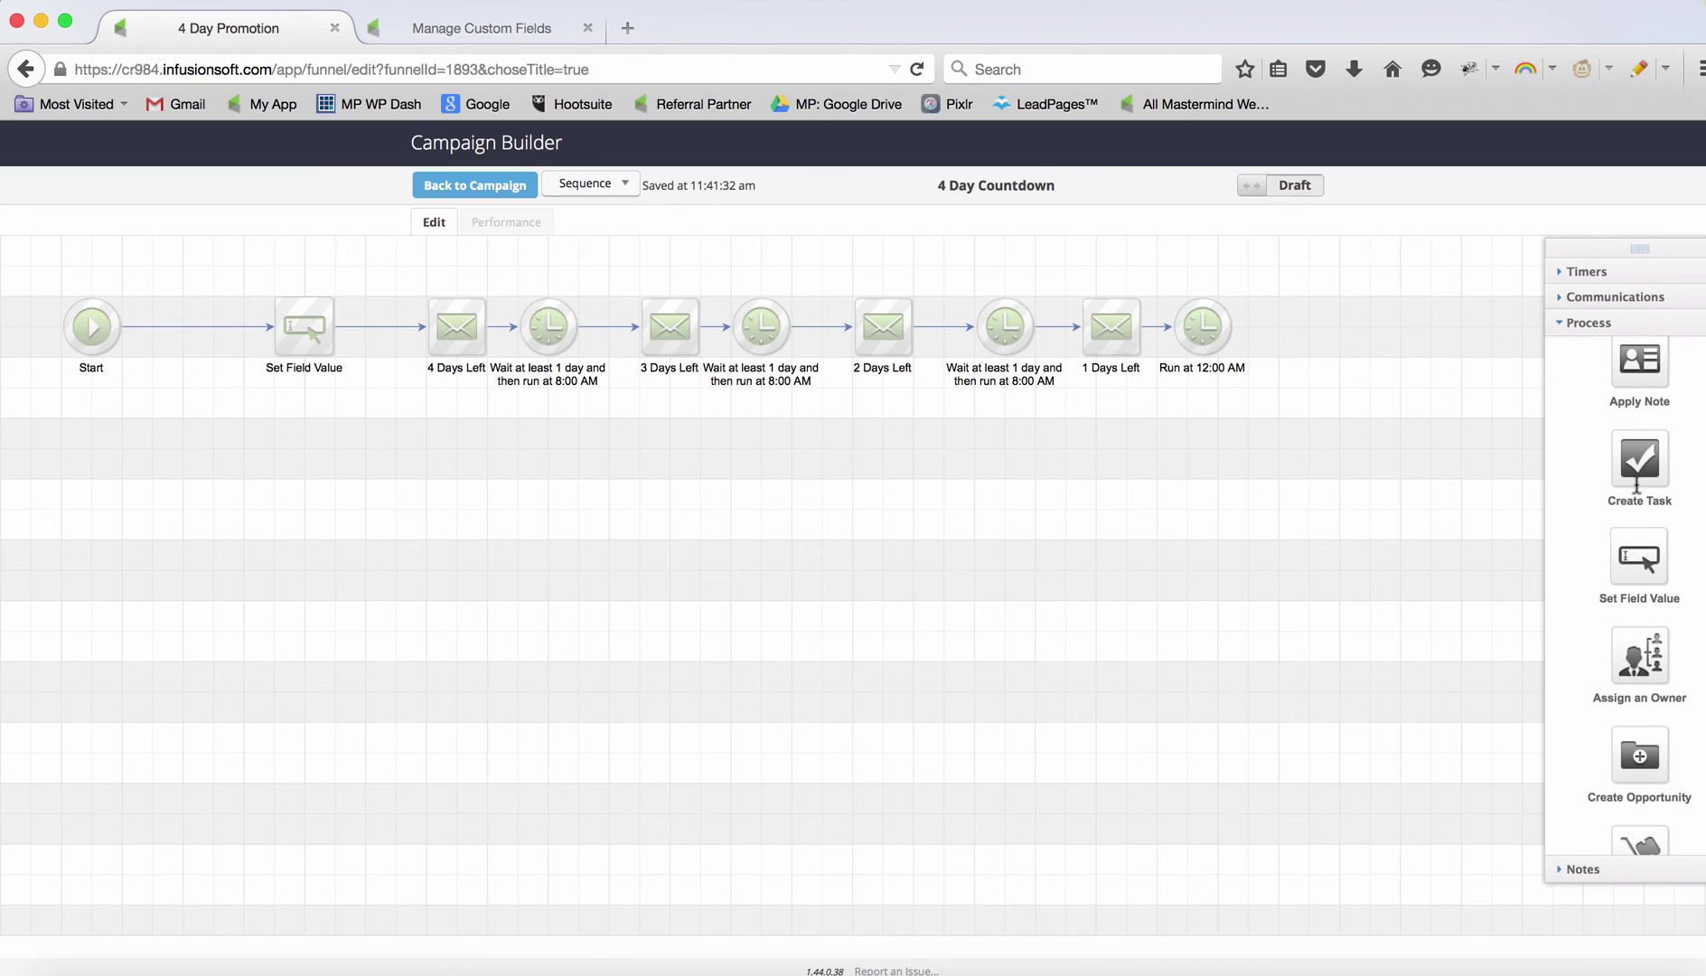
{"action": "left_click_drag", "start_coordinate": [1640, 578], "coordinate": [1316, 320]}
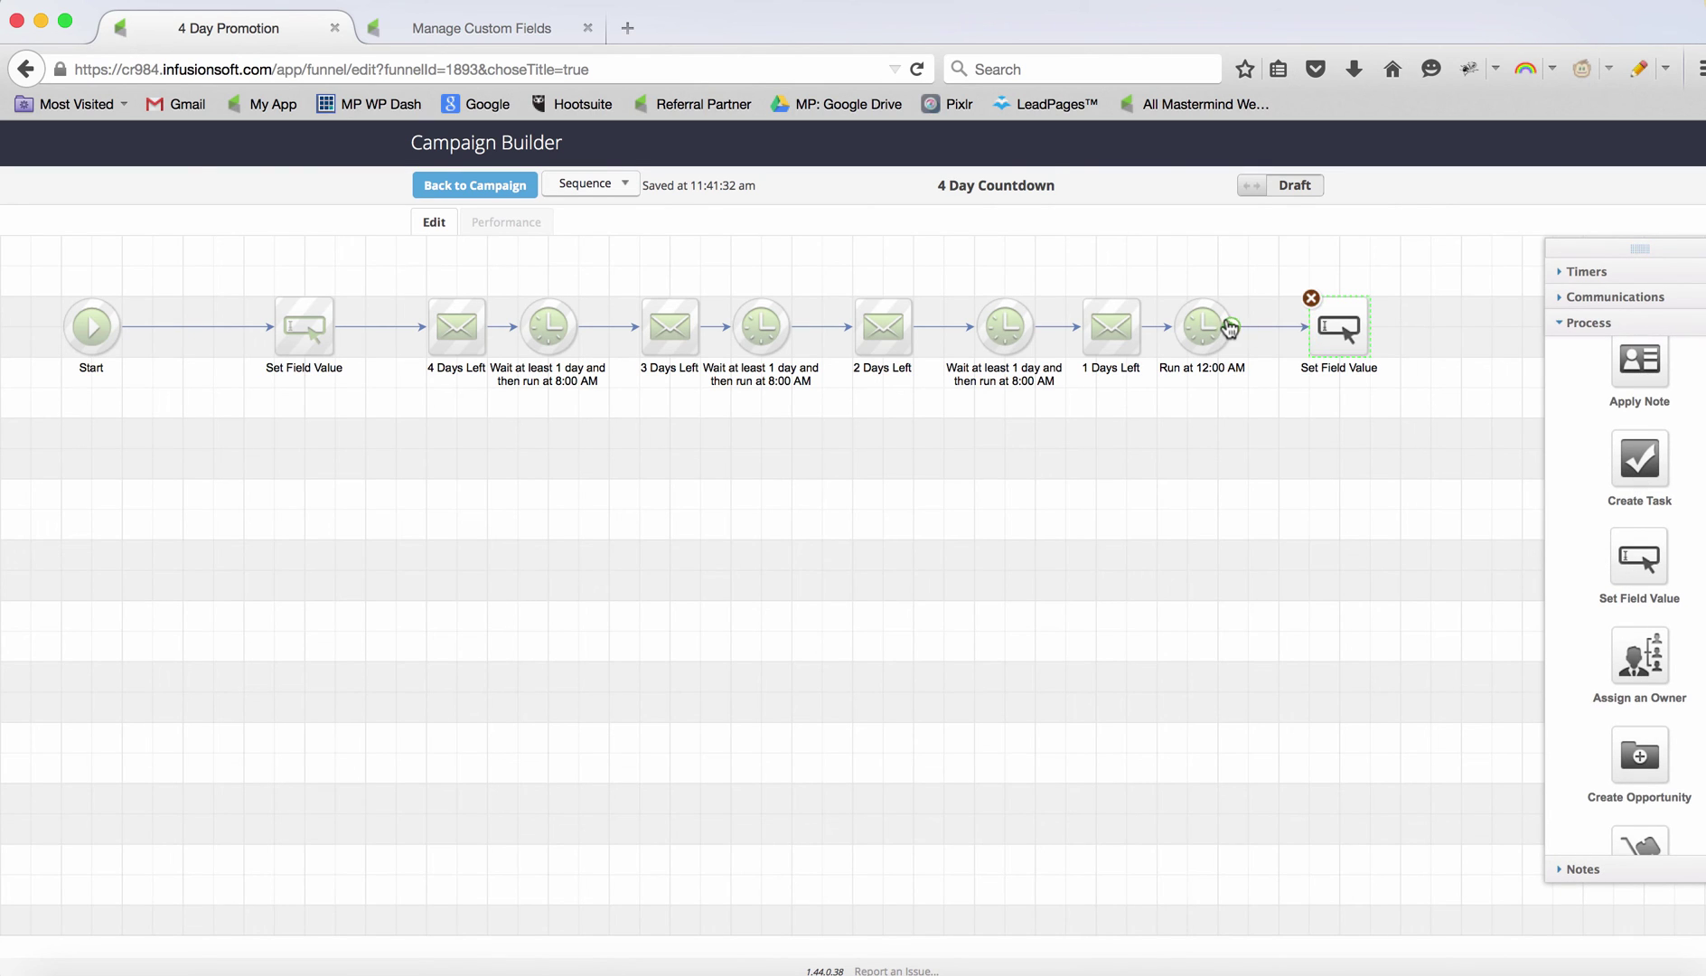
{"action": "double_click", "coordinate": [1331, 336]}
{"action": "left_click", "coordinate": [722, 274]}
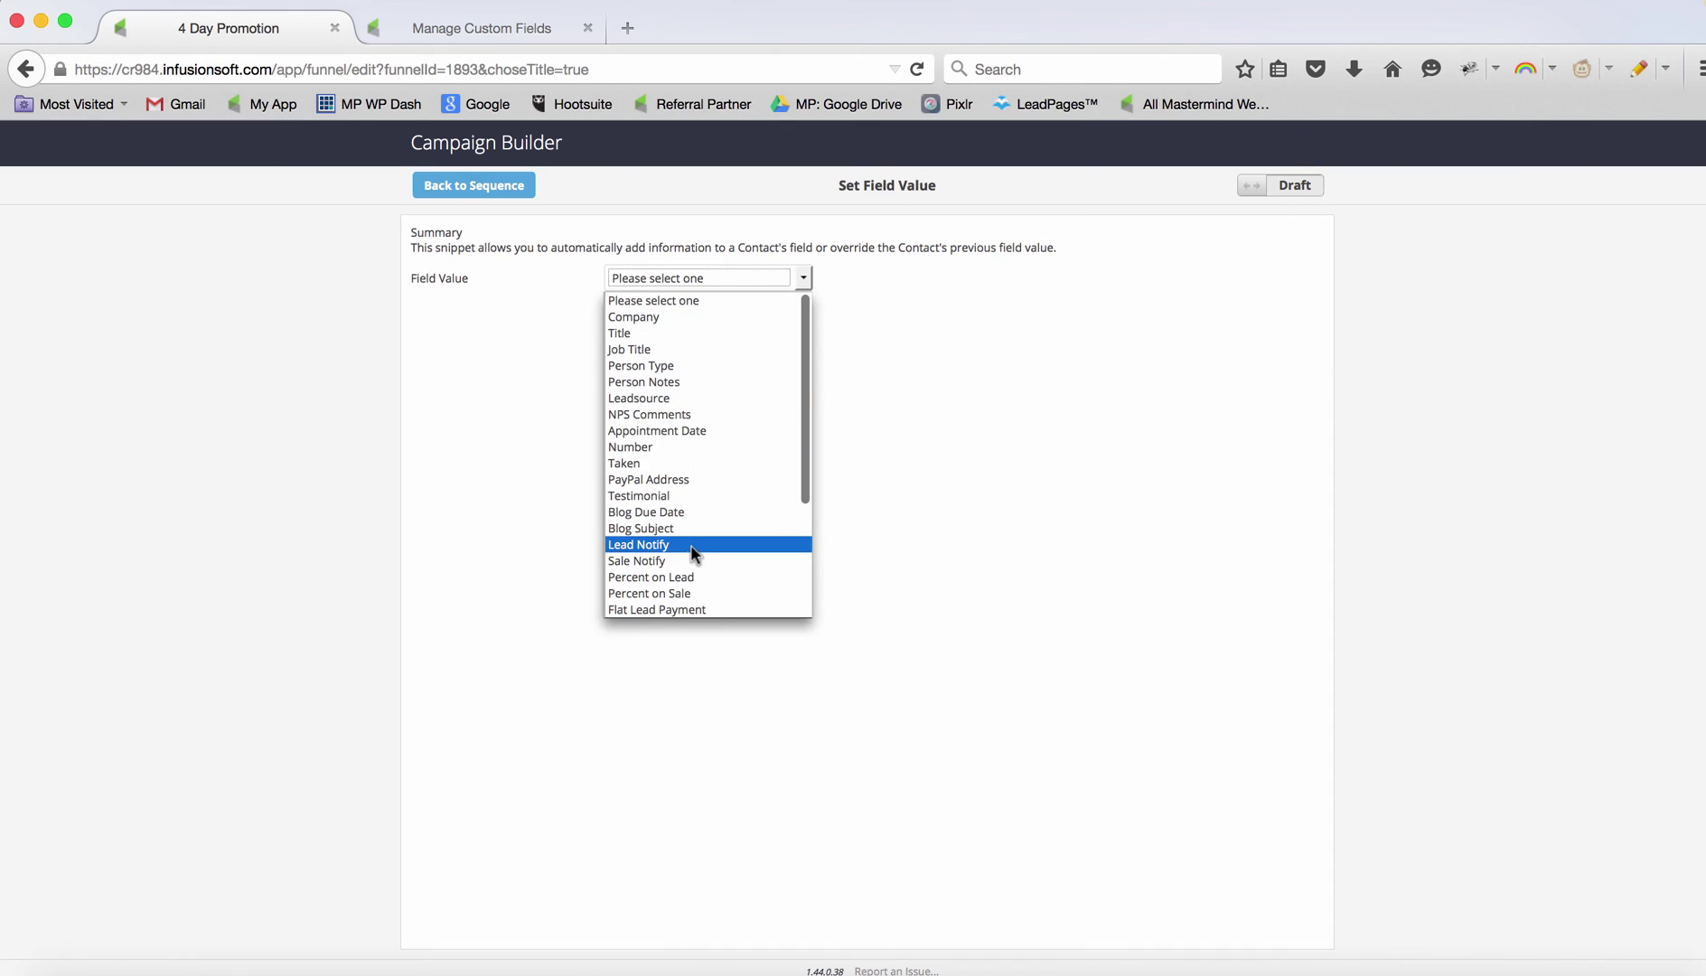
{"action": "scroll", "coordinate": [688, 565], "scroll_direction": "down", "scroll_amount": 3}
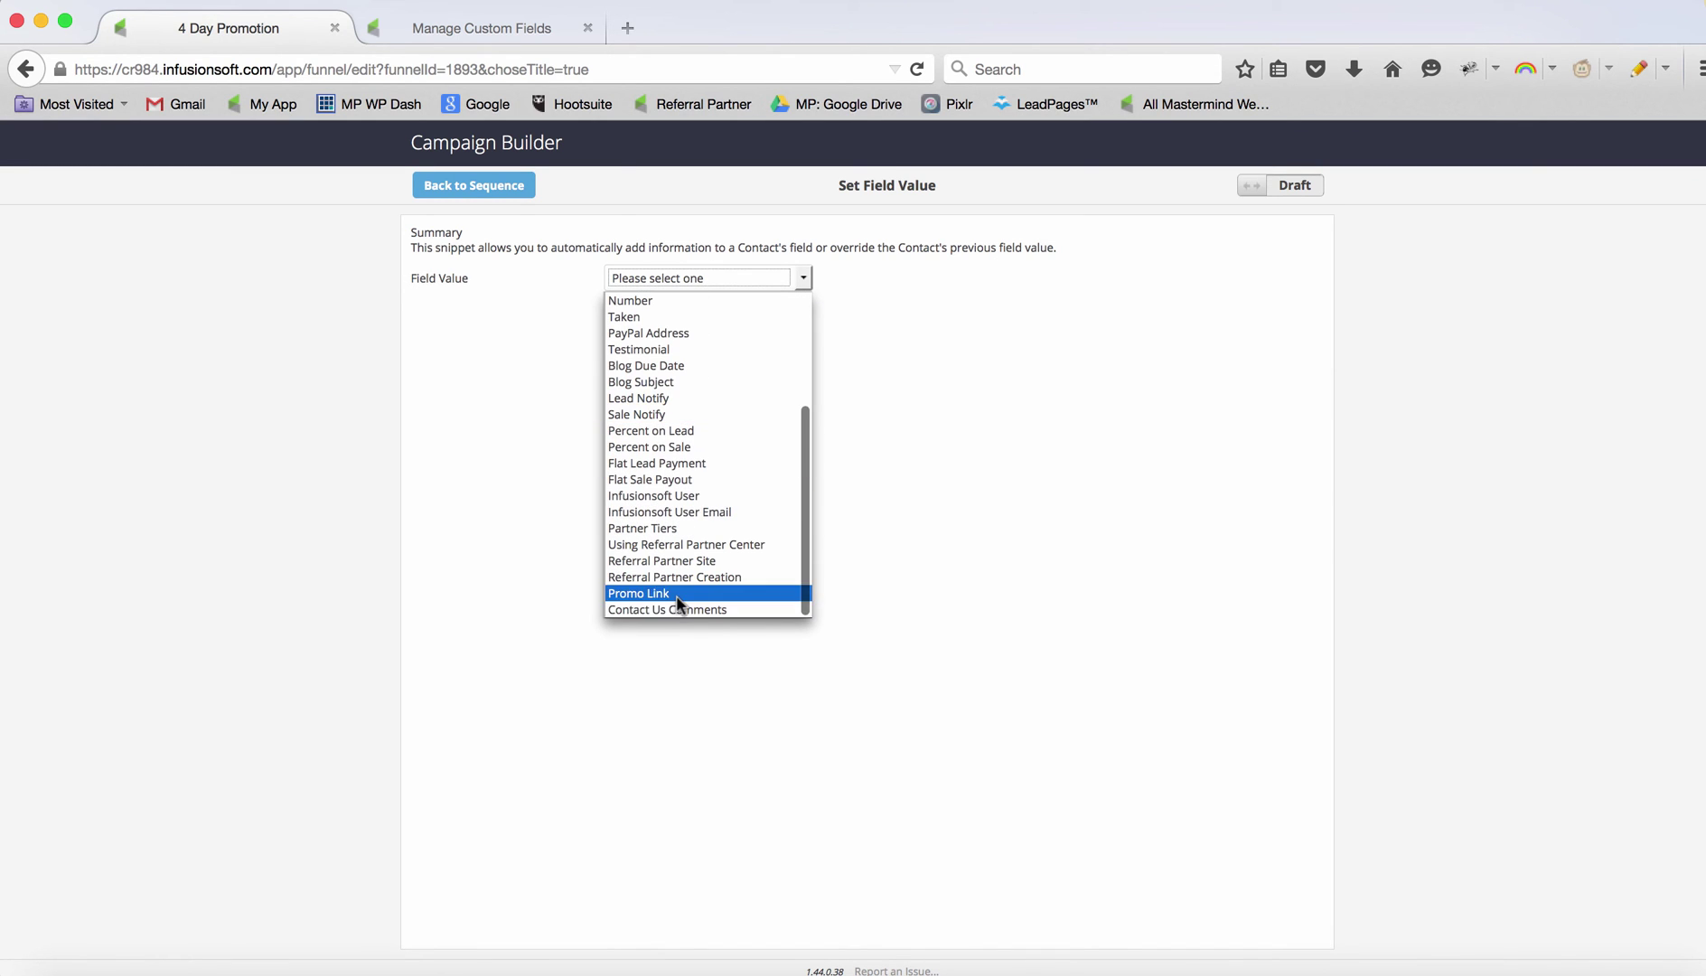
{"action": "left_click", "coordinate": [680, 601]}
{"action": "left_click", "coordinate": [634, 317]}
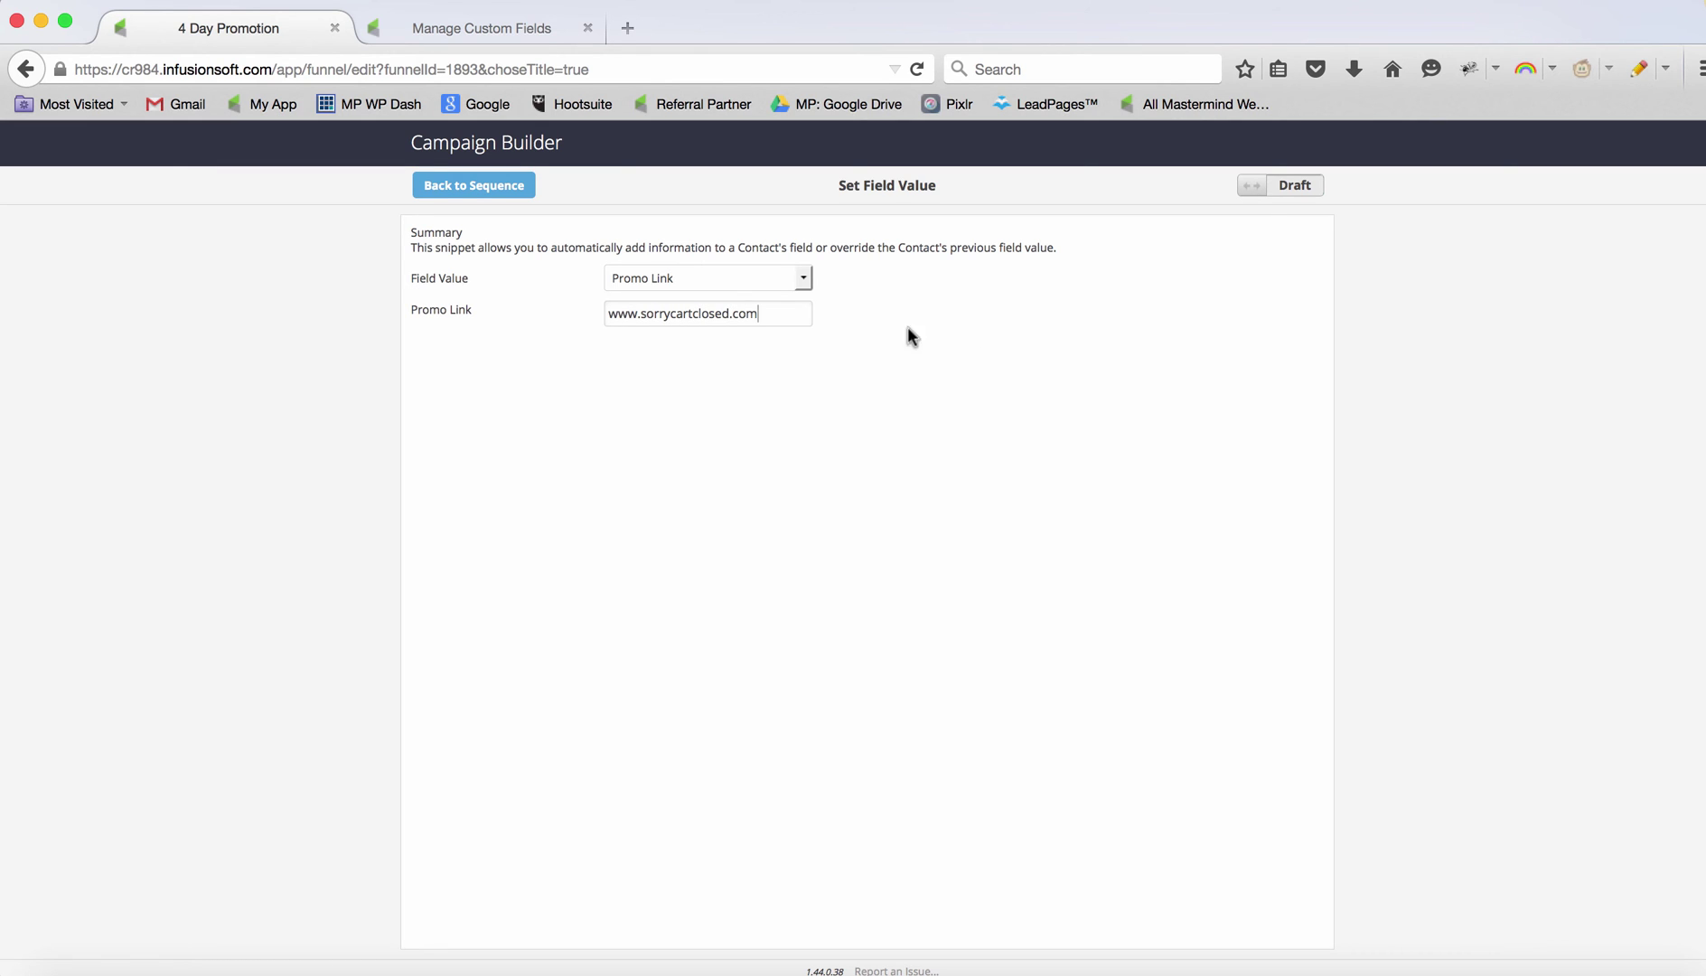
{"action": "left_click", "coordinate": [1272, 188]}
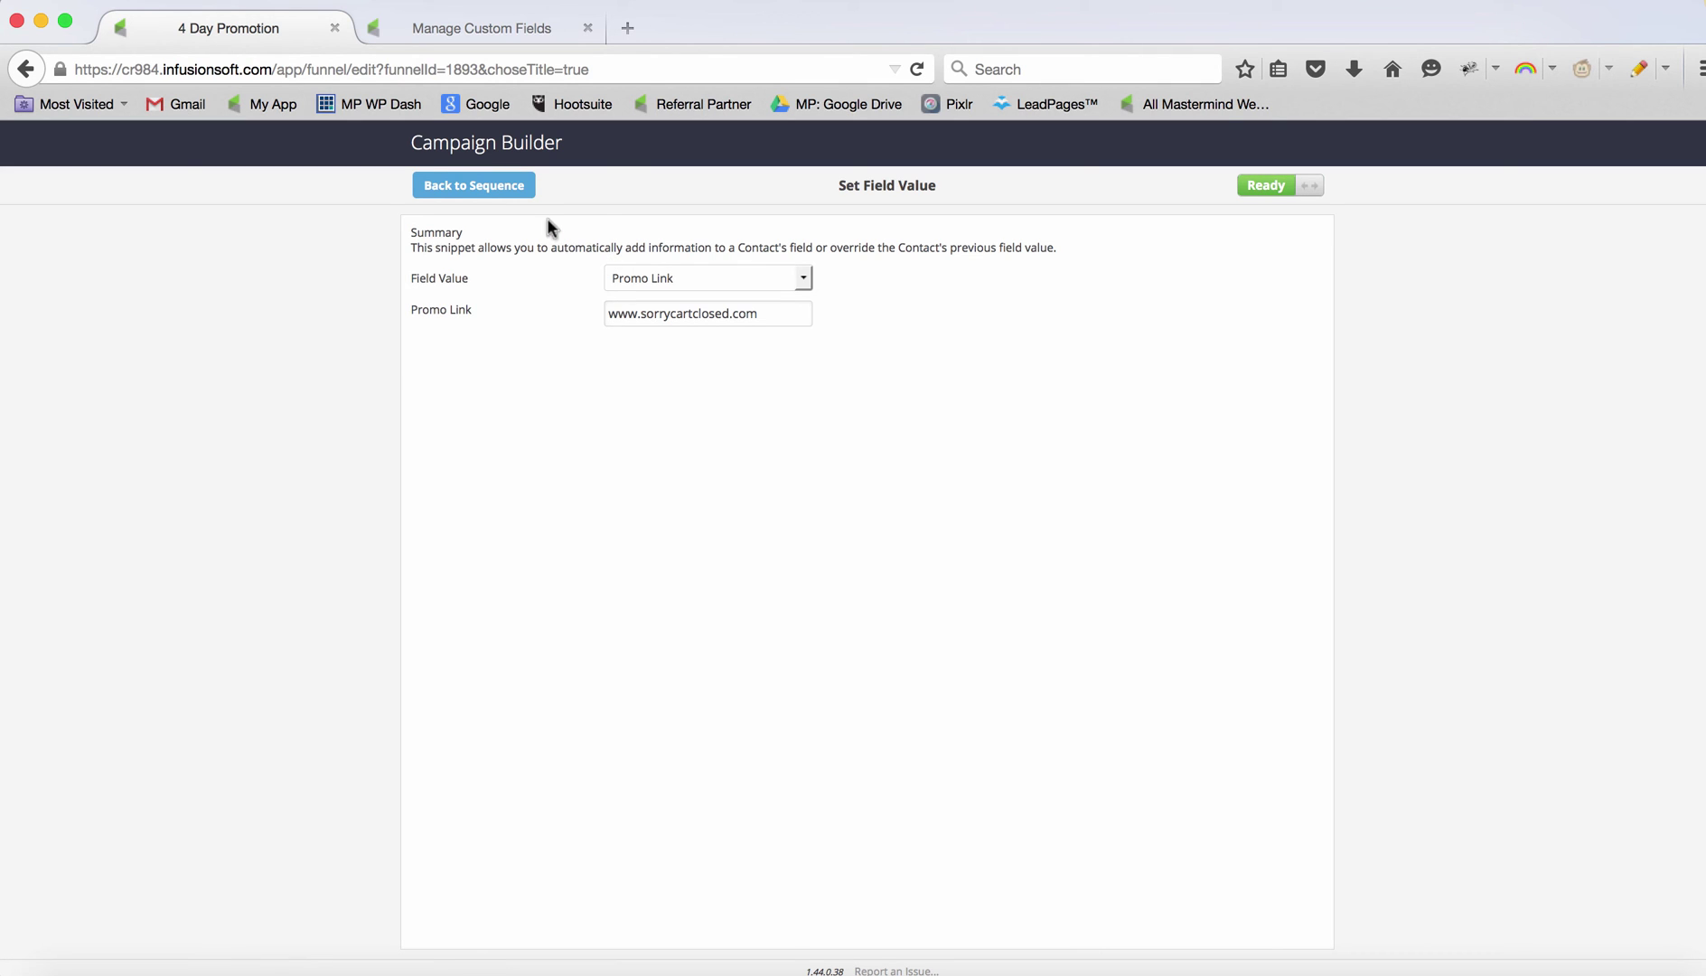
{"action": "left_click", "coordinate": [502, 189]}
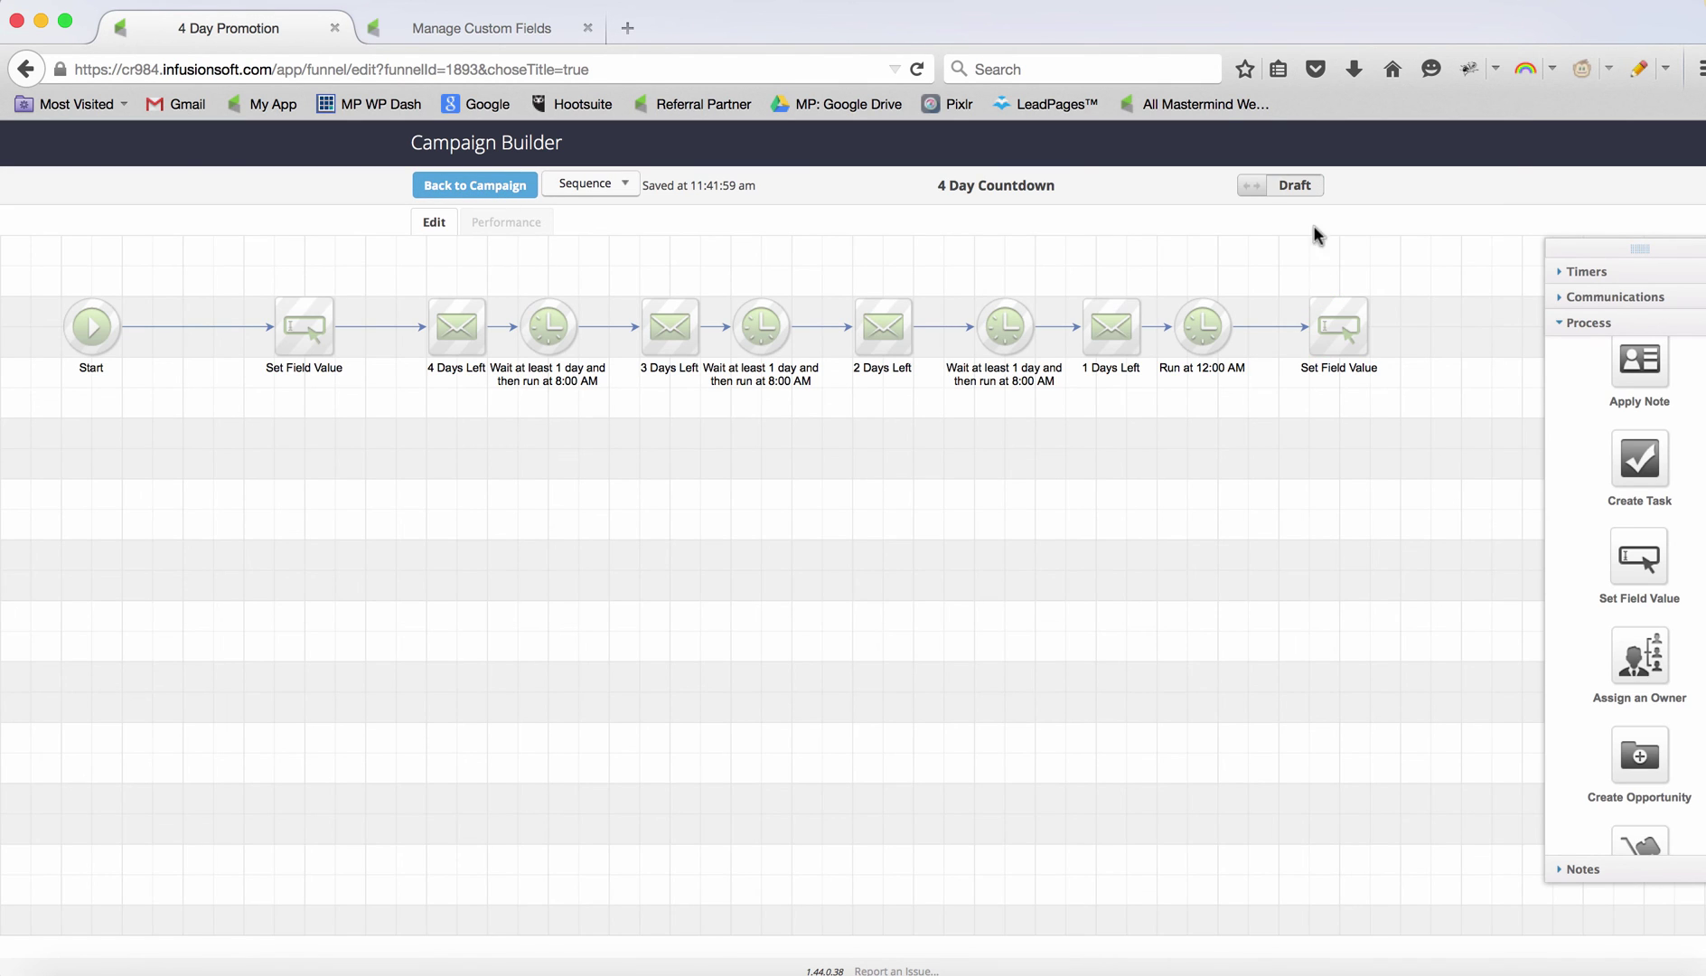
{"action": "left_click", "coordinate": [1283, 190]}
Review the finished countdown sequence, checking the Buy Now link in the 1 Days Left email and the final Set Field Value.
{"action": "left_click_drag", "start_coordinate": [1288, 452], "coordinate": [371, 255]}
{"action": "left_click", "coordinate": [1325, 324]}
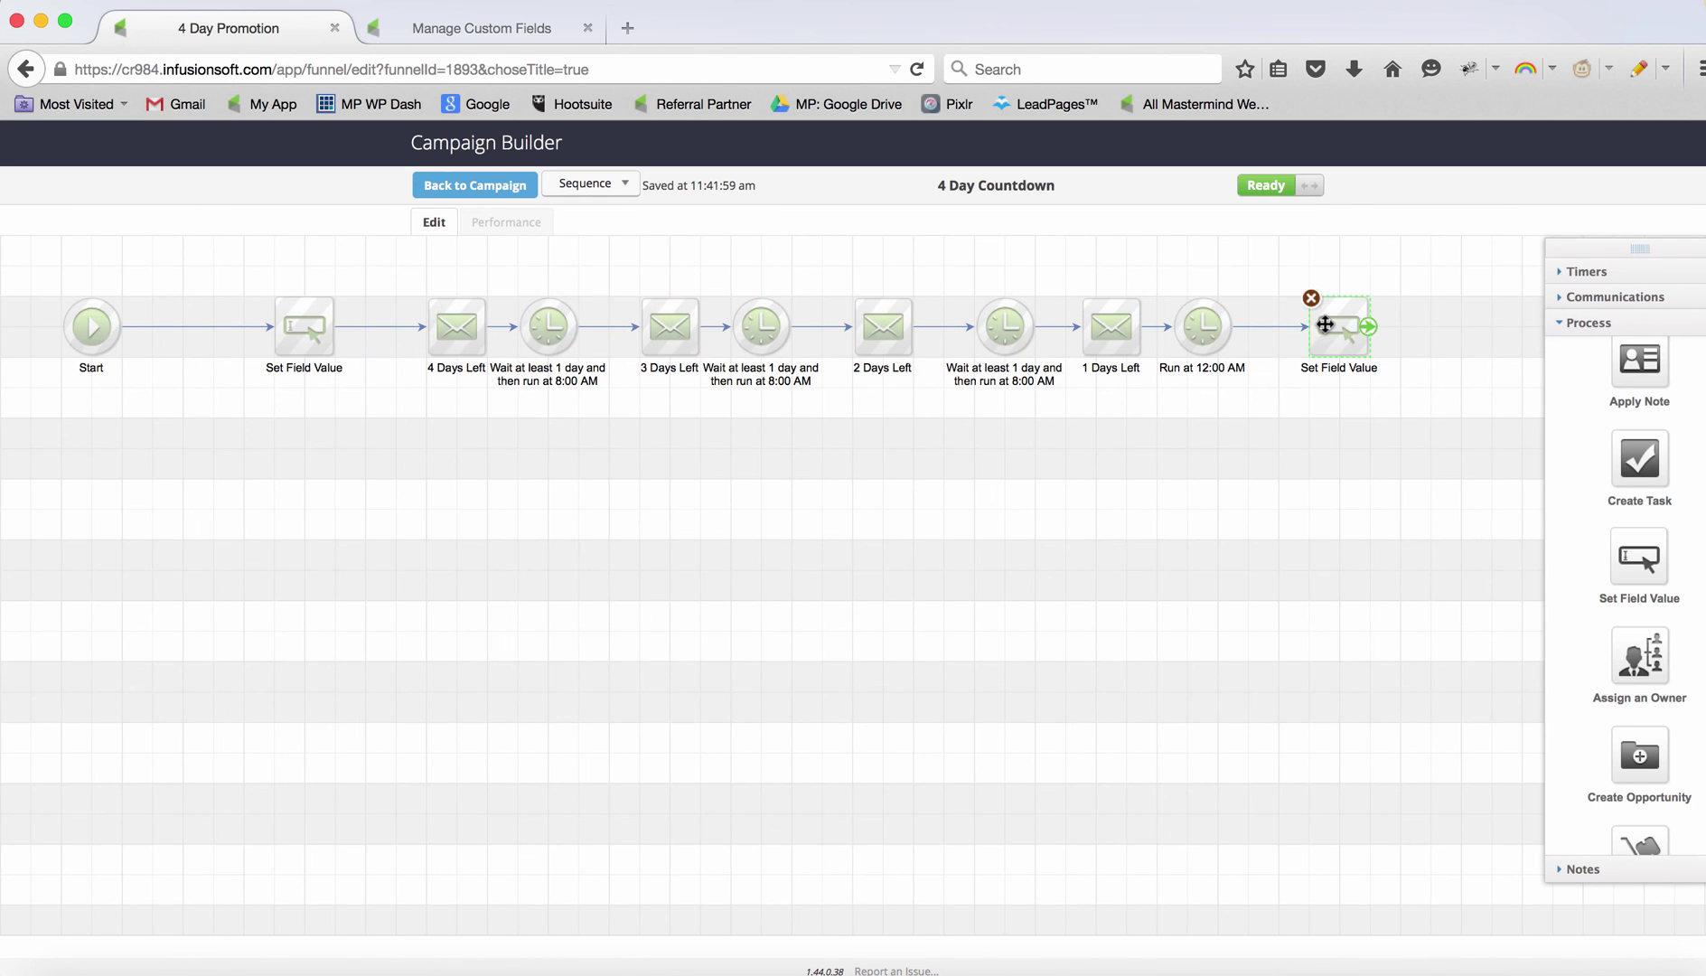
{"action": "left_click", "coordinate": [1119, 328]}
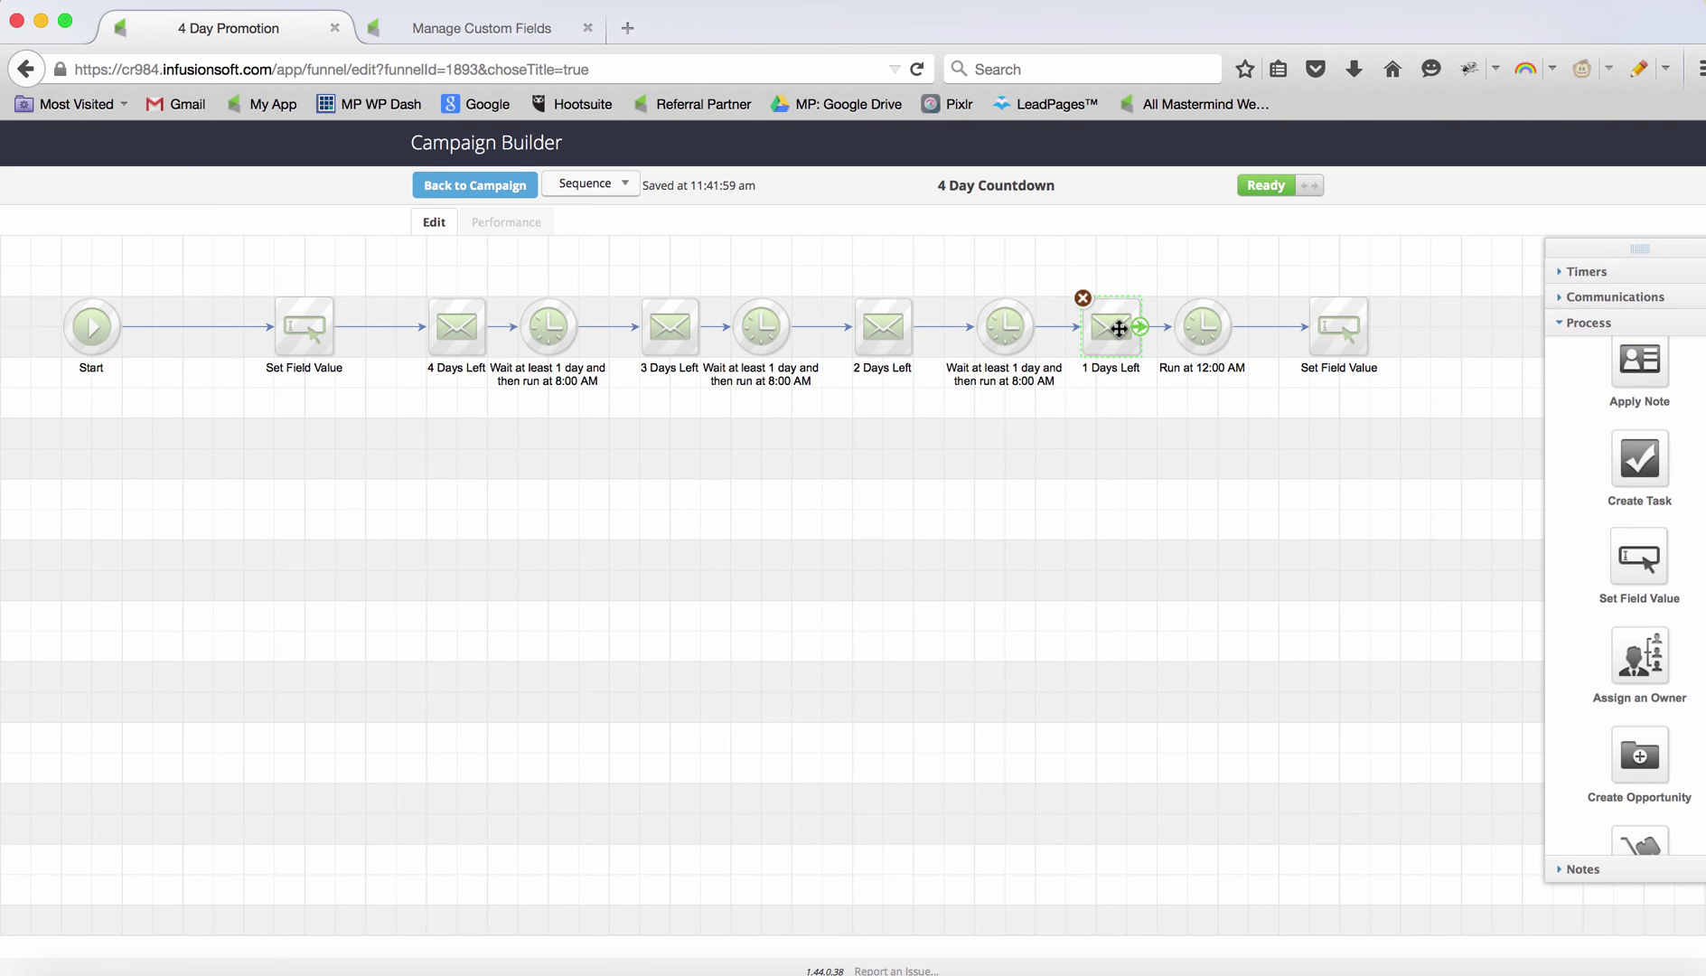
{"action": "double_click", "coordinate": [1119, 328]}
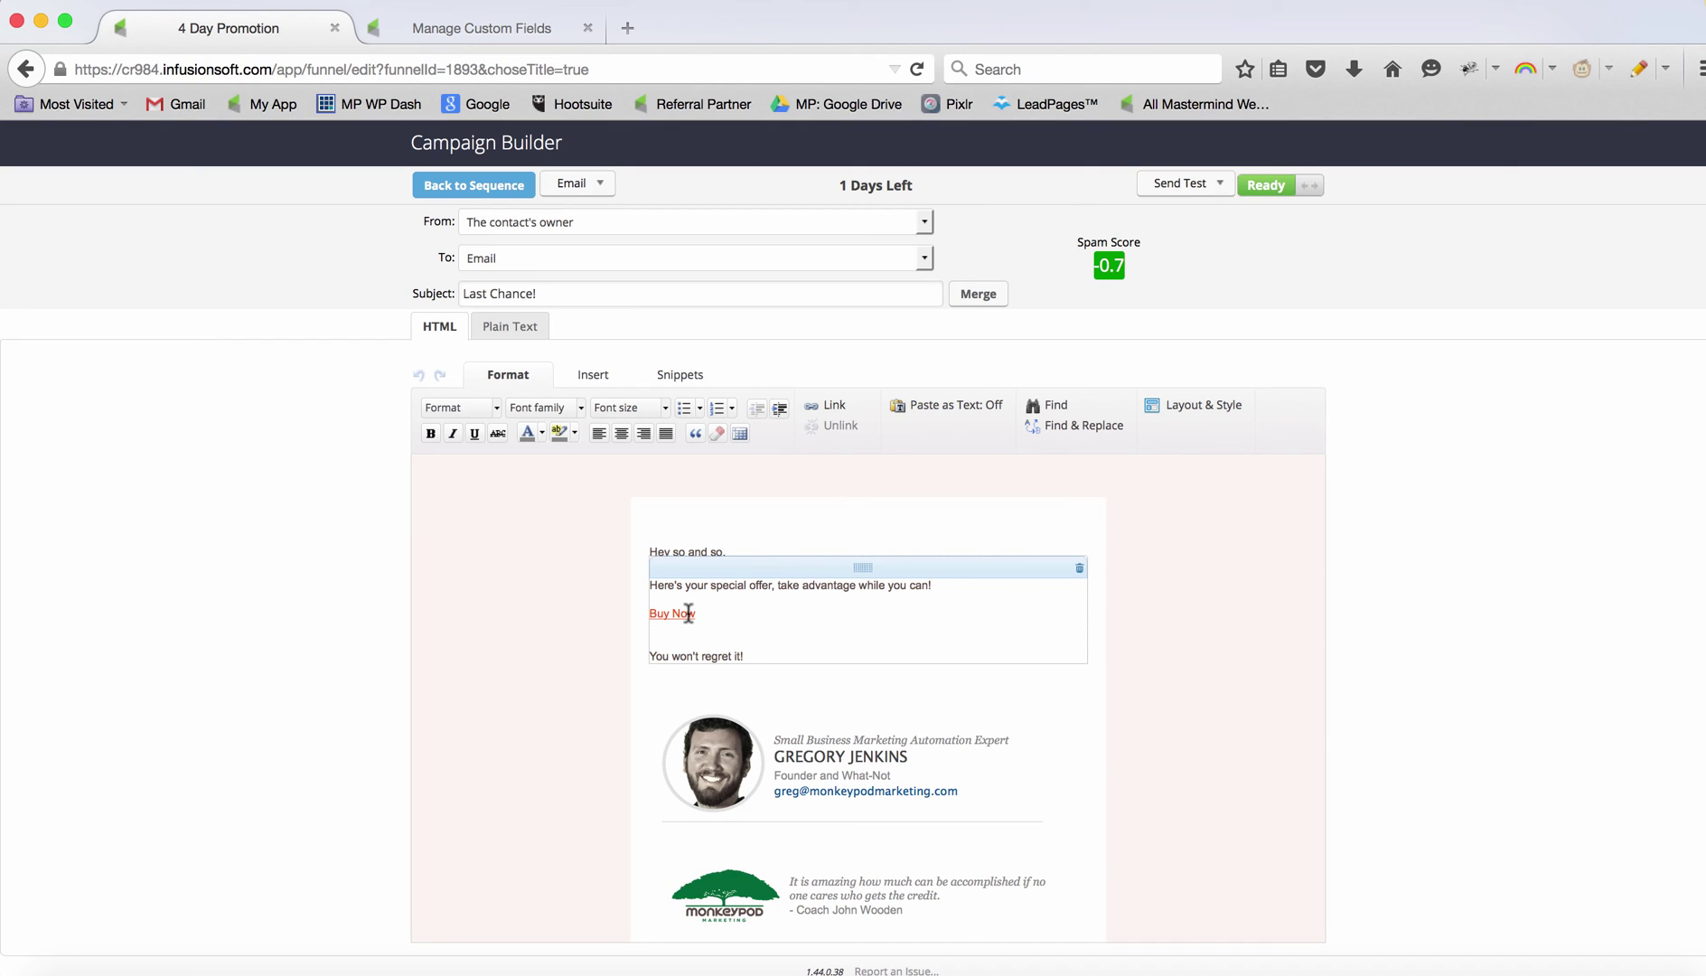
{"action": "left_click", "coordinate": [473, 184]}
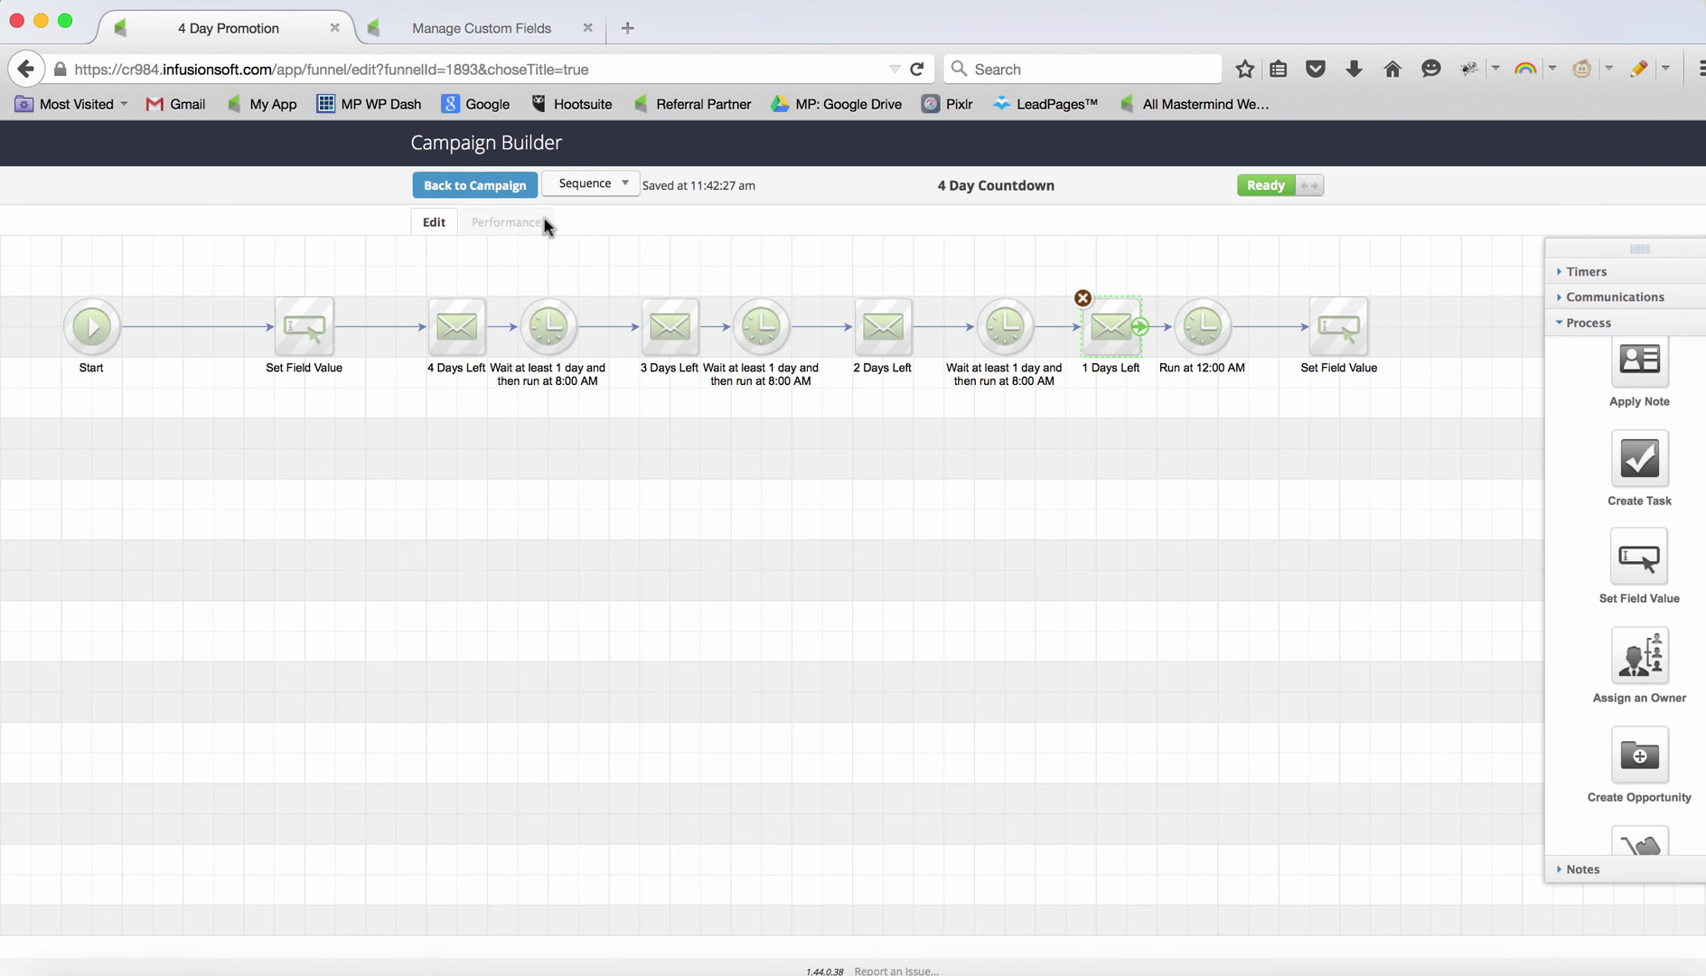
{"action": "left_click", "coordinate": [1341, 344]}
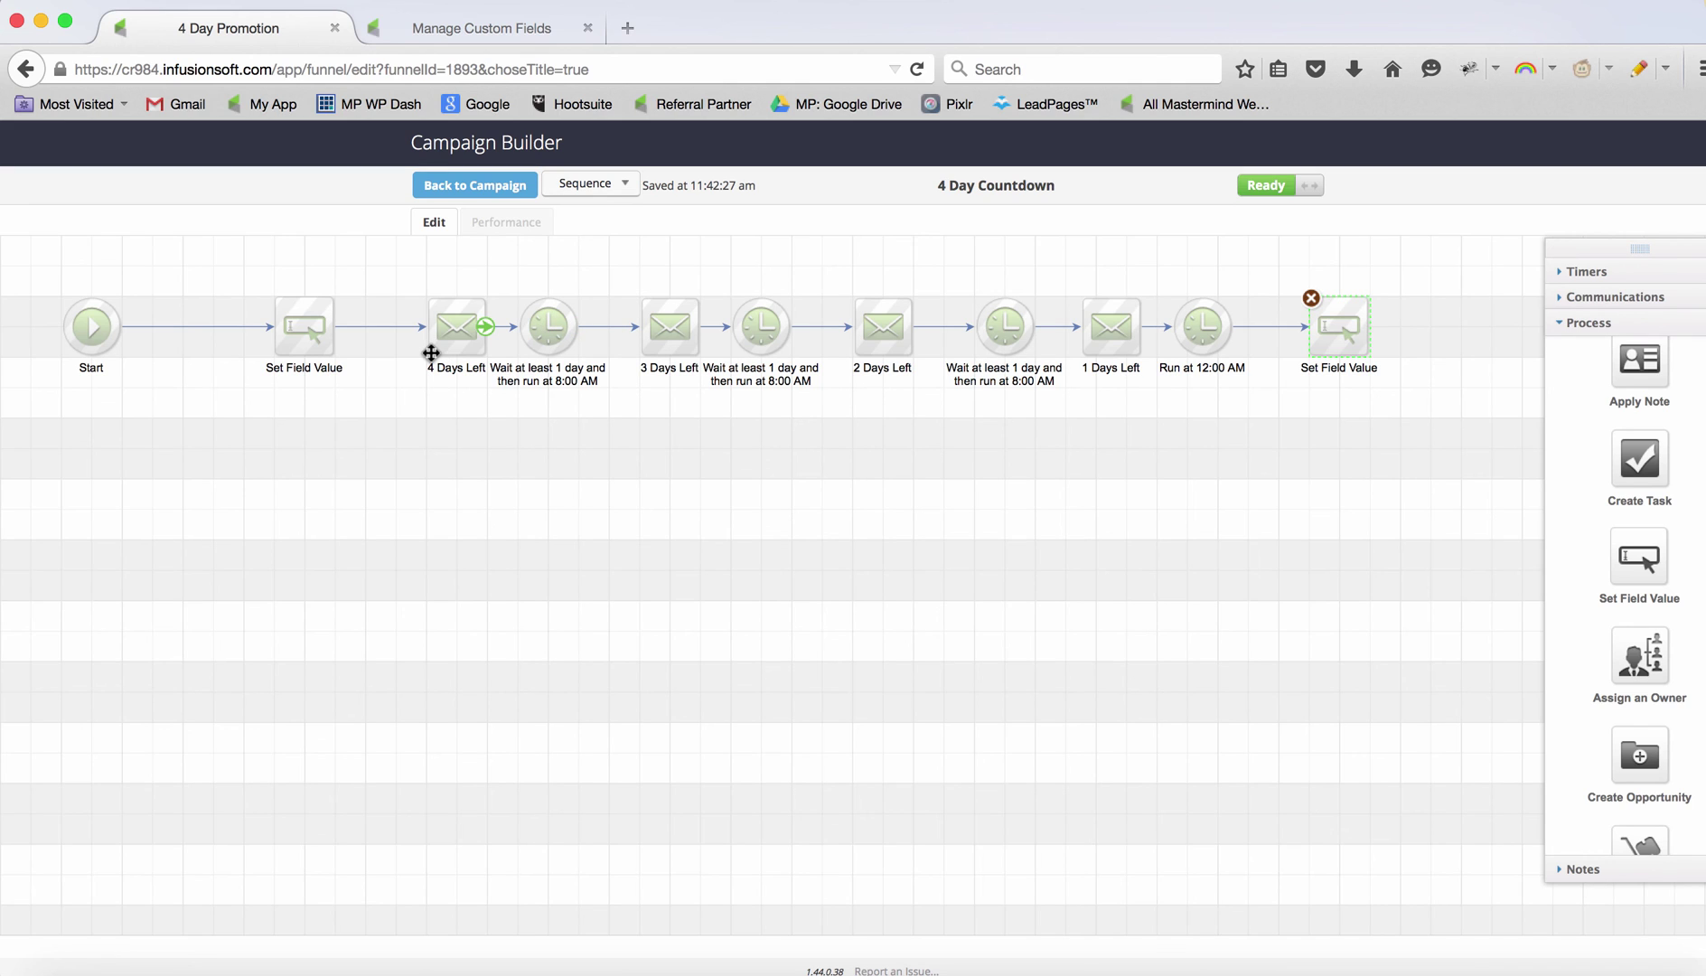
Return to the campaign and add a goal named Purchase that is achieved when a contact makes a purchase.
{"action": "left_click_drag", "start_coordinate": [1428, 419], "coordinate": [1263, 270]}
{"action": "left_click", "coordinate": [476, 188]}
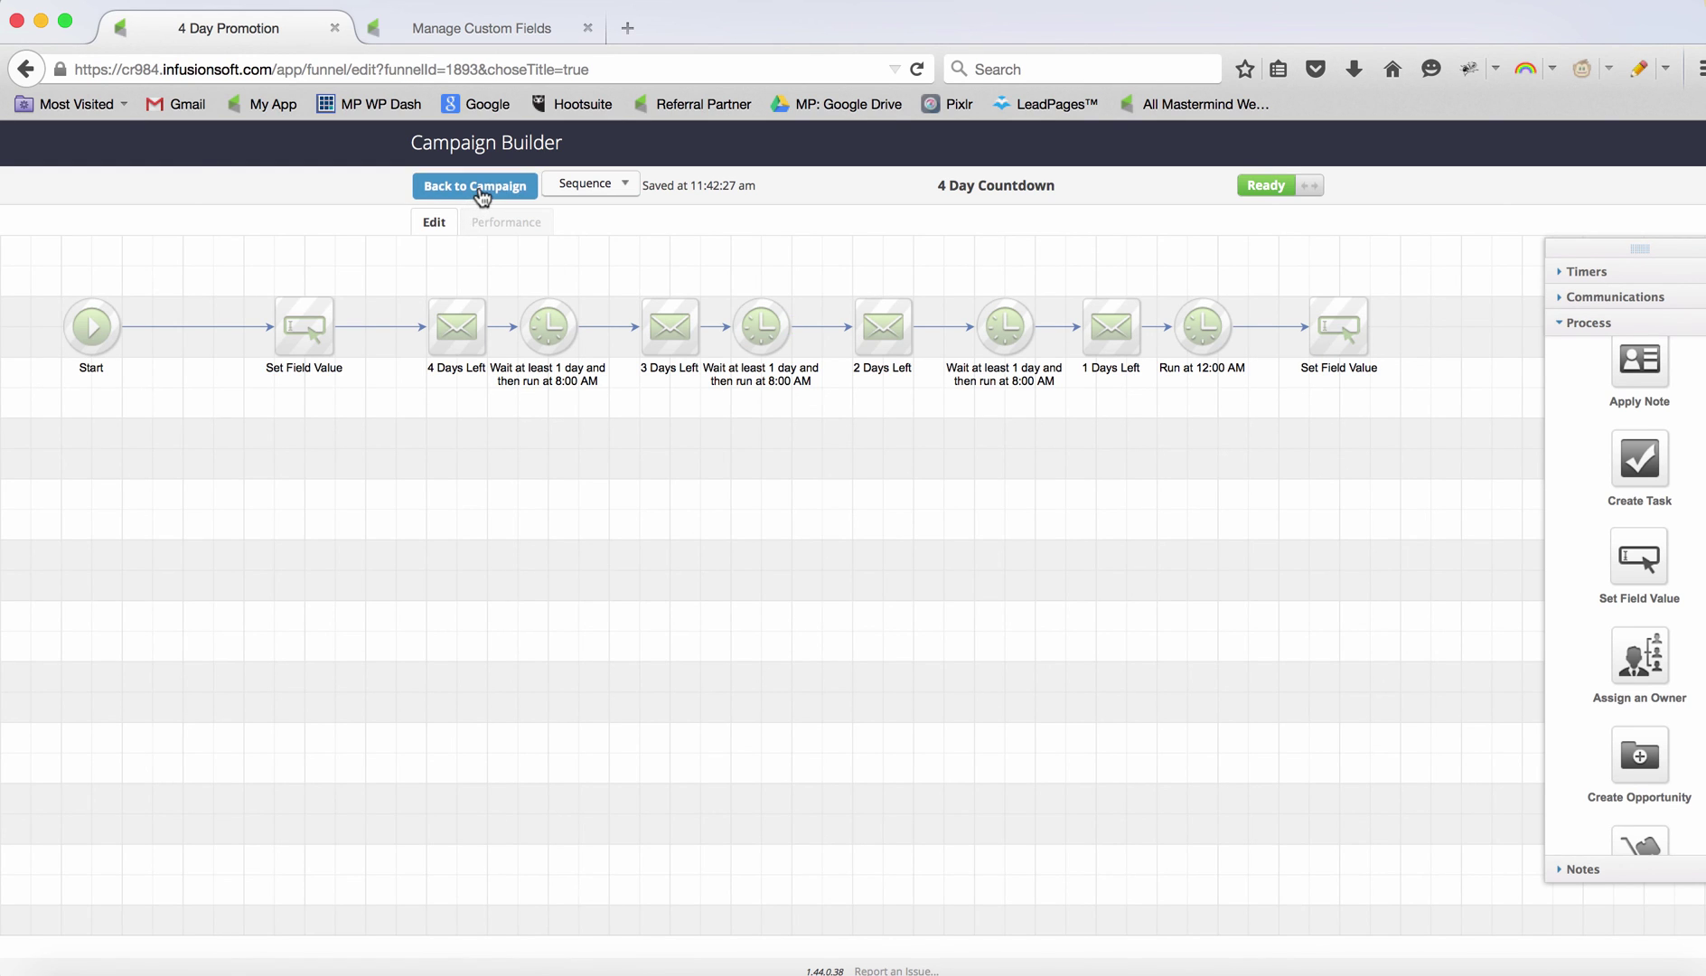
{"action": "left_click_drag", "start_coordinate": [1640, 330], "coordinate": [742, 380]}
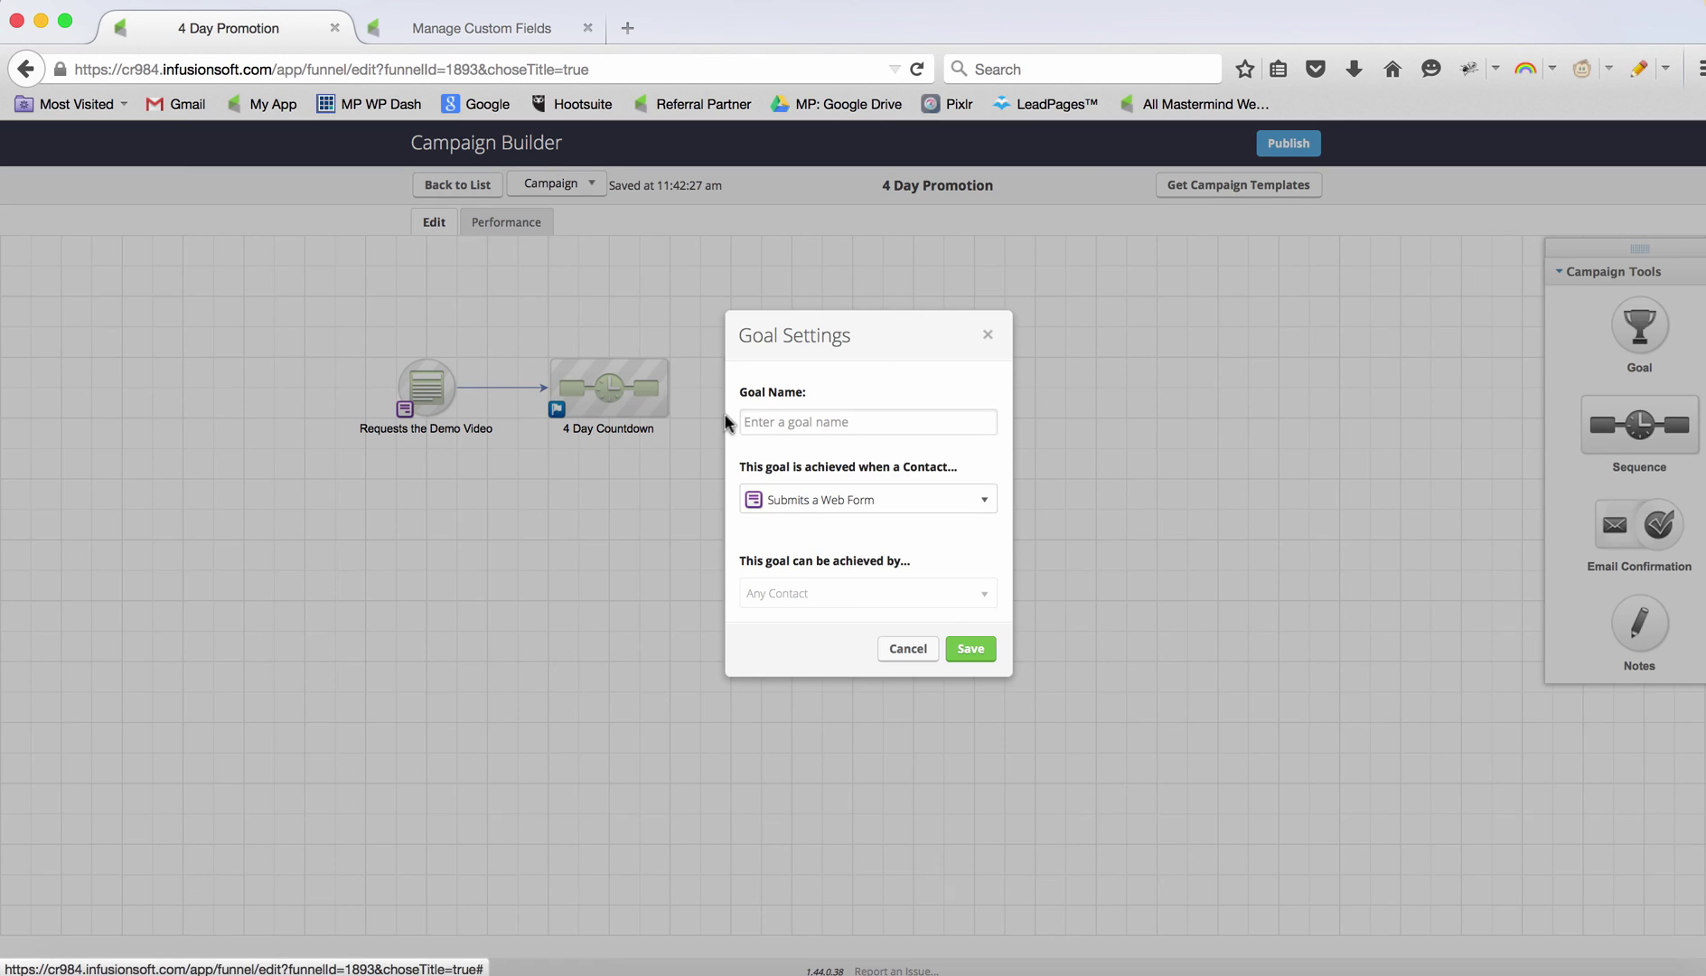
{"action": "left_click", "coordinate": [762, 421]}
{"action": "type", "text": "Purchase"}
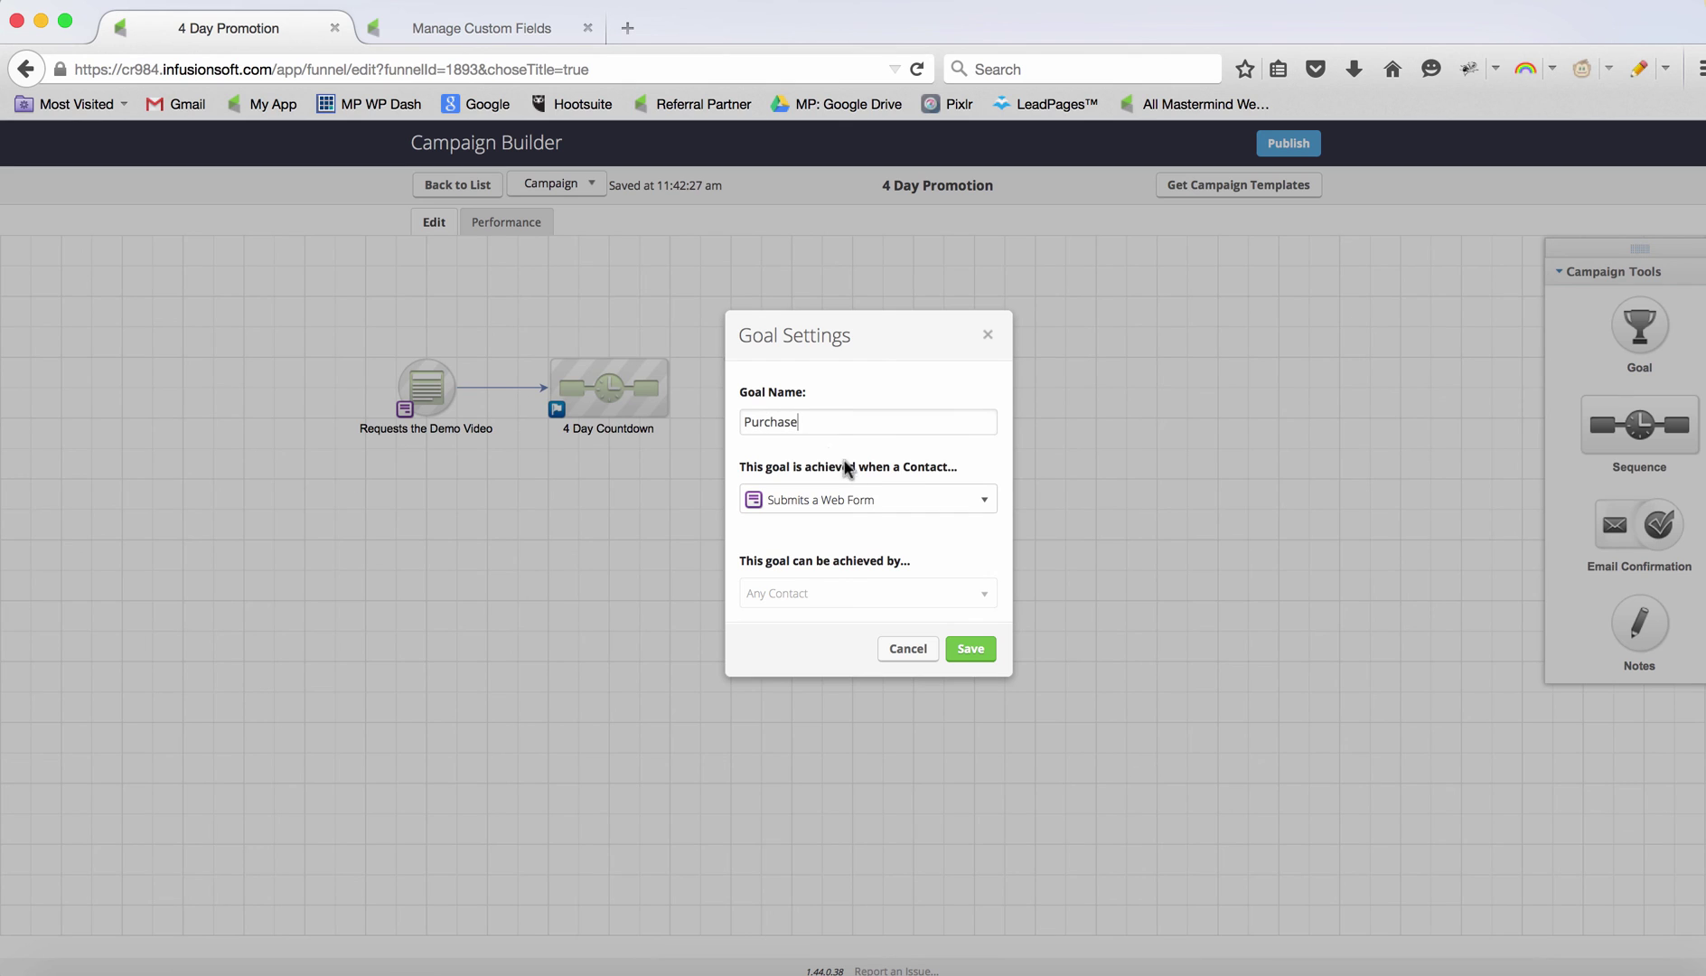
{"action": "left_click", "coordinate": [860, 500]}
{"action": "left_click", "coordinate": [817, 676]}
{"action": "left_click", "coordinate": [948, 662]}
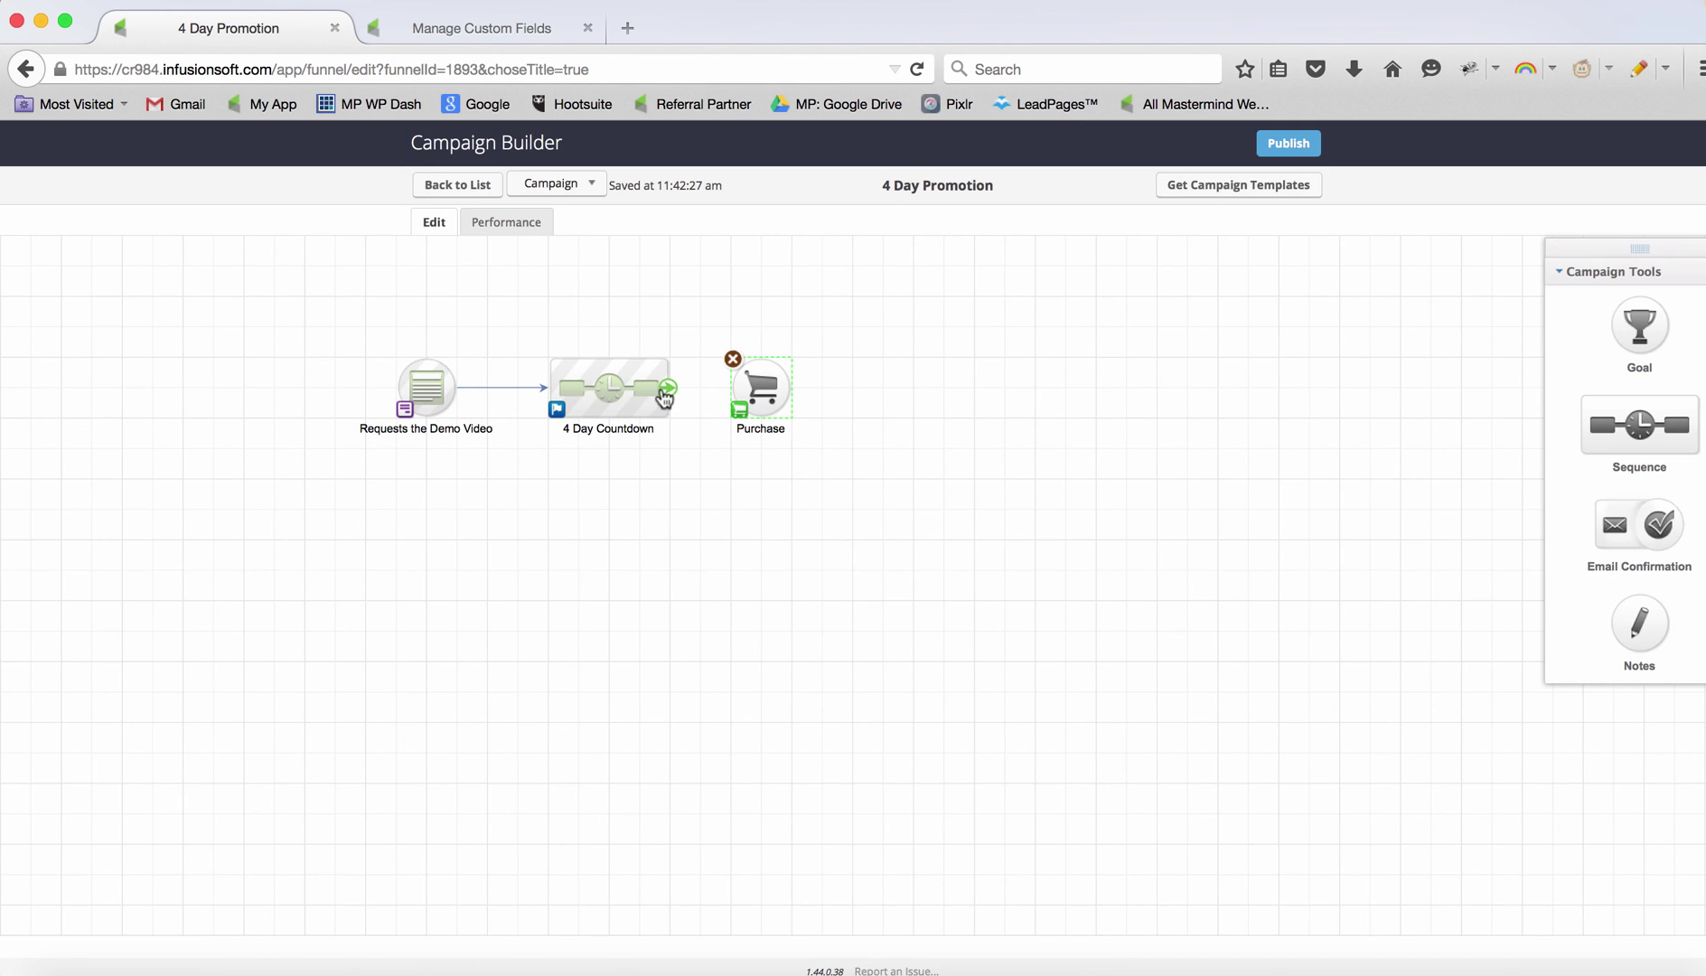
Connect the 4 Day Countdown sequence to the Purchase goal and configure the goal for Any Purchase.
{"action": "left_click_drag", "start_coordinate": [671, 387], "coordinate": [752, 387]}
{"action": "double_click", "coordinate": [752, 387]}
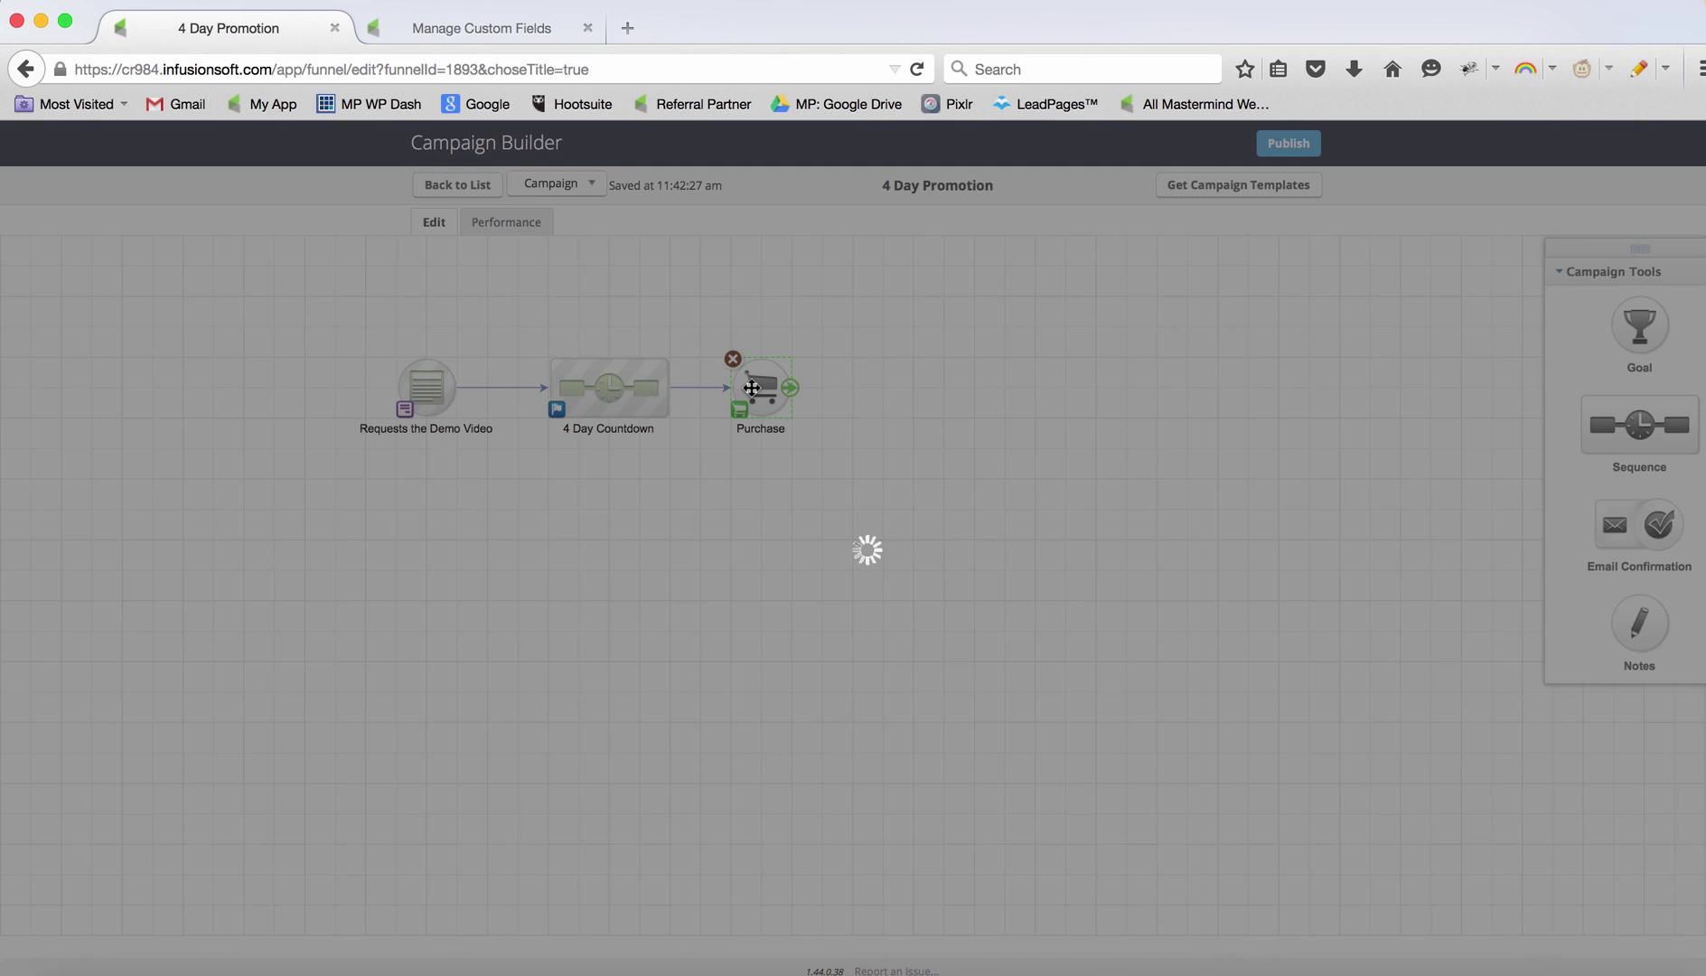
{"action": "left_click", "coordinate": [658, 539]}
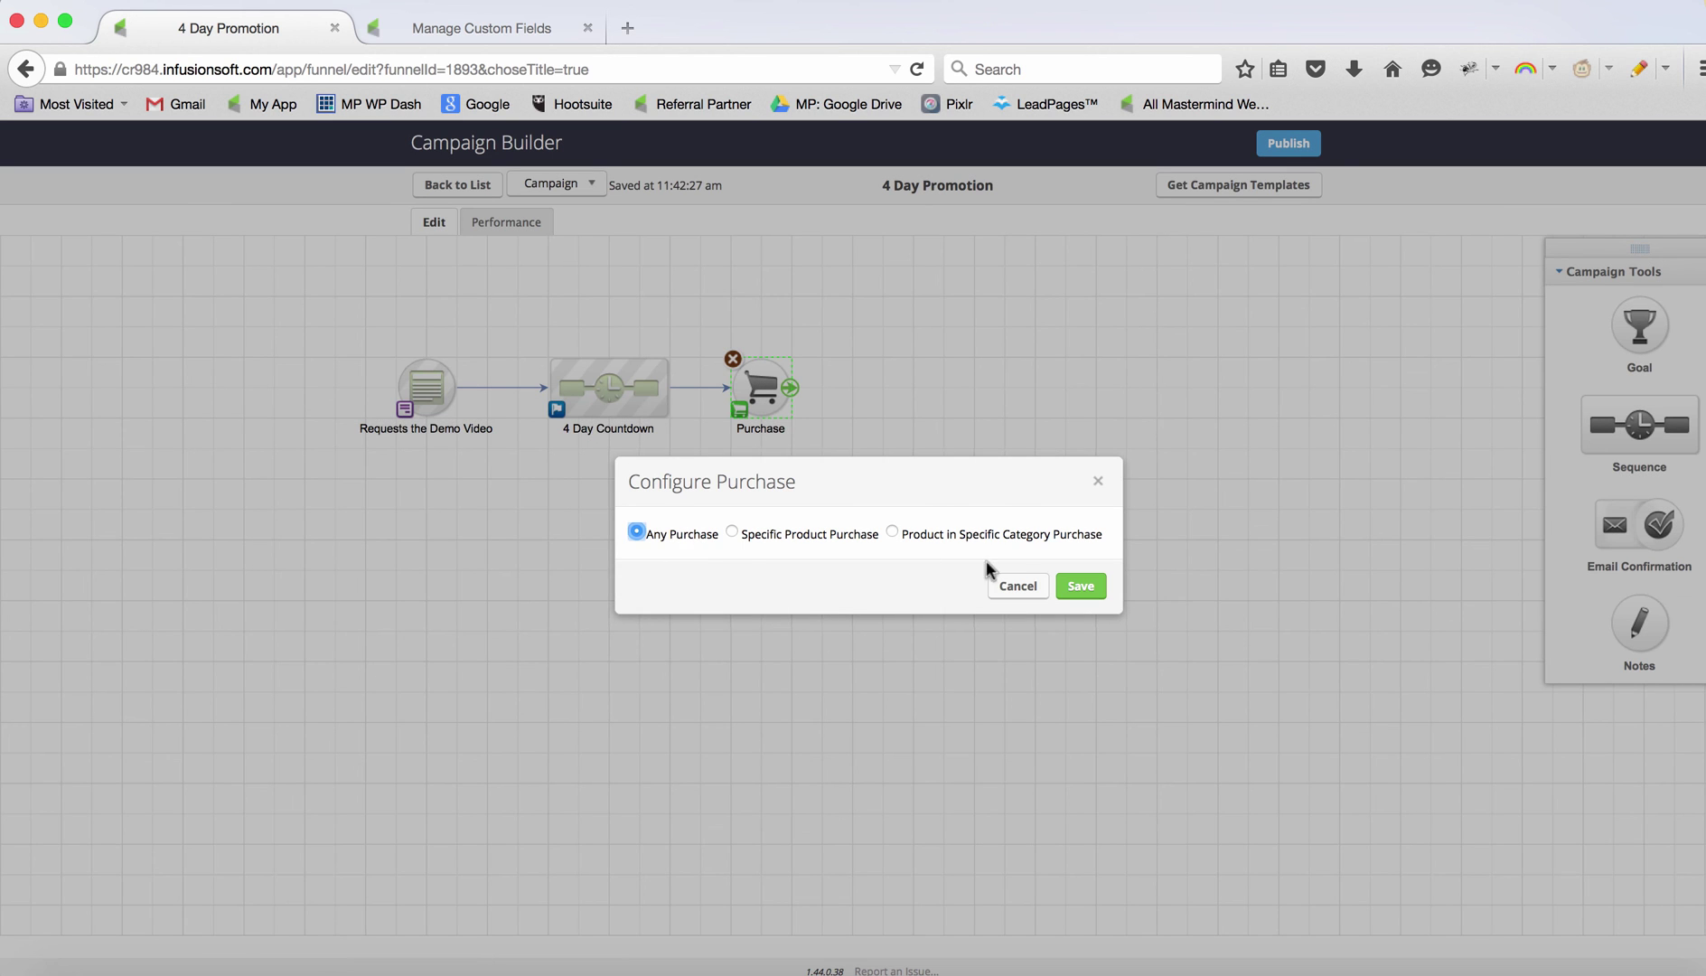
{"action": "left_click", "coordinate": [1083, 589]}
Add a sequence after the Purchase goal, connect the goal to it, and name it Cart Closed.
{"action": "left_click_drag", "start_coordinate": [1640, 425], "coordinate": [958, 384]}
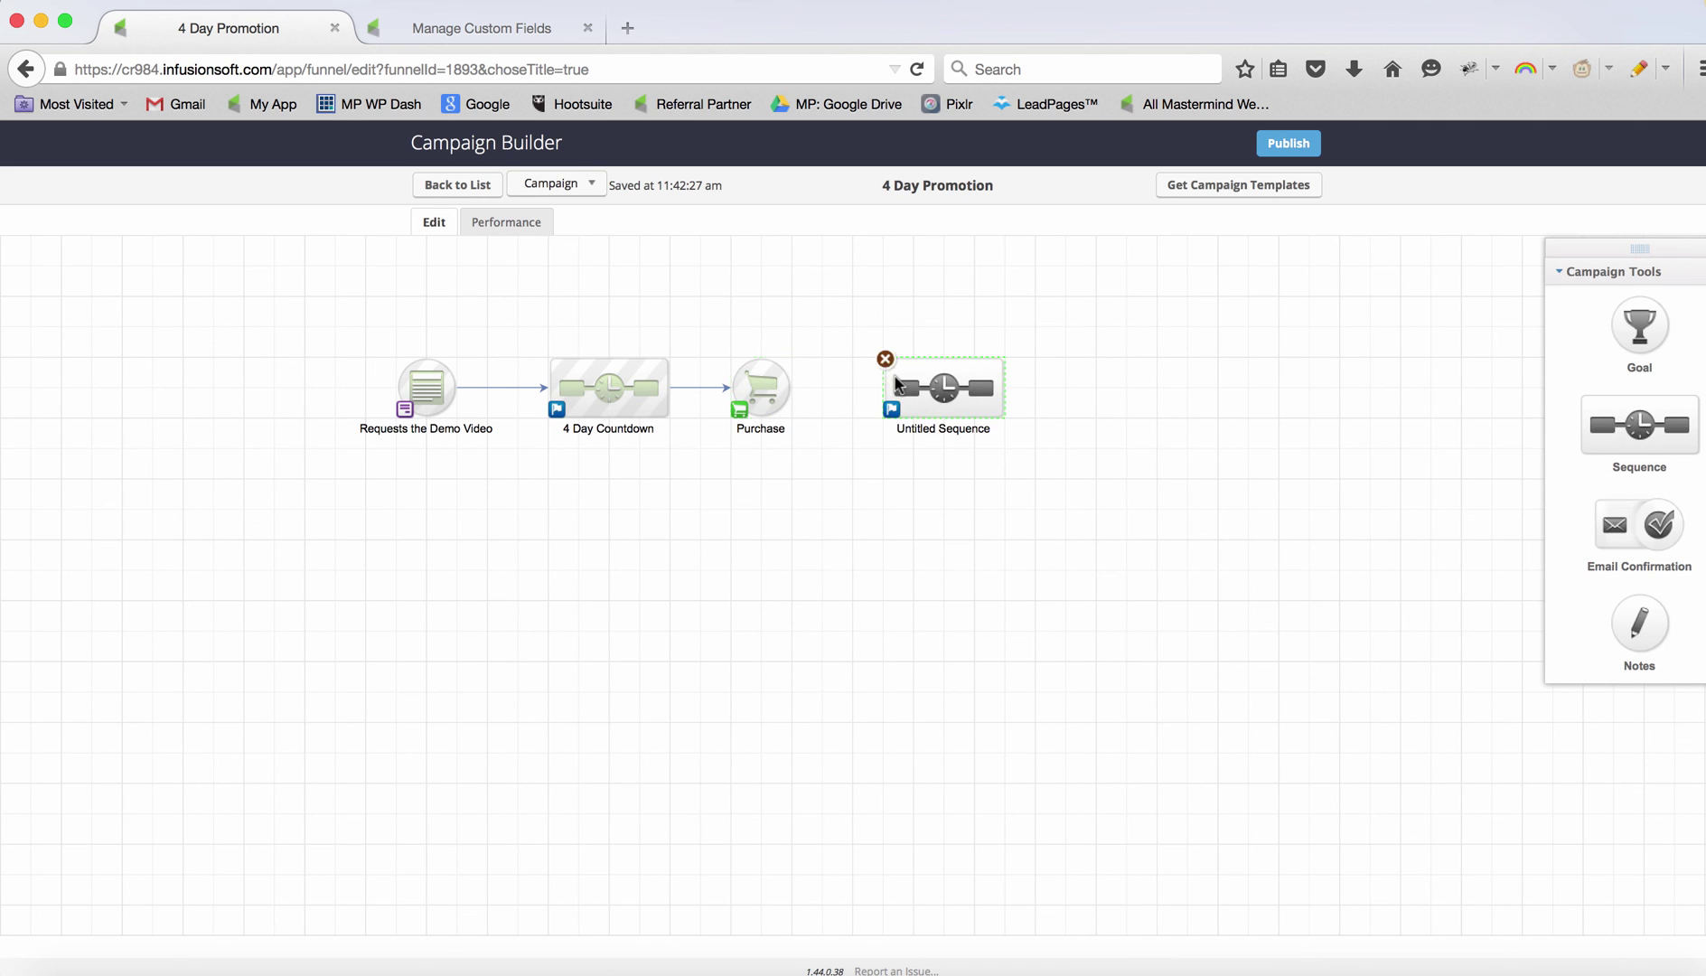
{"action": "left_click_drag", "start_coordinate": [804, 408], "coordinate": [940, 389]}
{"action": "left_click", "coordinate": [947, 431]}
{"action": "type", "text": "Cart Closed"}
{"action": "key", "text": "Return"}
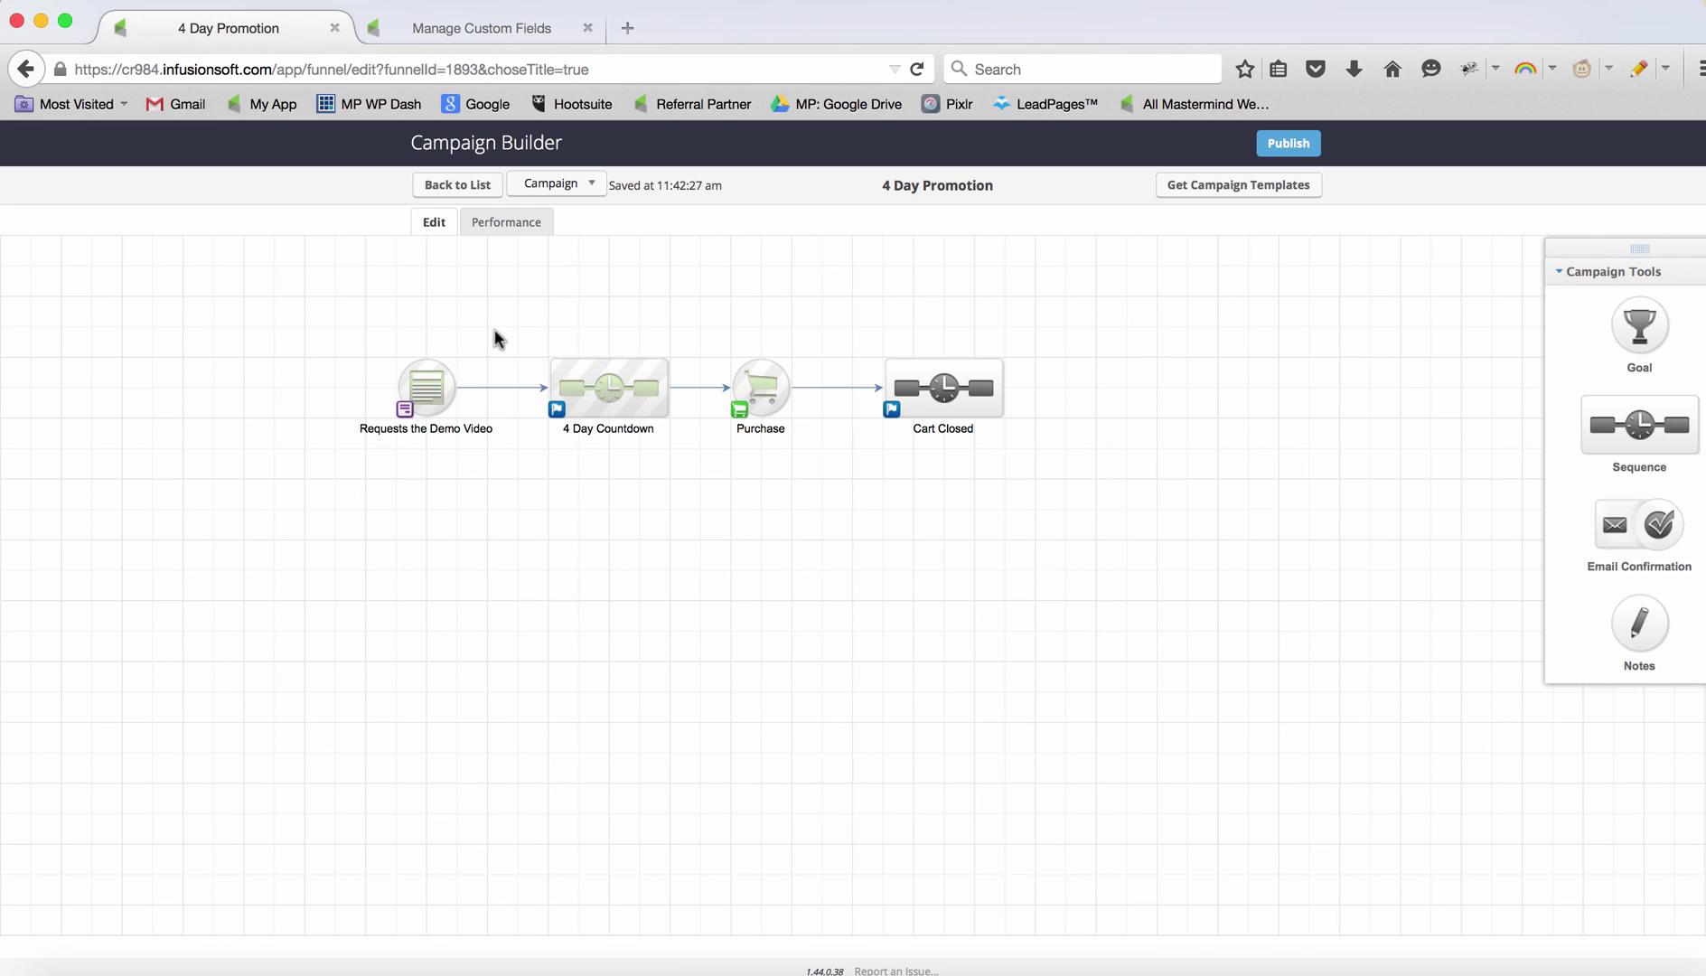
{"action": "left_click_drag", "start_coordinate": [494, 331], "coordinate": [694, 477]}
{"action": "double_click", "coordinate": [638, 404]}
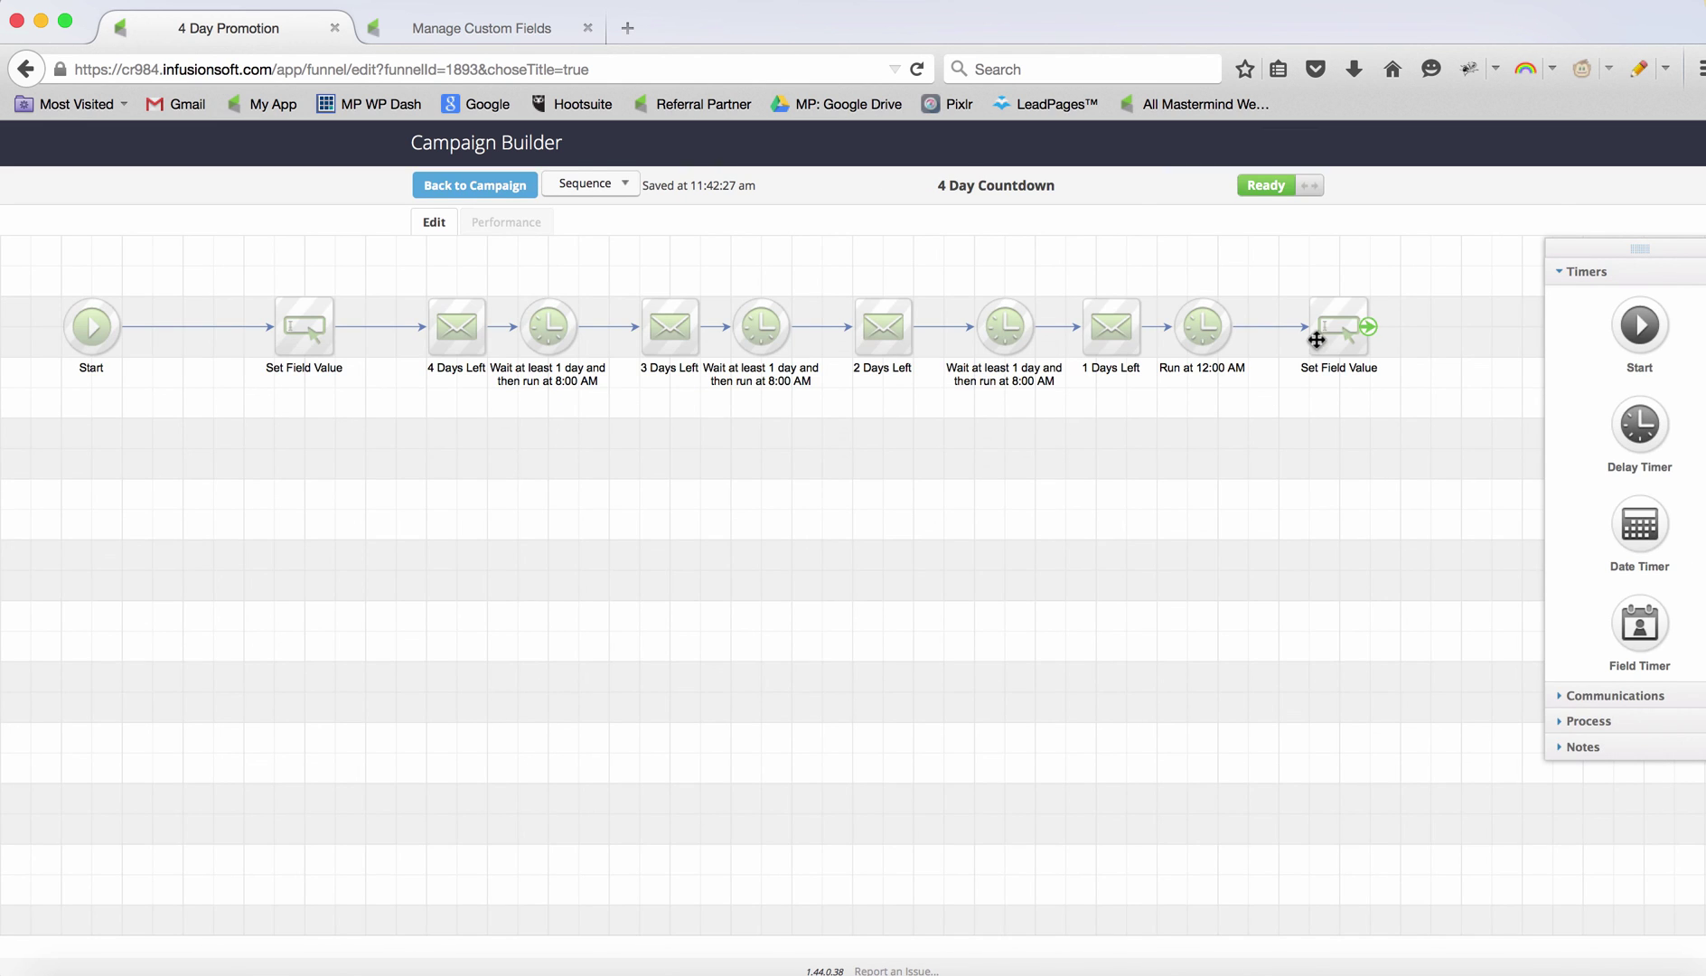
{"action": "left_click", "coordinate": [512, 189]}
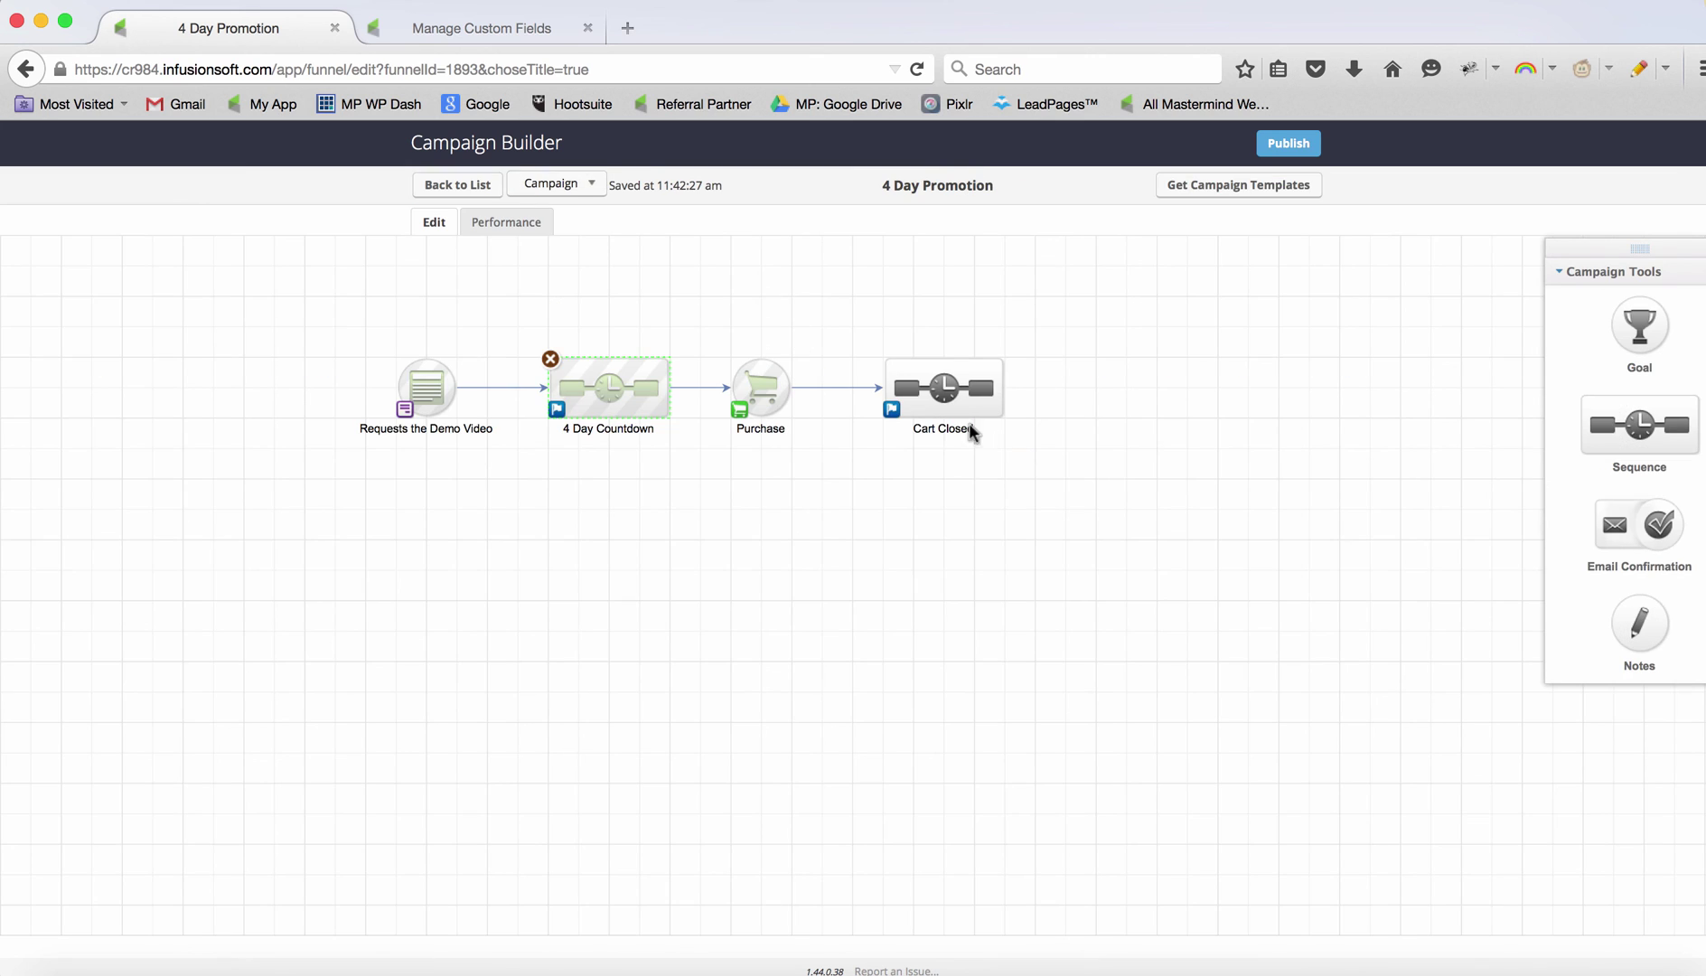
Open the Cart Closed sequence and add a Set Field Value process connected to its Start.
{"action": "double_click", "coordinate": [951, 394]}
{"action": "left_click", "coordinate": [1618, 716]}
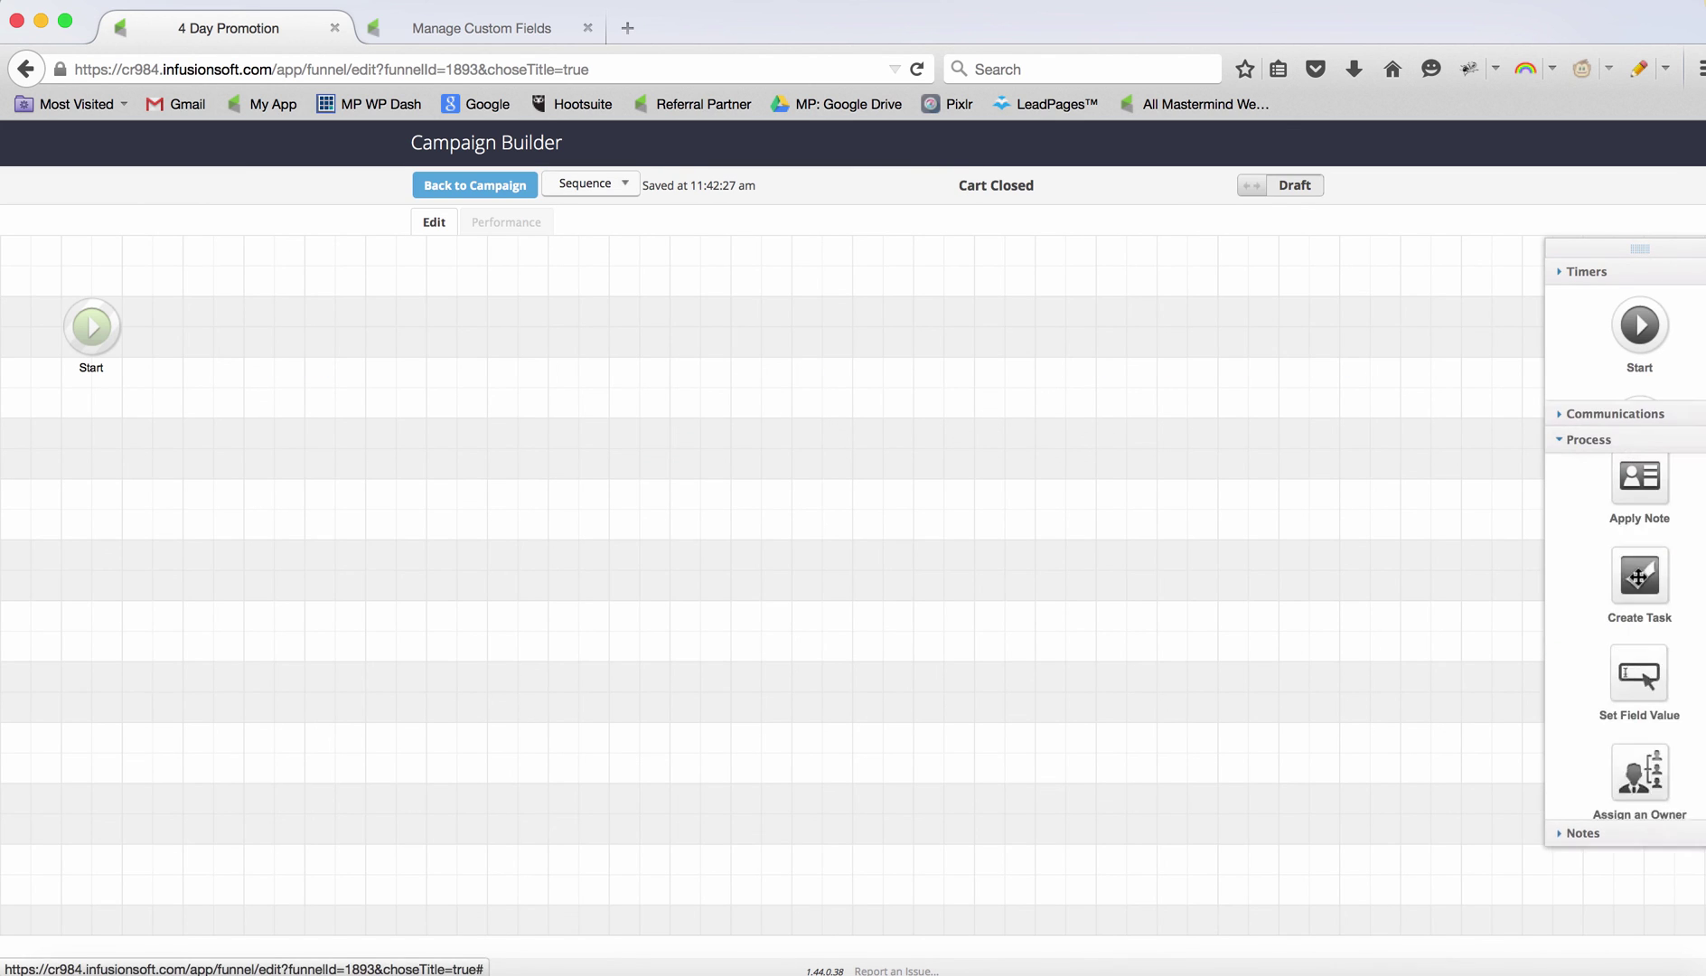
{"action": "left_click_drag", "start_coordinate": [1639, 560], "coordinate": [314, 322]}
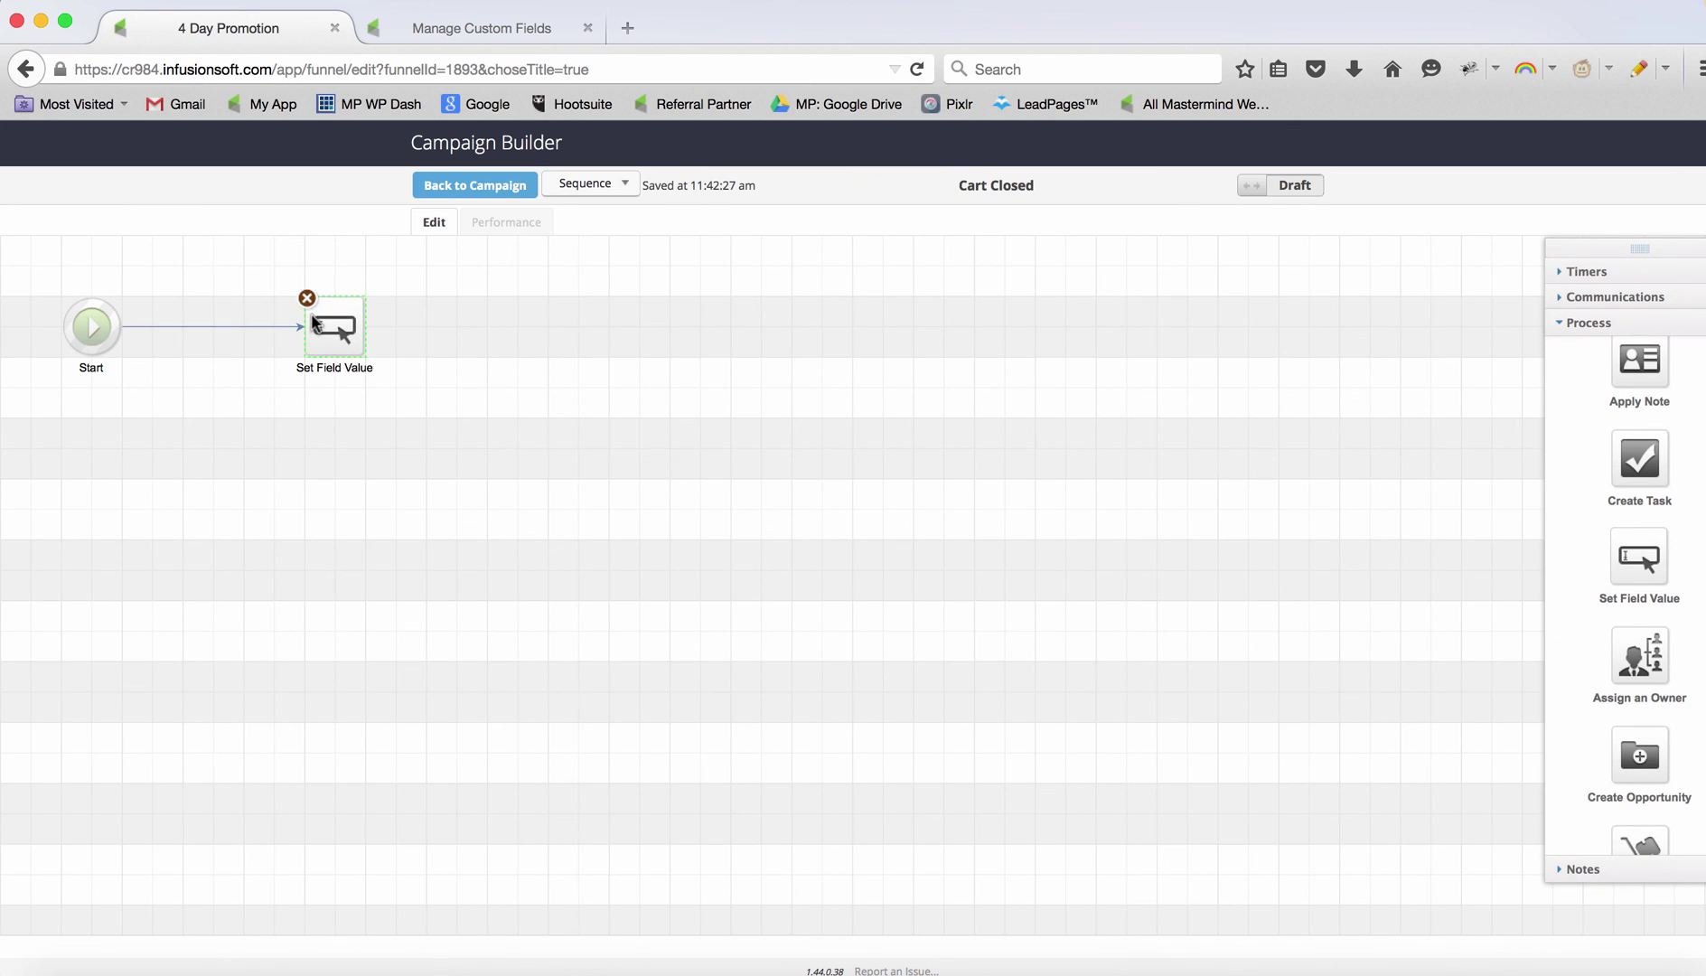
{"action": "double_click", "coordinate": [318, 326]}
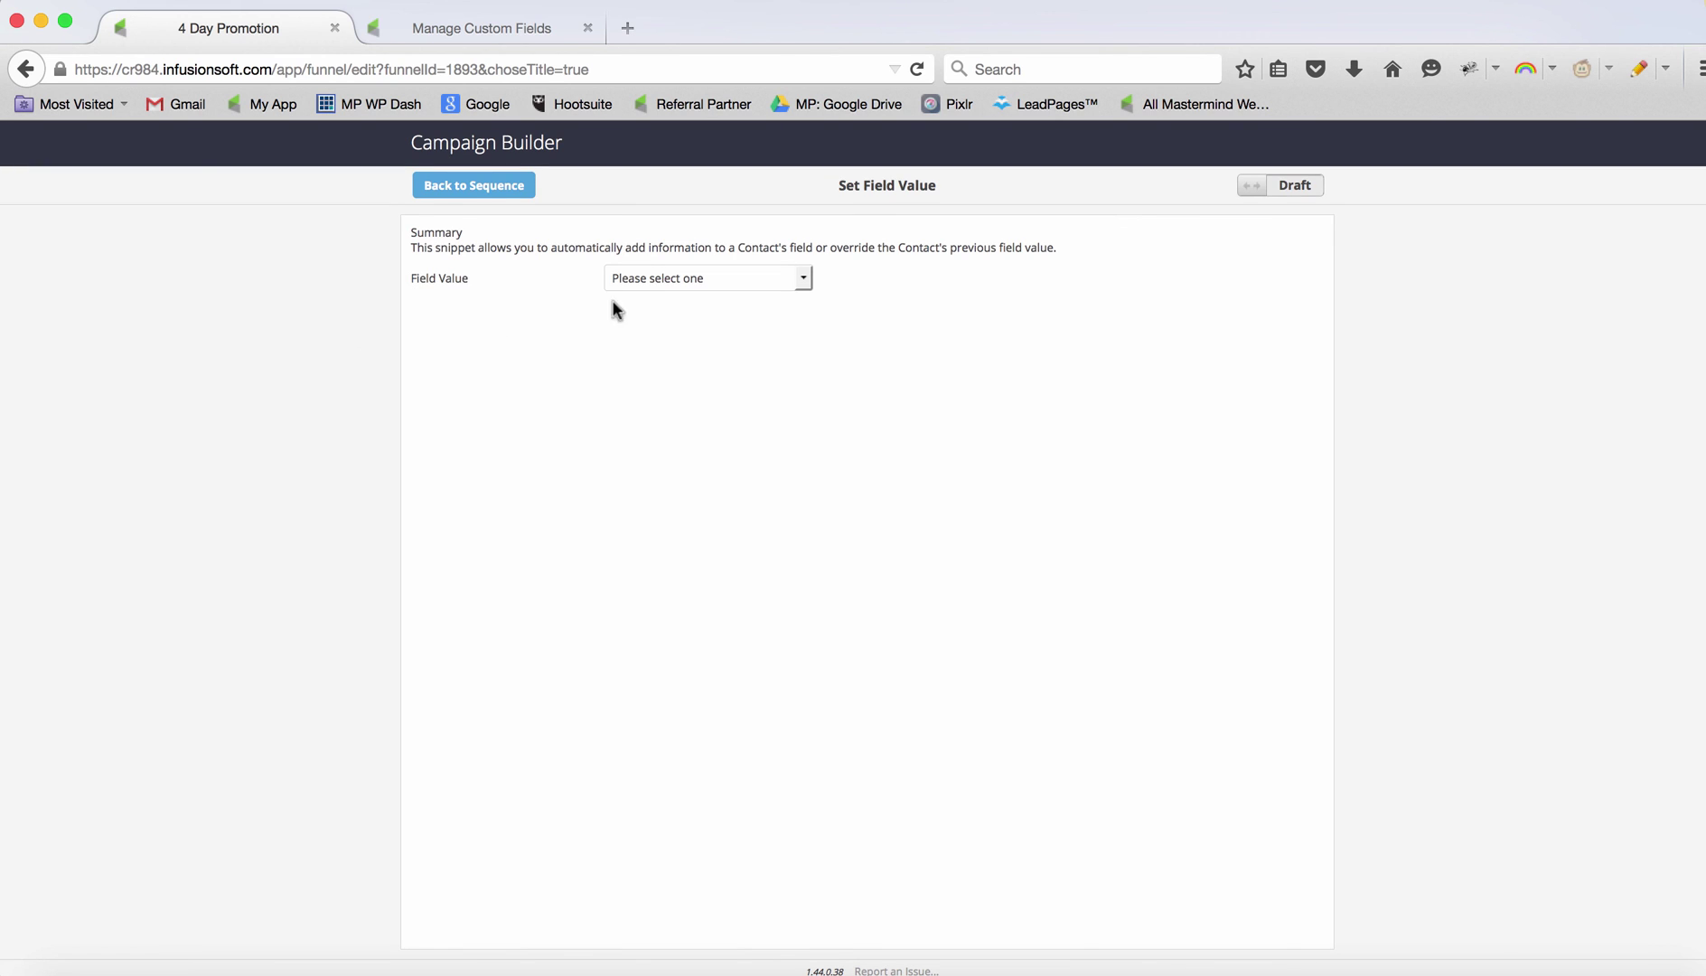
{"action": "left_click", "coordinate": [691, 288]}
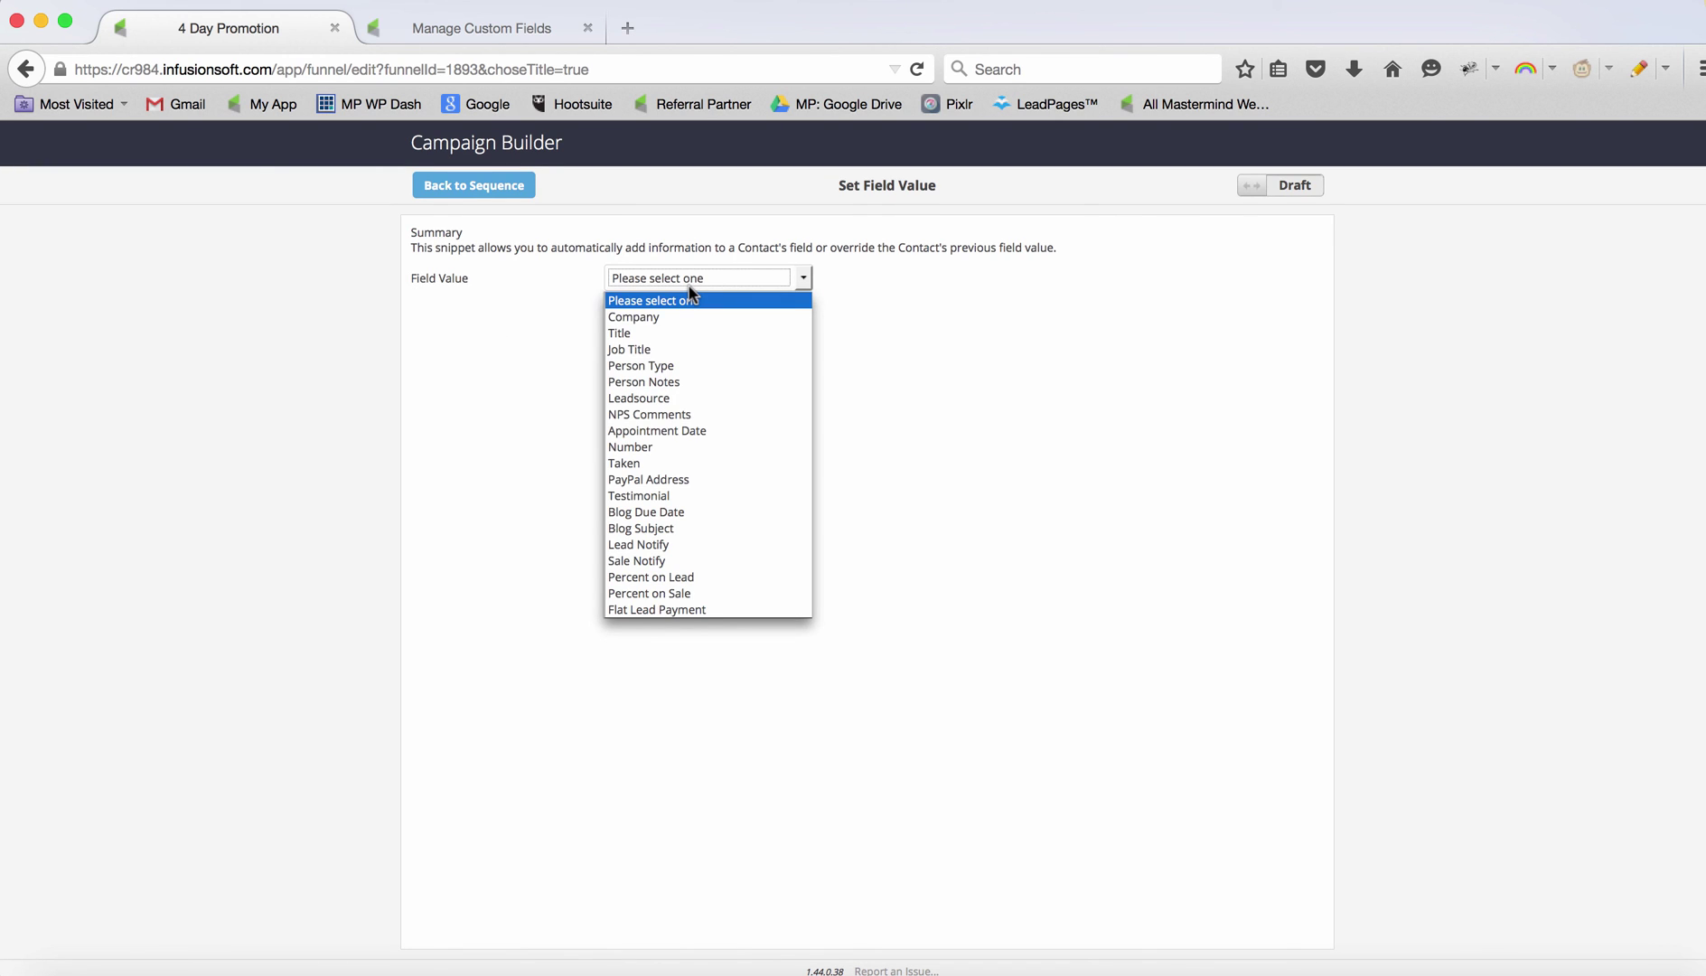
{"action": "scroll", "coordinate": [693, 505], "scroll_direction": "down", "scroll_amount": 3}
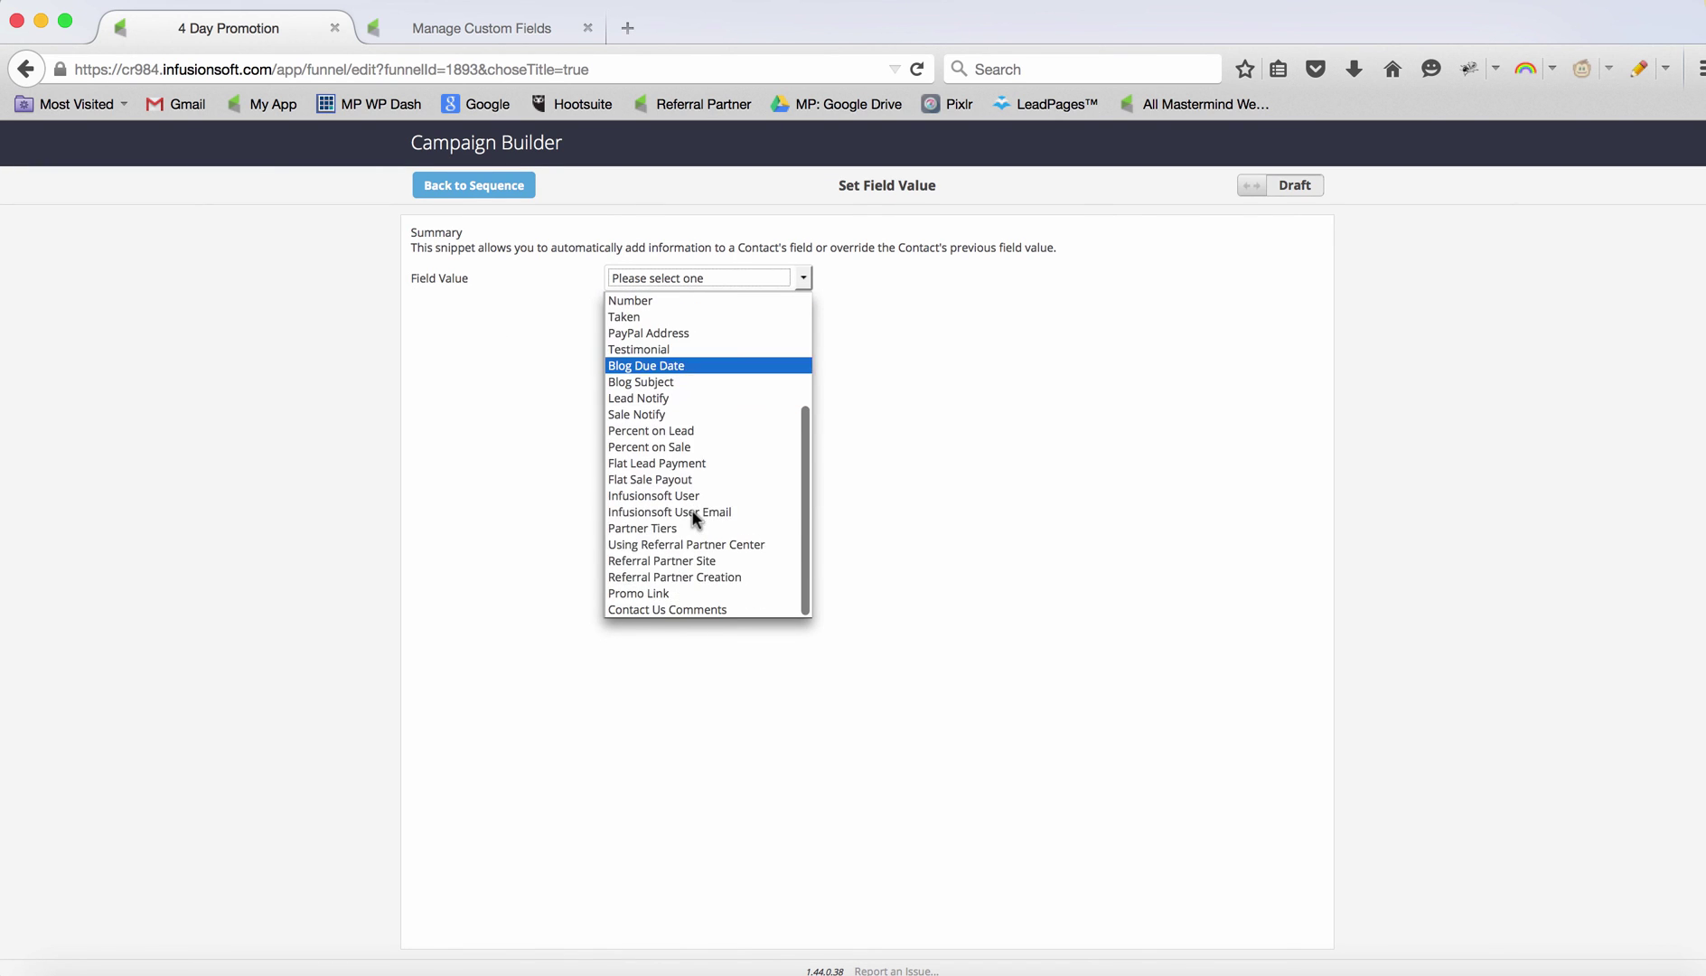
{"action": "left_click", "coordinate": [689, 594]}
{"action": "left_click", "coordinate": [667, 315]}
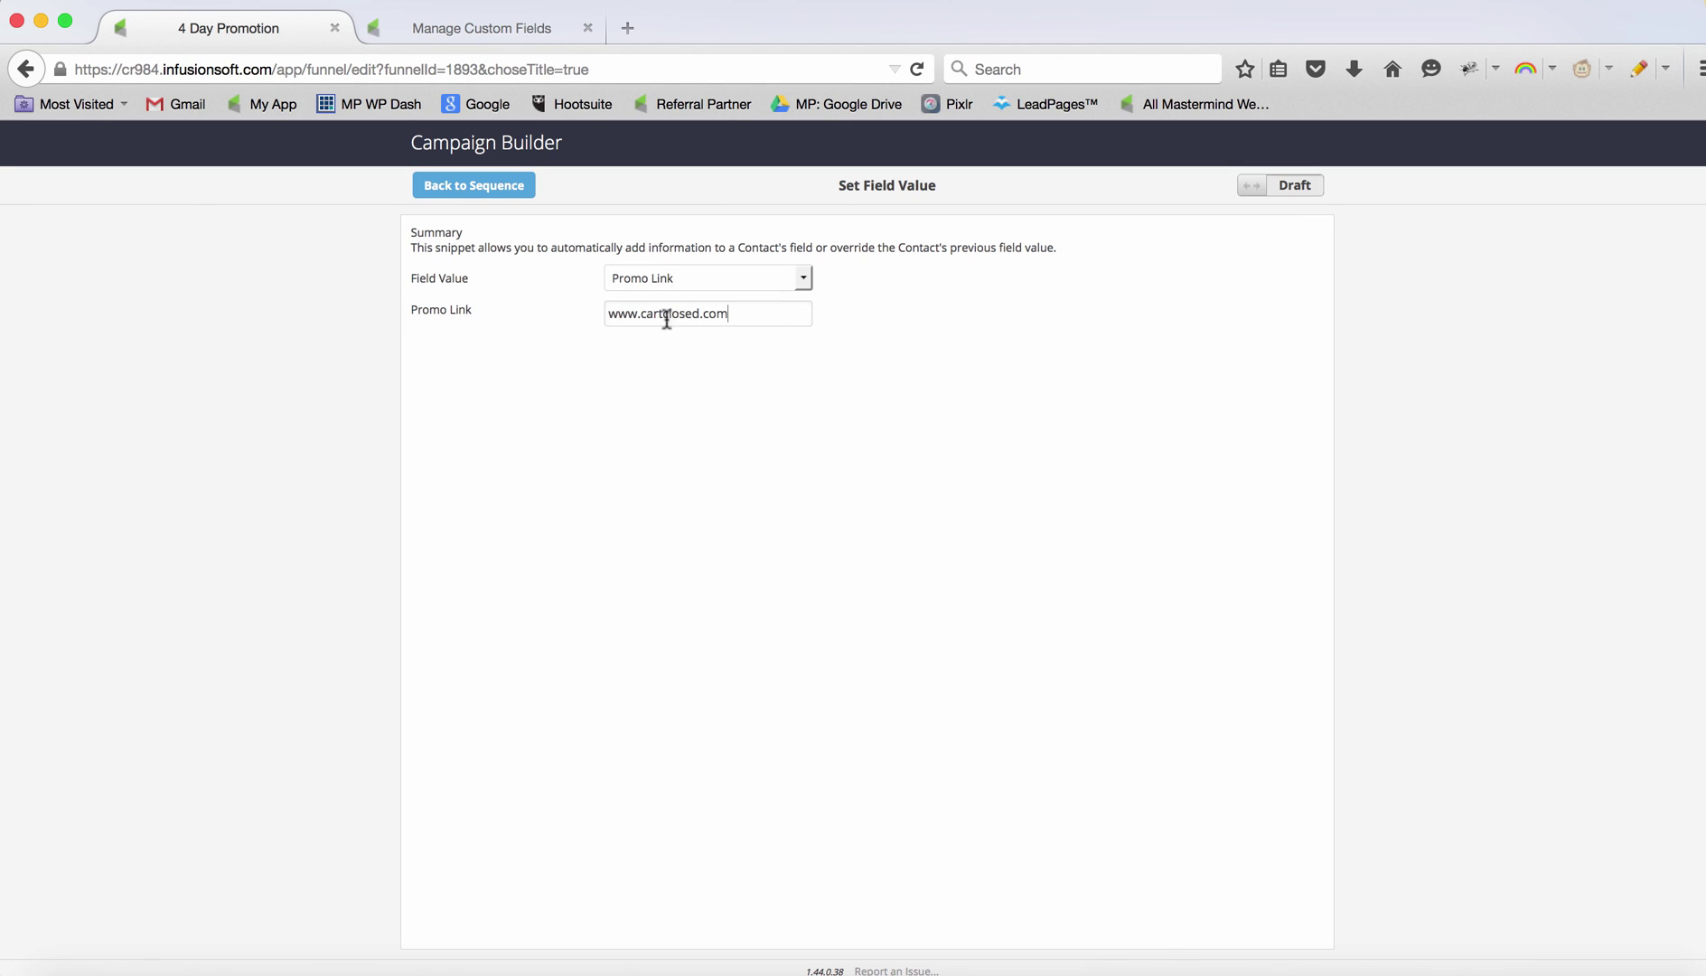
{"action": "left_click", "coordinate": [1252, 185]}
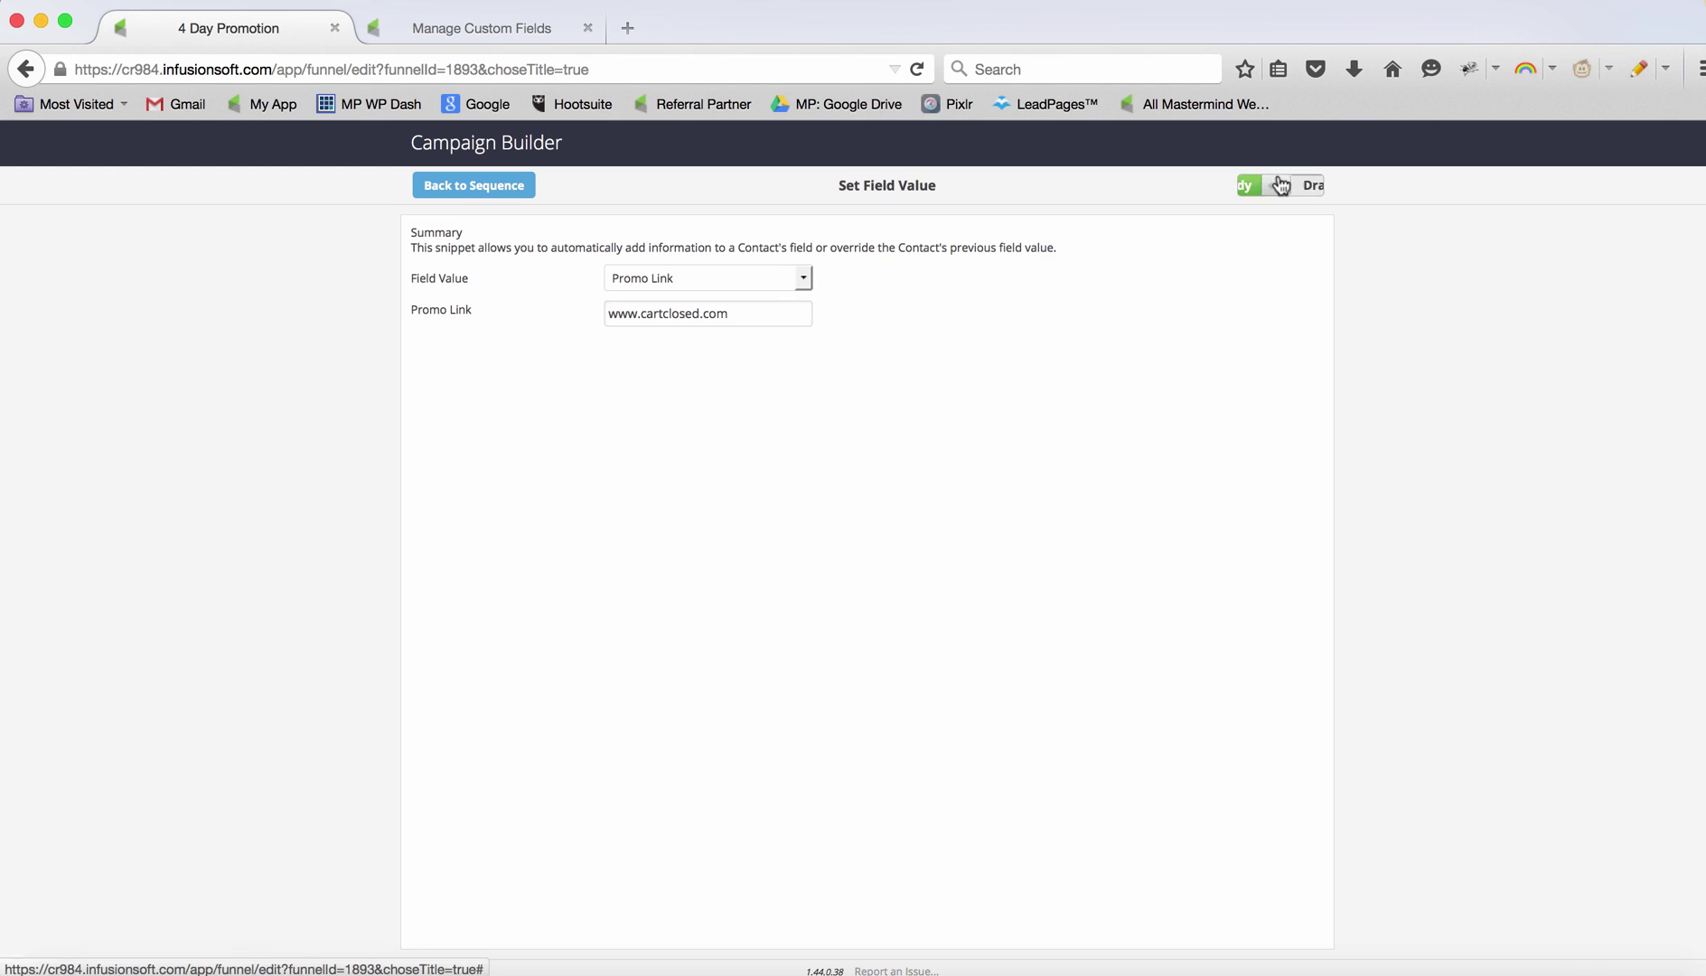
{"action": "left_click", "coordinate": [474, 187]}
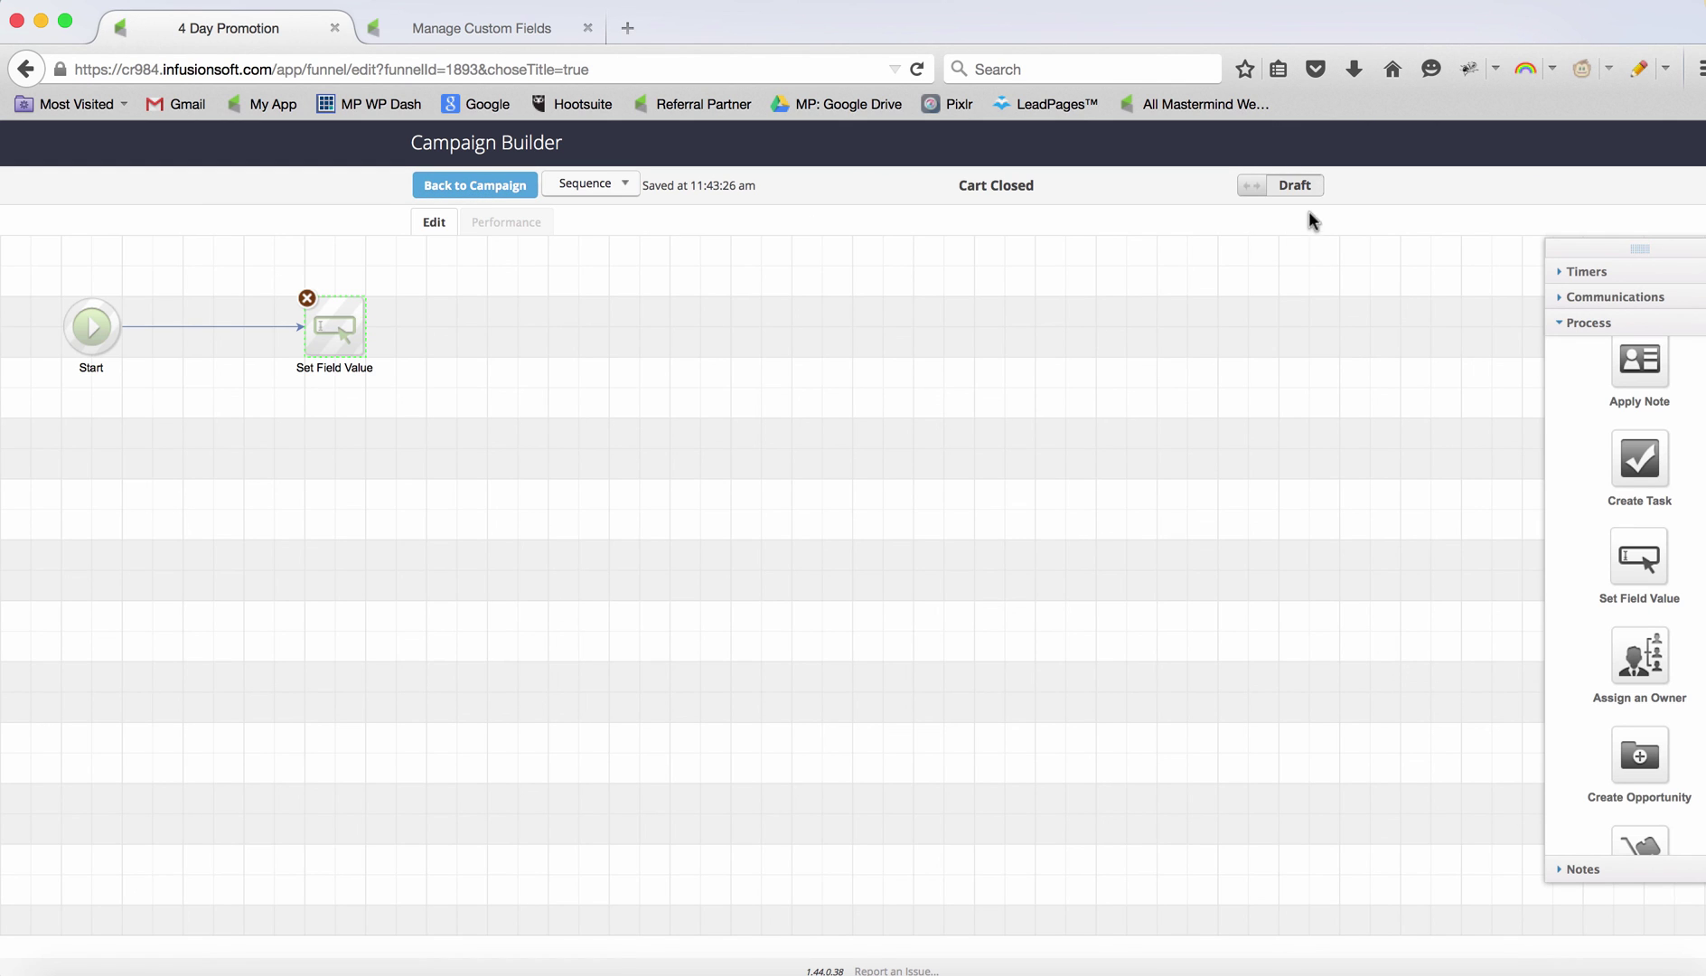
Mark the Cart Closed sequence Ready and return to the campaign.
{"action": "left_click", "coordinate": [1293, 186]}
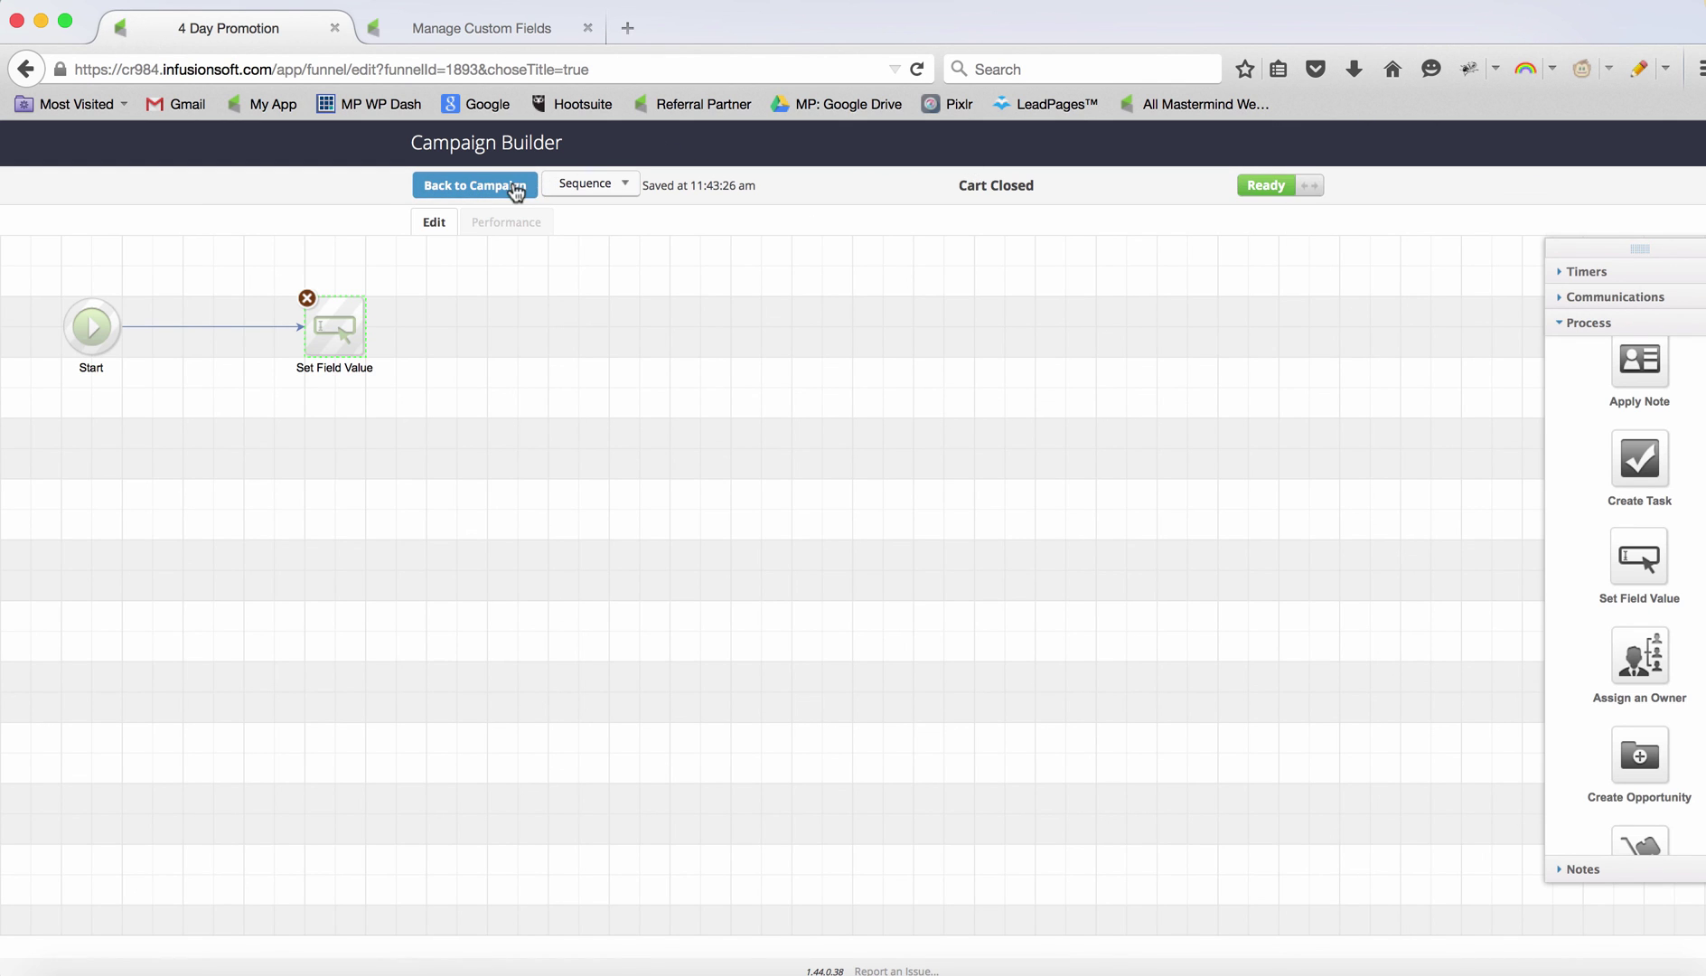
{"action": "left_click_drag", "start_coordinate": [435, 410], "coordinate": [250, 277]}
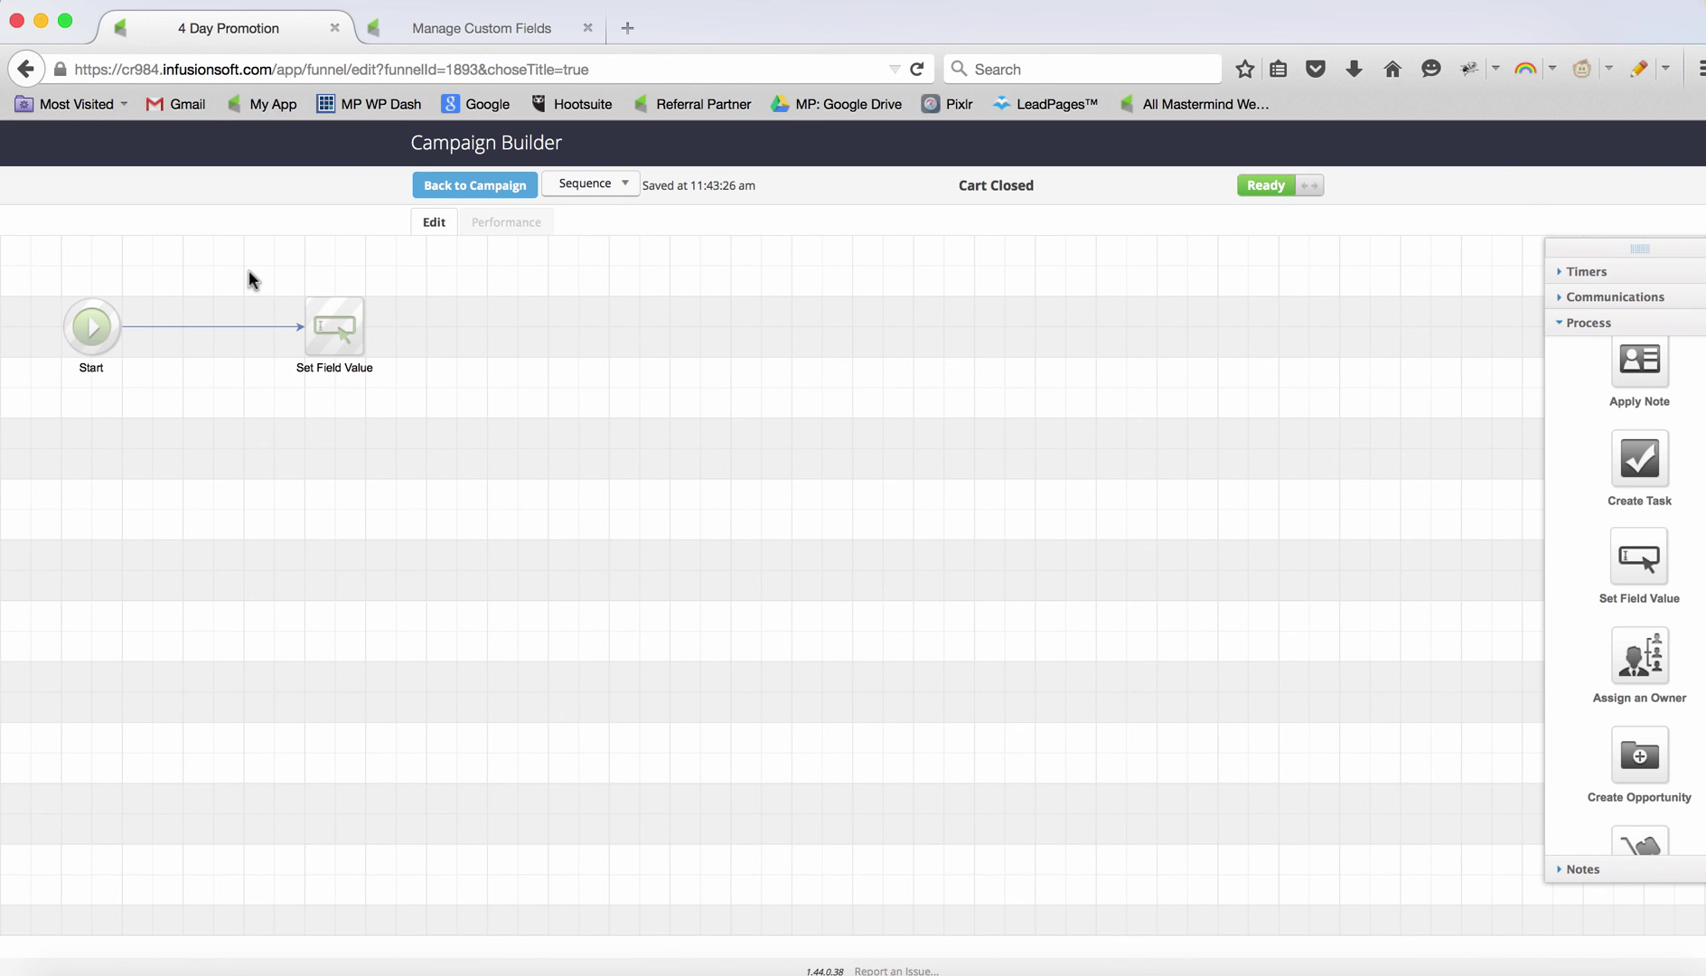
{"action": "left_click", "coordinate": [475, 192]}
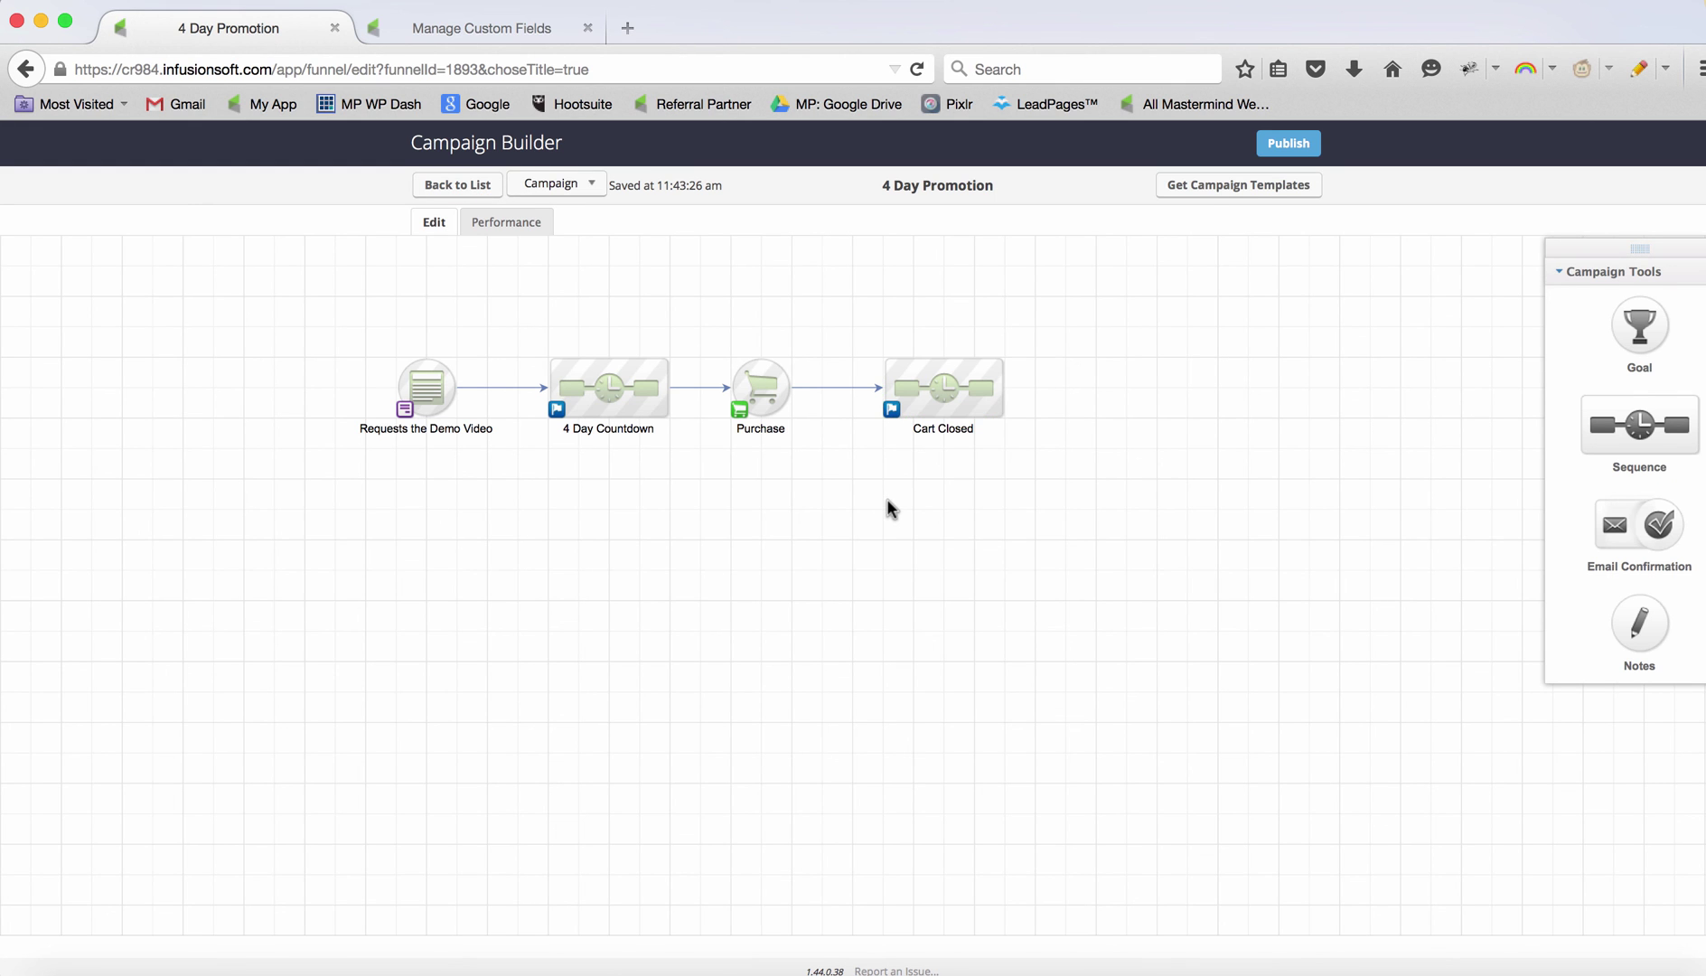
{"action": "double_click", "coordinate": [620, 390]}
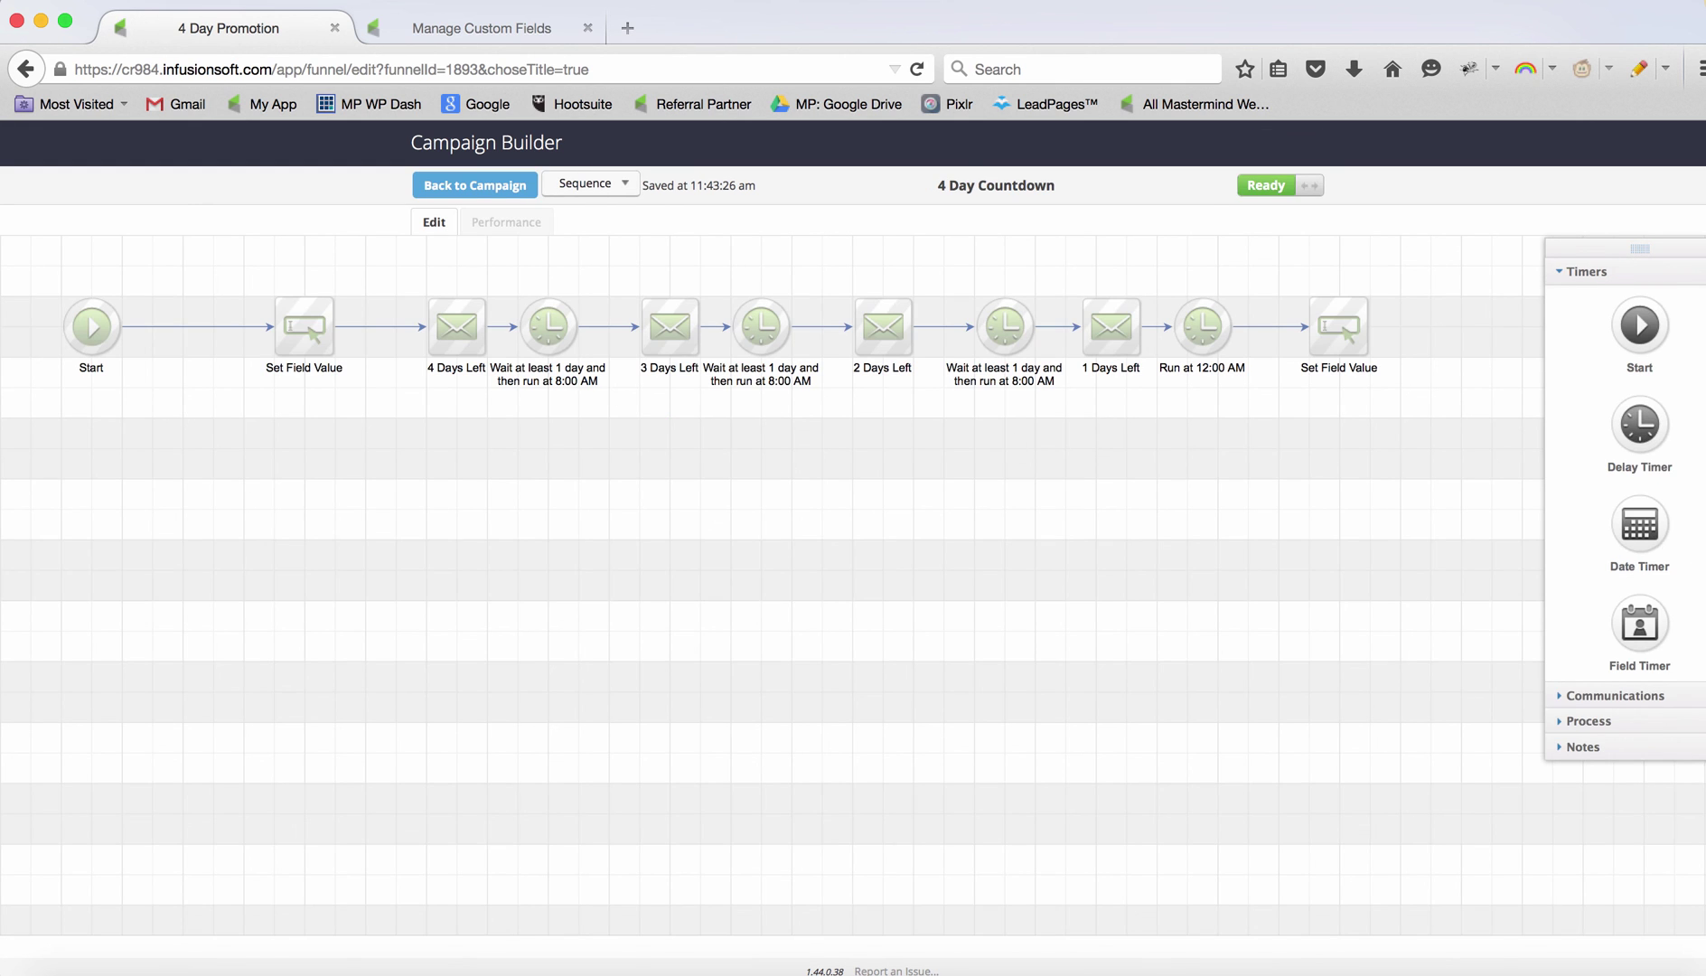
{"action": "left_click", "coordinate": [1645, 720]}
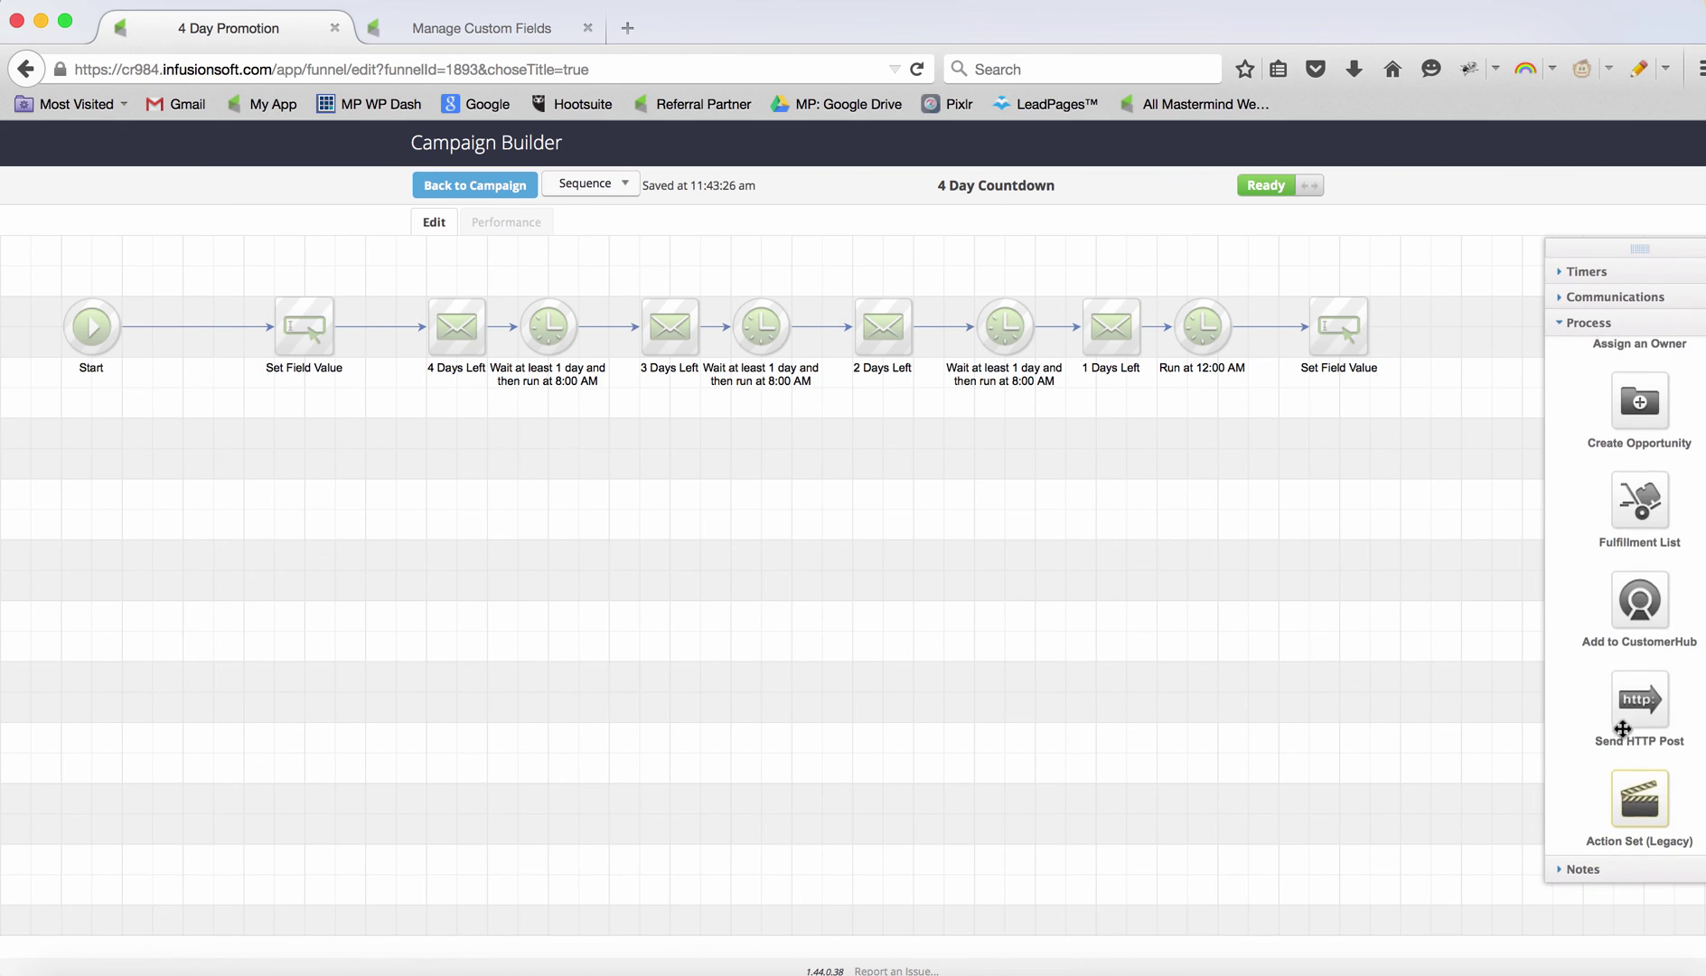
{"action": "left_click_drag", "start_coordinate": [1638, 801], "coordinate": [1168, 447]}
{"action": "left_click", "coordinate": [1589, 323]}
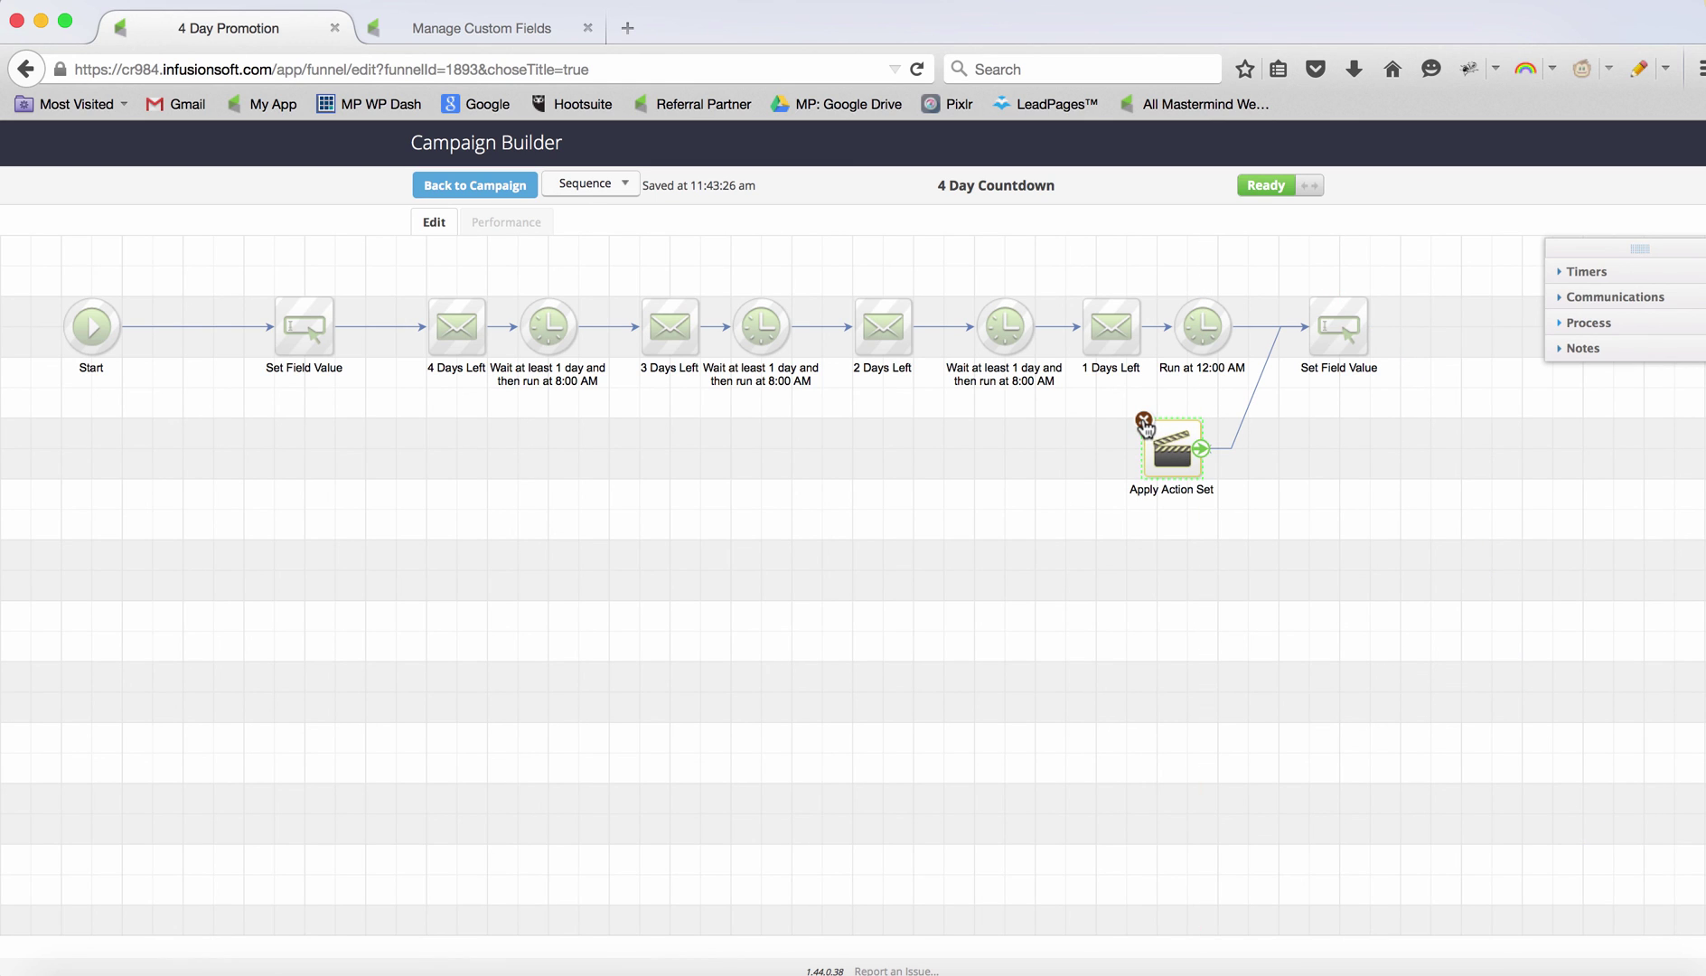
{"action": "left_click", "coordinate": [1144, 421]}
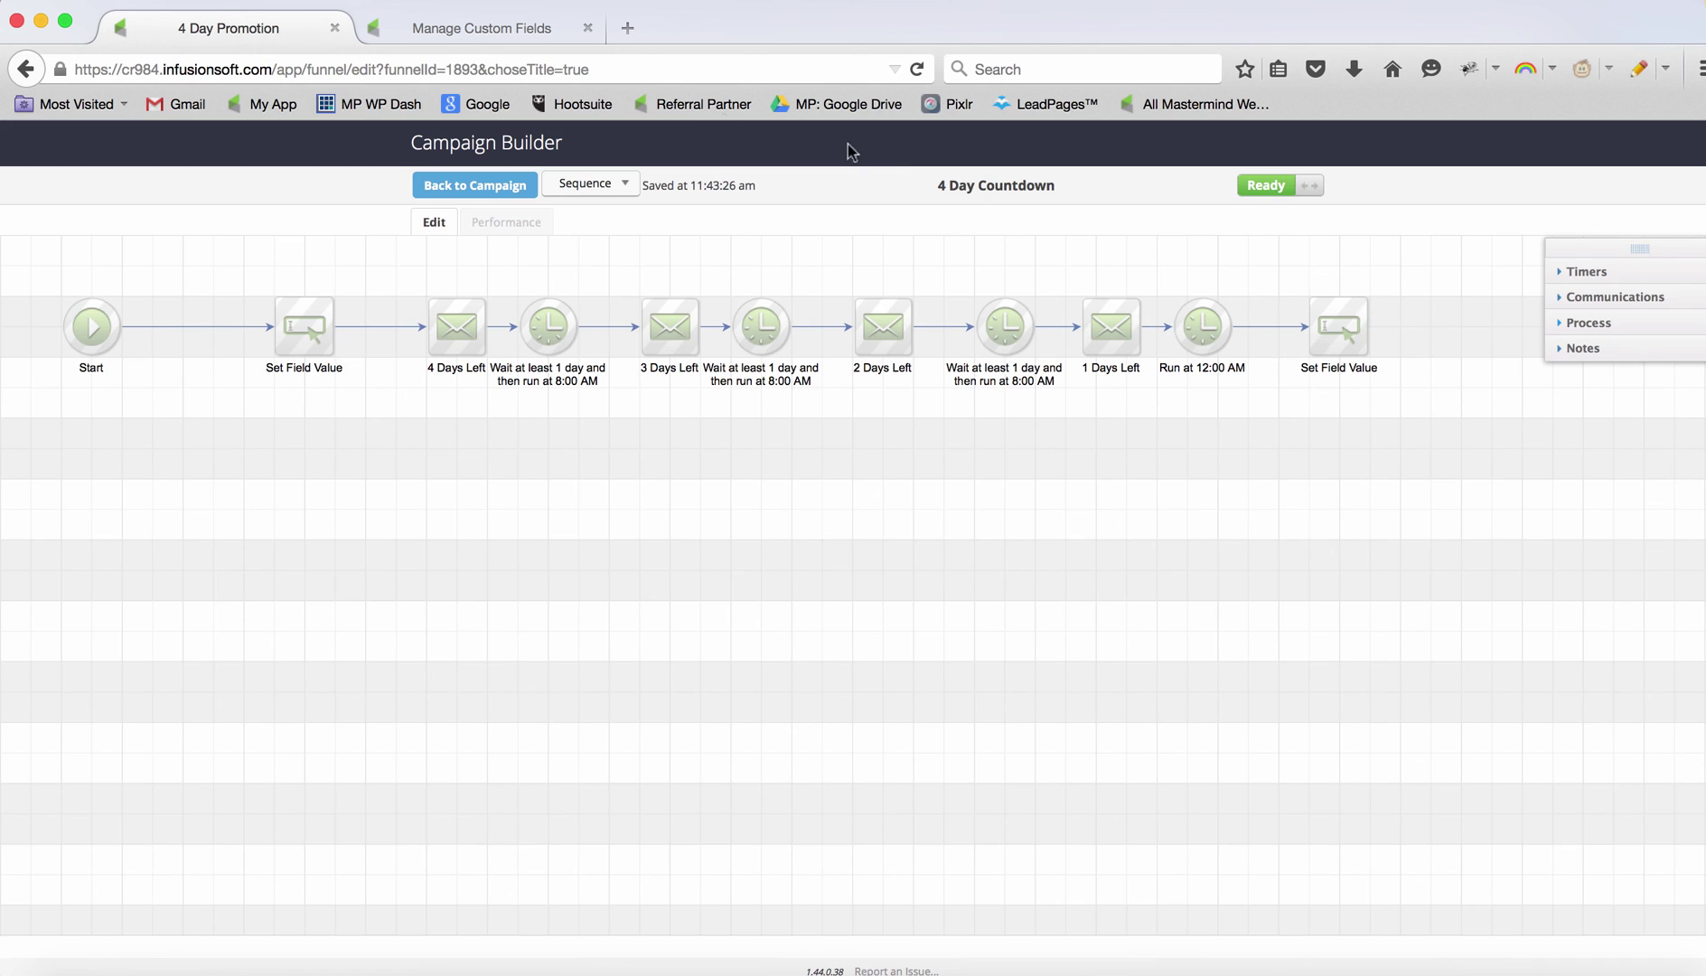
{"action": "left_click", "coordinate": [482, 187]}
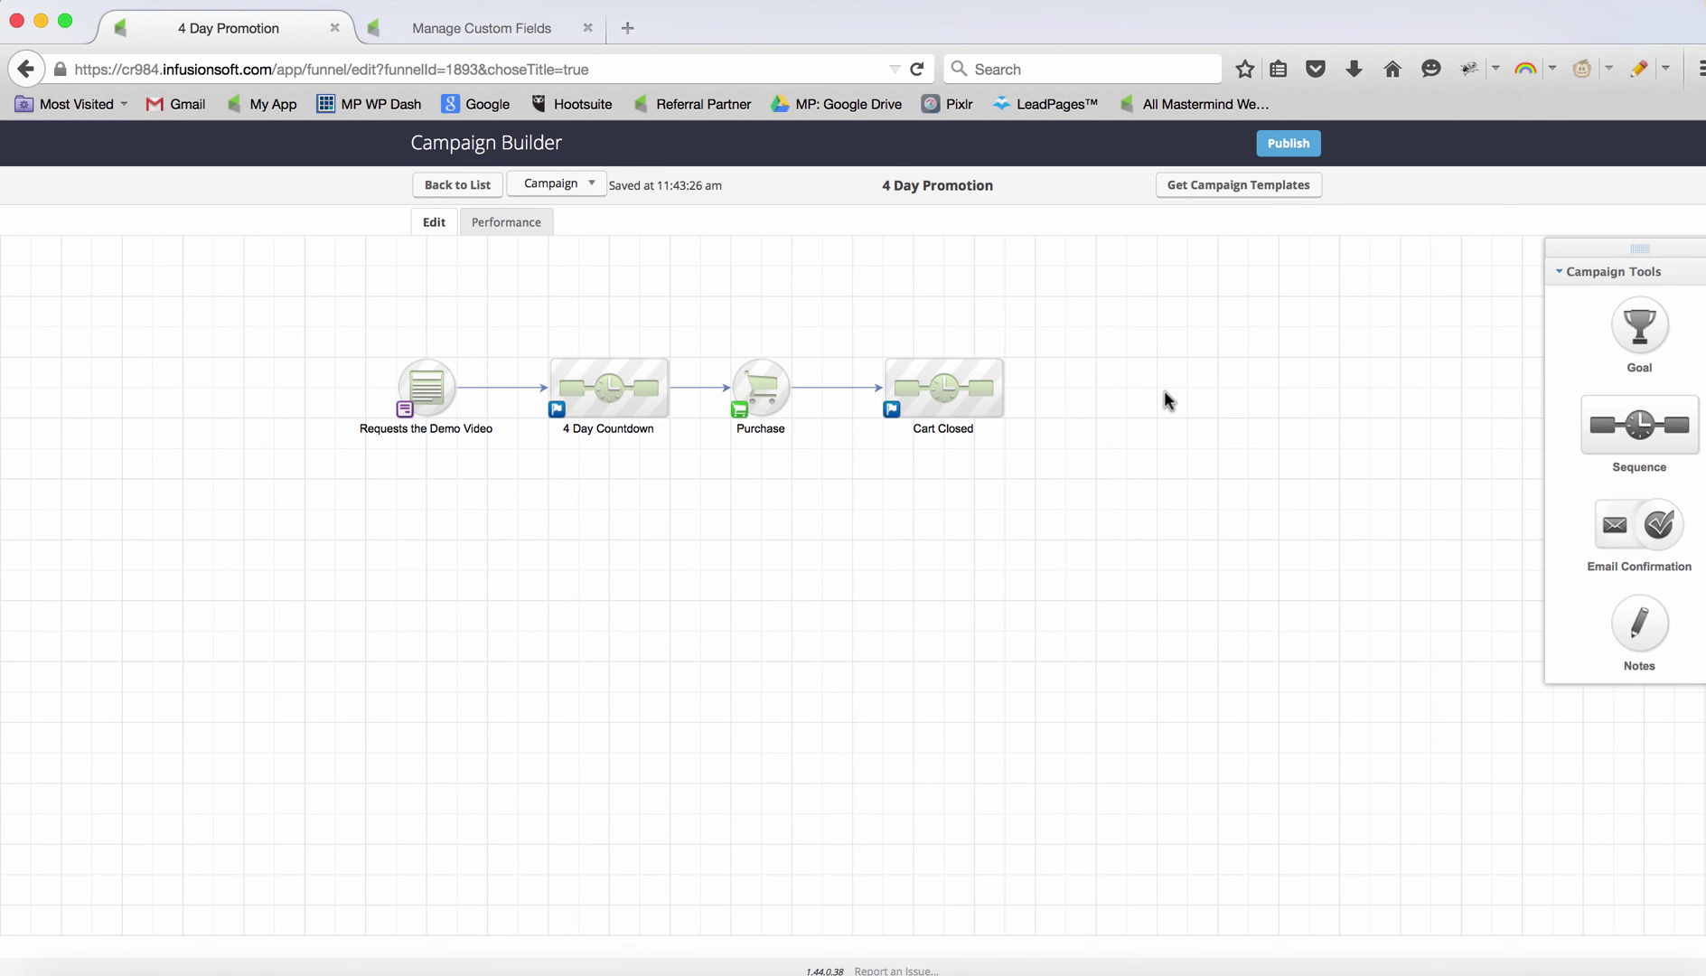